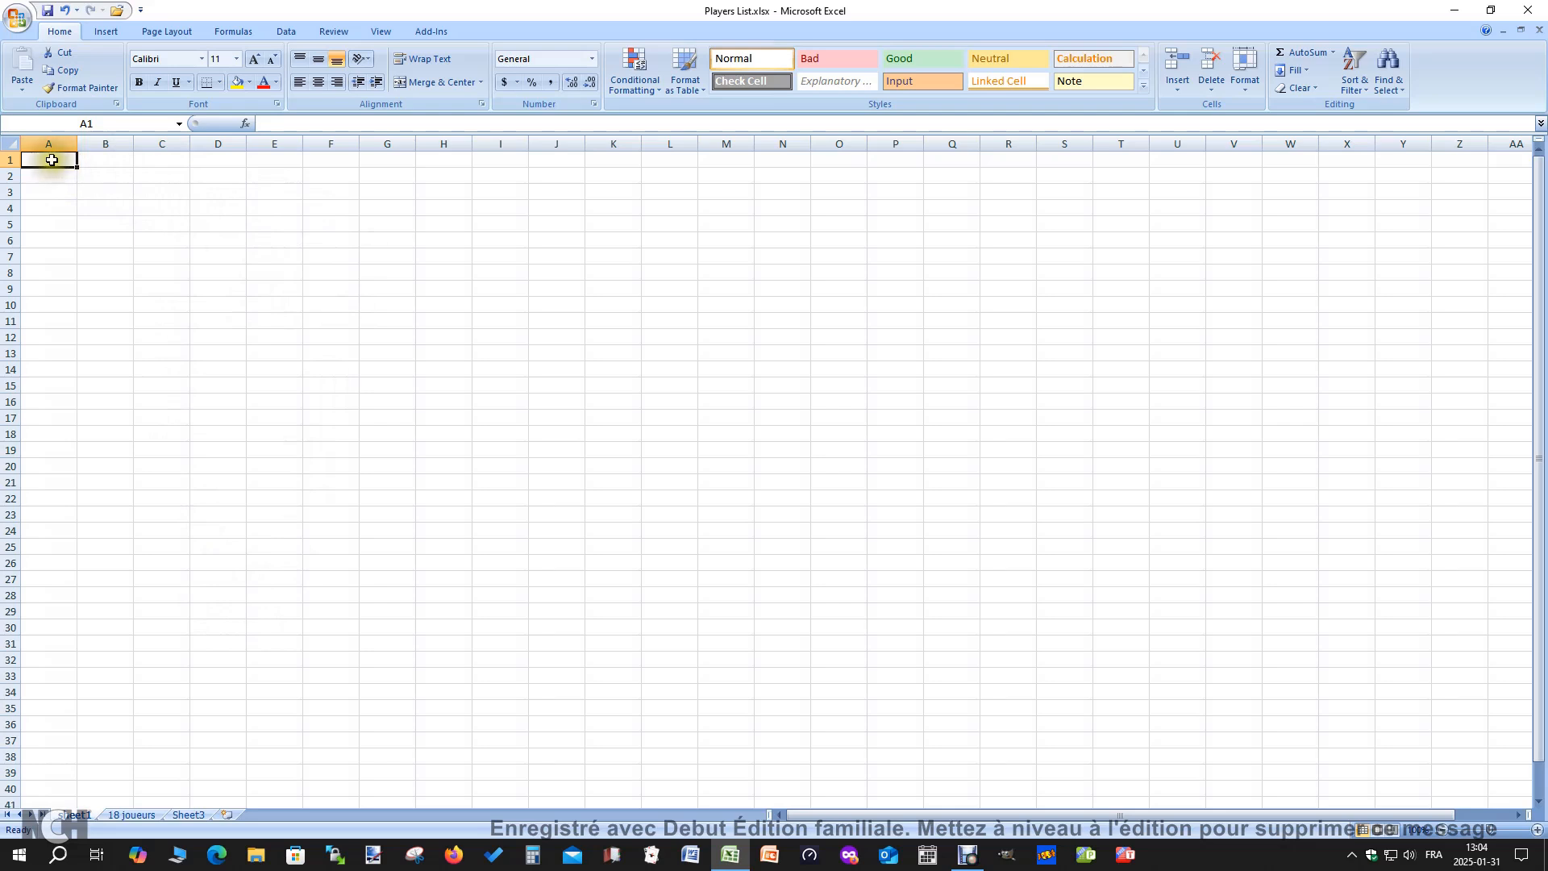
Widen column B to about four times its default width and enter the title "Players List" in B1
left_click(105, 158)
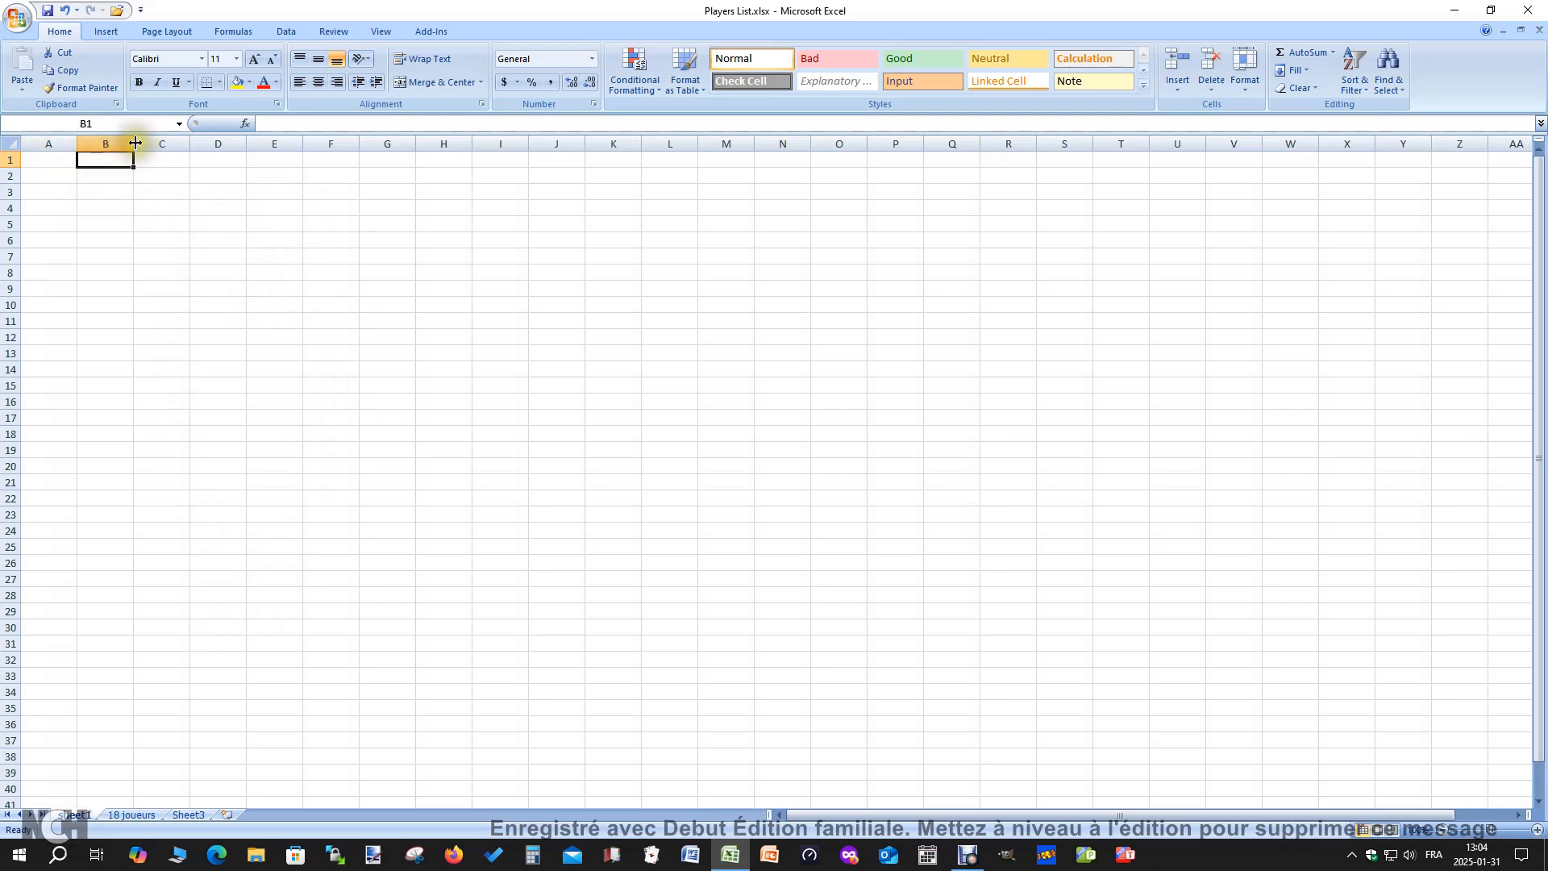
left_click_drag(135, 143, 308, 145)
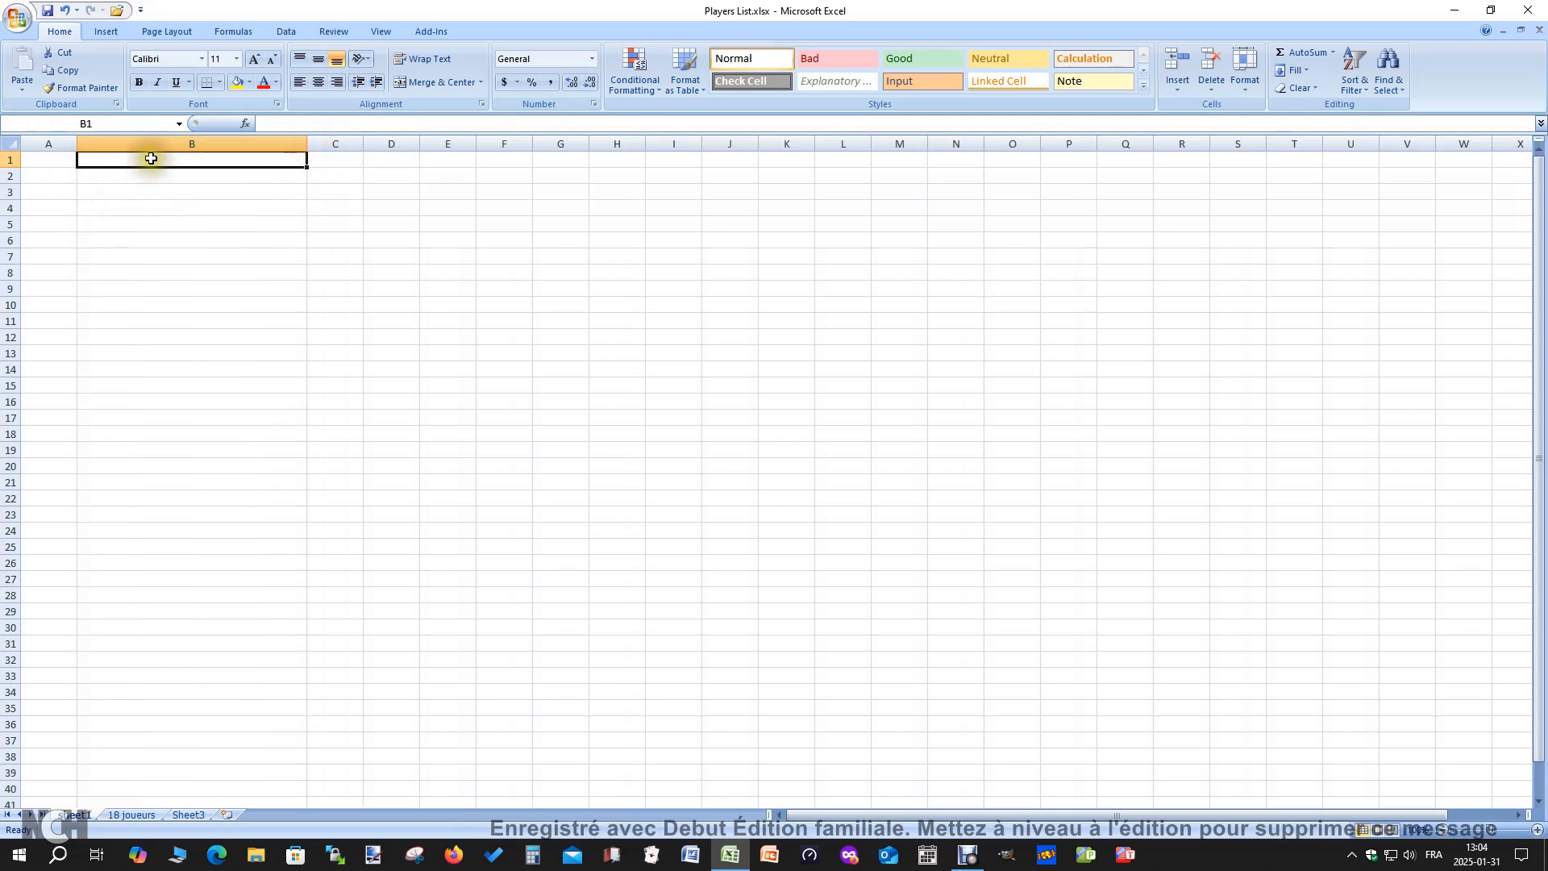
left_click(148, 159)
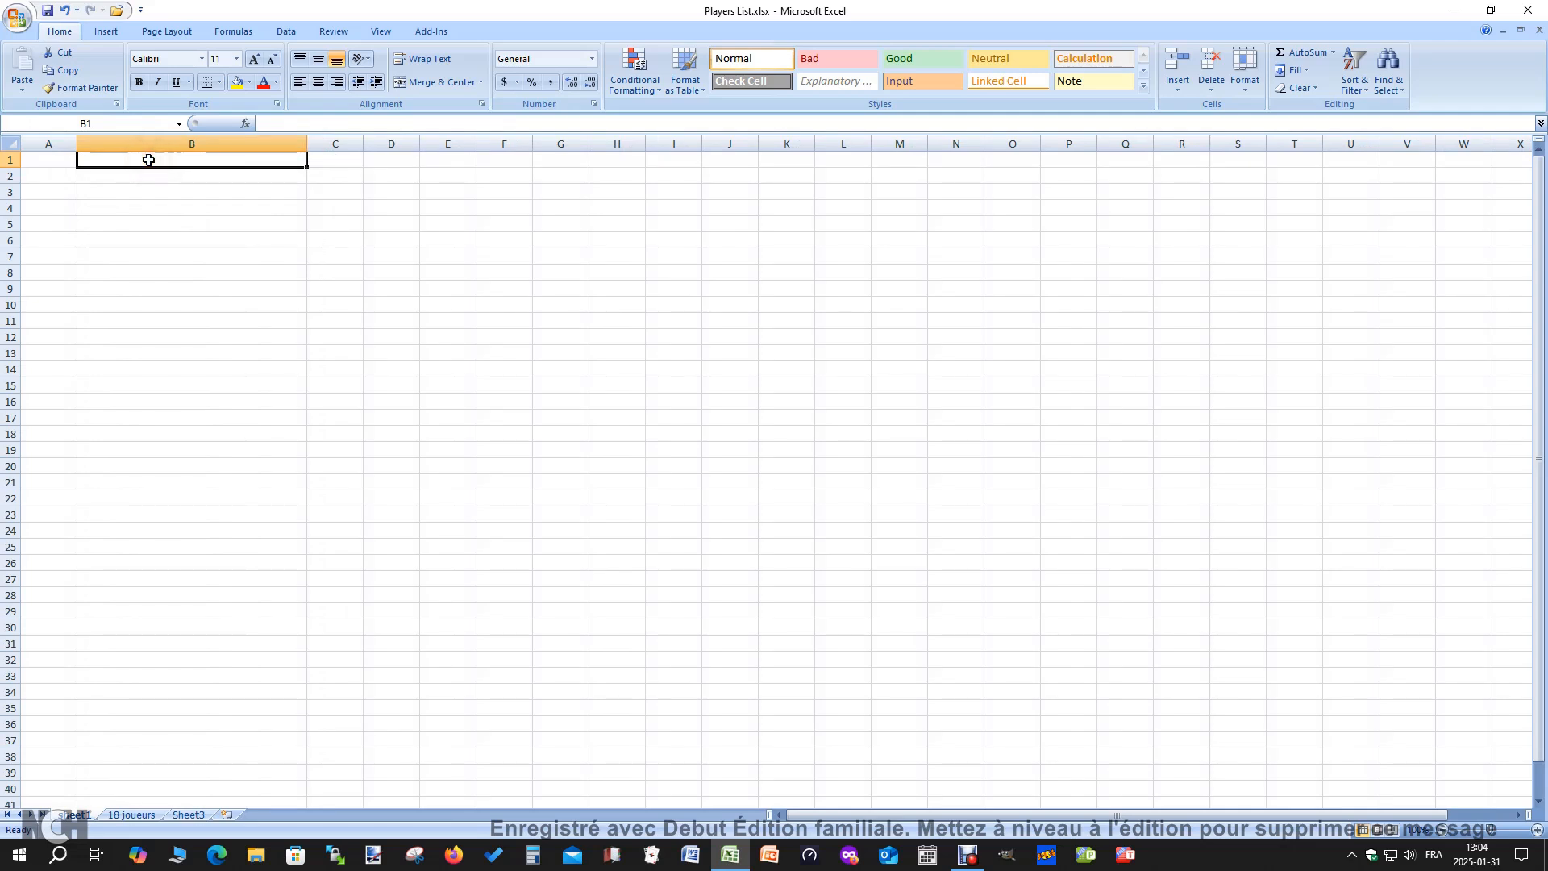
type("Players List")
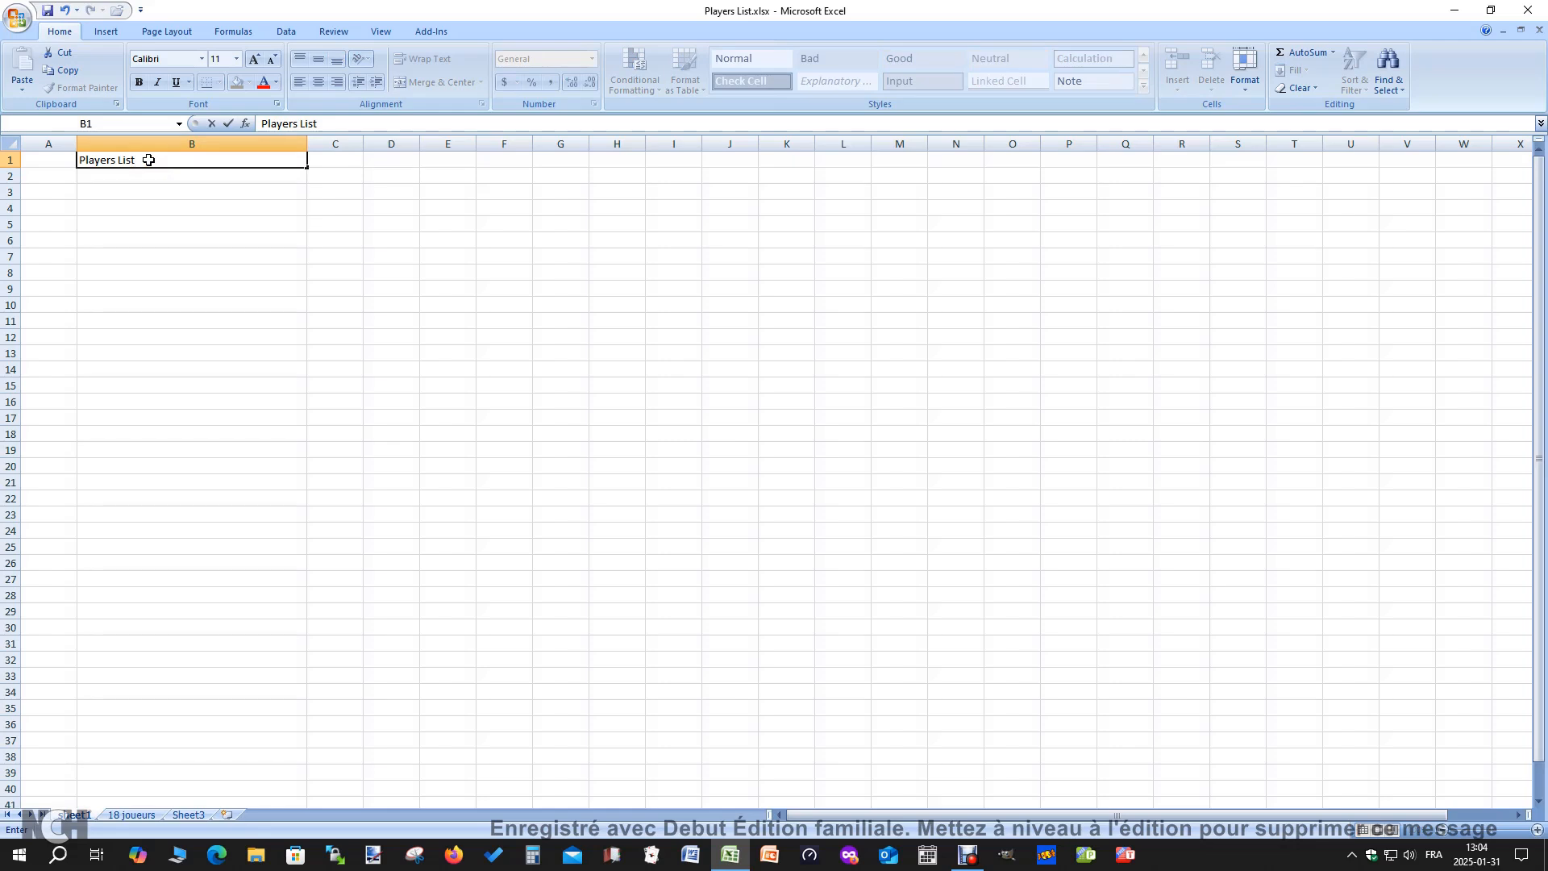
left_click(128, 177)
Center and underline the "Players List" title in B1
left_click(117, 161)
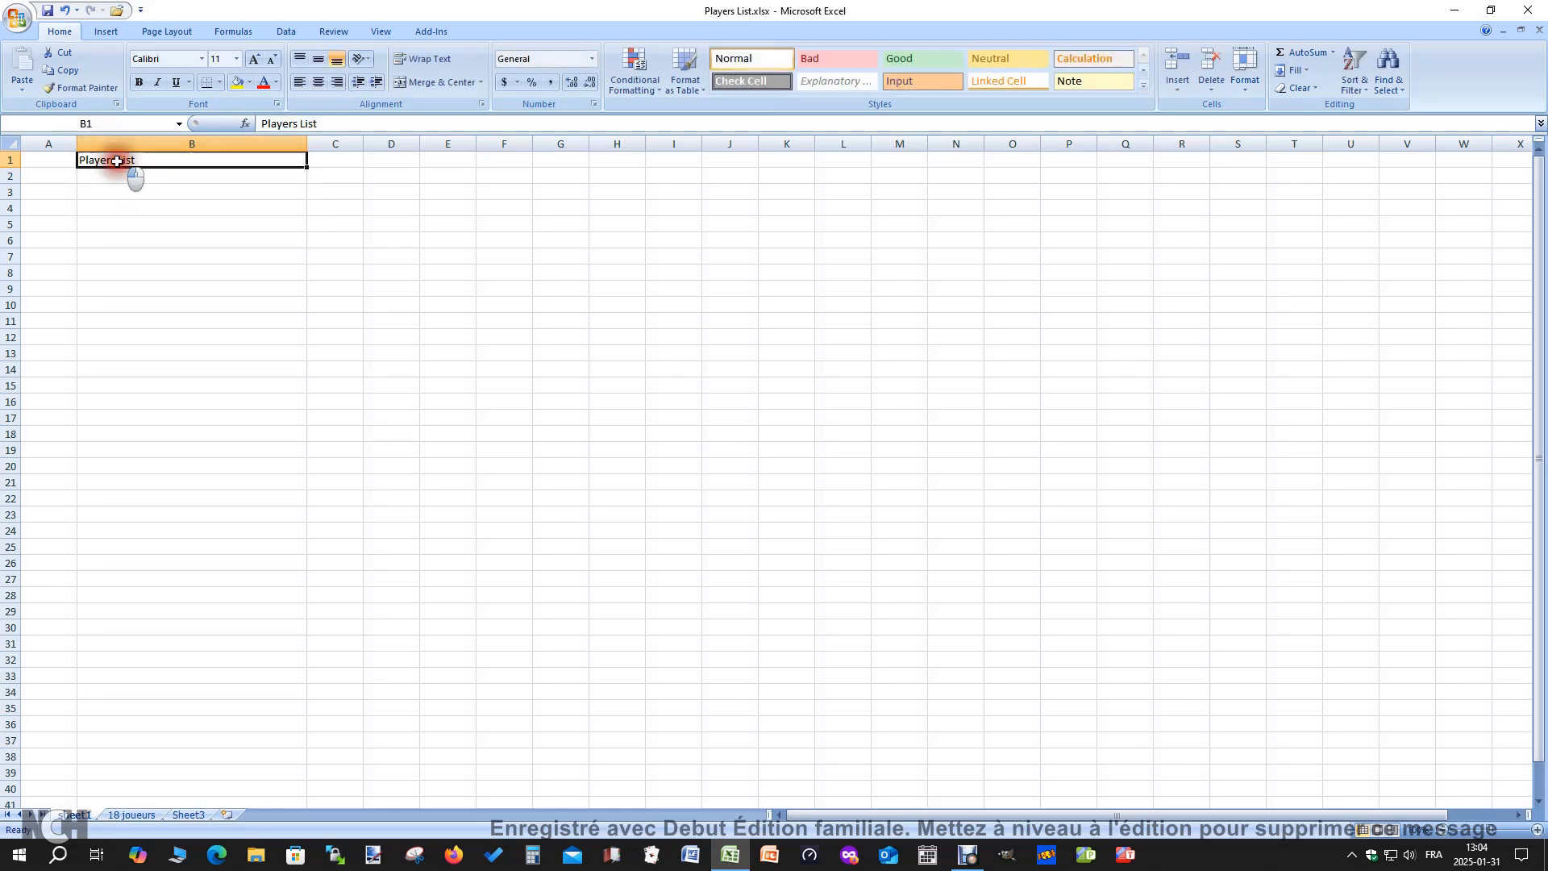
left_click(317, 82)
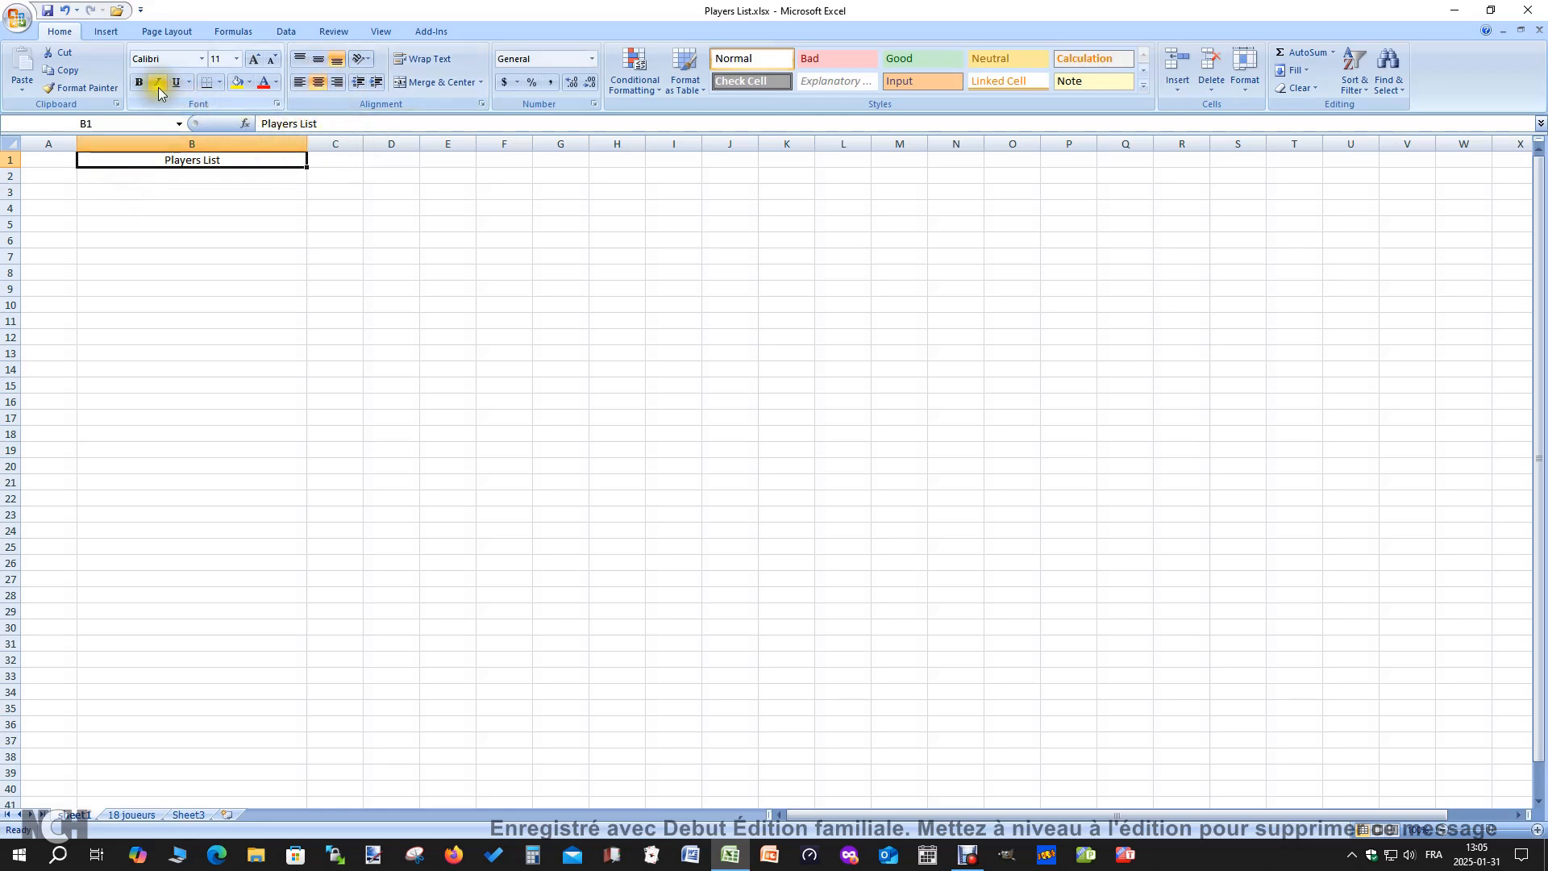
left_click(323, 255)
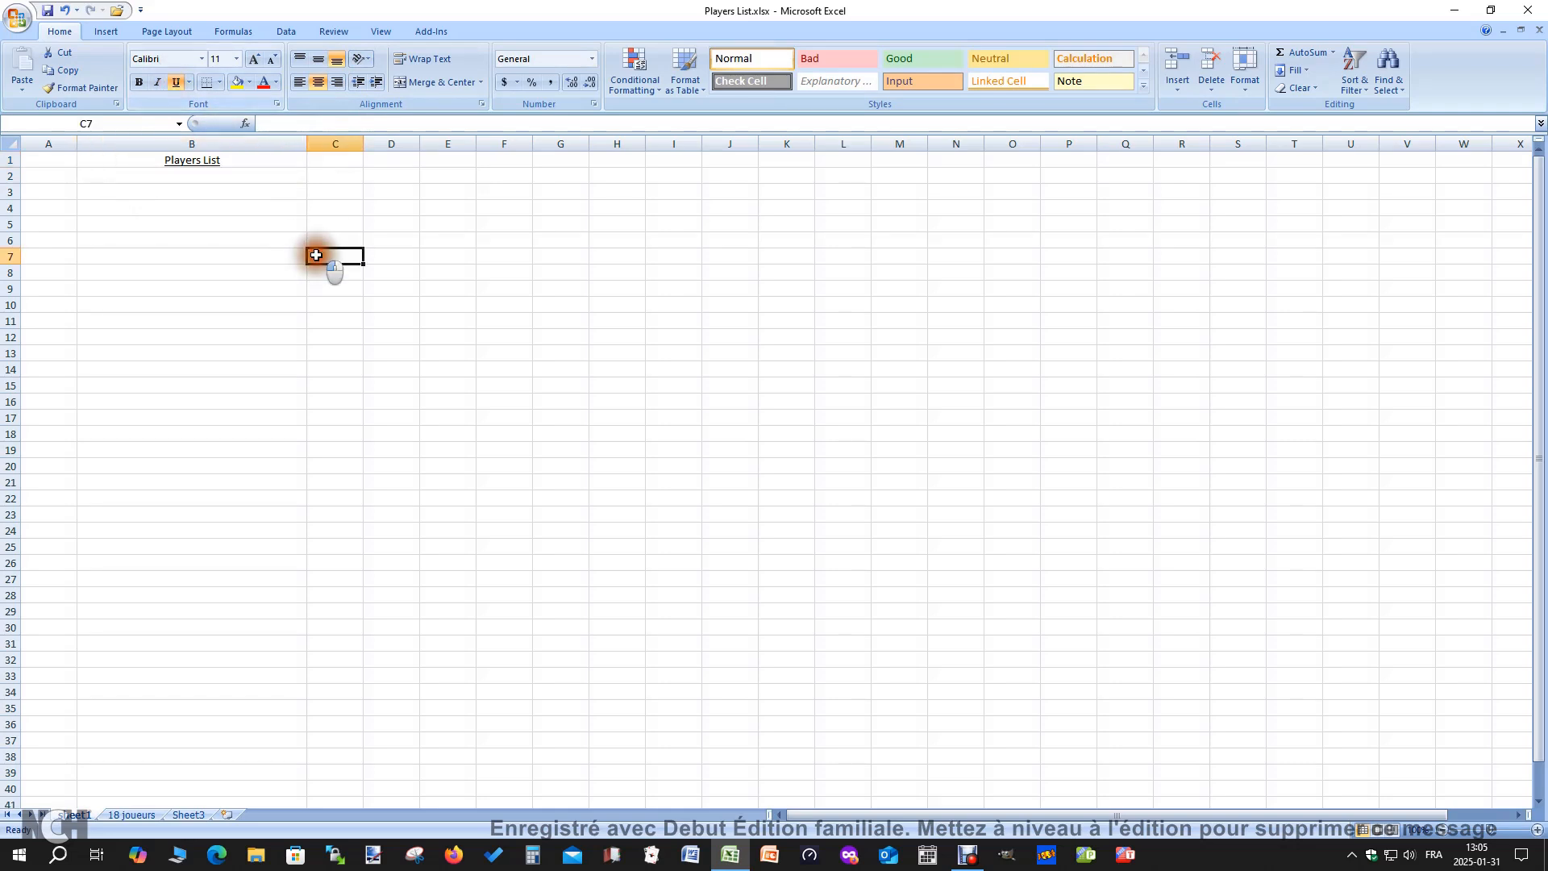
Enter 1 in A3 as the first player number
left_click(175, 173)
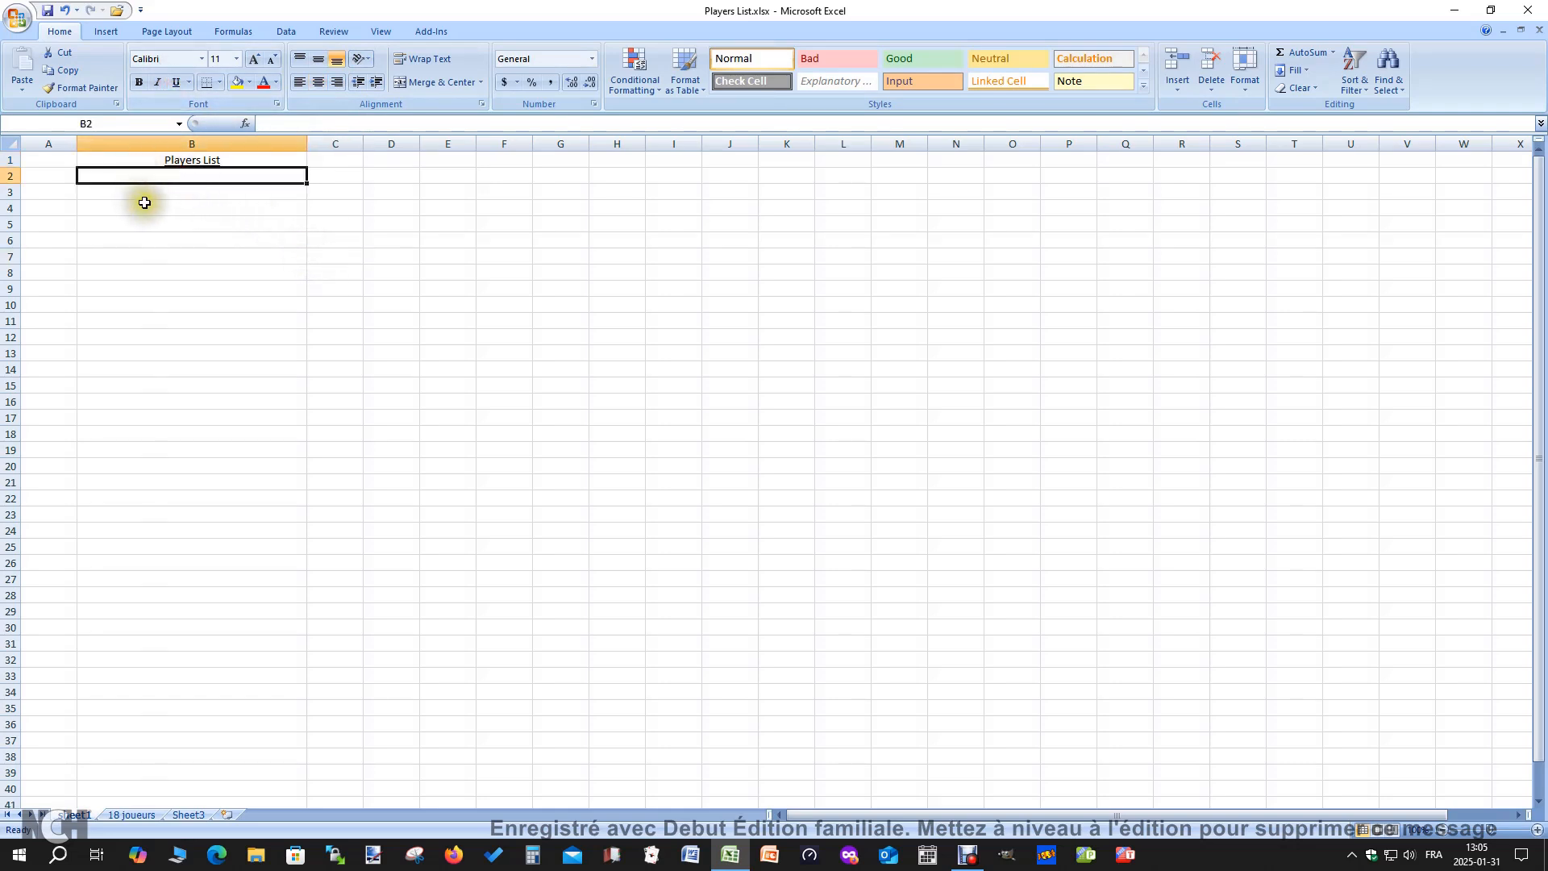
left_click(57, 192)
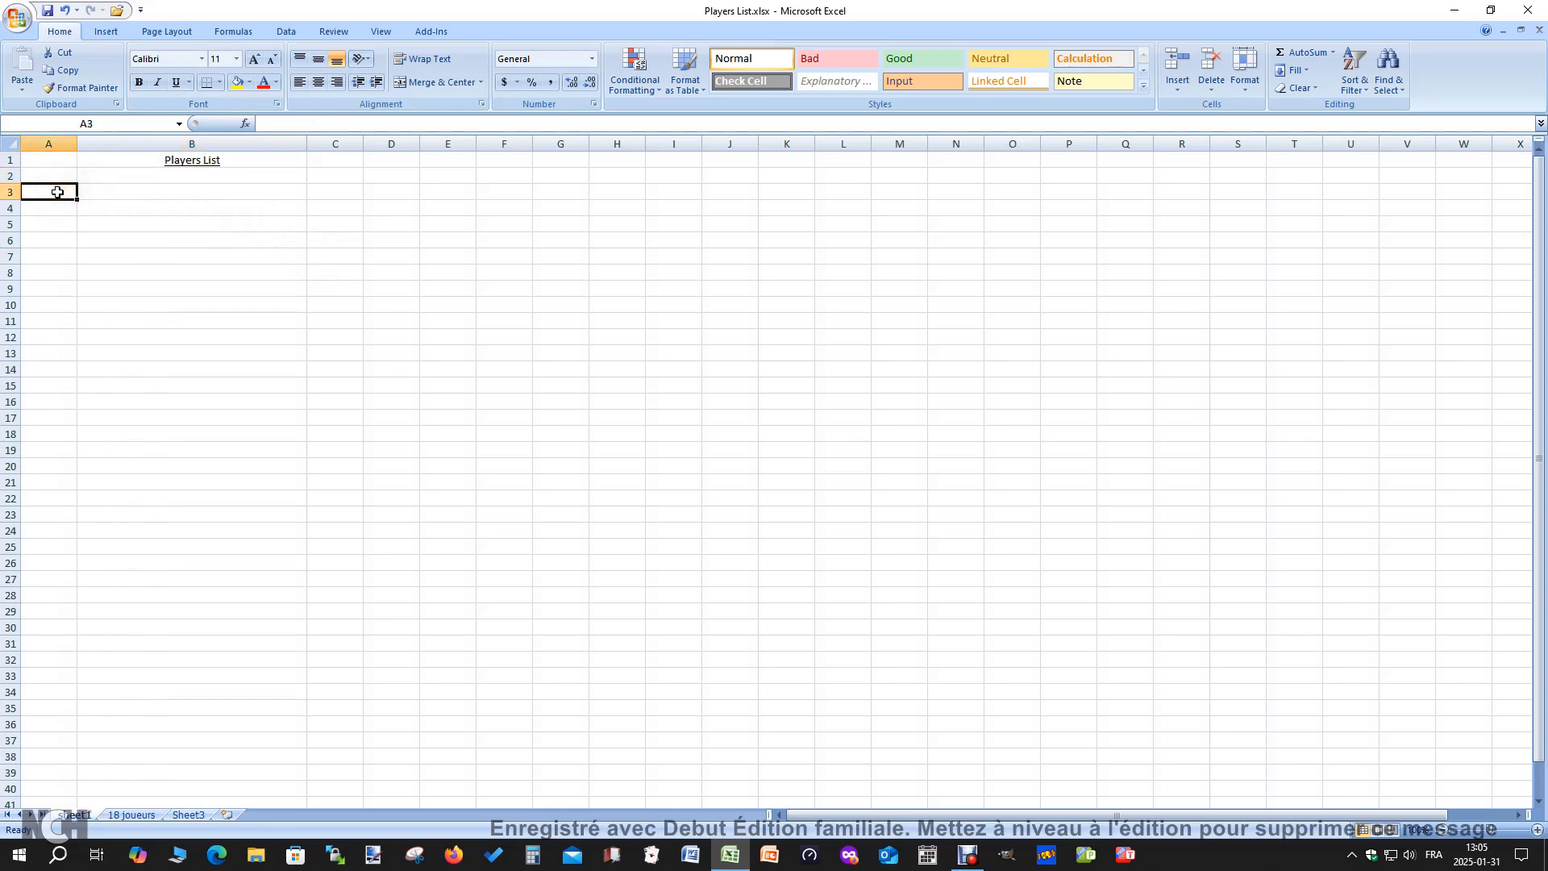
type("1")
key("Return")
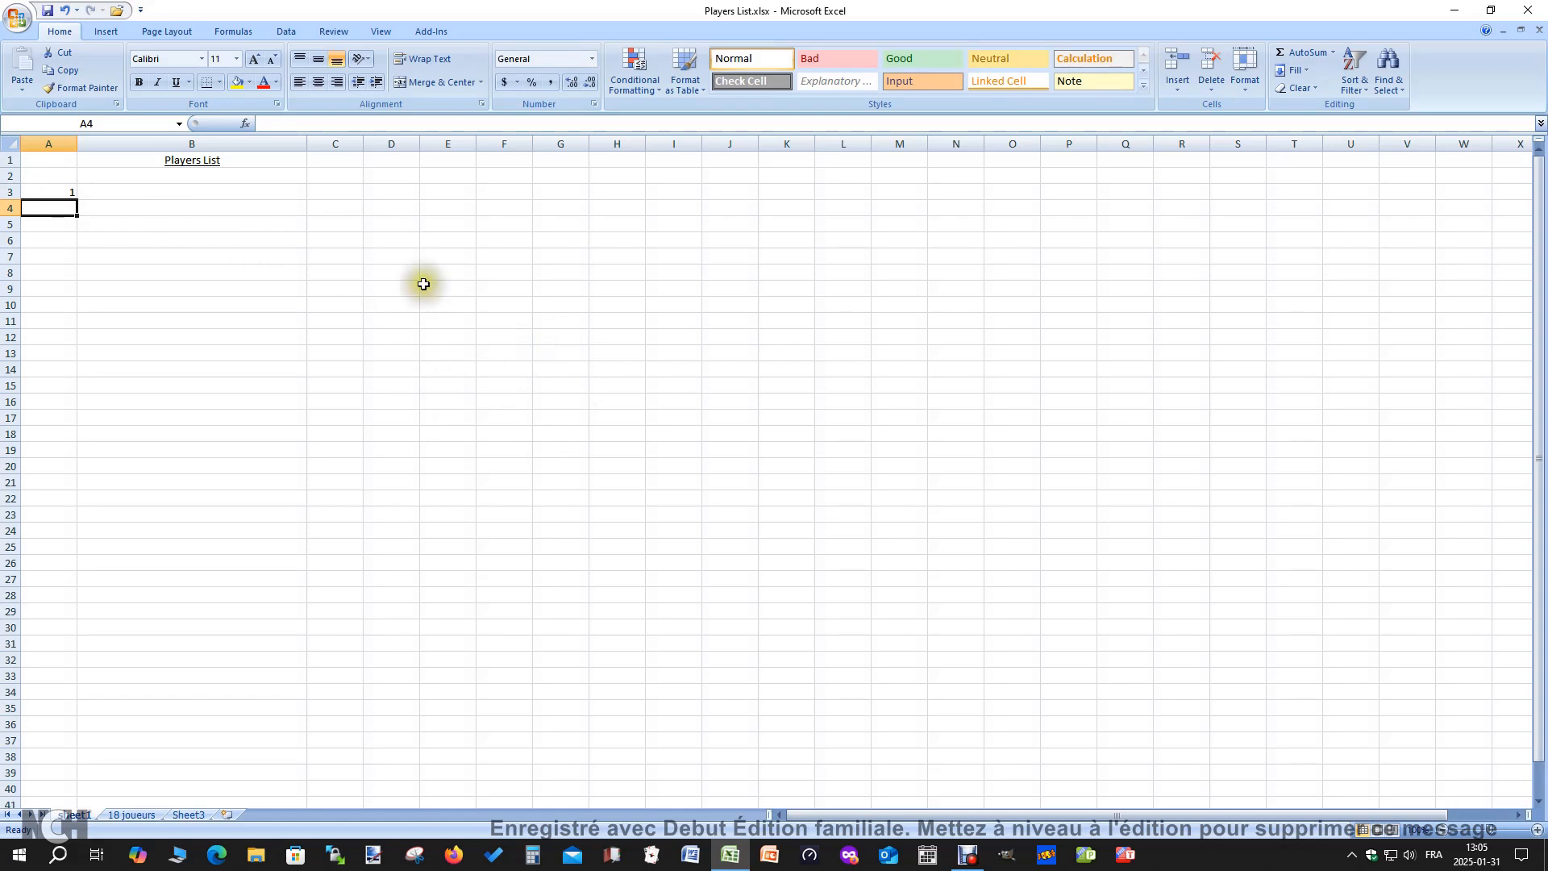
Enter the formula =A3+1 in A4 to number the second player
left_click(57, 195)
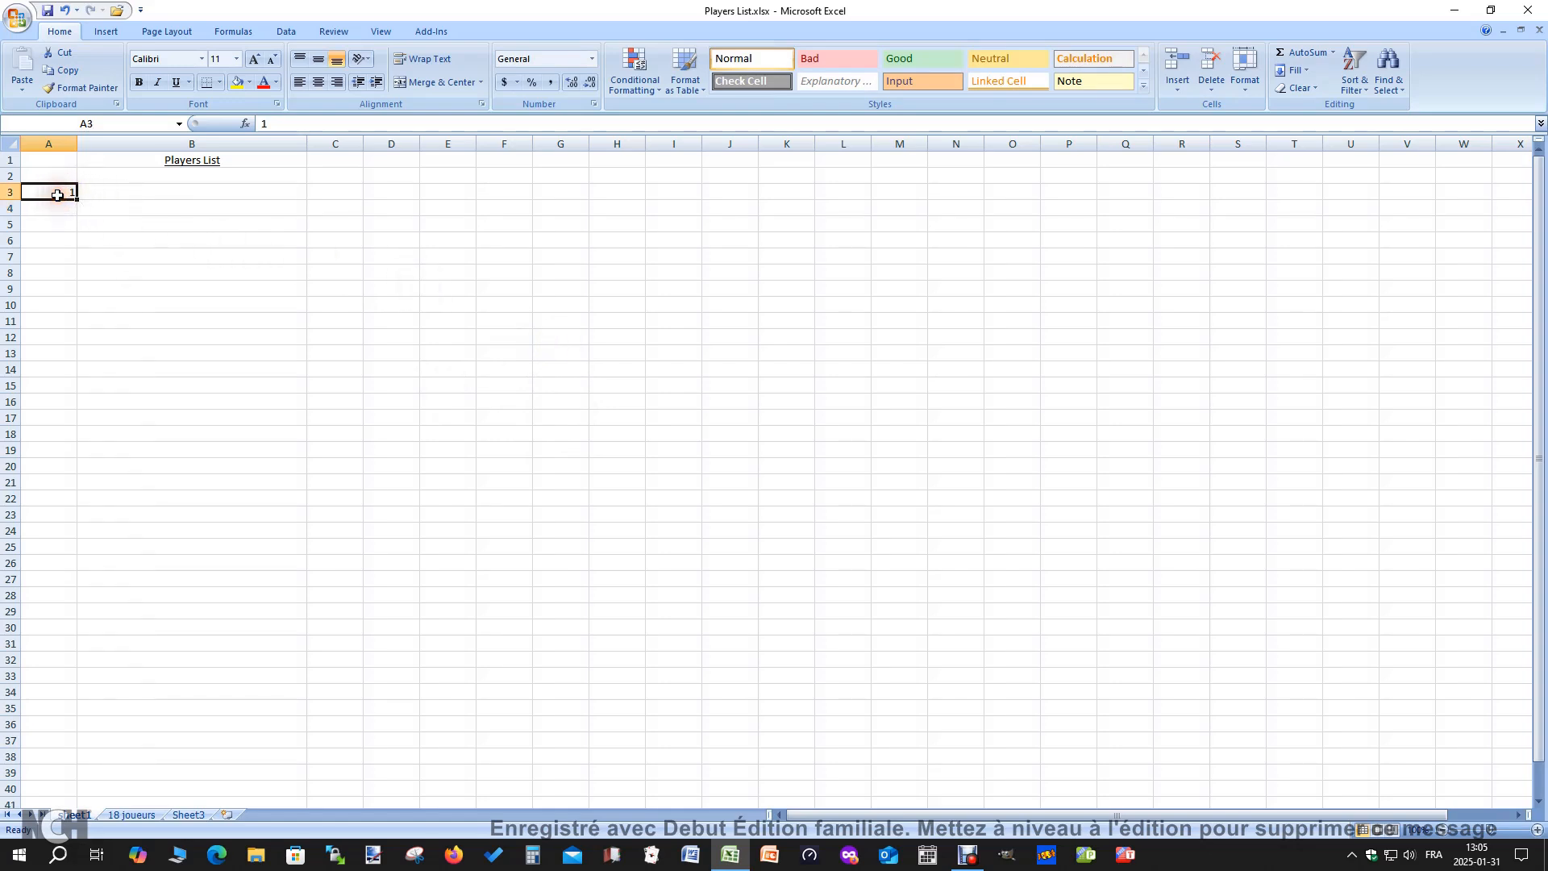
left_click(48, 208)
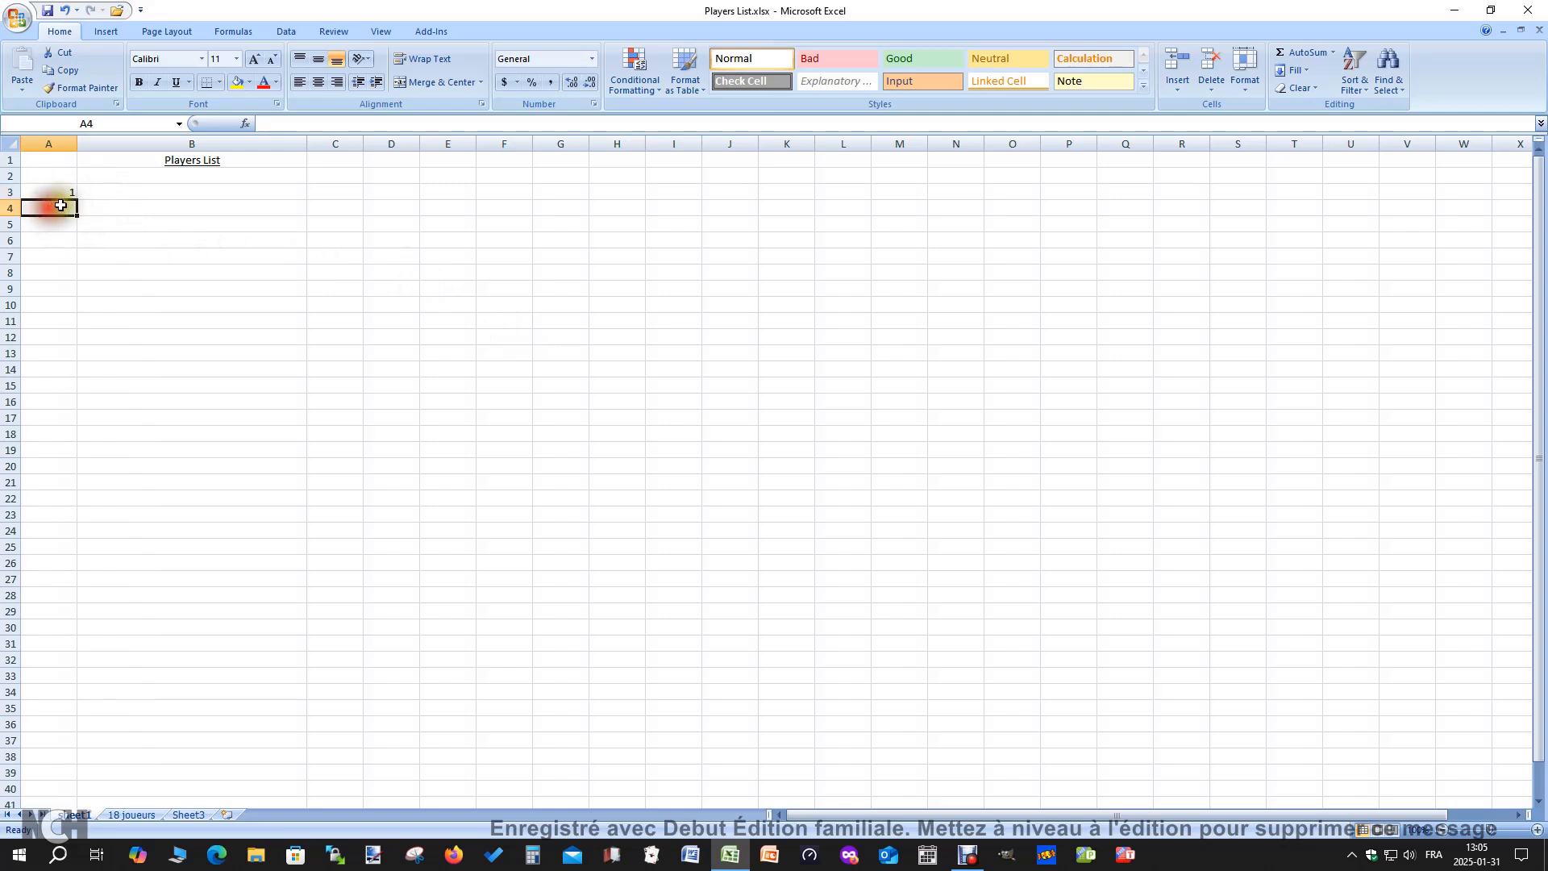
left_click(270, 124)
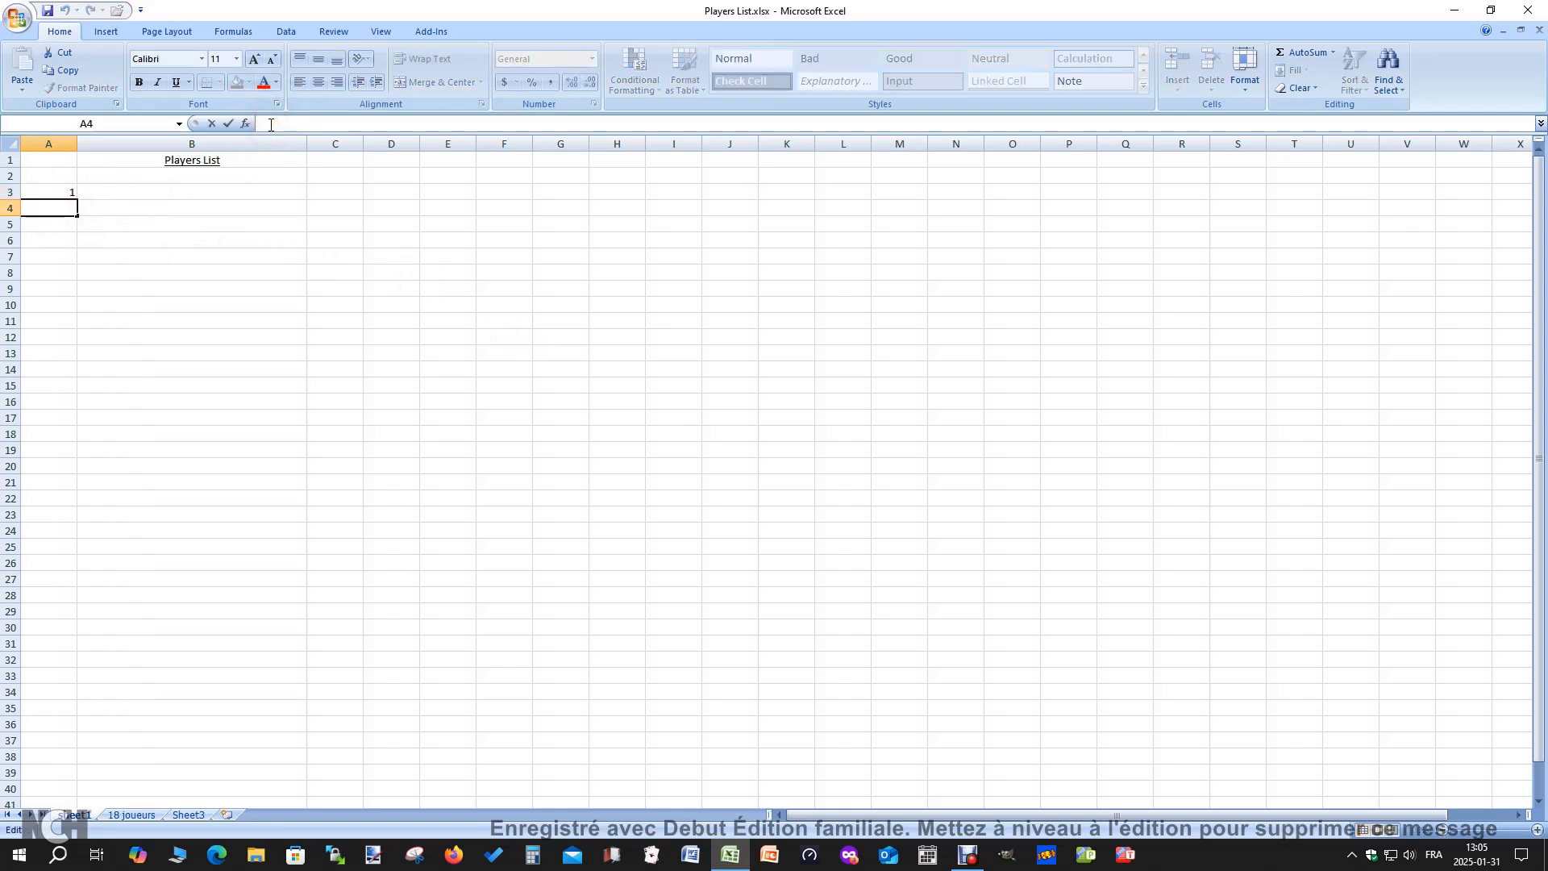
type("=")
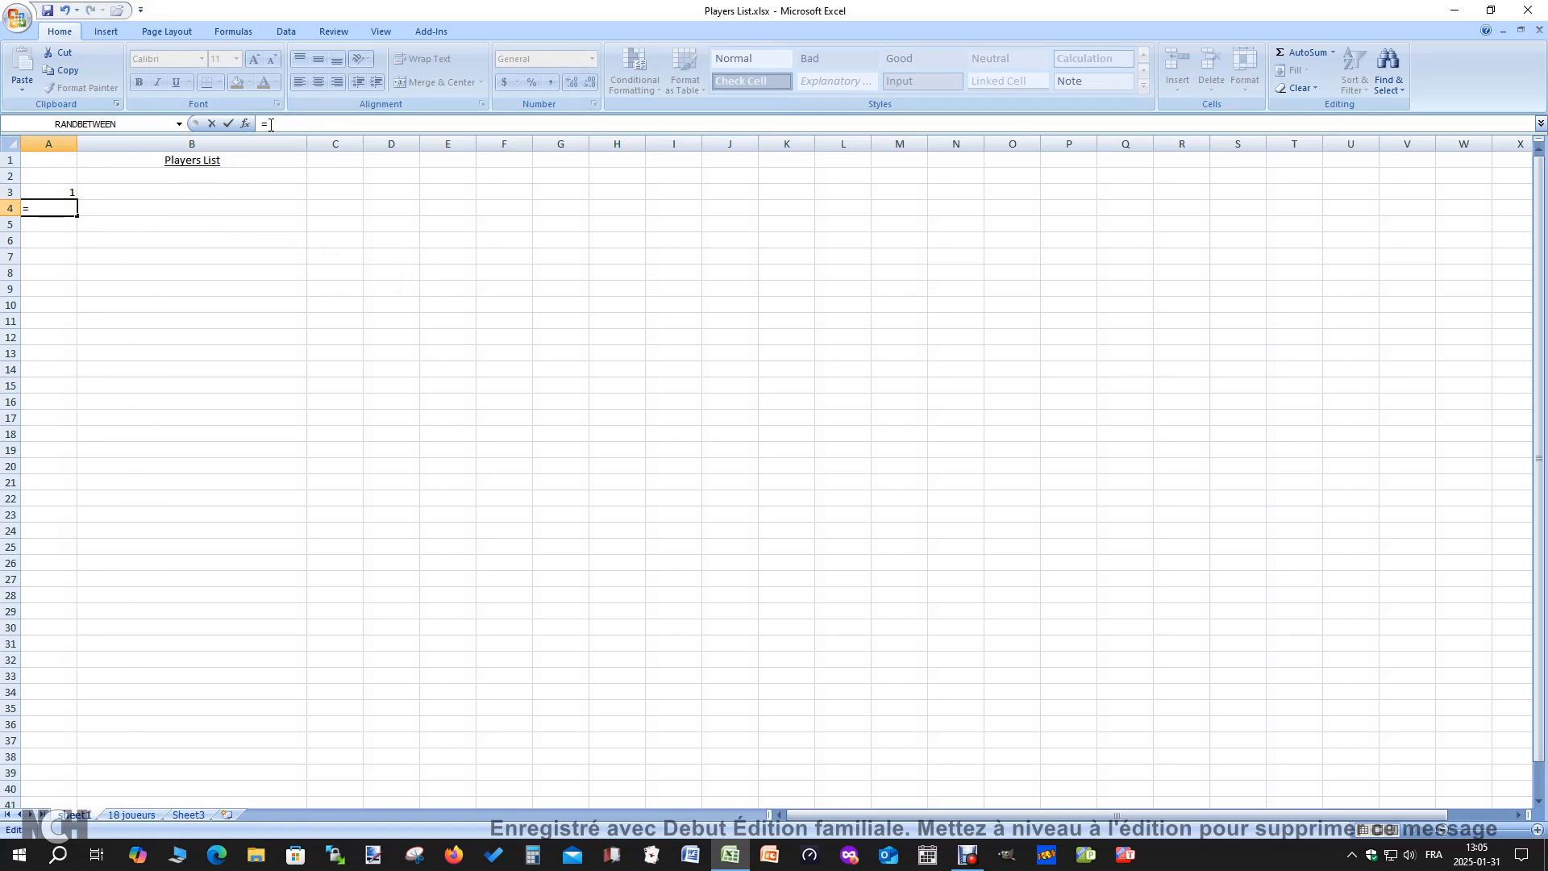
type("a")
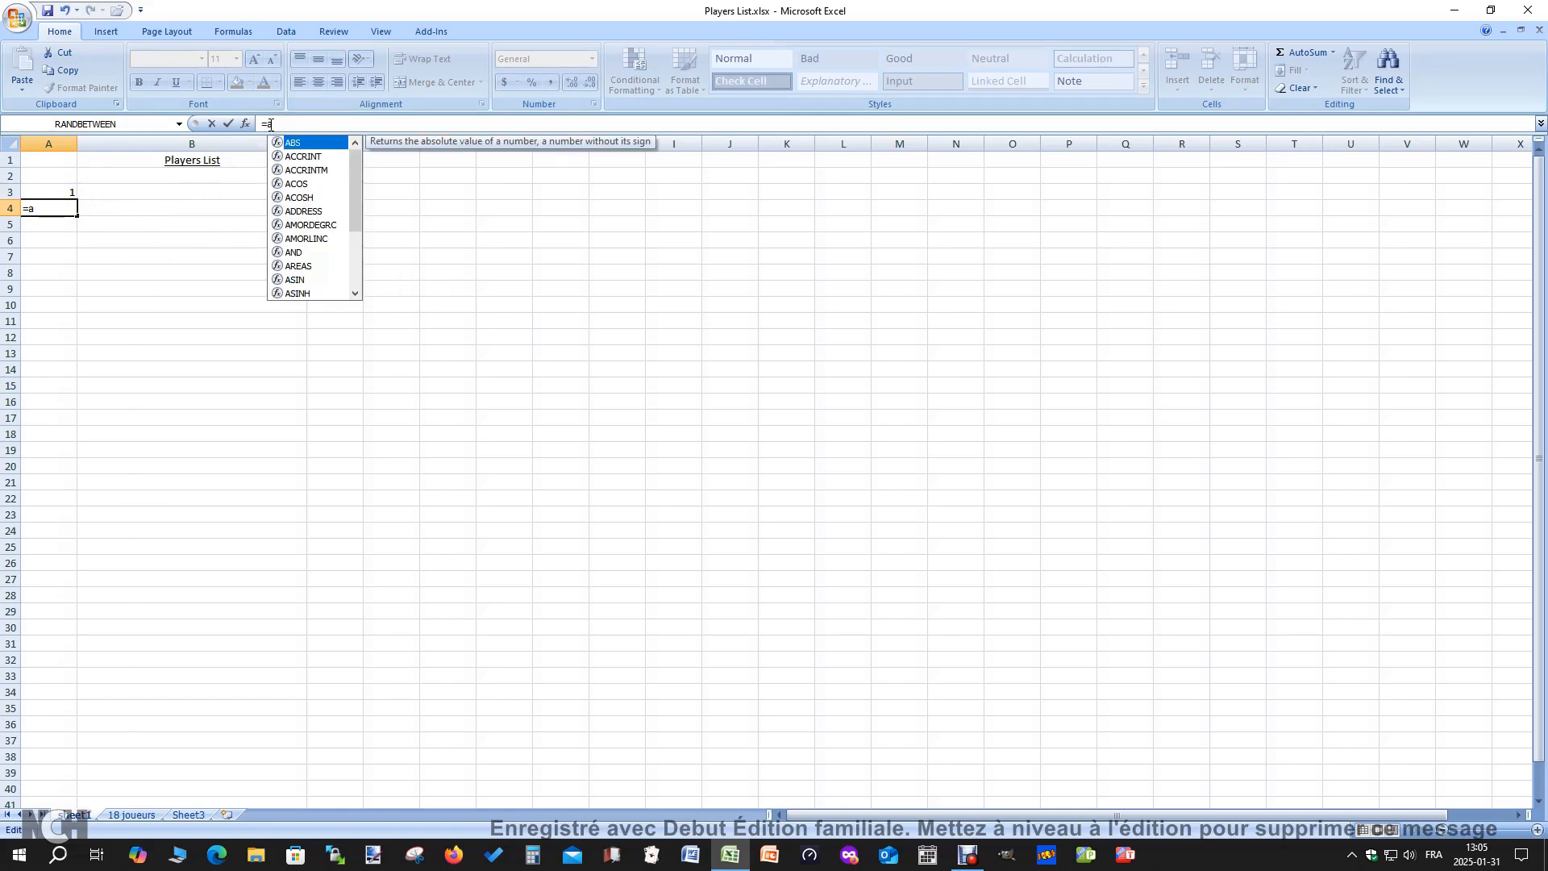
type("3+1")
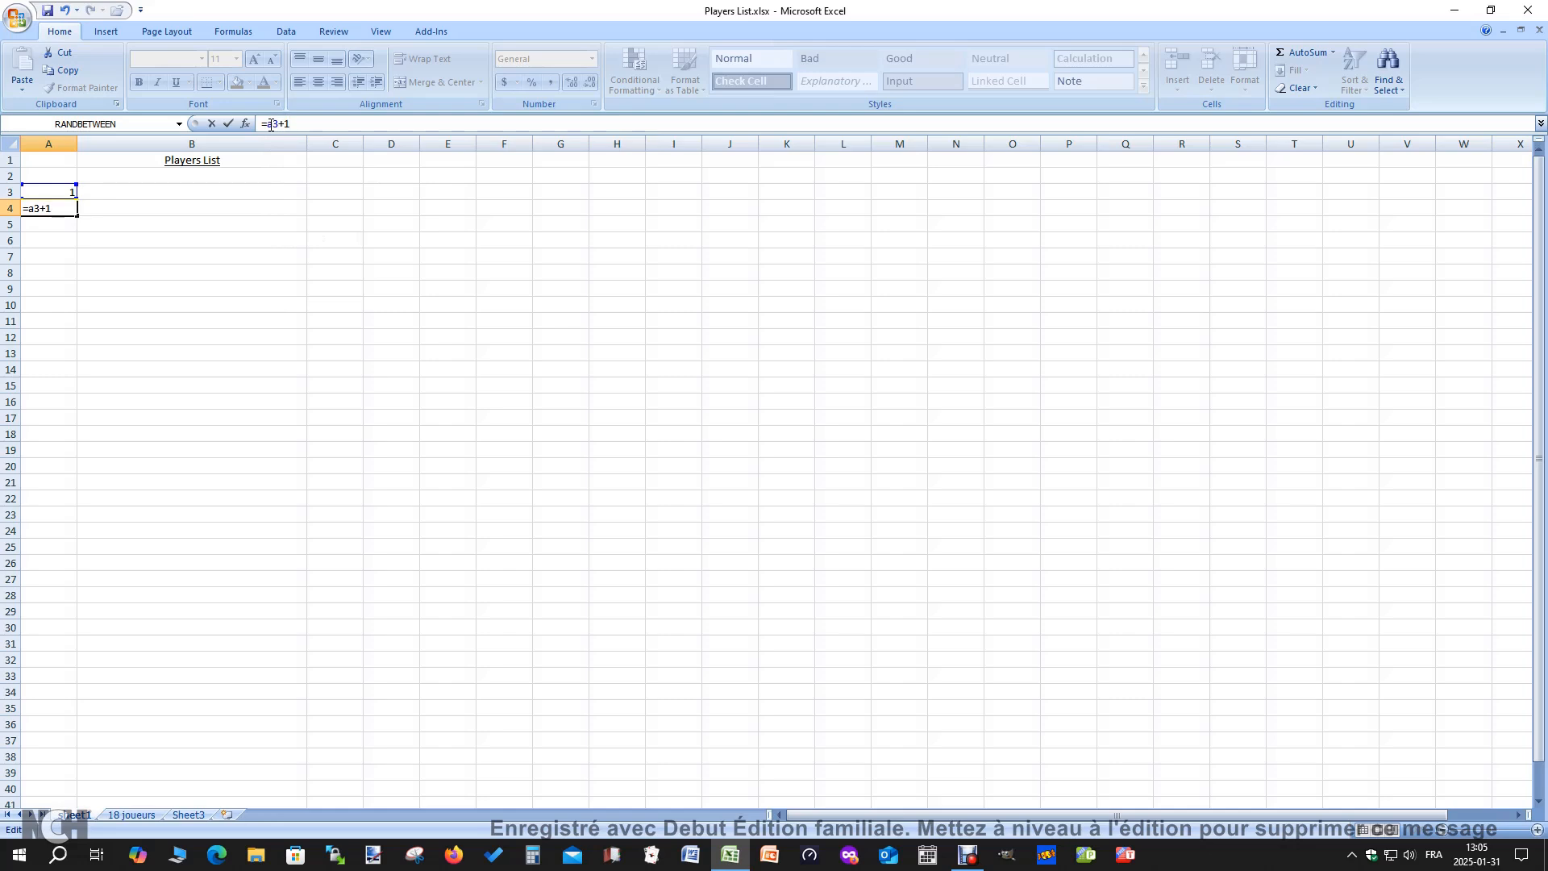
key("Return")
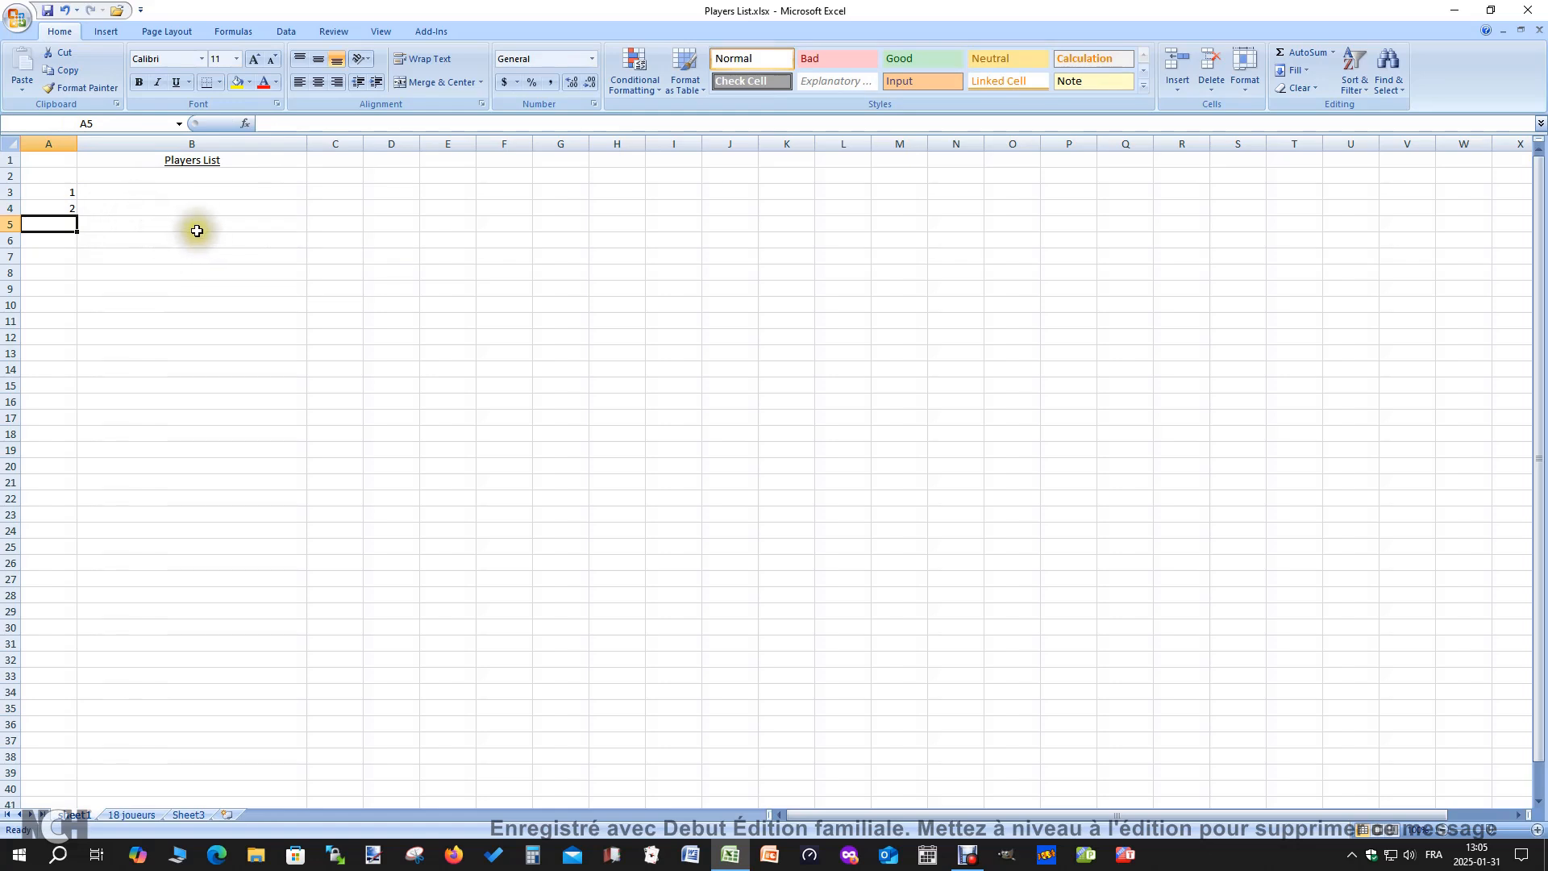
Check the 18 joueurs sheet, then fill the A4 numbering formula on Sheet1 down to A20
left_click(144, 821)
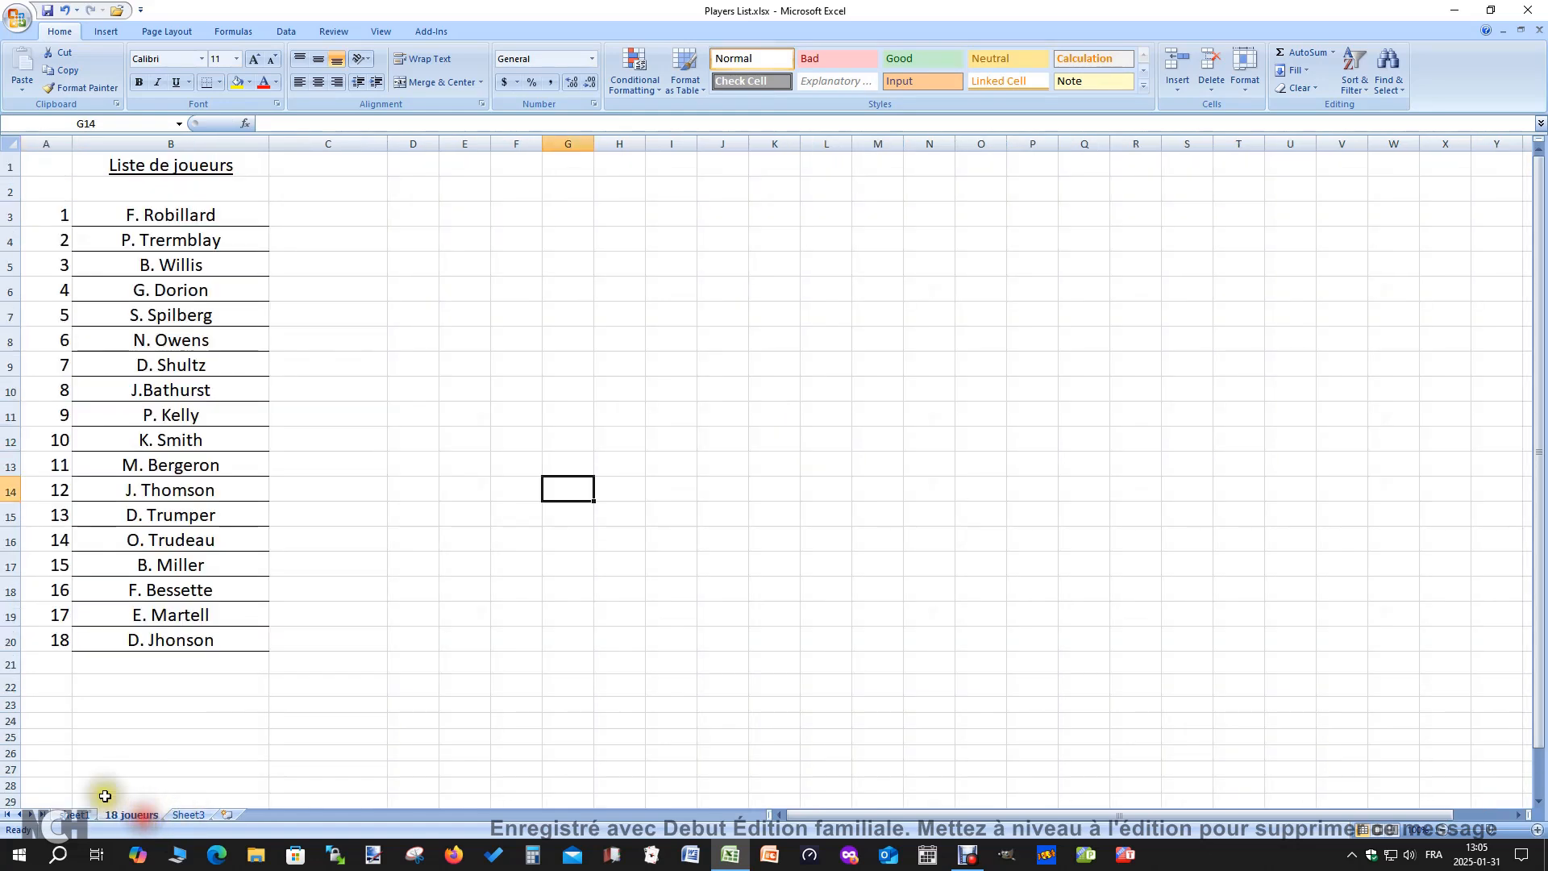
left_click(73, 815)
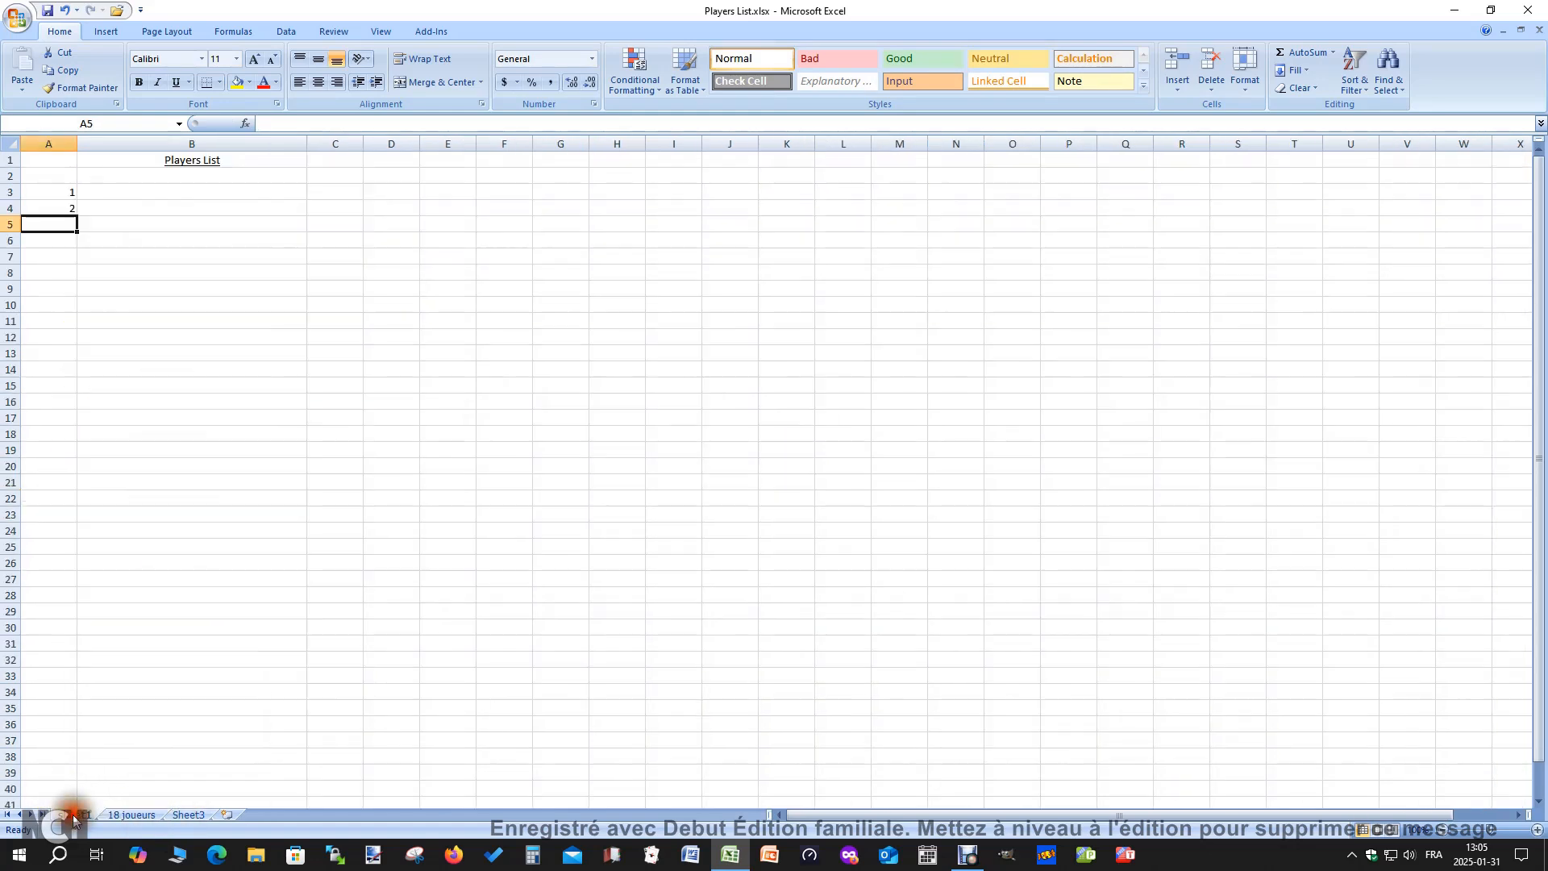
left_click(61, 206)
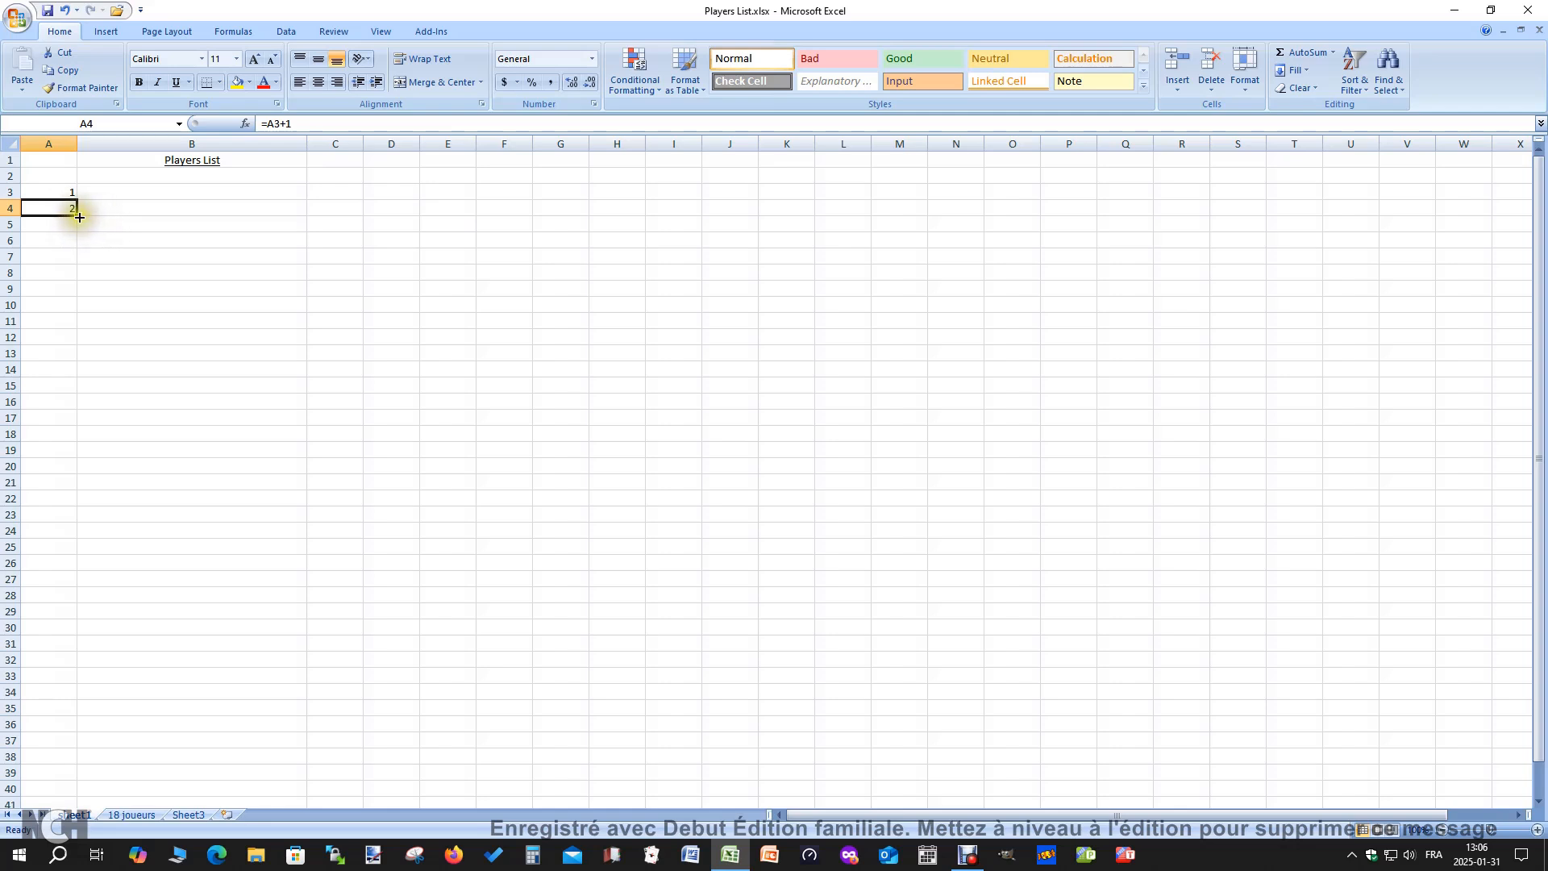
left_click_drag(77, 215, 64, 471)
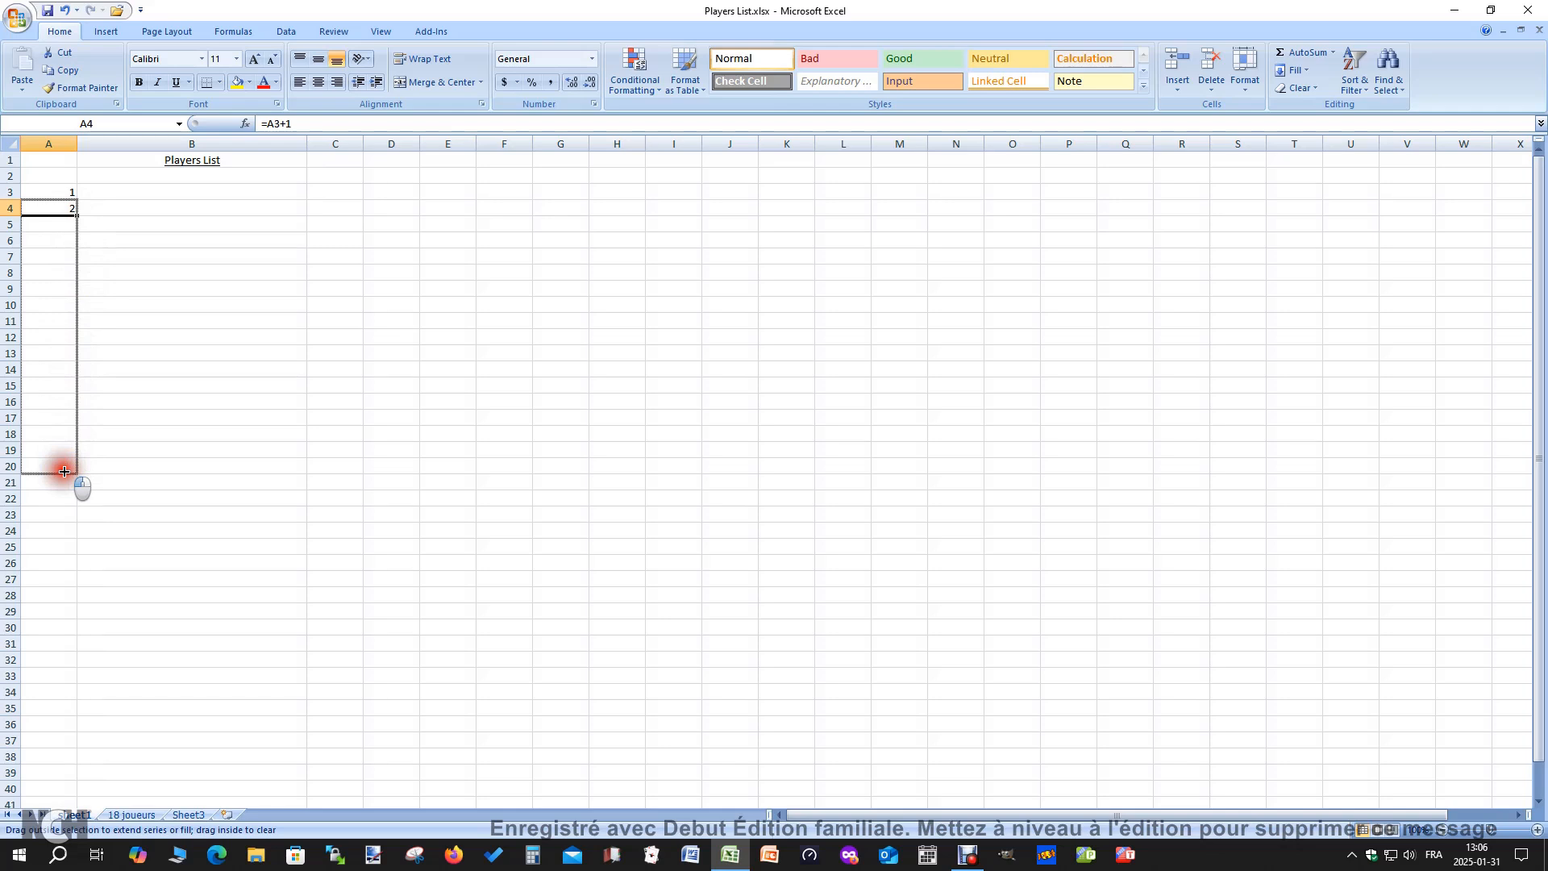
left_click_drag(65, 471, 65, 471)
left_click(391, 466)
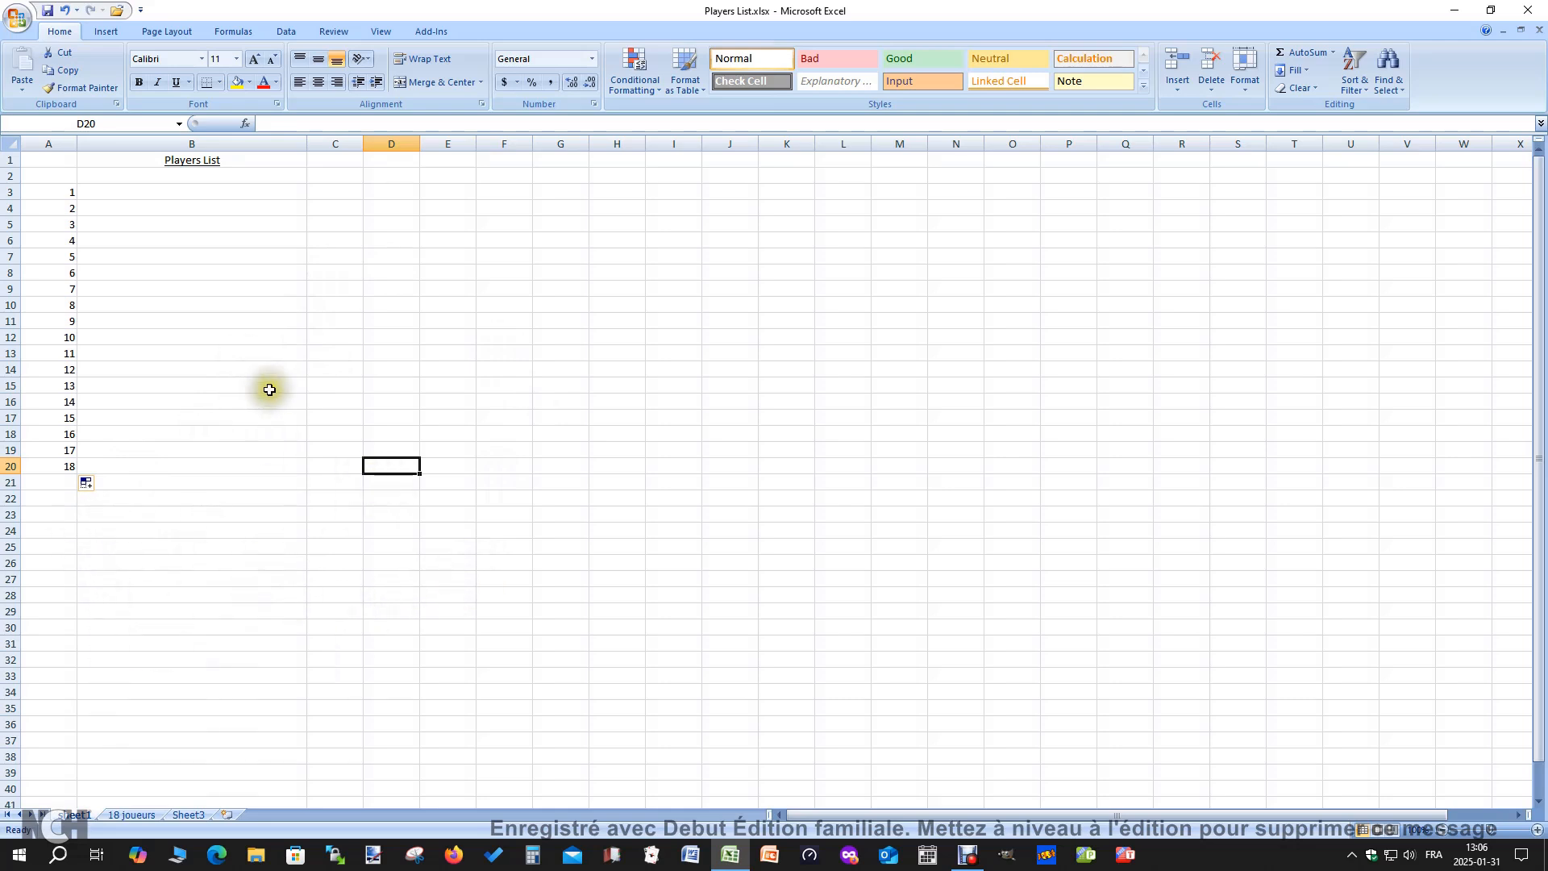
left_click(246, 598)
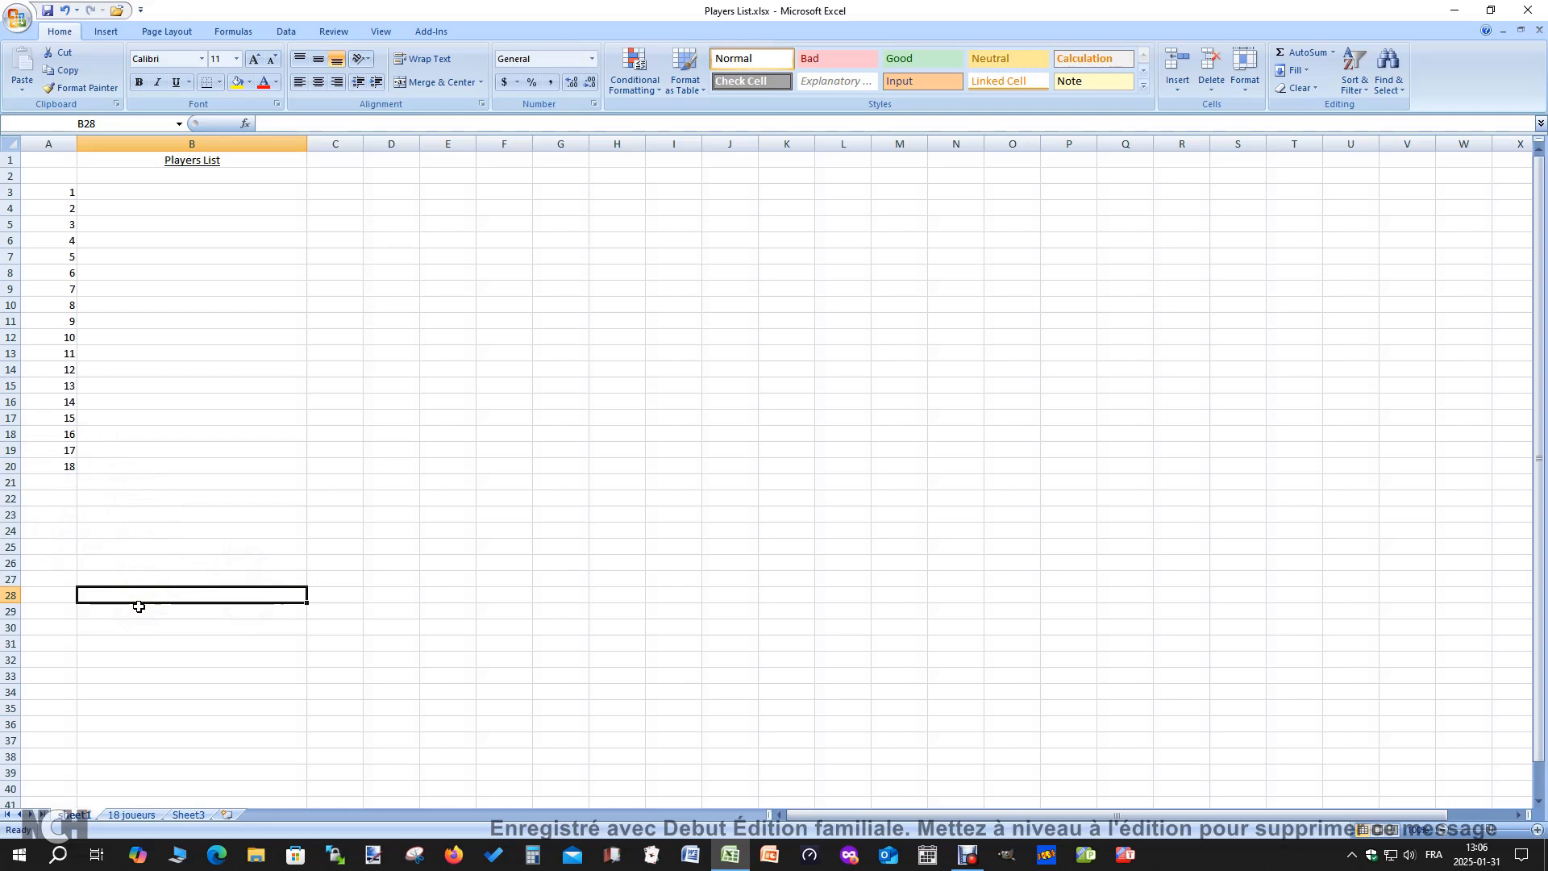
Apply a thin bottom border to cell B3 through the Format Cells settings
left_click(186, 194)
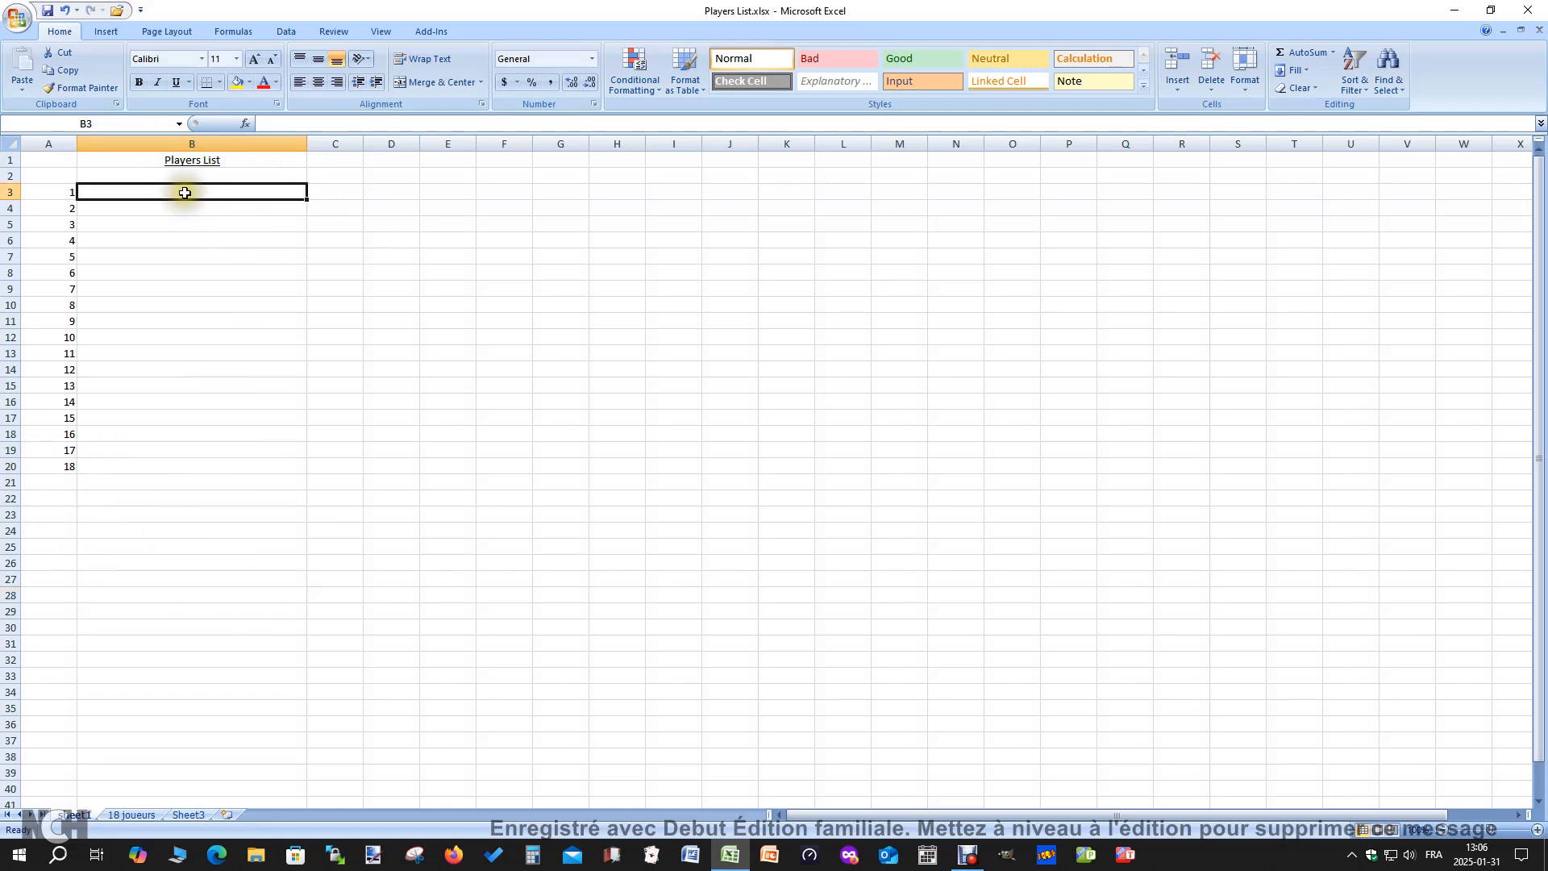
right_click(186, 192)
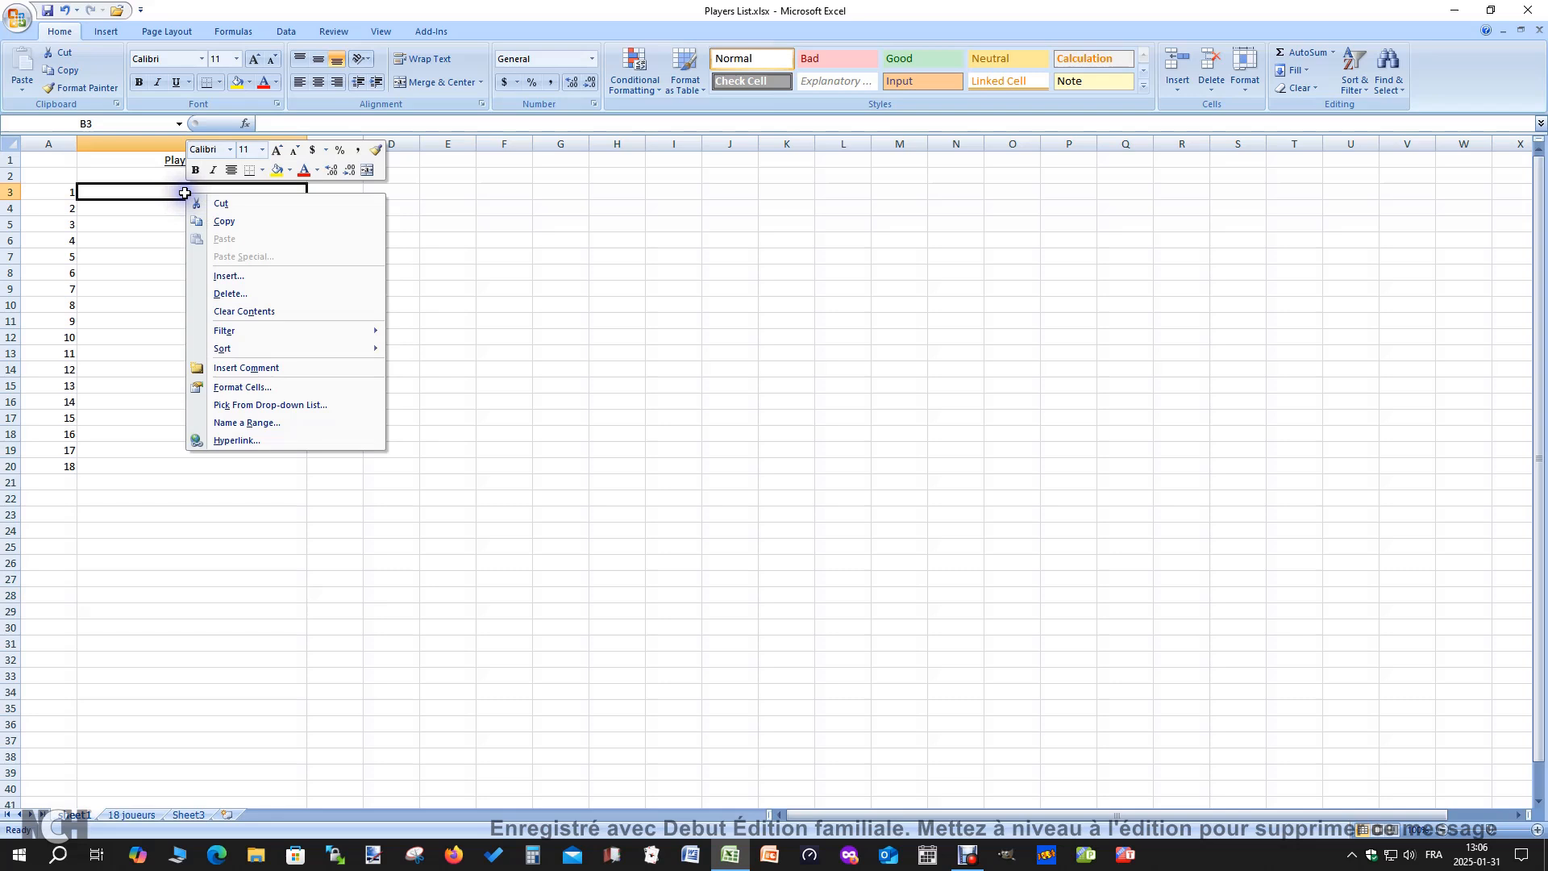
left_click(256, 388)
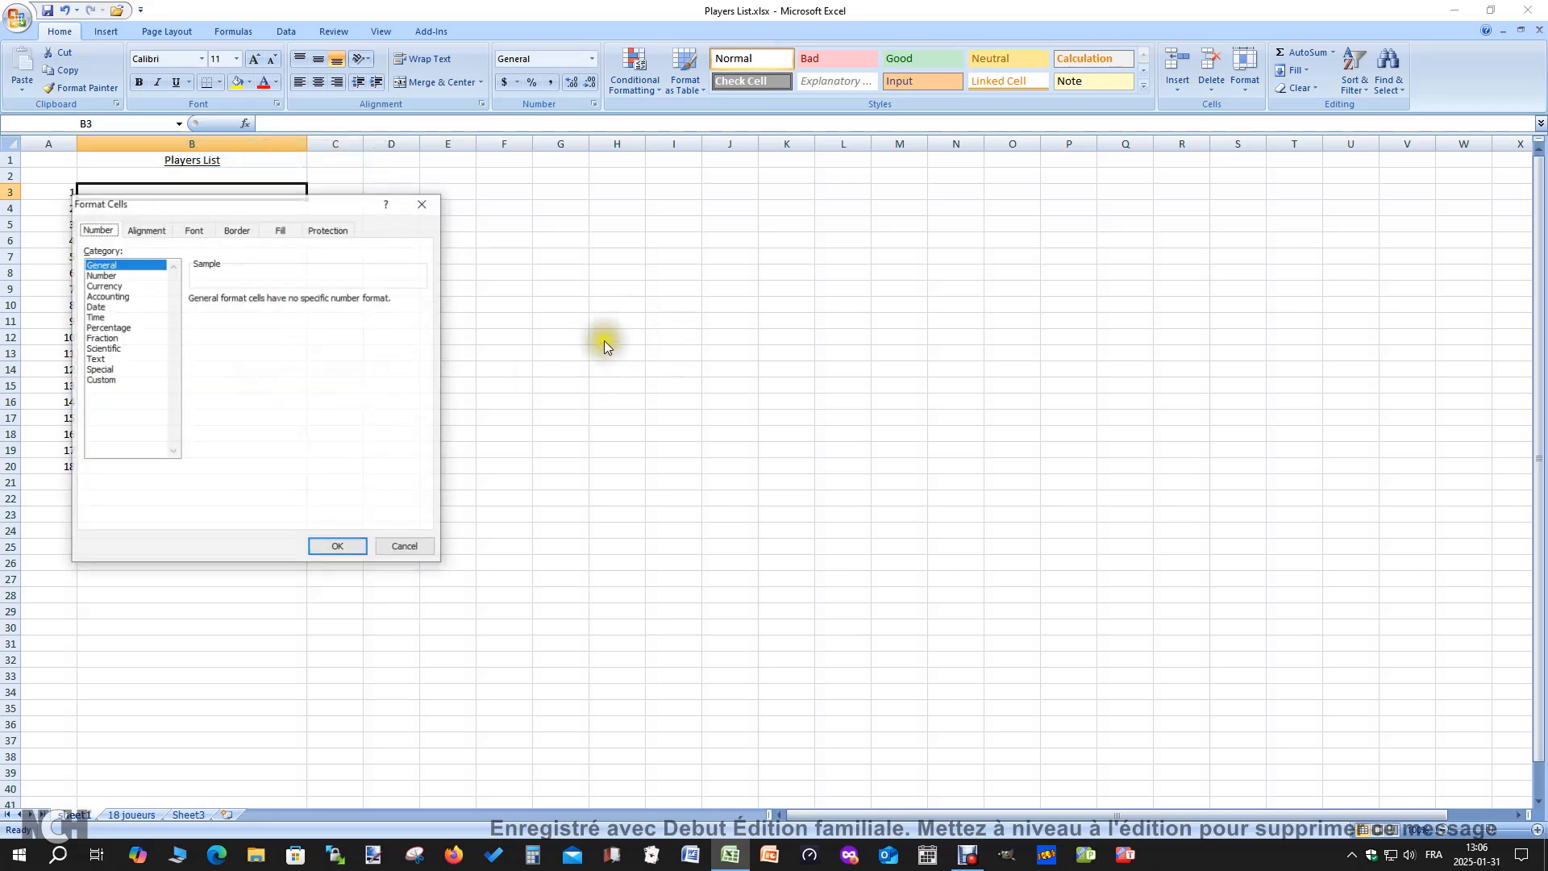
left_click_drag(270, 201, 759, 254)
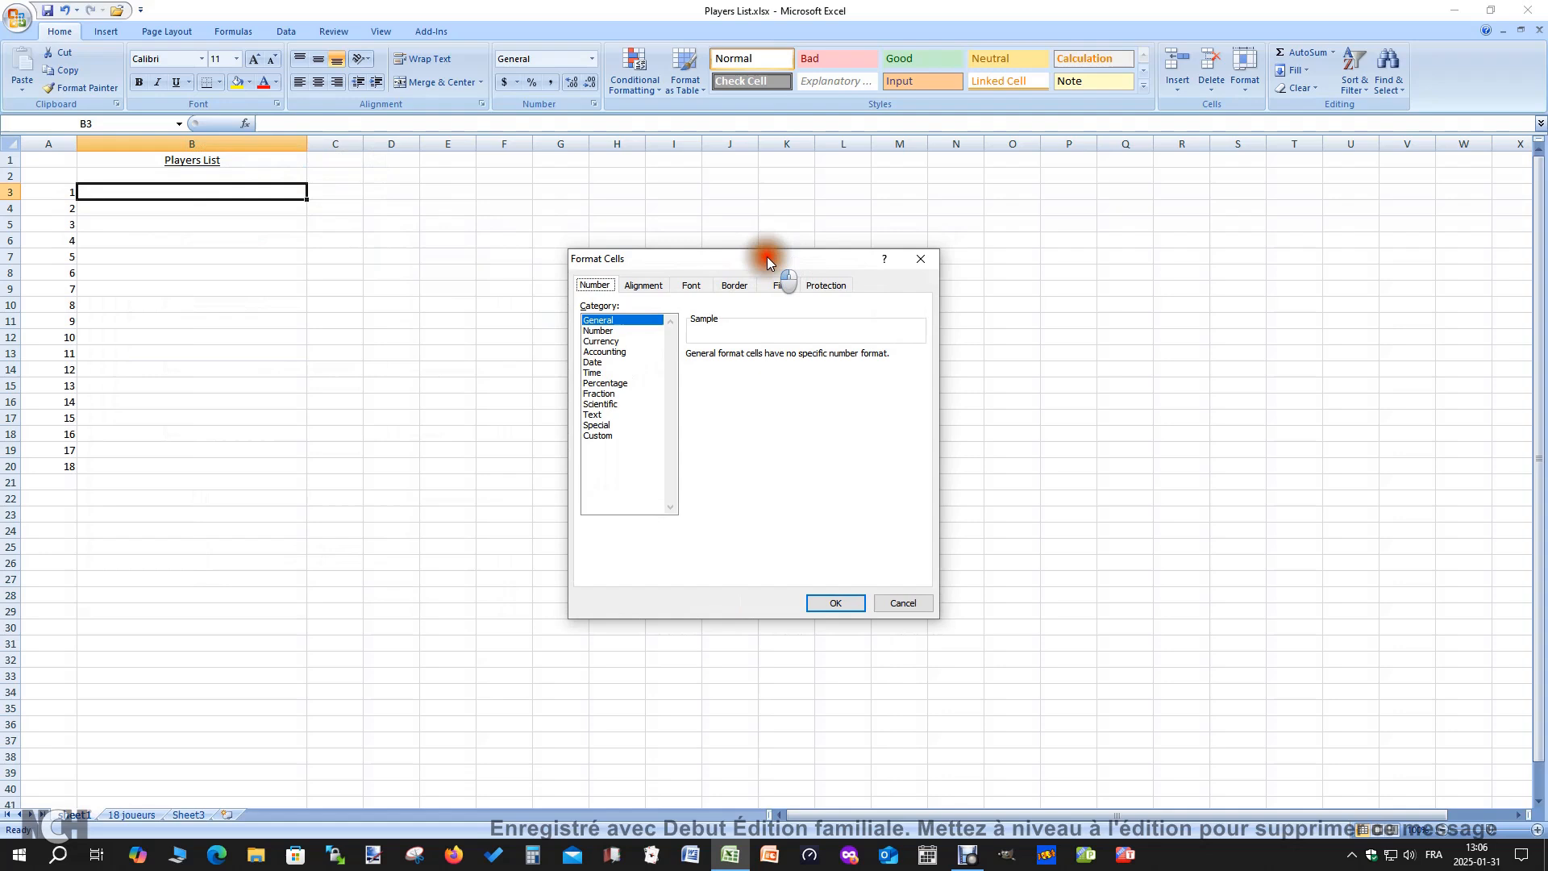
left_click(723, 281)
left_click(745, 332)
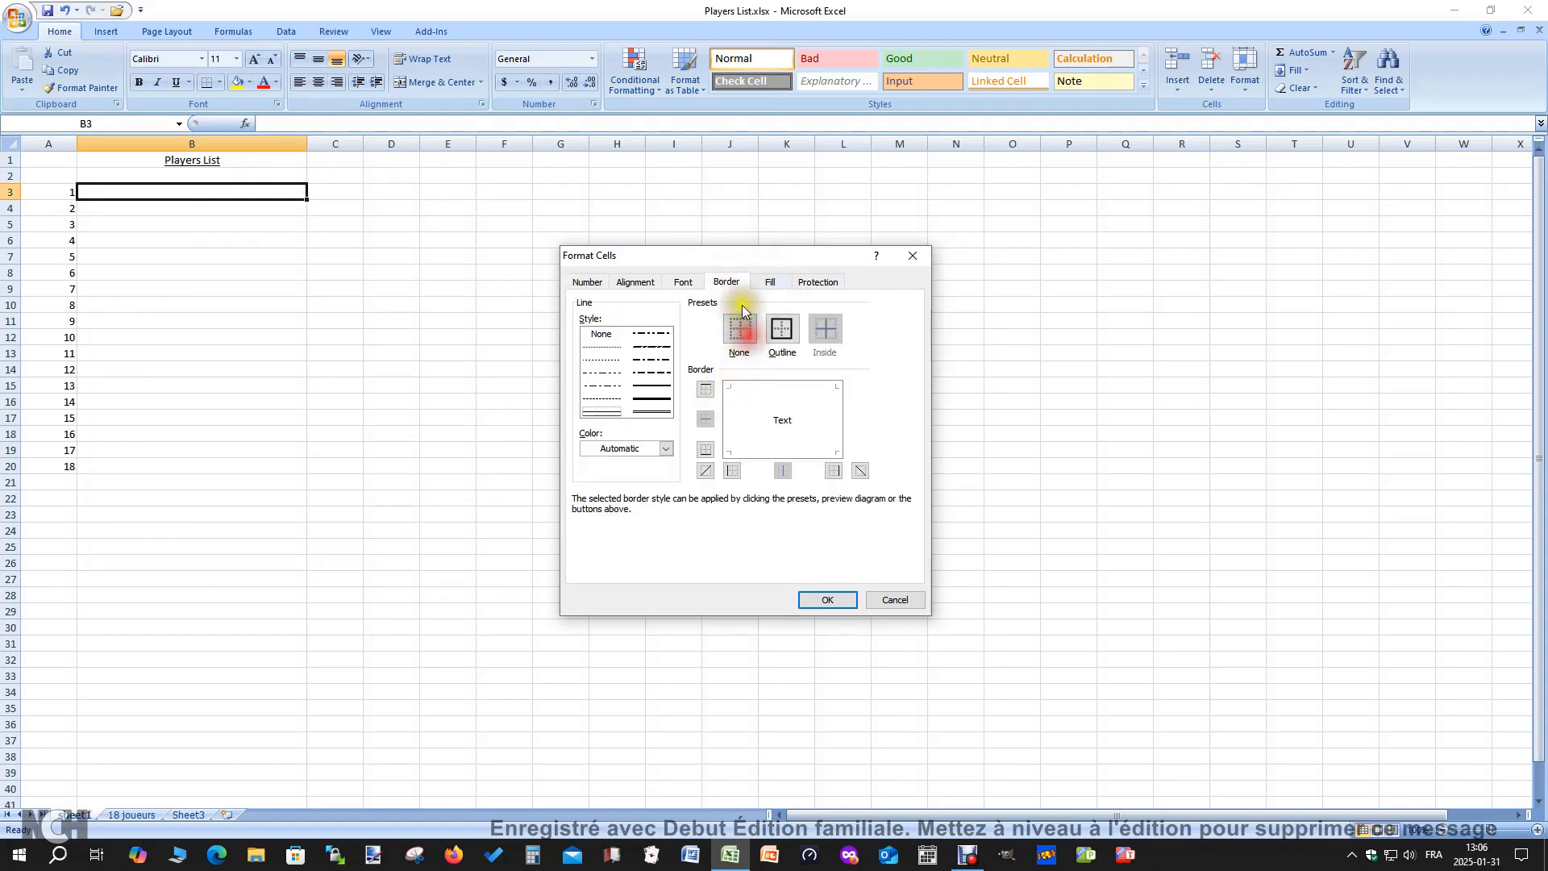
left_click(707, 452)
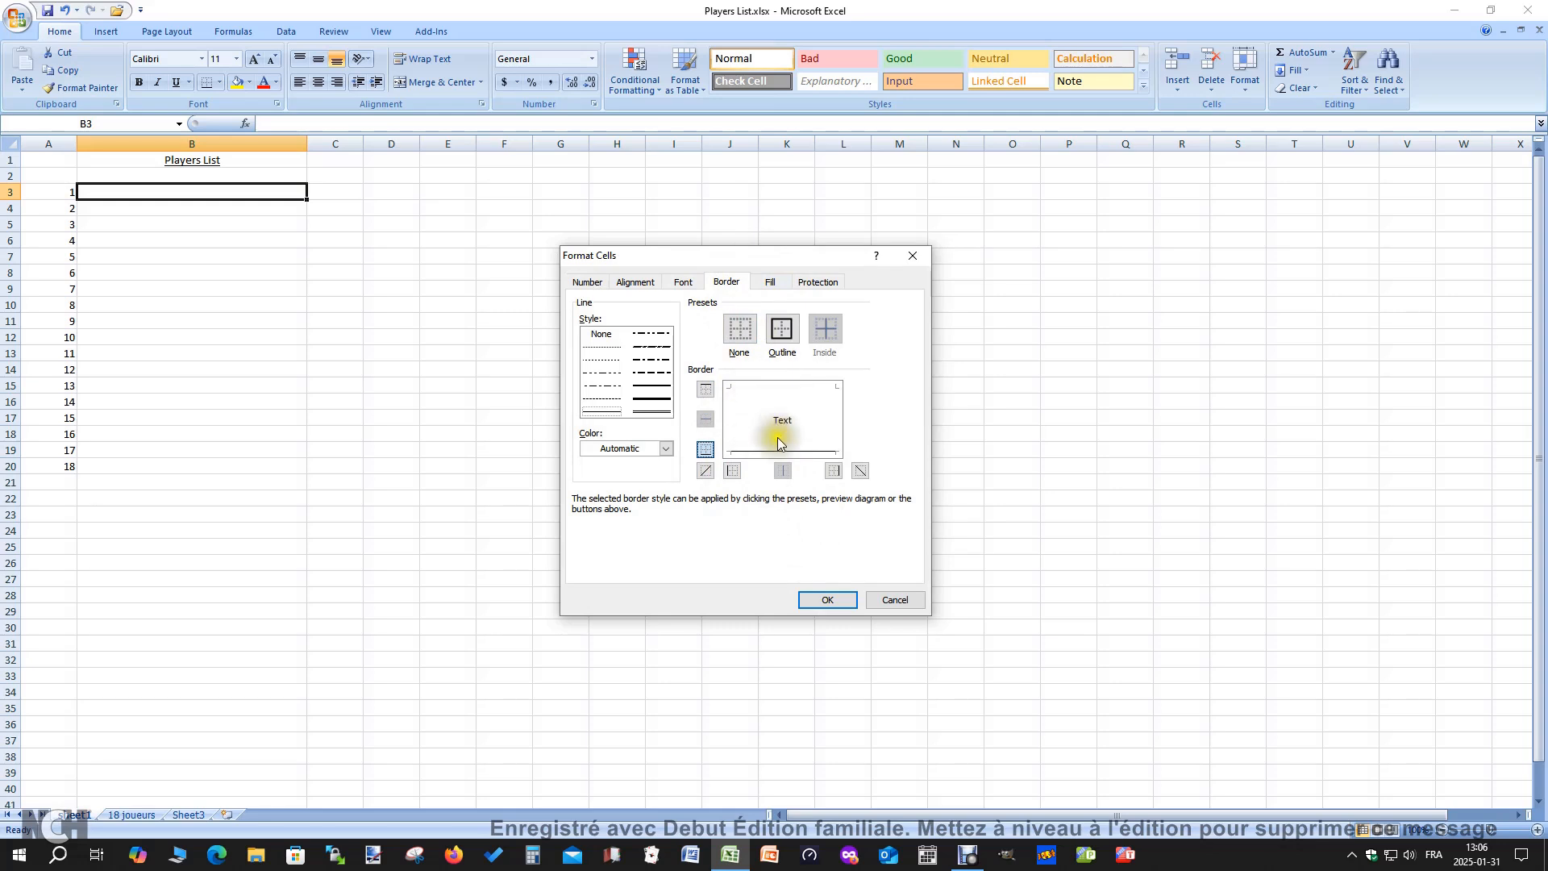
left_click(828, 600)
left_click(344, 448)
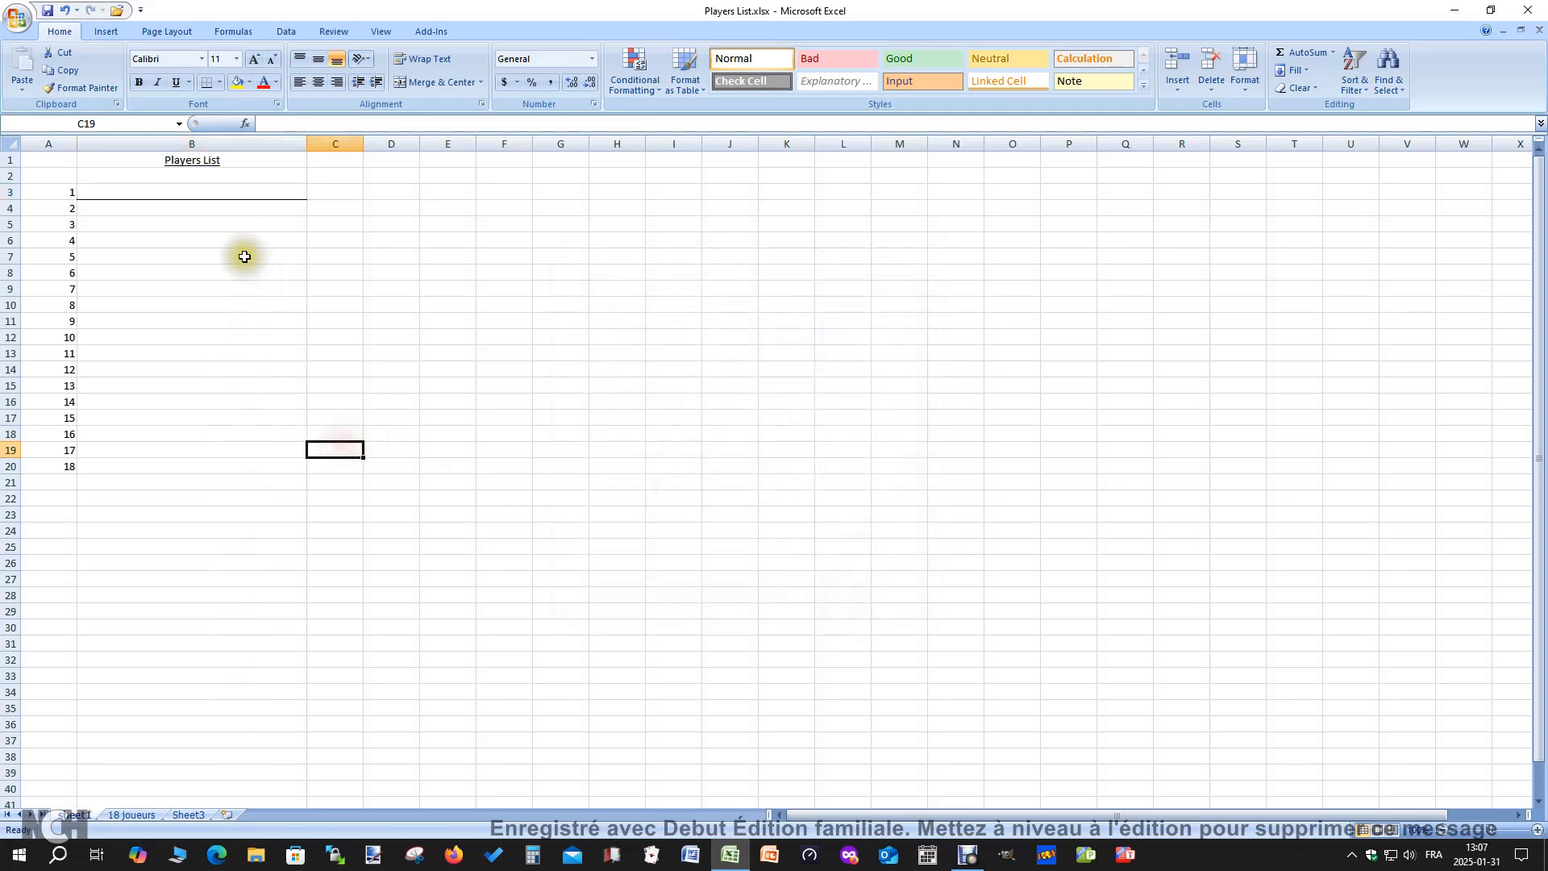
Fill the bottom-bordered cell B3 down to B20 and save the workbook
left_click(194, 193)
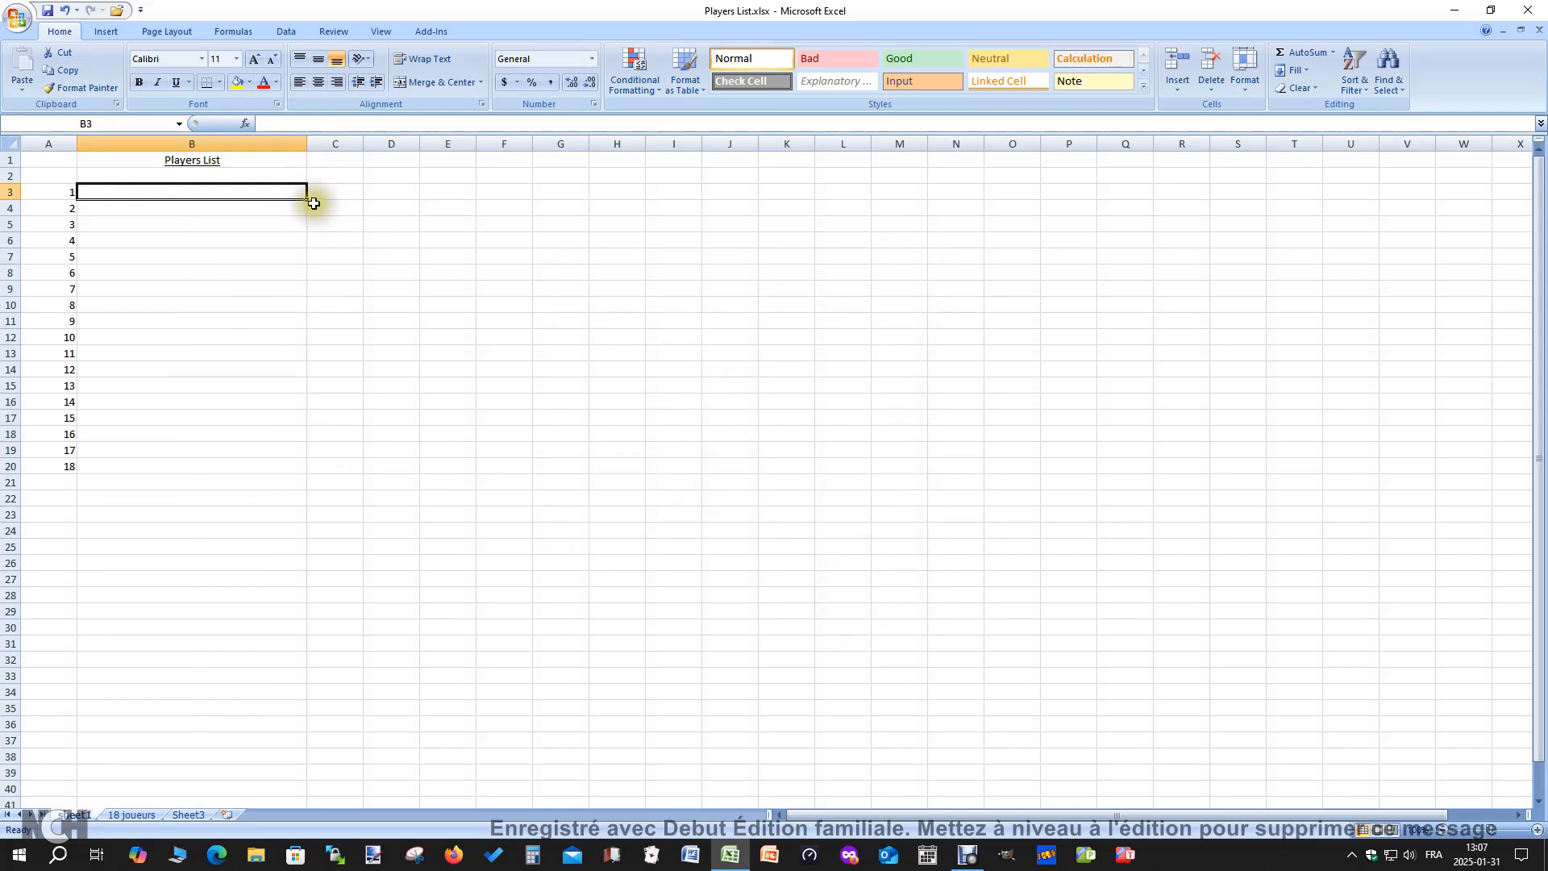
left_click_drag(308, 199, 298, 470)
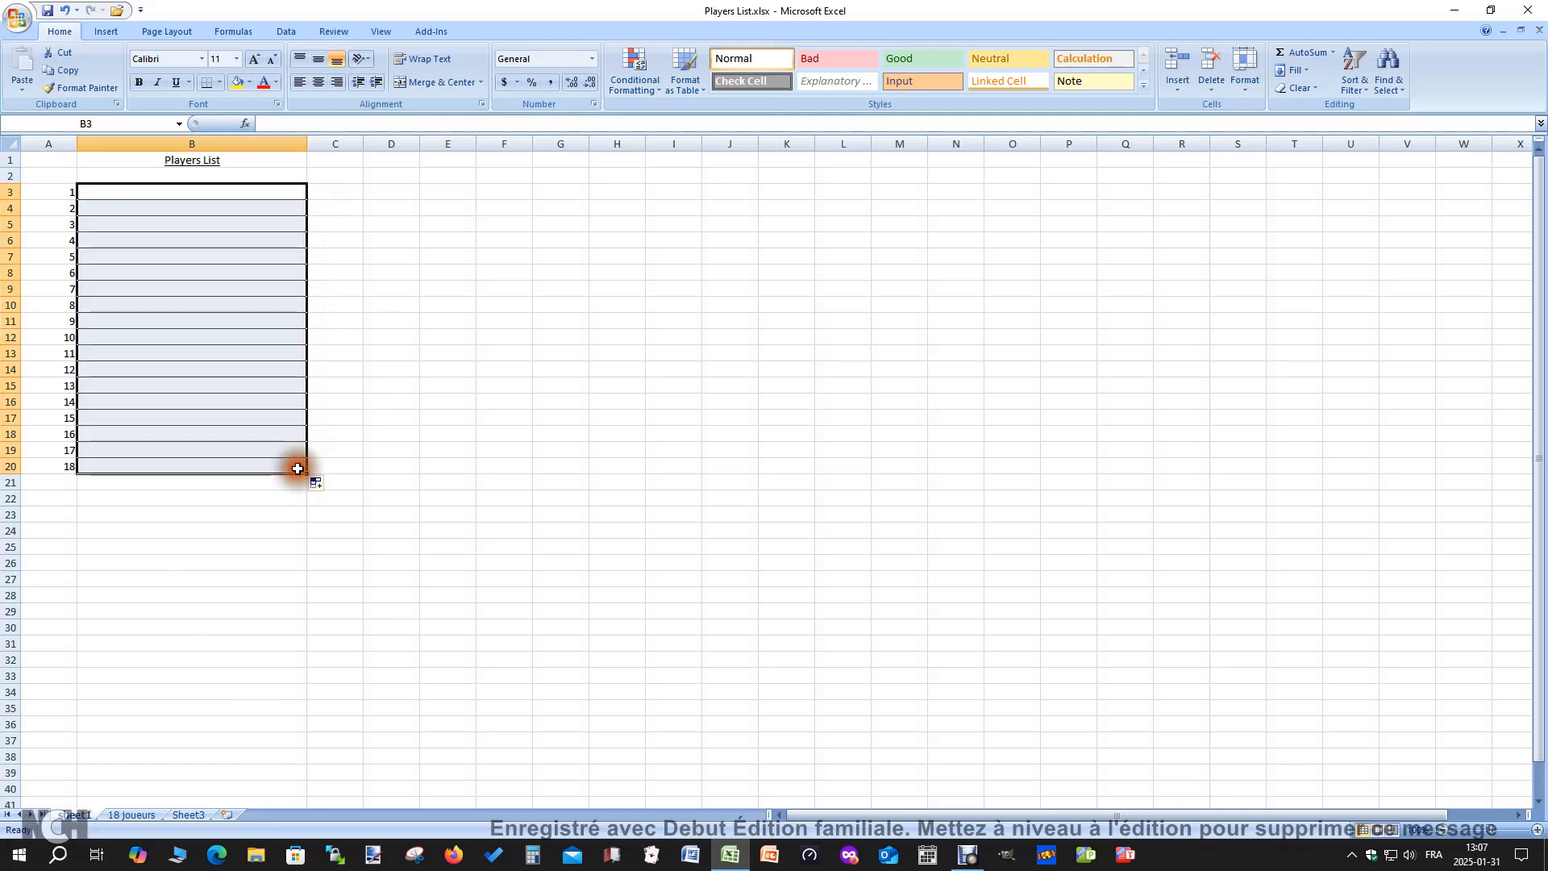
left_click(390, 529)
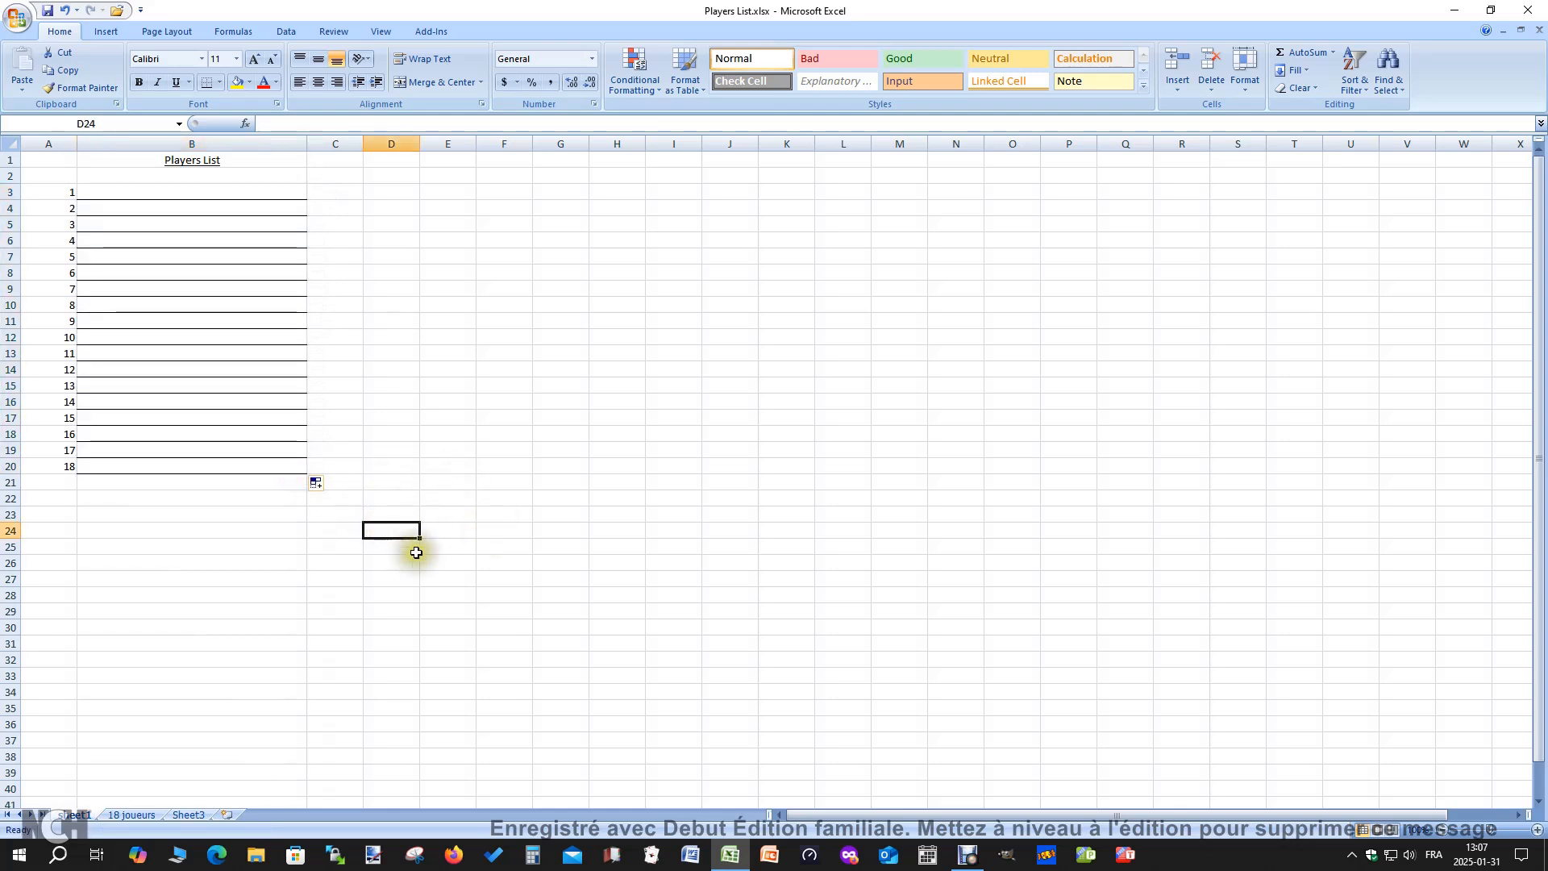
left_click(405, 595)
key("ctrl+s")
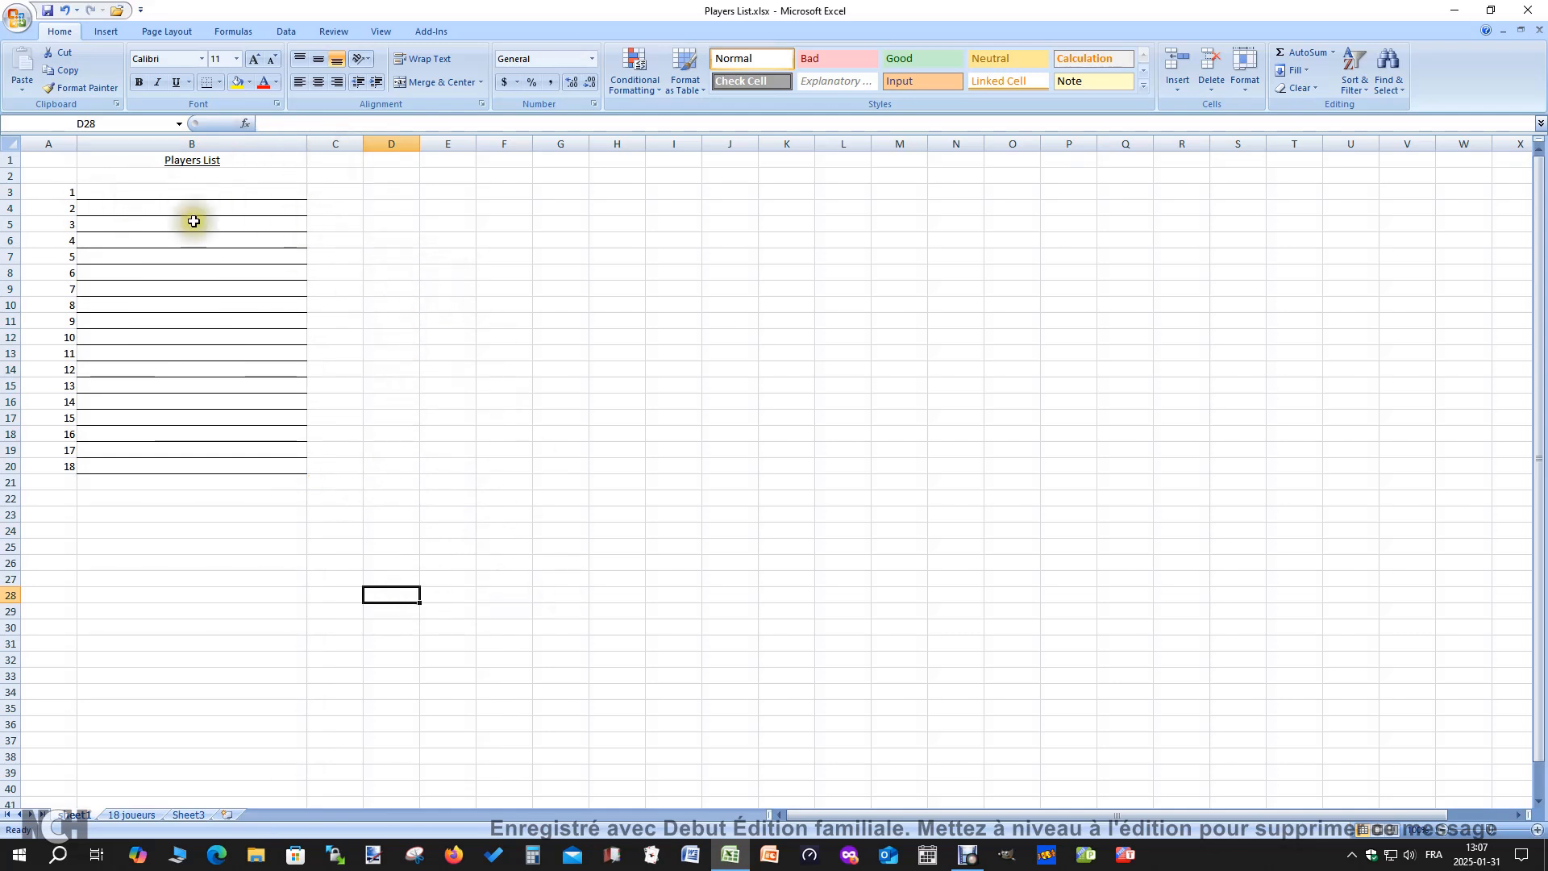
Set the range A1:B20, covering the title and all 18 player lines, as the sheet's print area
left_click(50, 162)
left_click_drag(50, 162, 255, 476)
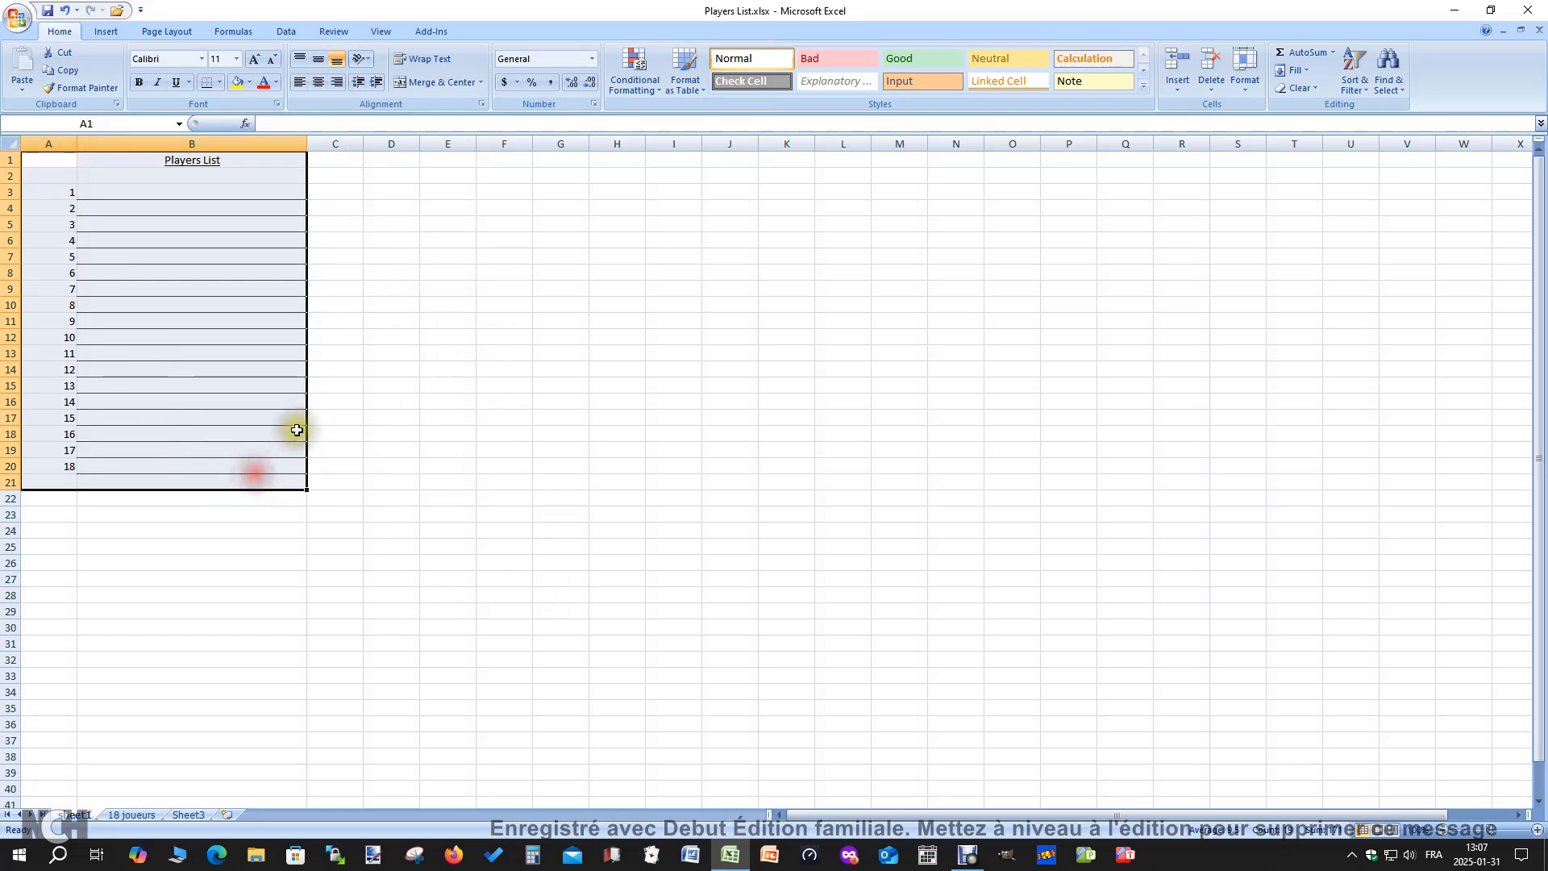
left_click(442, 386)
left_click_drag(43, 164, 284, 462)
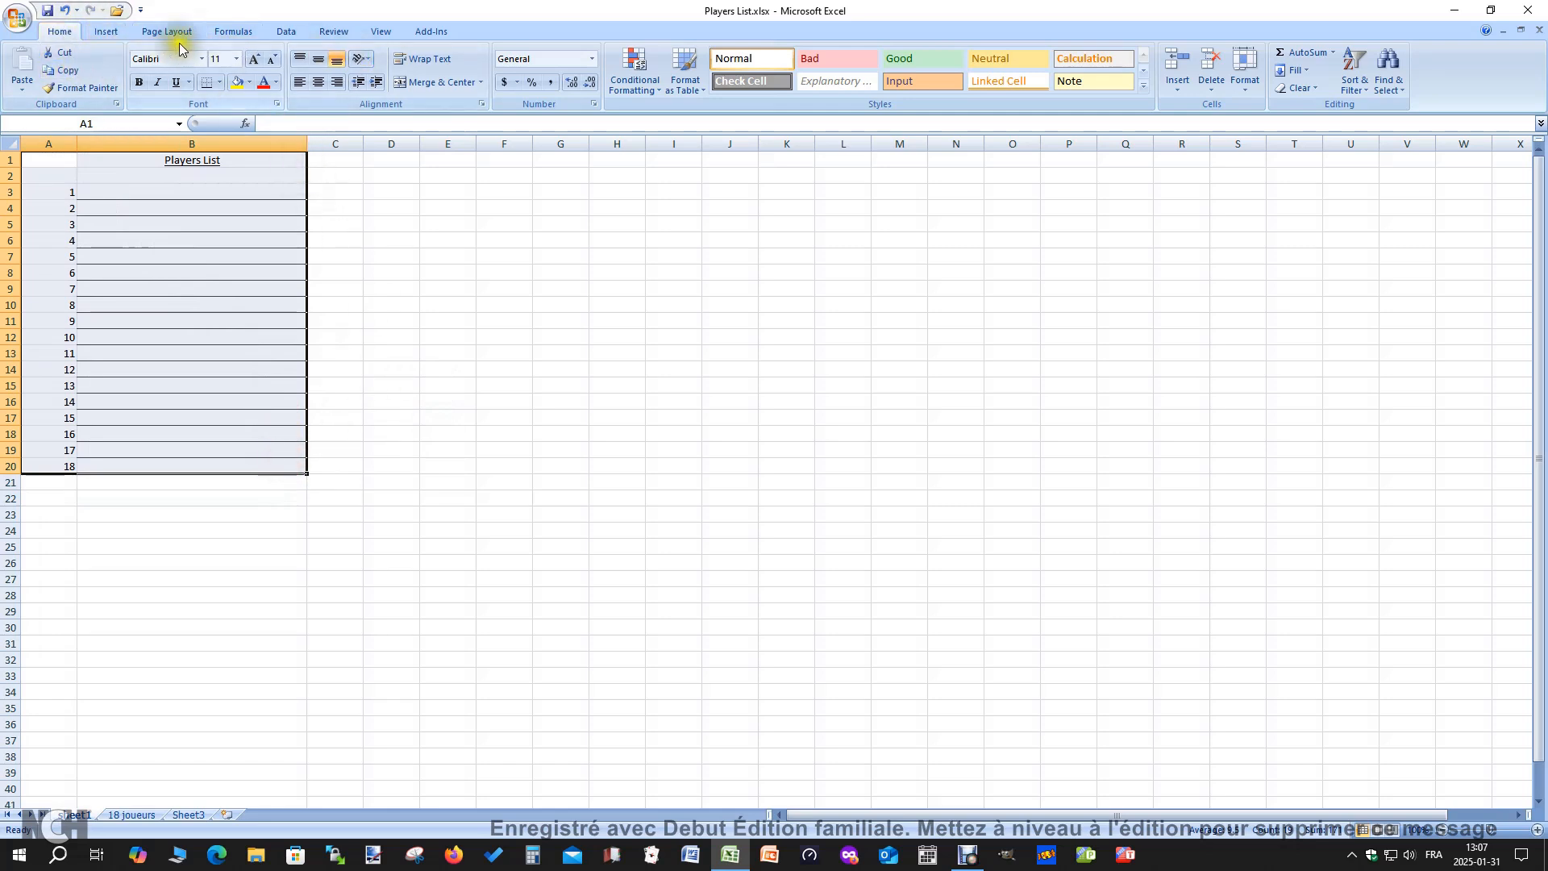
left_click(144, 32)
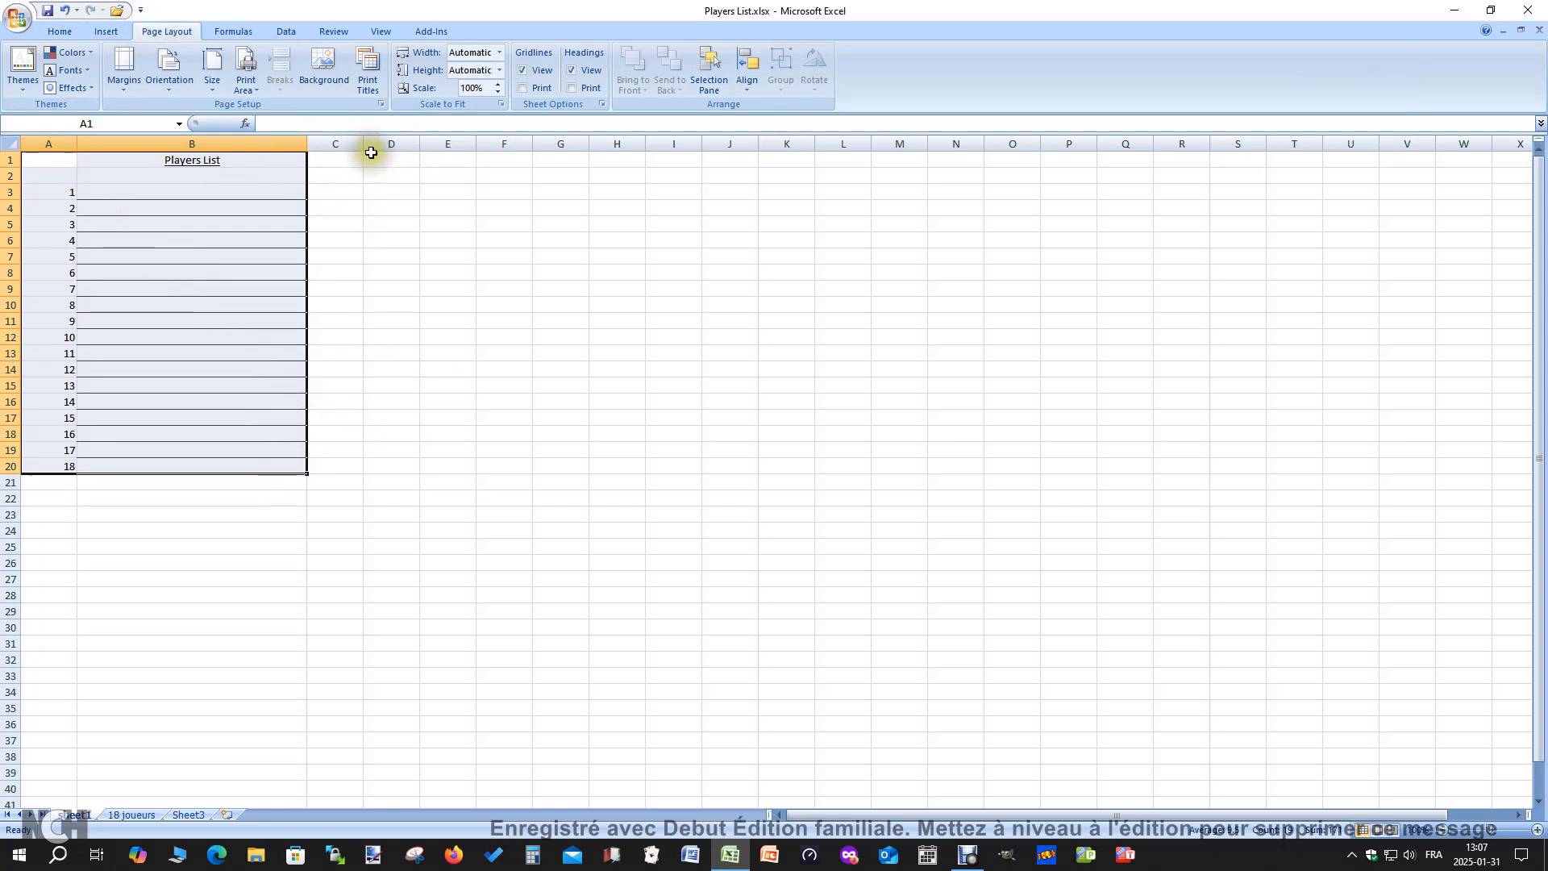
left_click(248, 87)
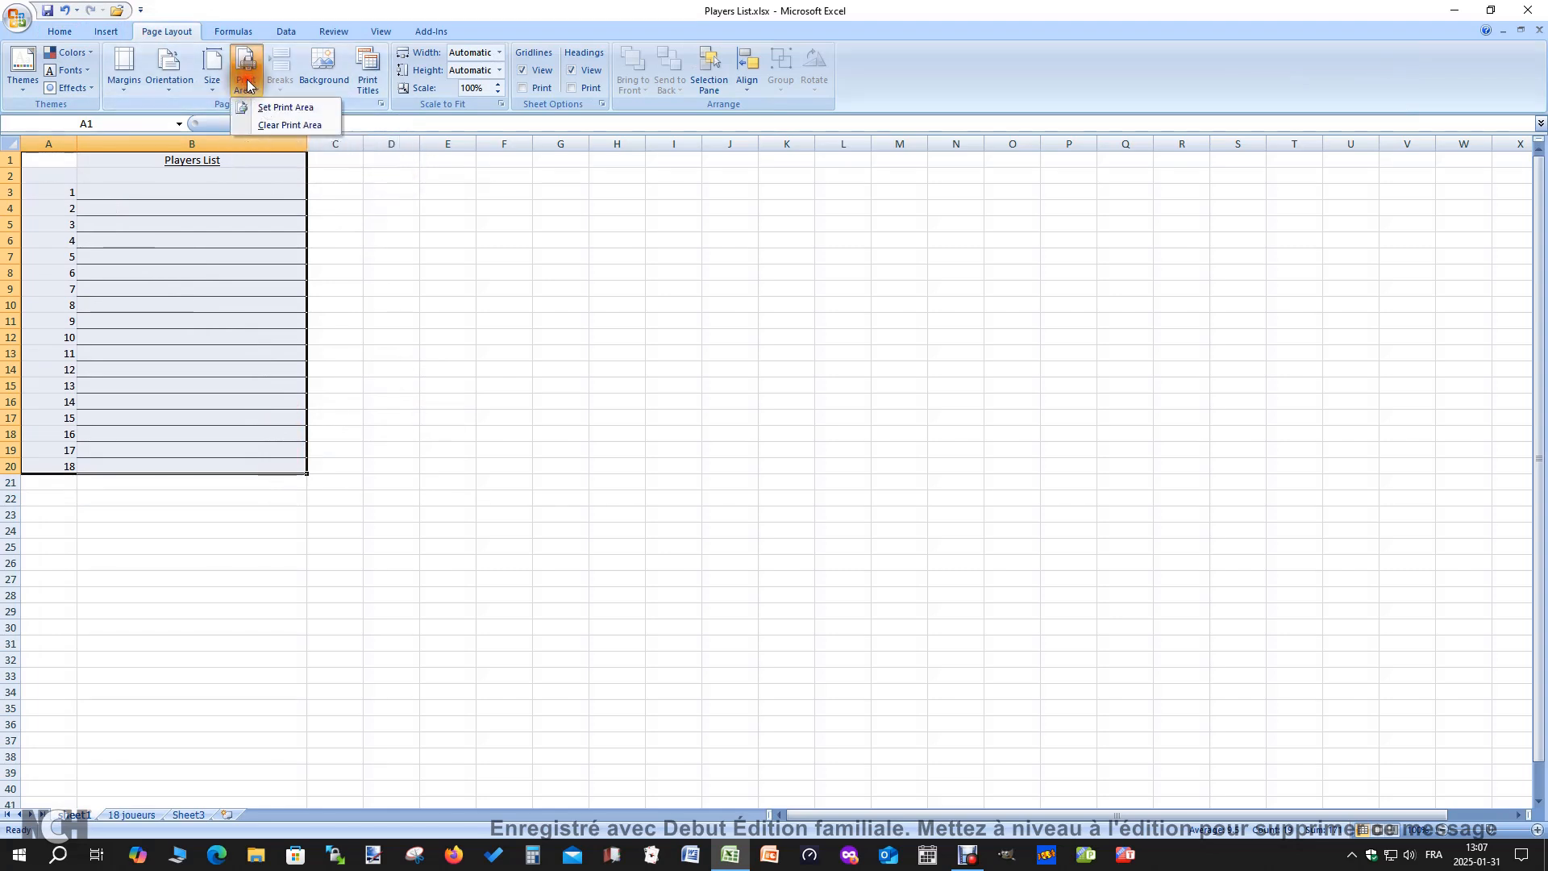
left_click(295, 108)
left_click(506, 305)
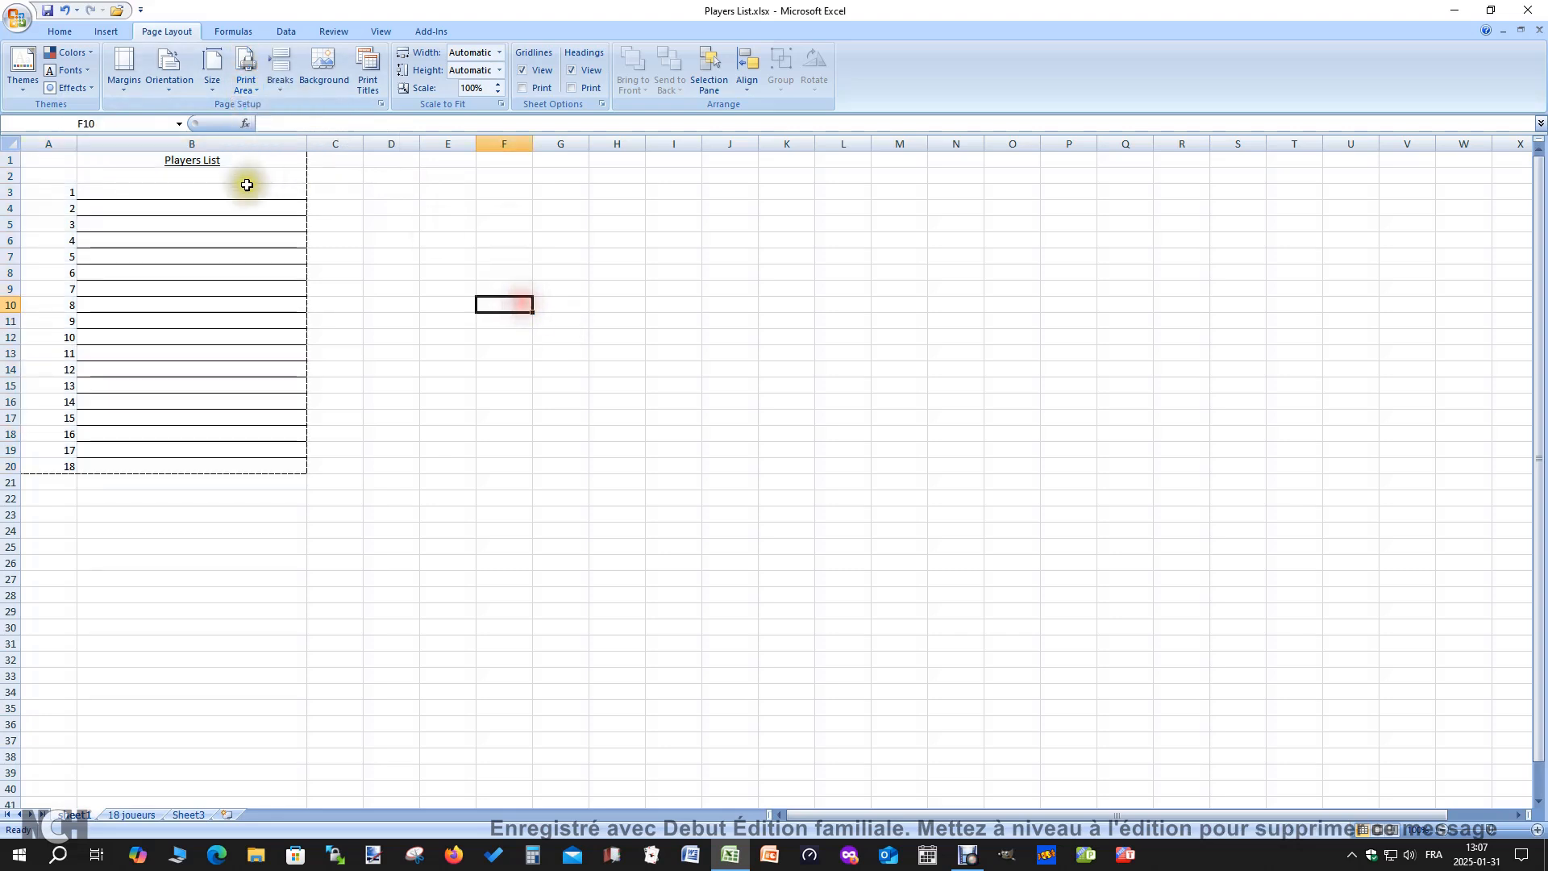
Open the print preview and center the list horizontally and vertically on the page through Page Setup
left_click(16, 21)
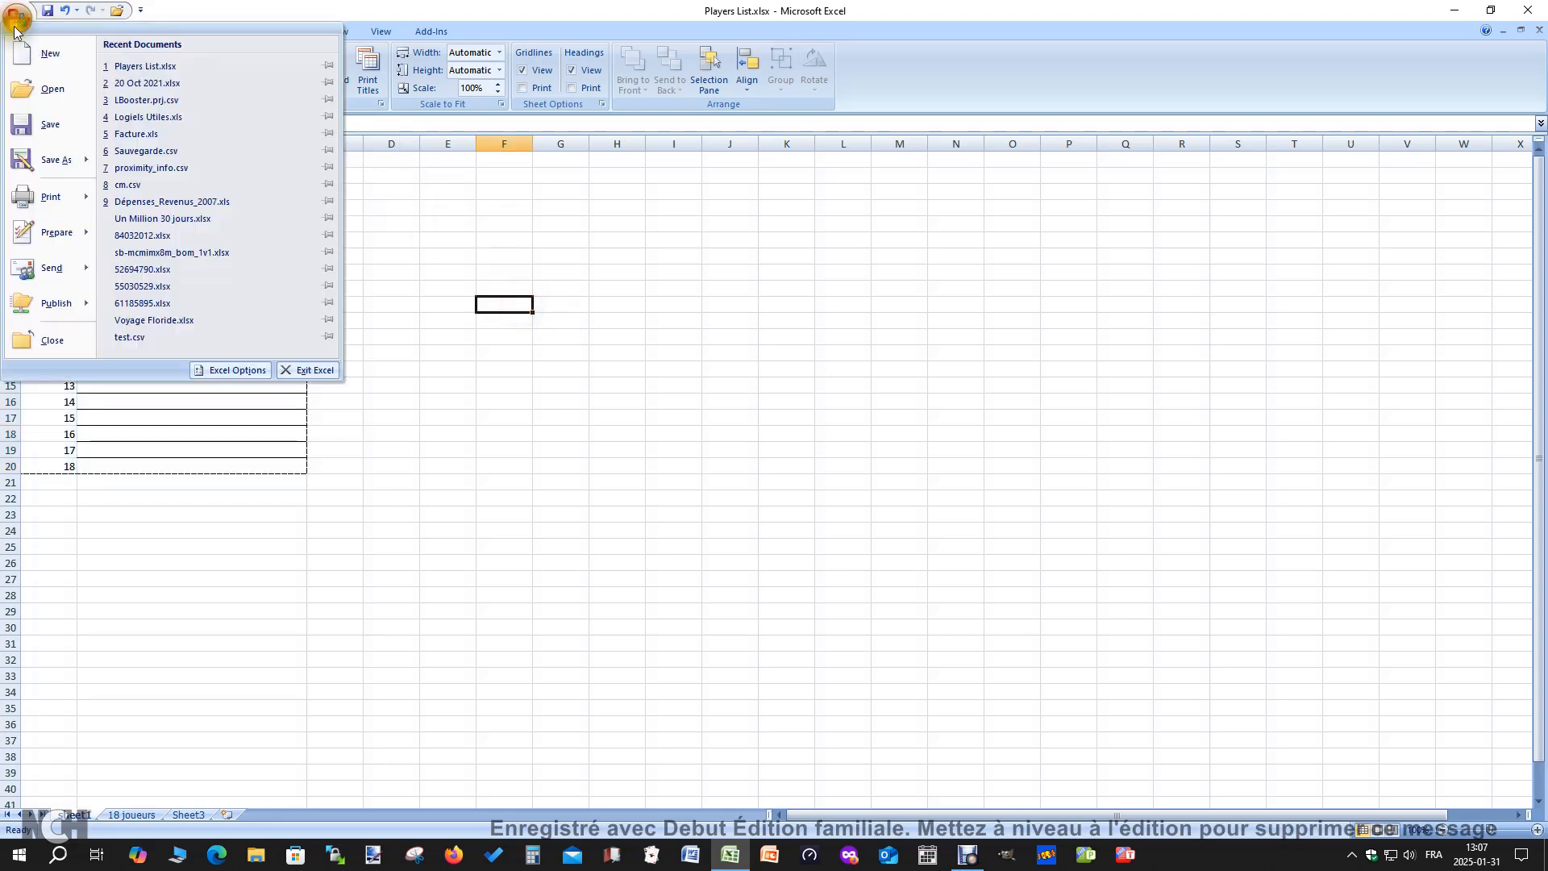
left_click(554, 210)
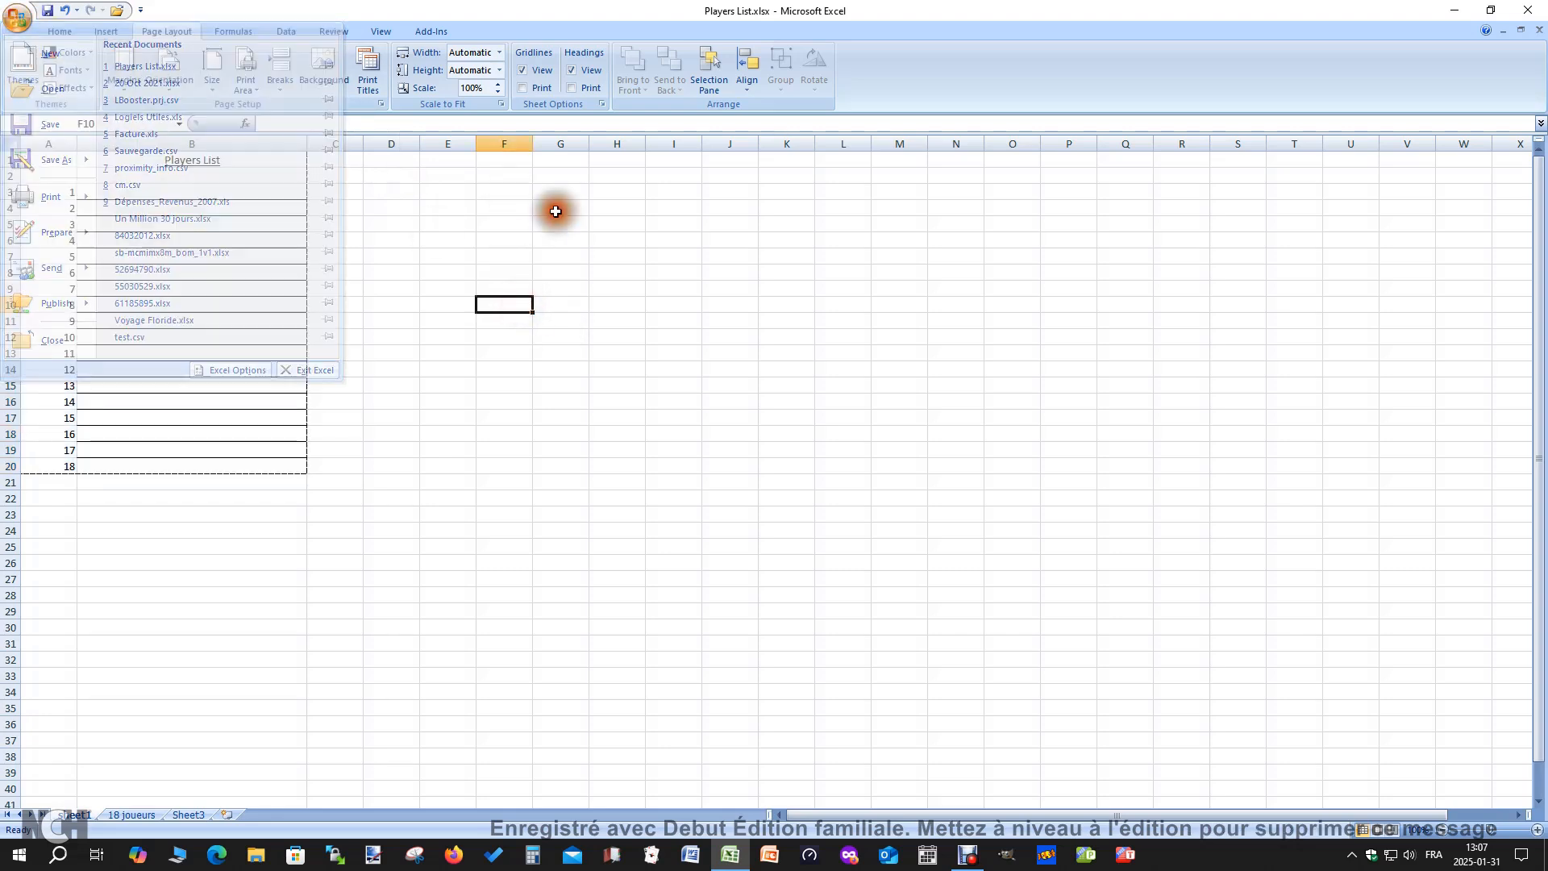
left_click(20, 17)
mouse_move(83, 197)
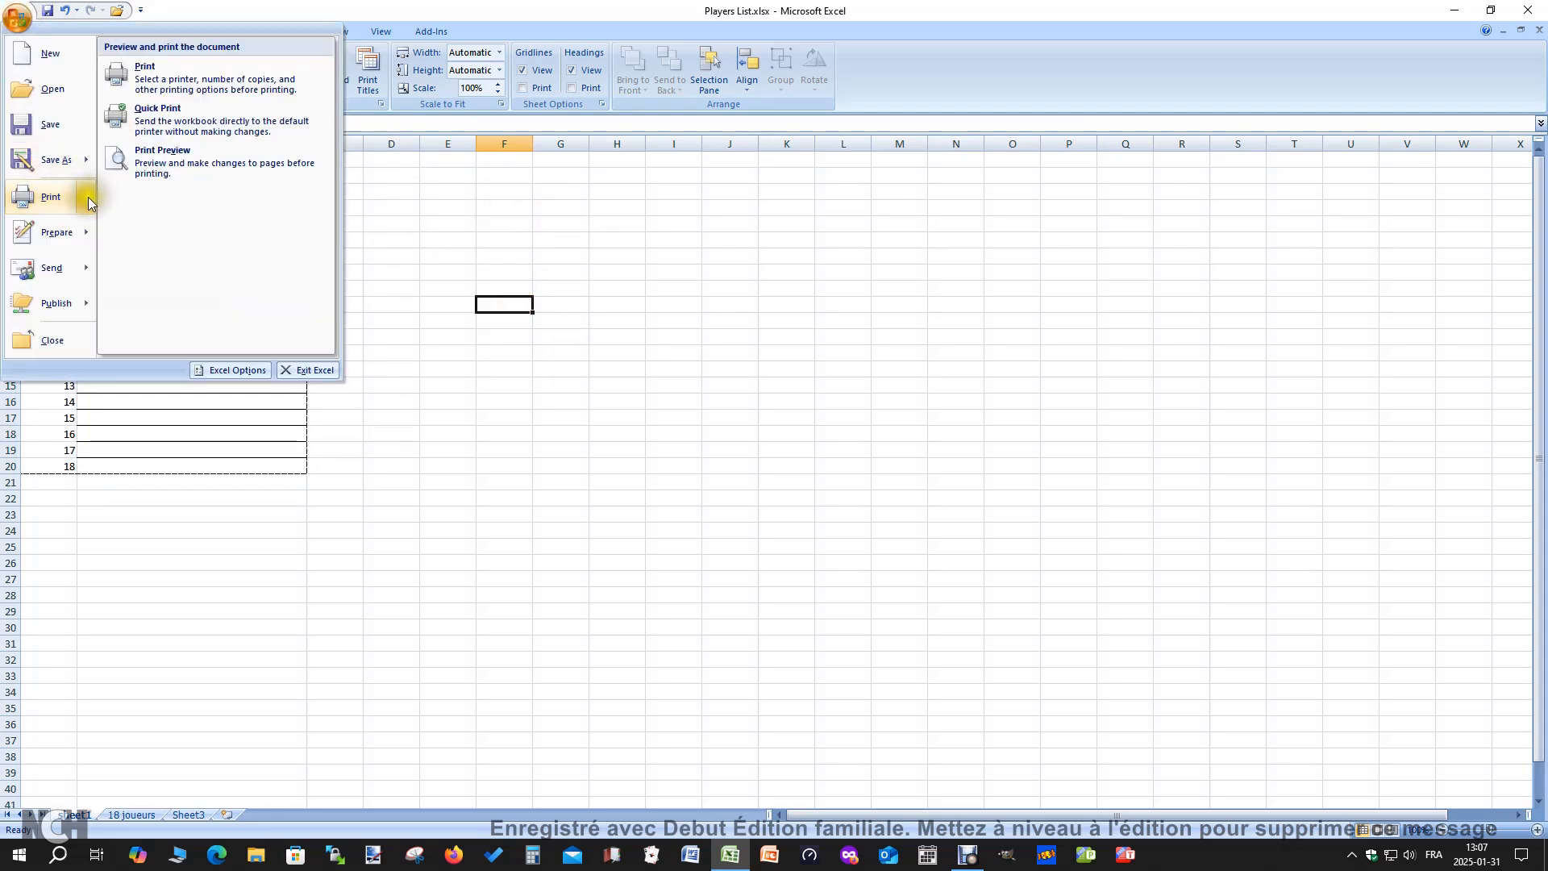
left_click(196, 165)
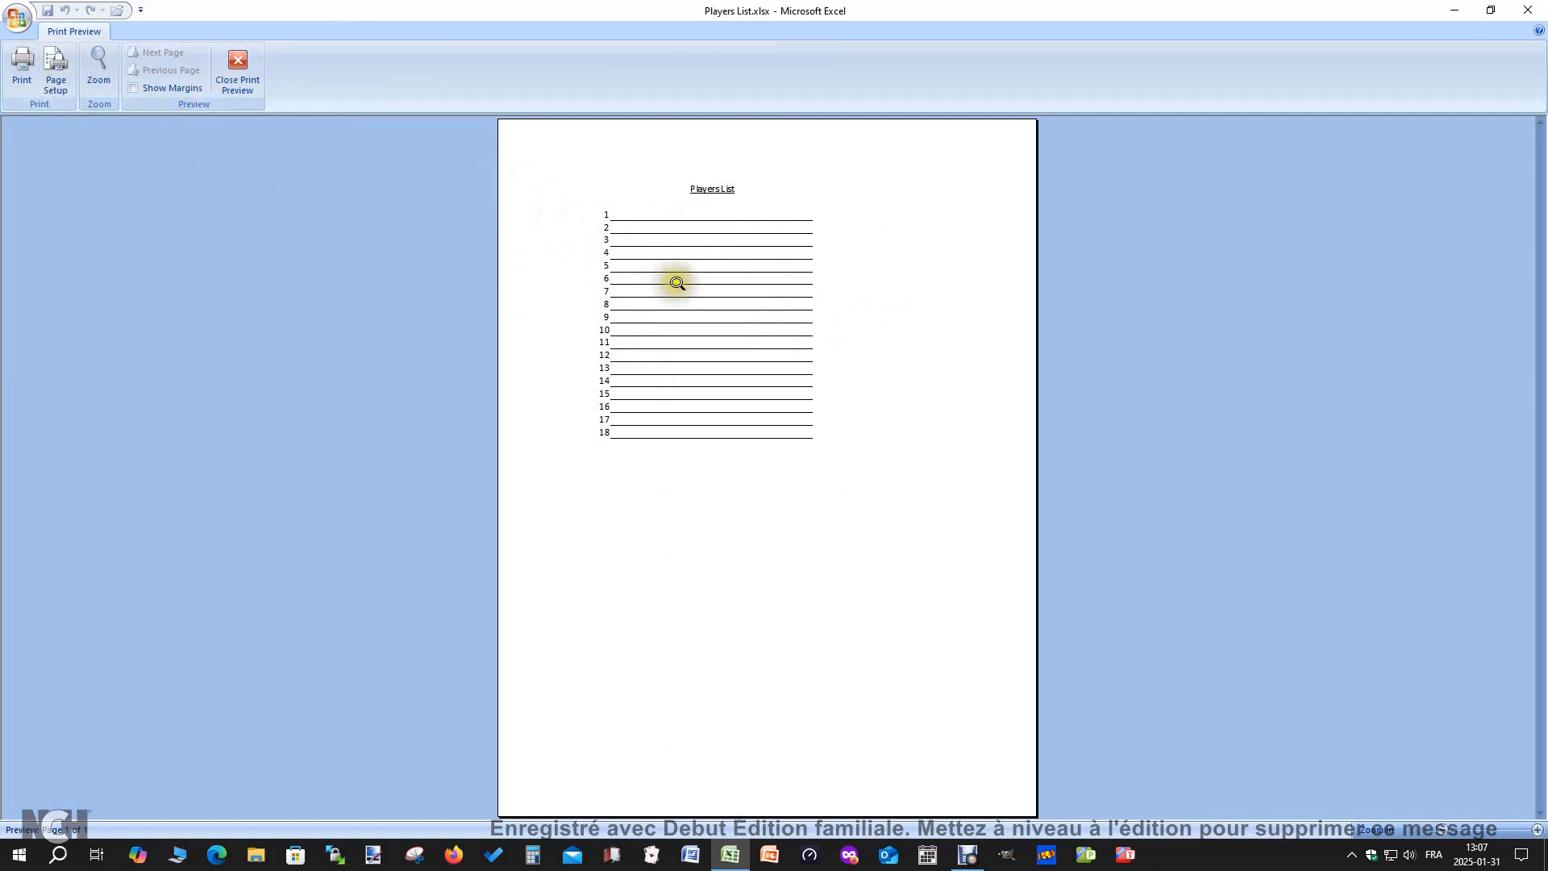
left_click(59, 76)
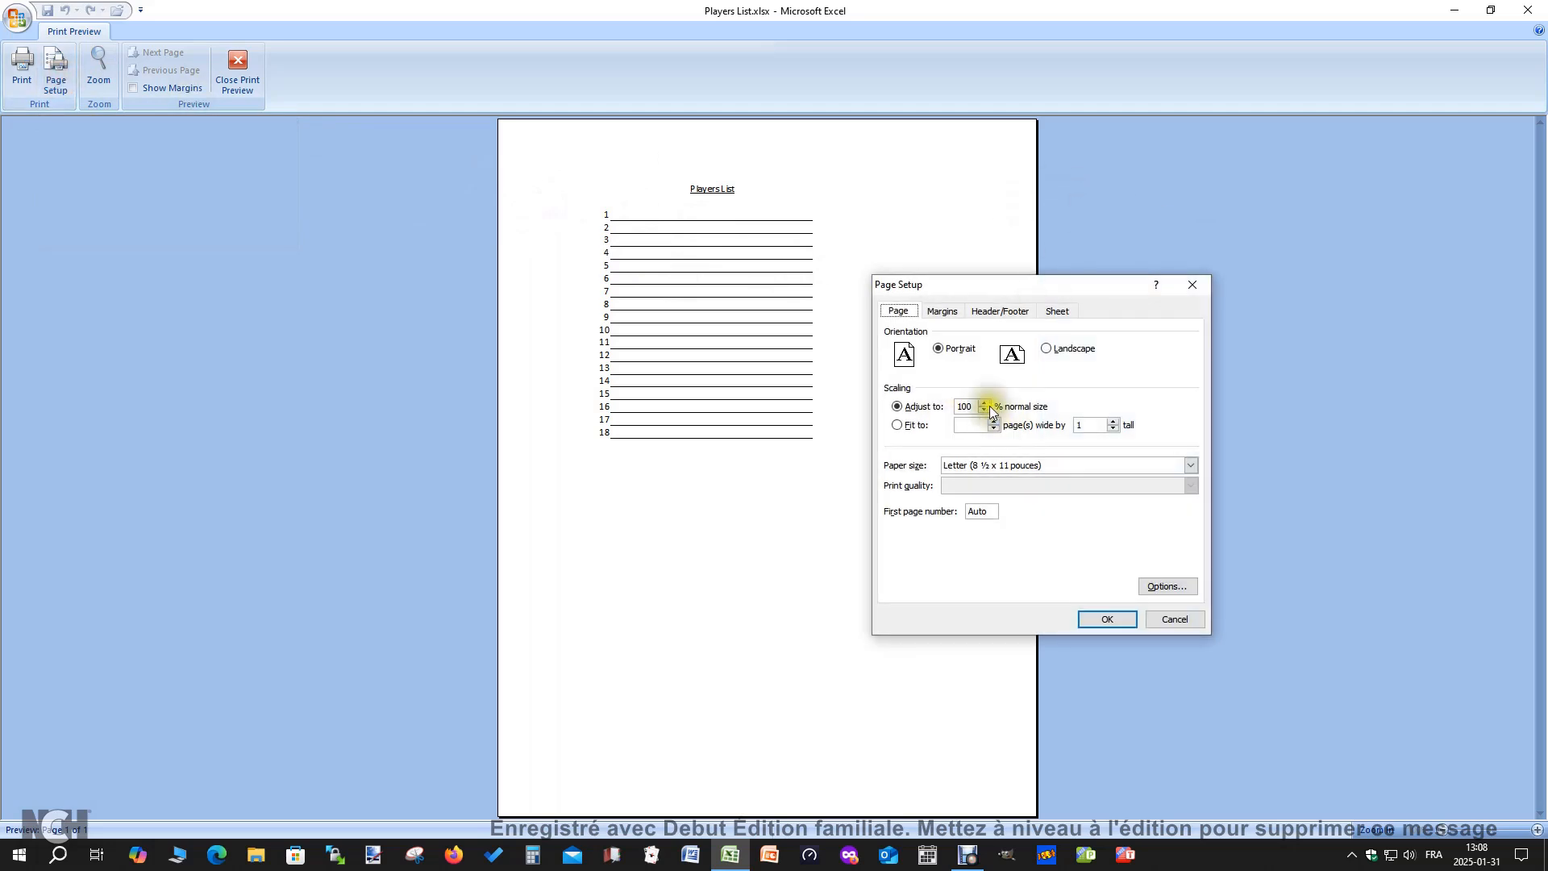
left_click(941, 313)
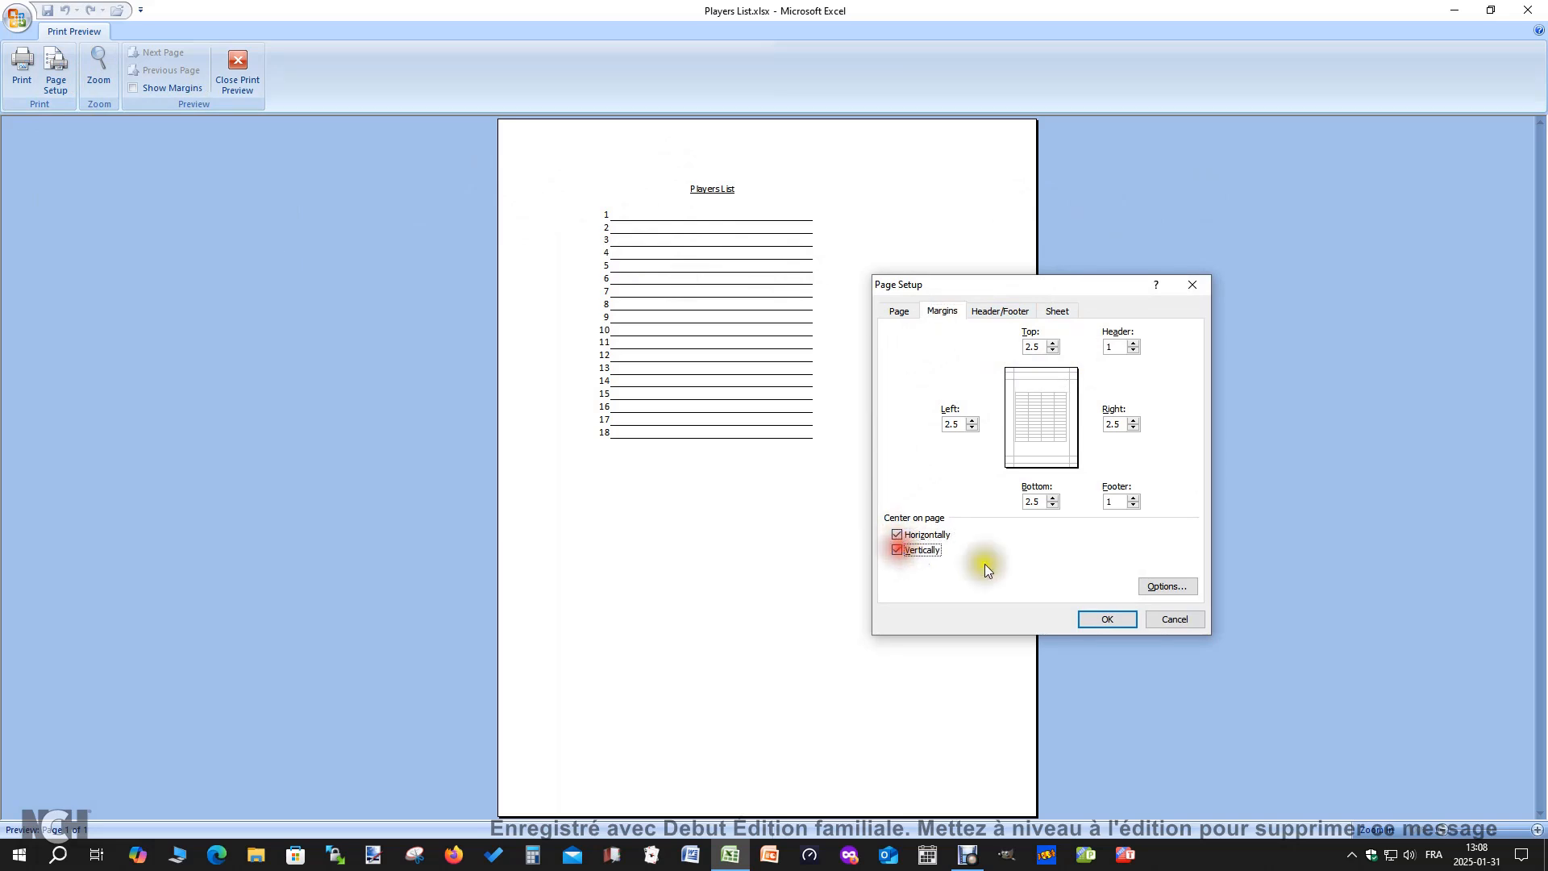
left_click(1116, 623)
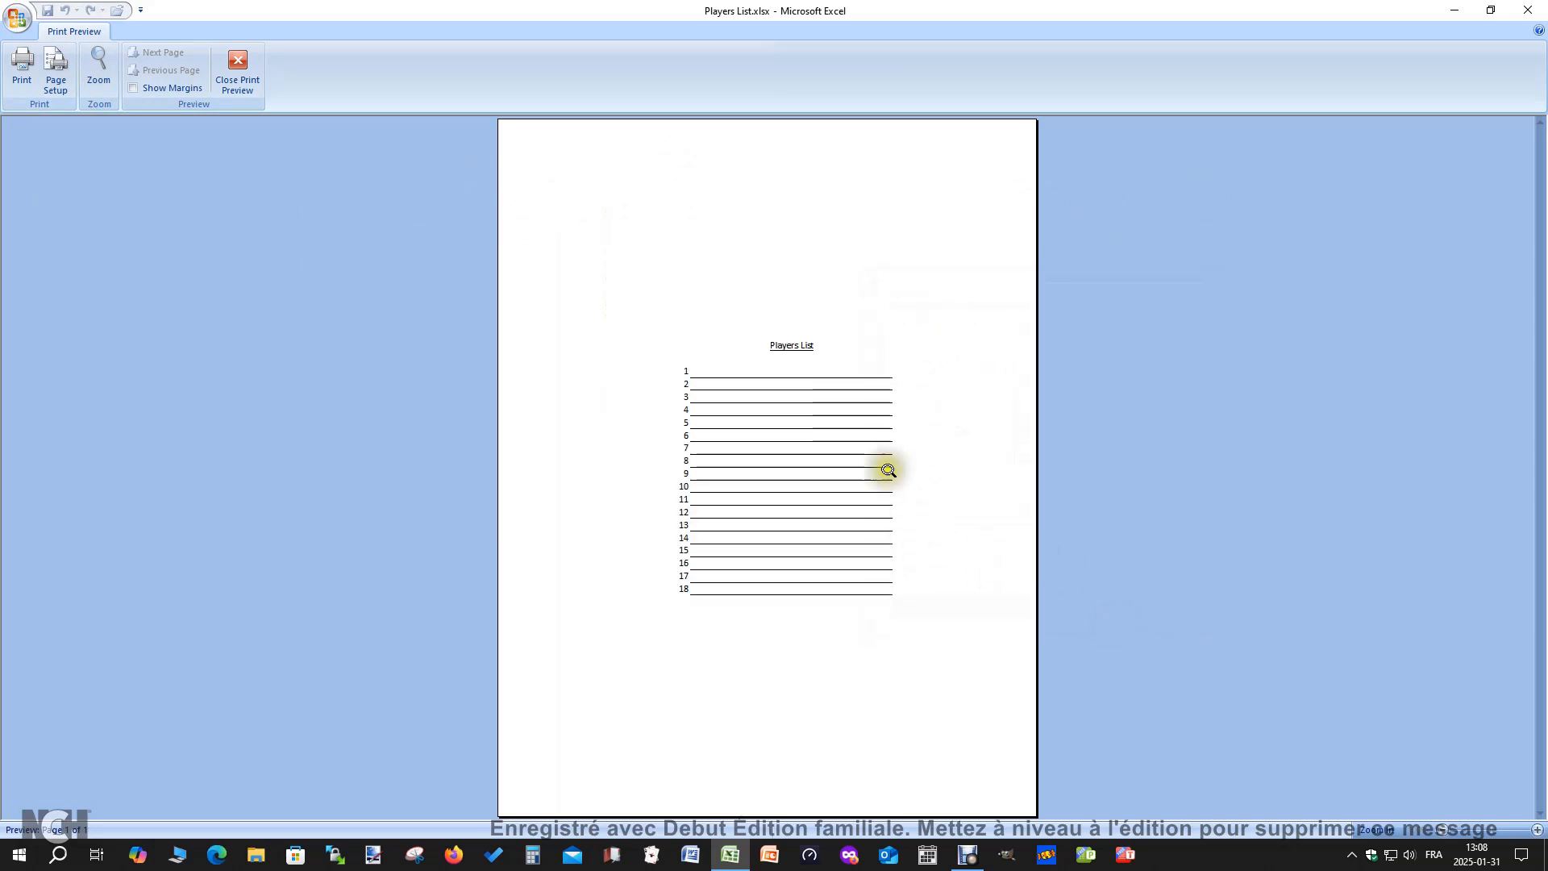
left_click(239, 69)
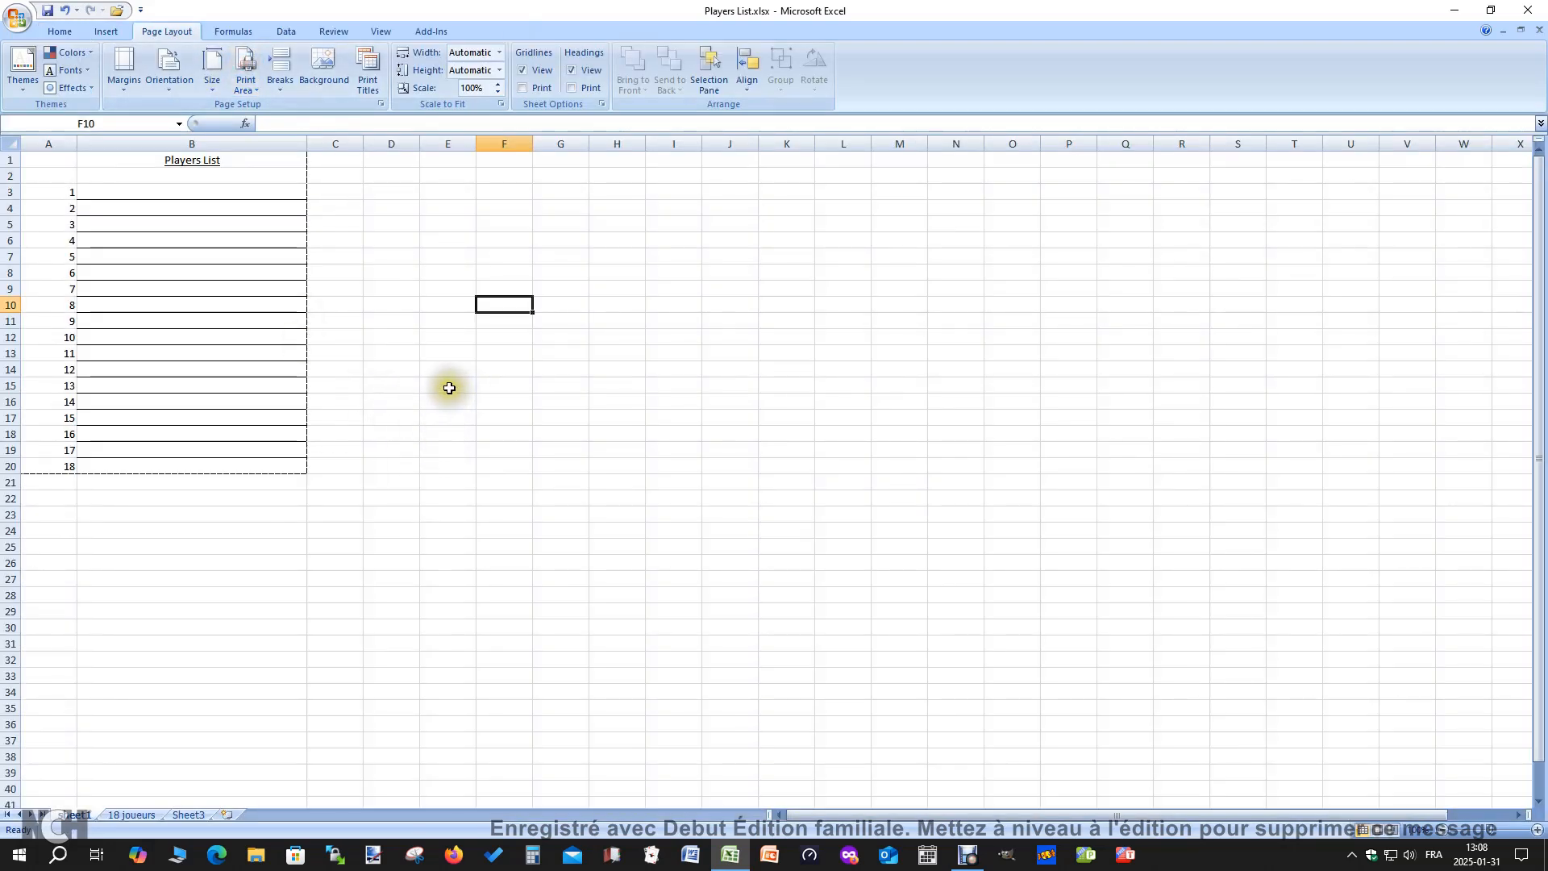
Set the font size of the entire sheet to 18
left_click(446, 384)
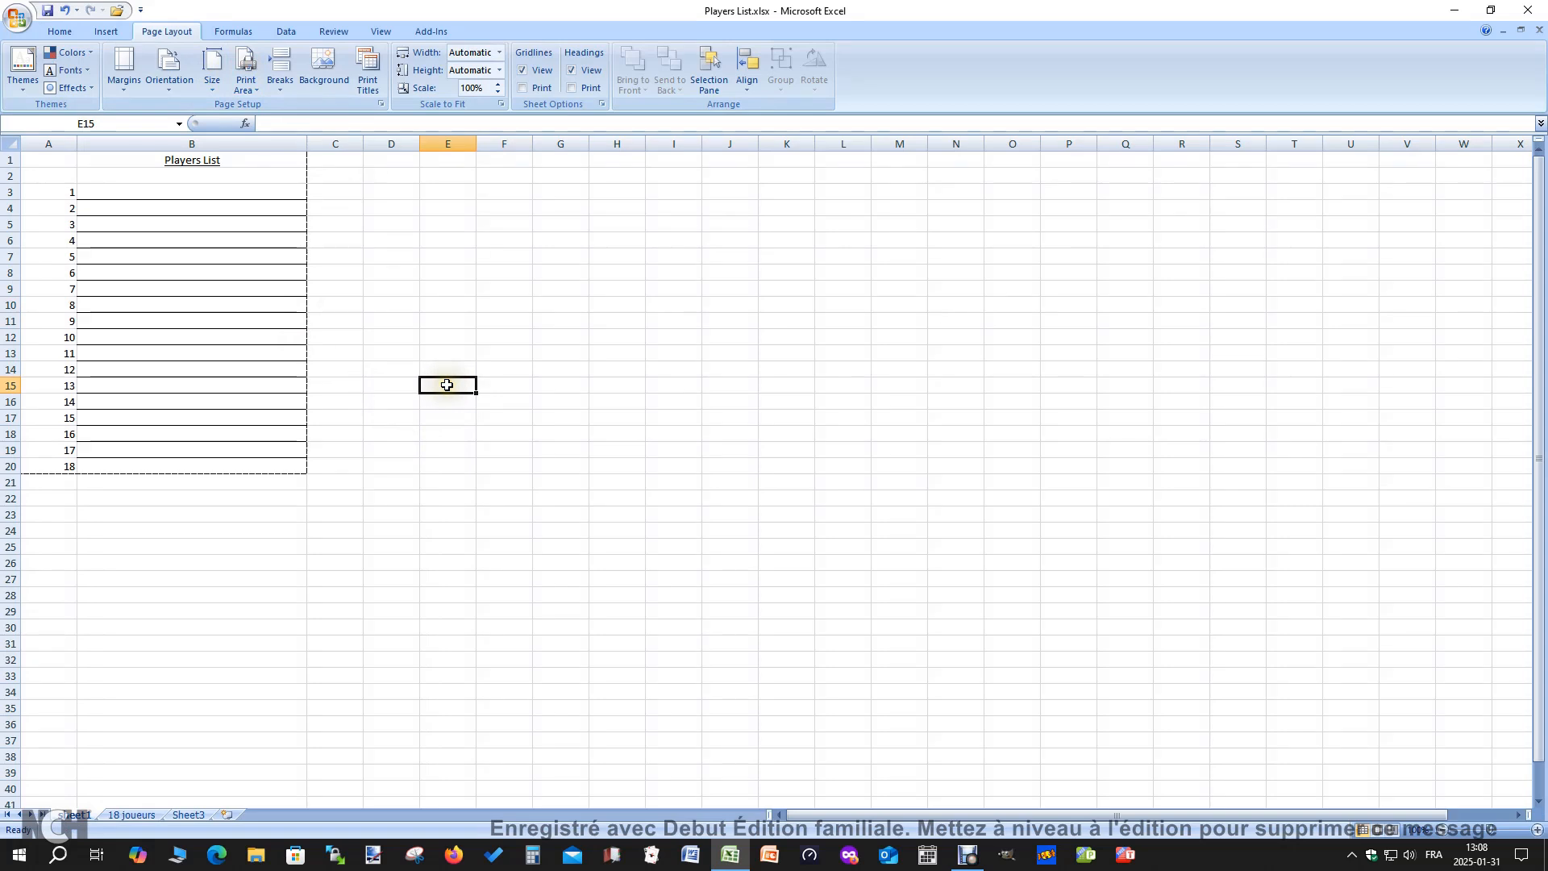
key("ctrl+a")
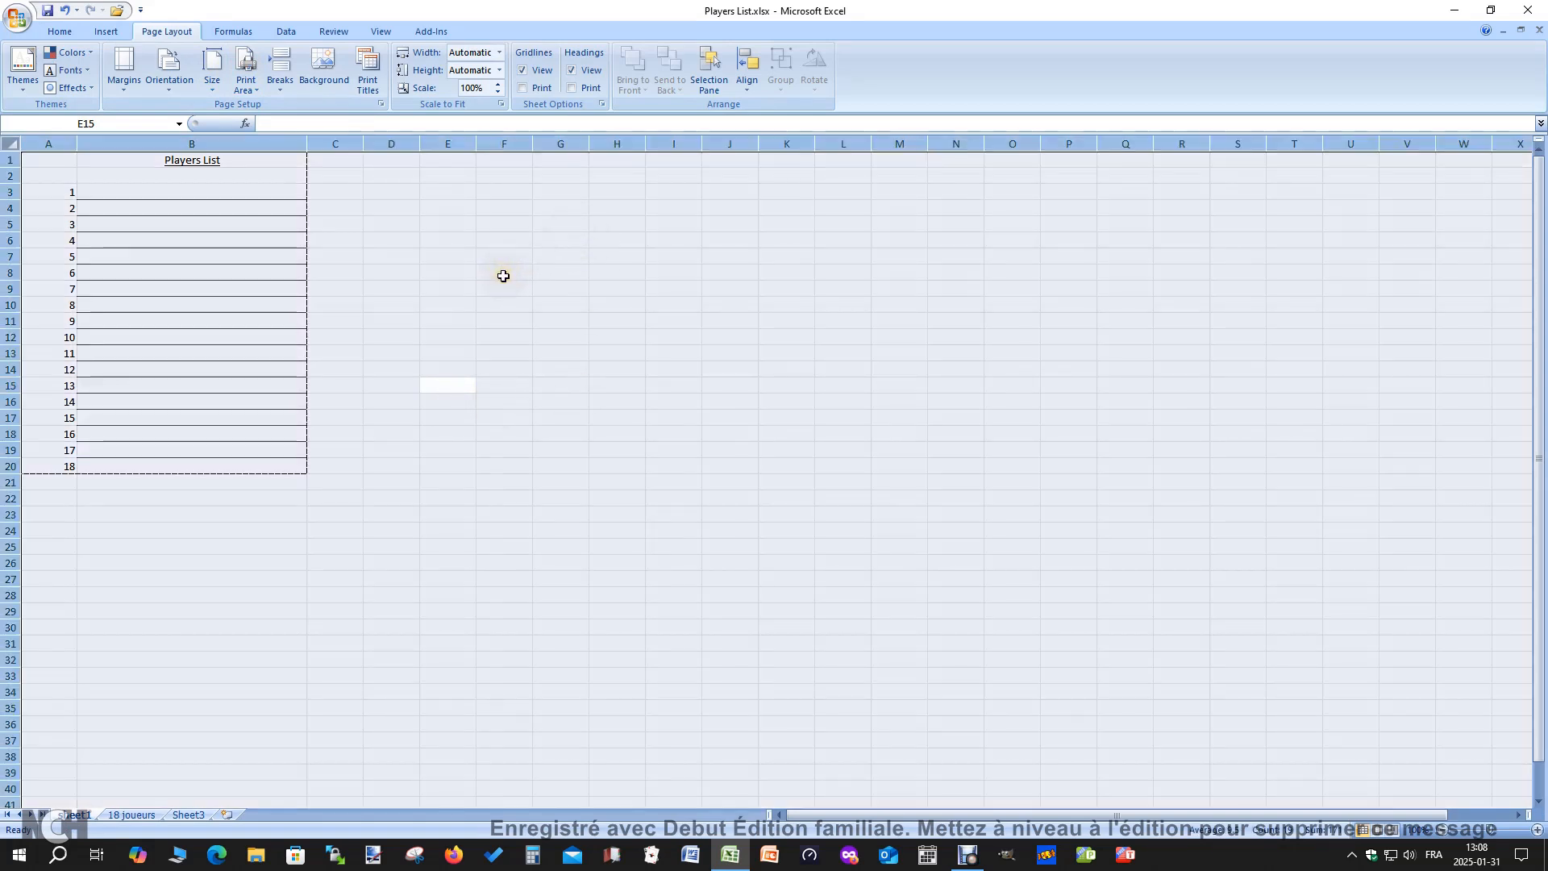
left_click(48, 35)
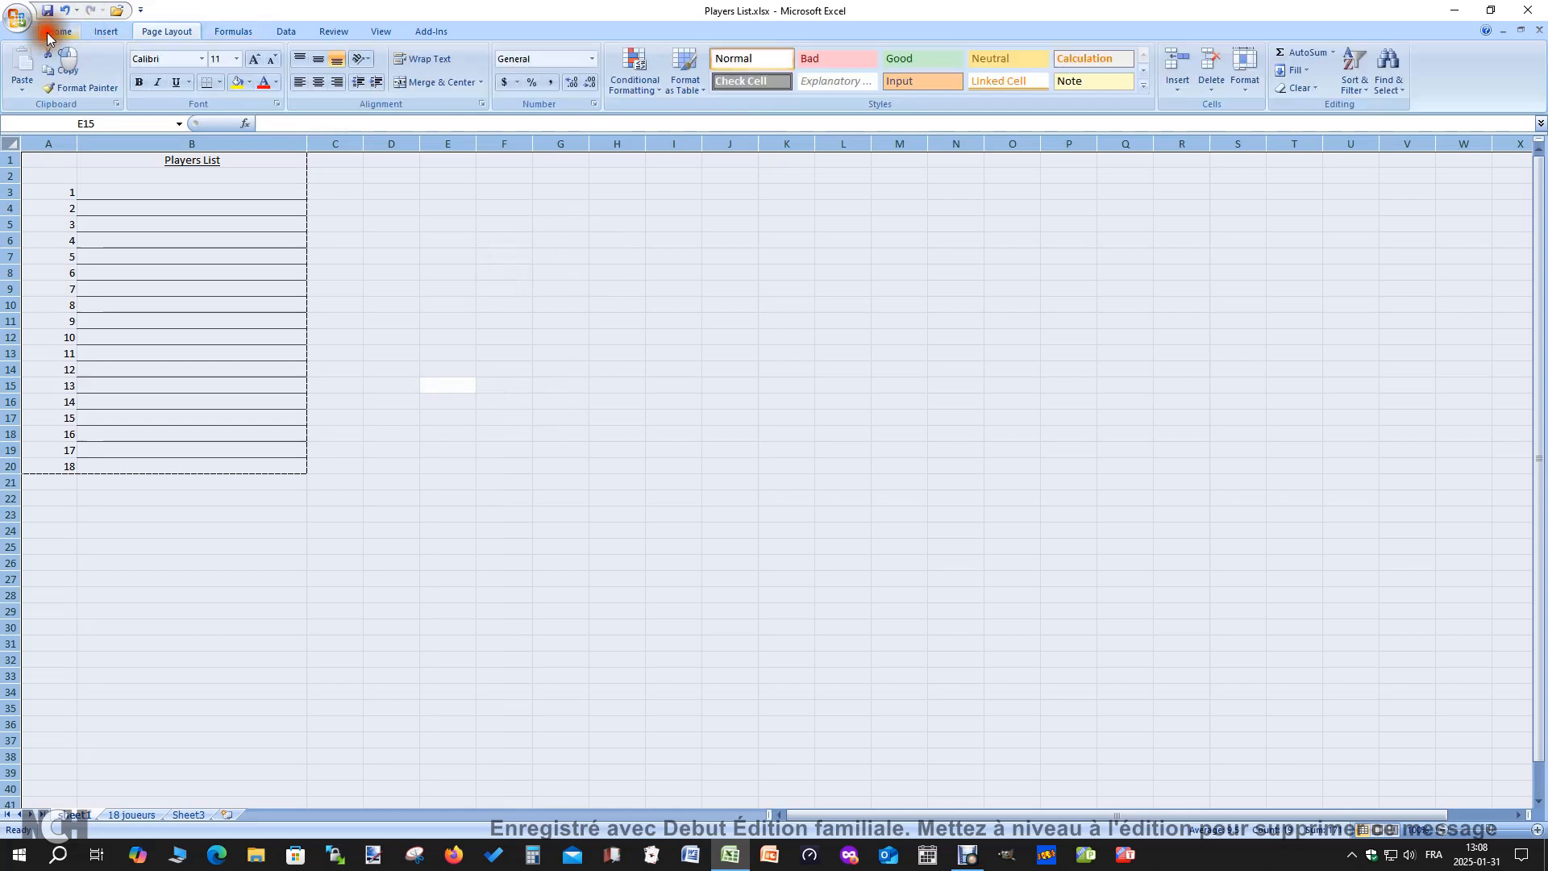
left_click(236, 60)
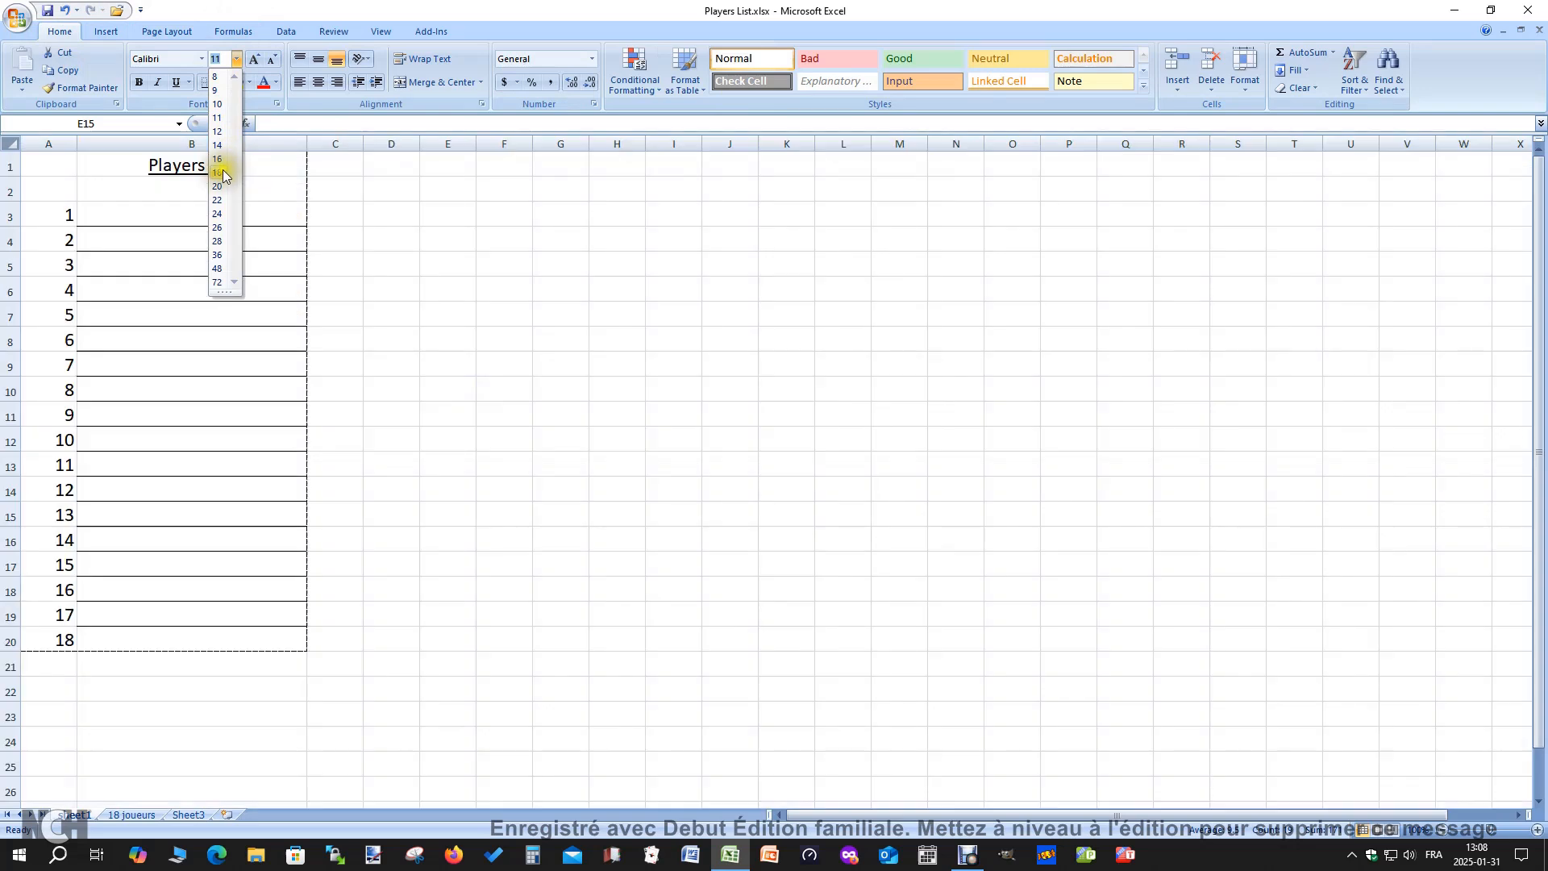
left_click(225, 174)
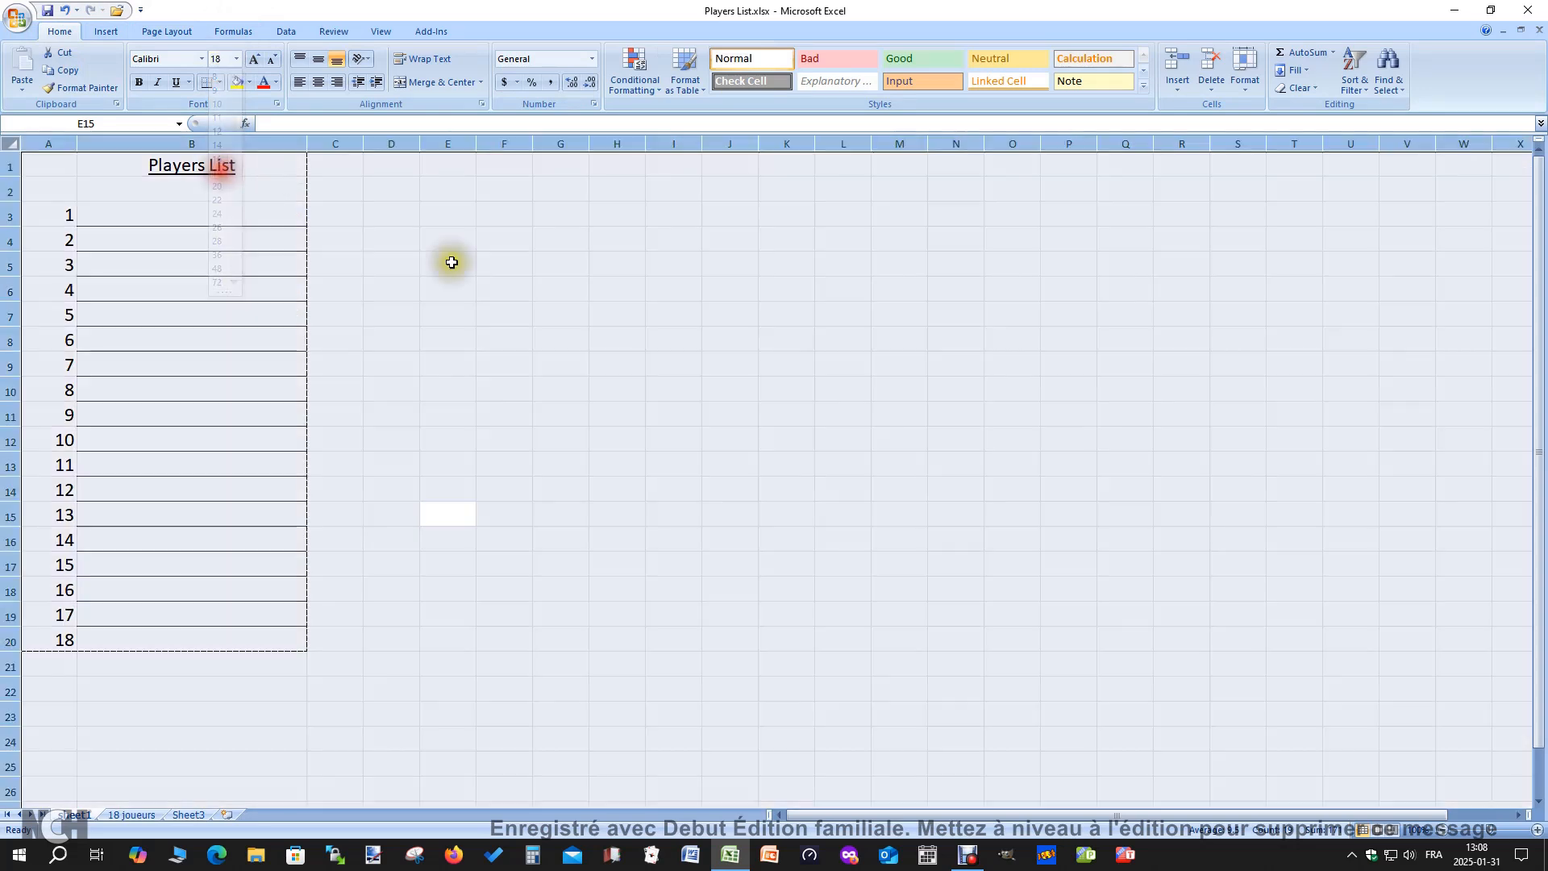
left_click(471, 295)
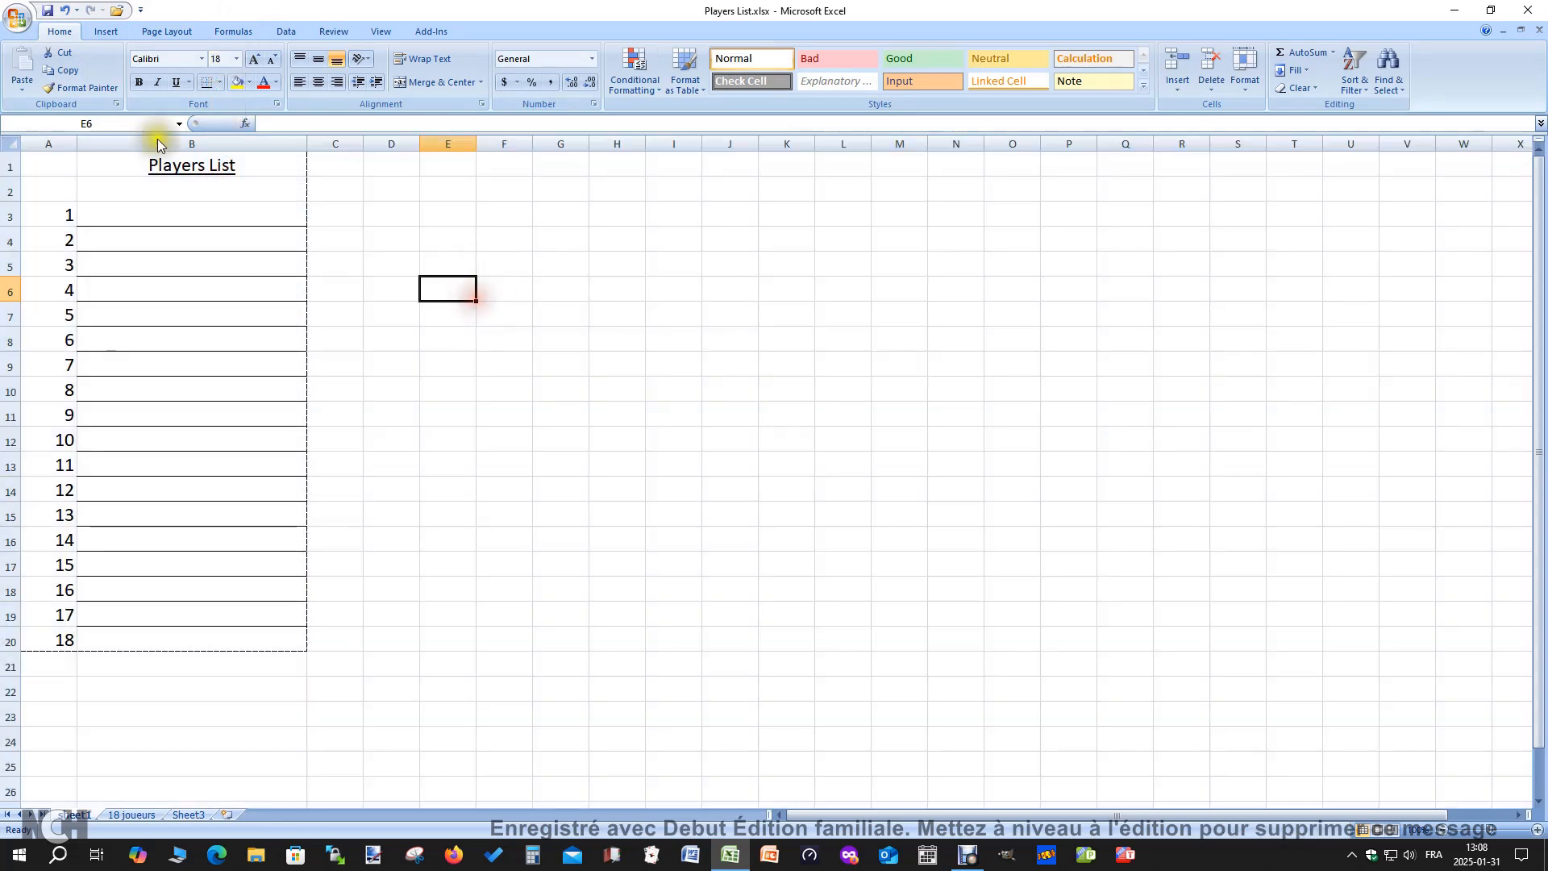
Check in the print preview how the enlarged players list fits the page, and return to the sheet
left_click(18, 17)
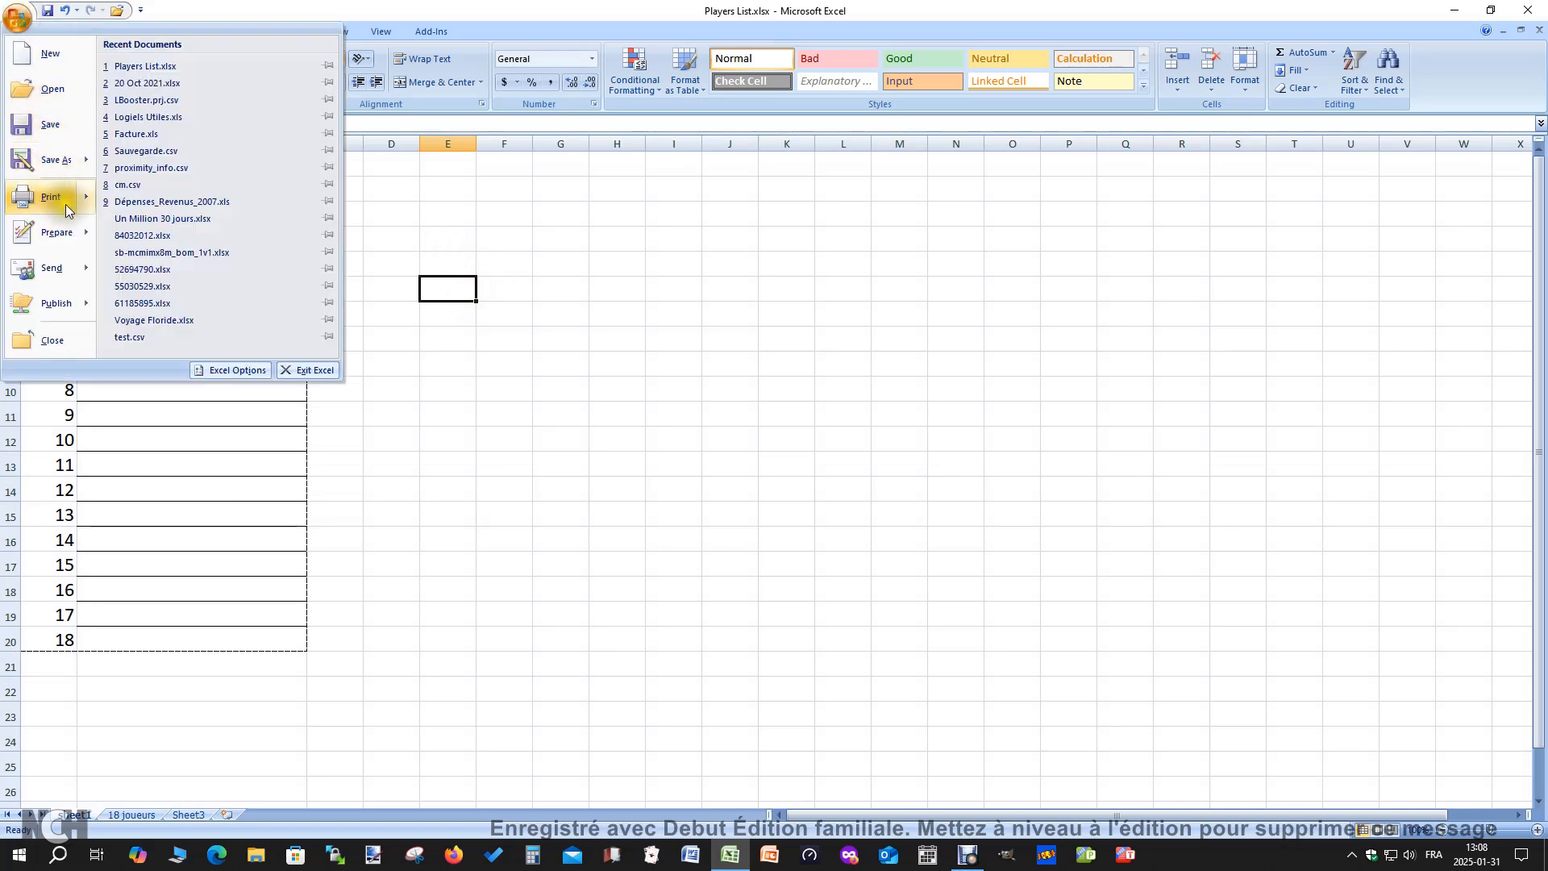
mouse_move(102, 190)
left_click(186, 159)
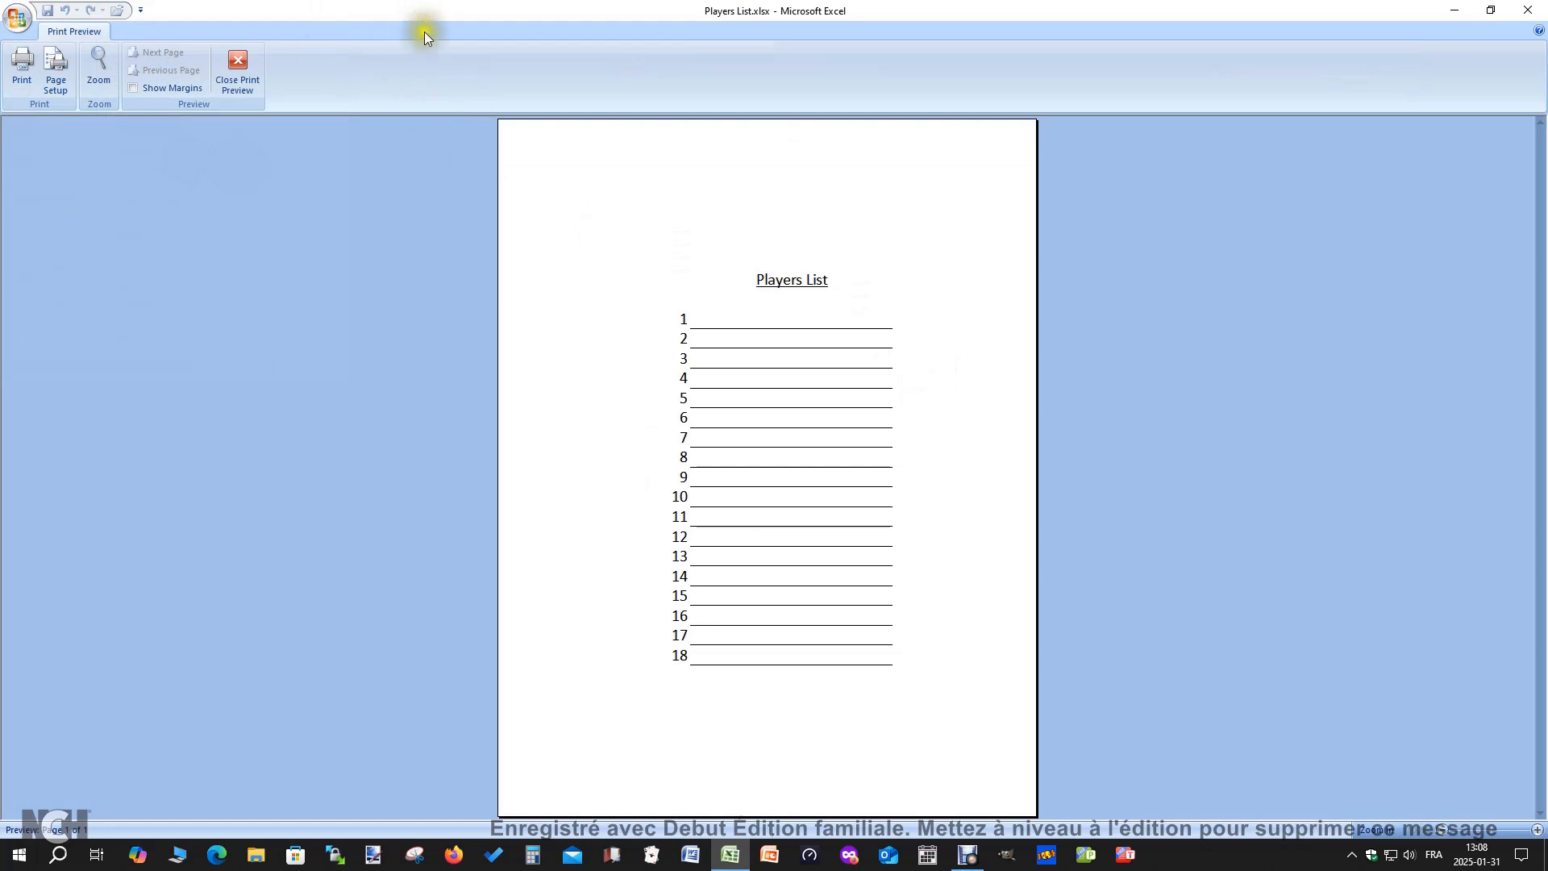
left_click(243, 74)
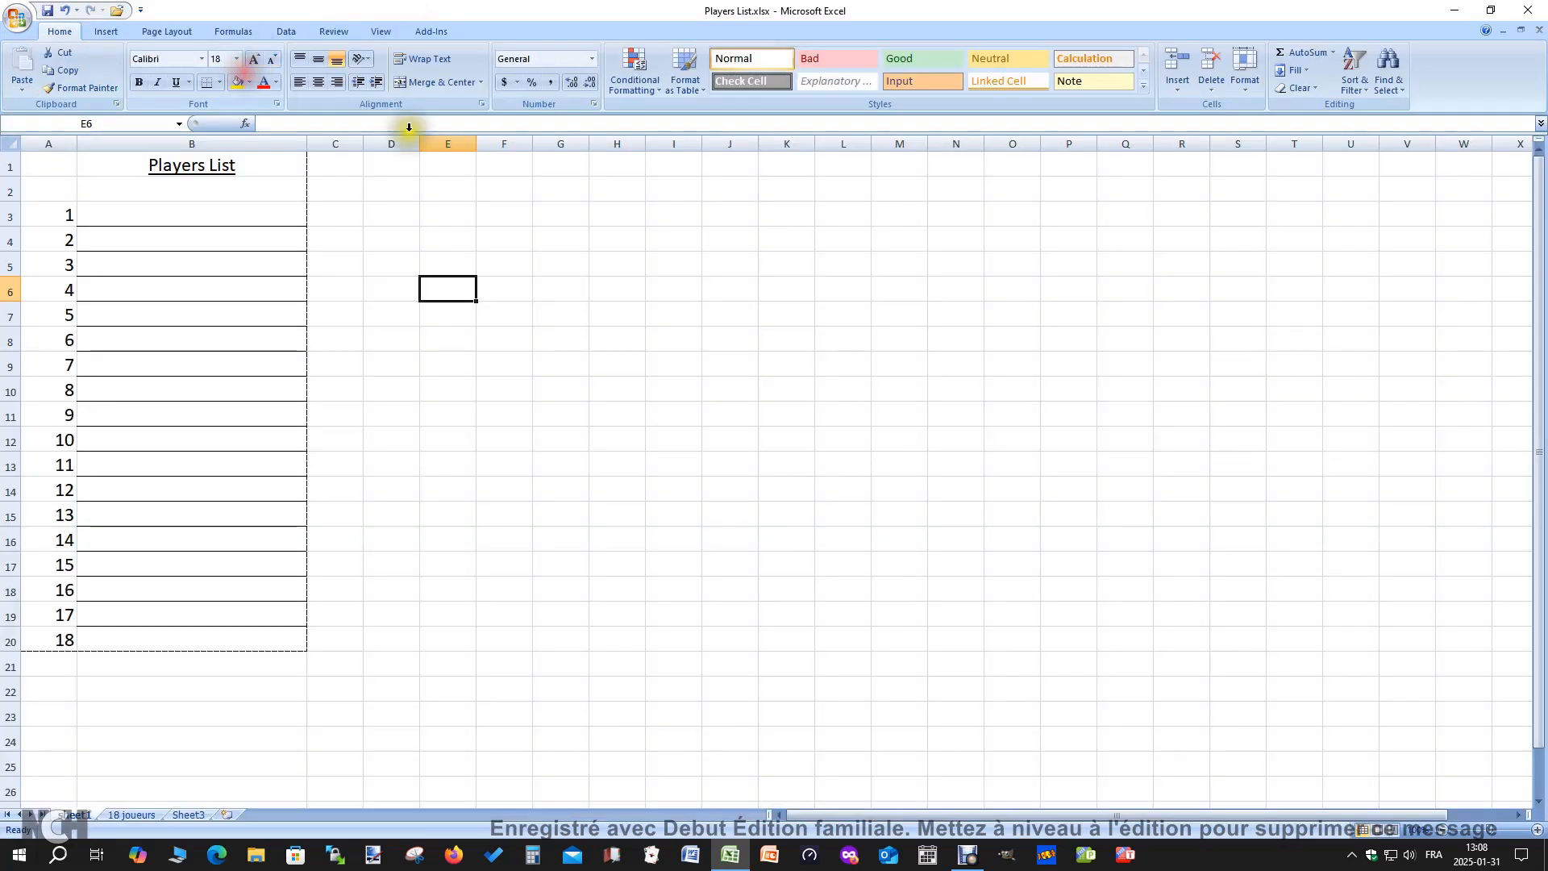
Set the font size of all cells in the sheet to 20
left_click(454, 395)
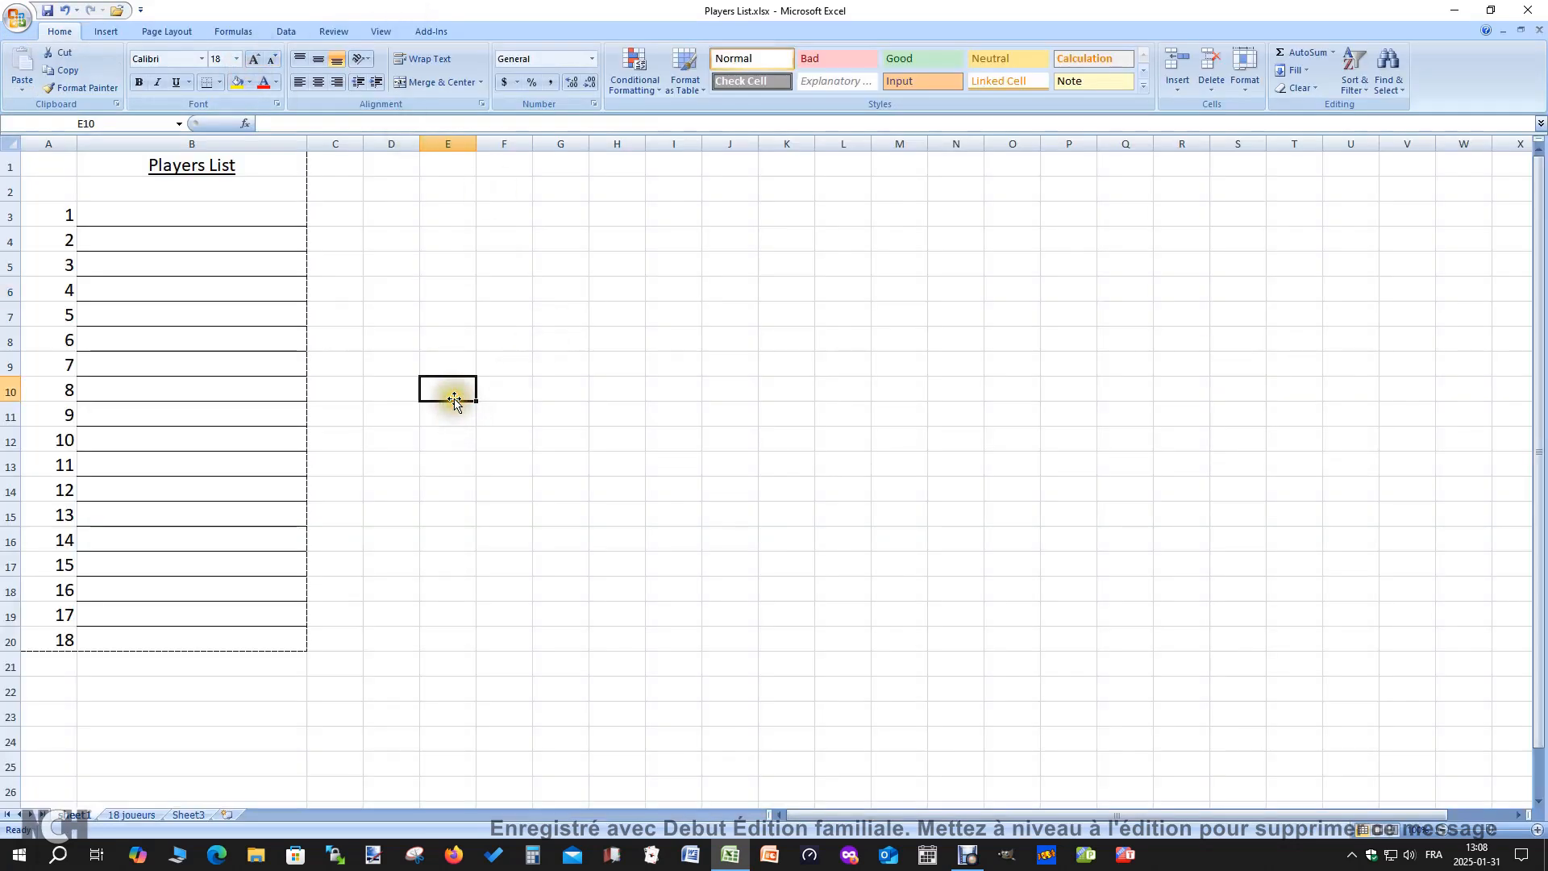
key("ctrl+a")
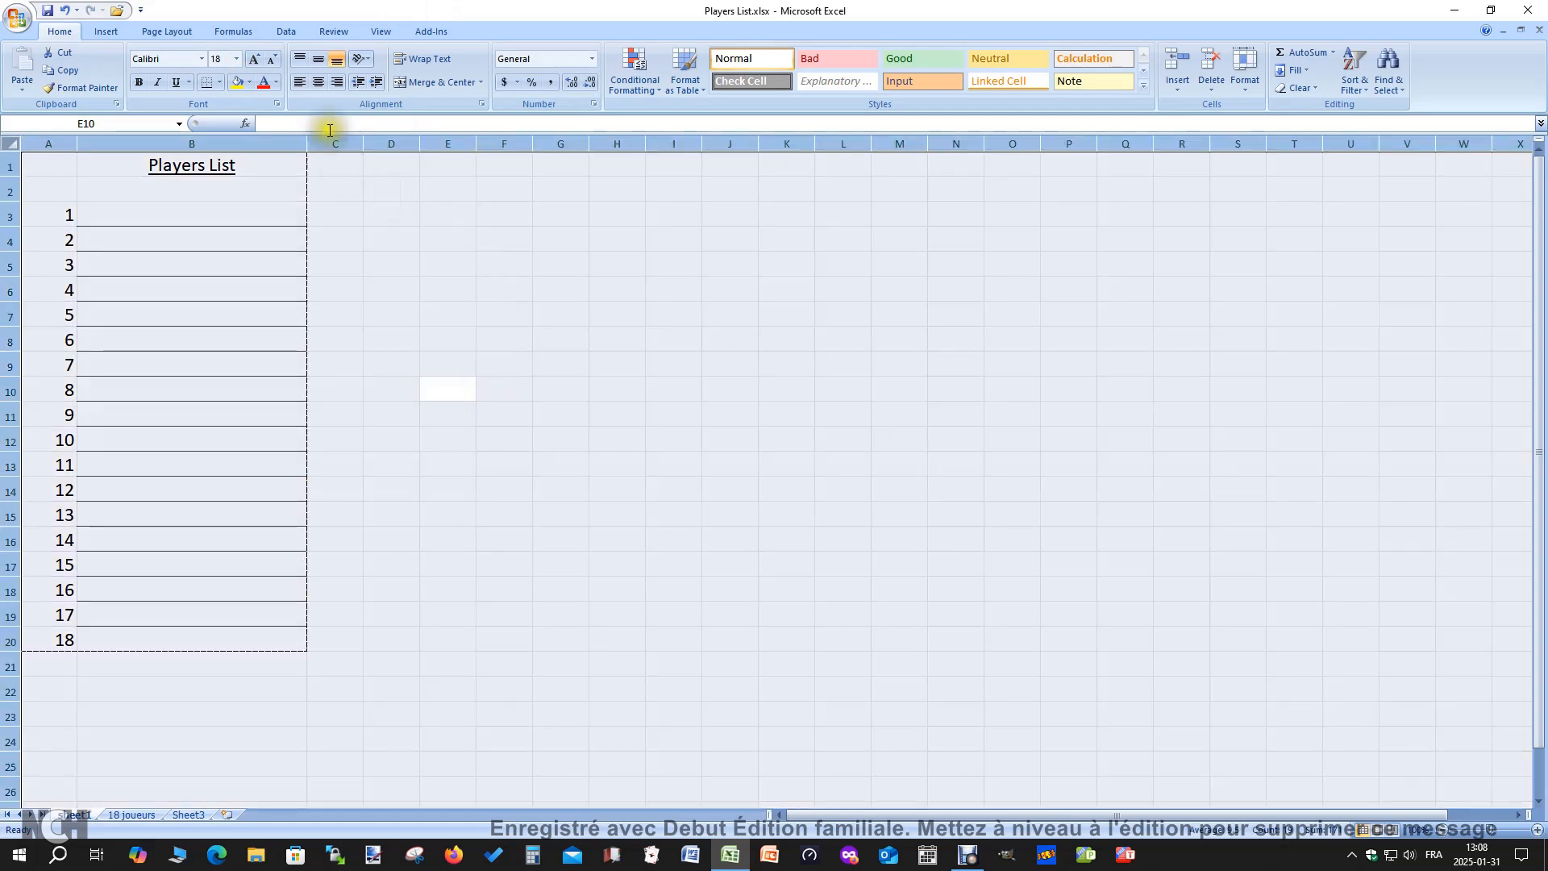
left_click(236, 58)
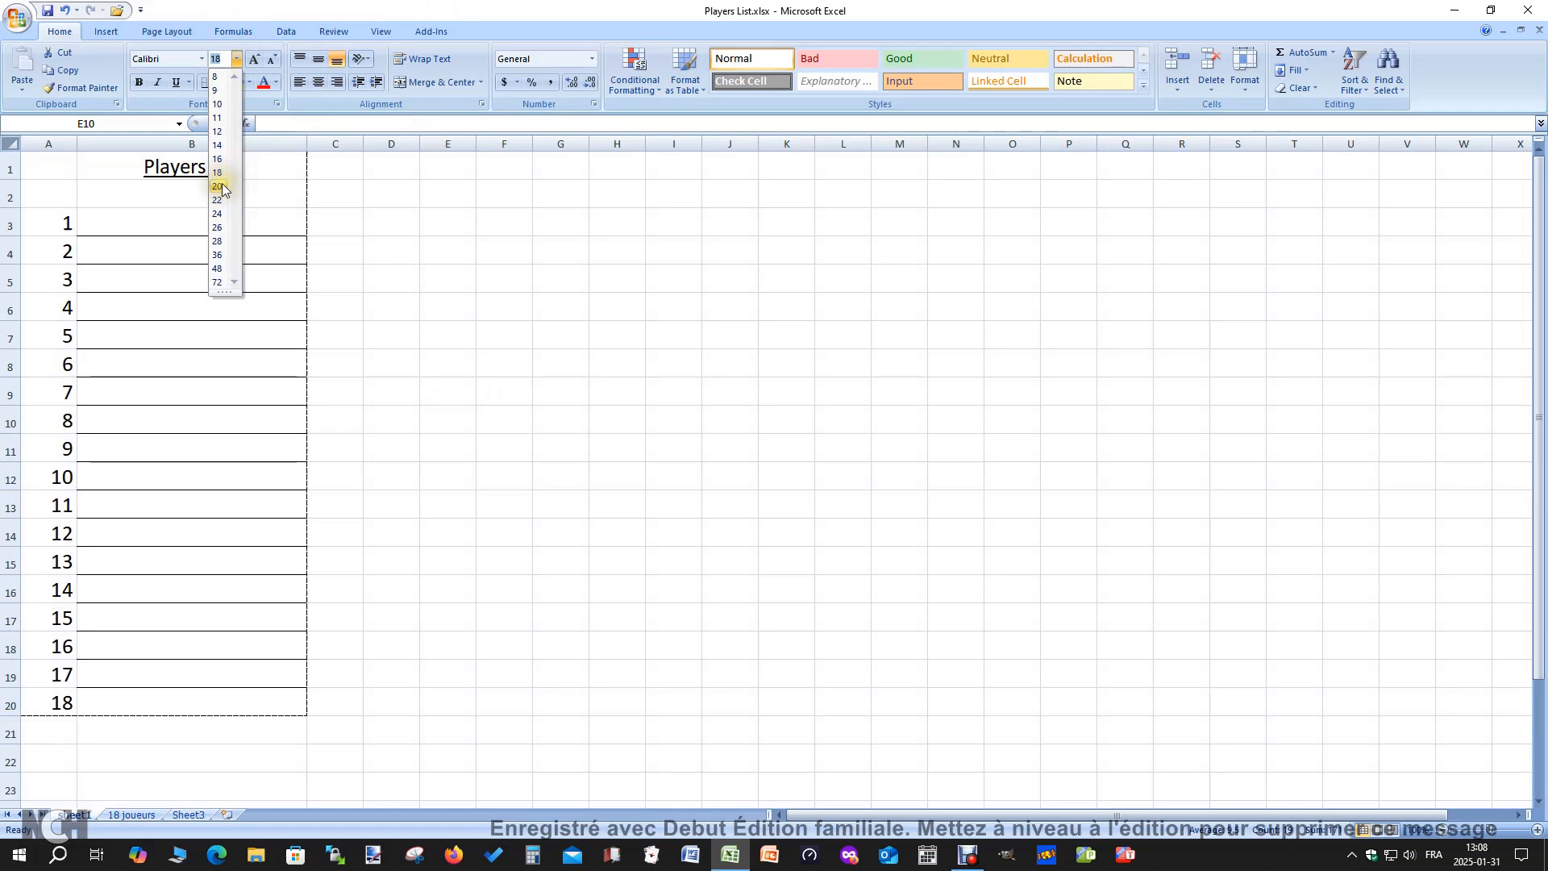
left_click(217, 186)
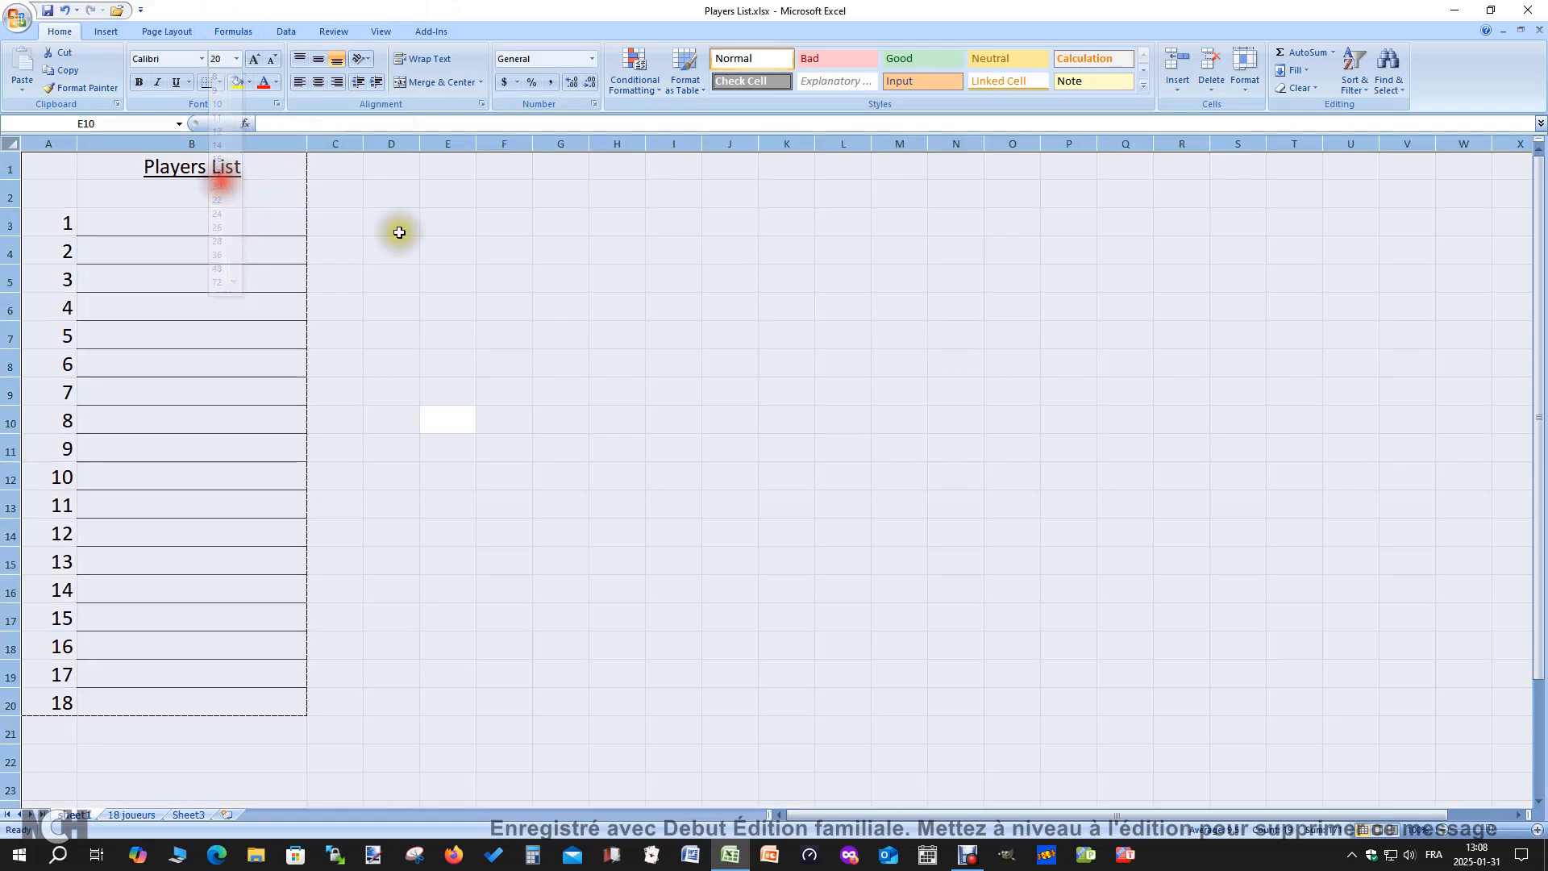
left_click(469, 252)
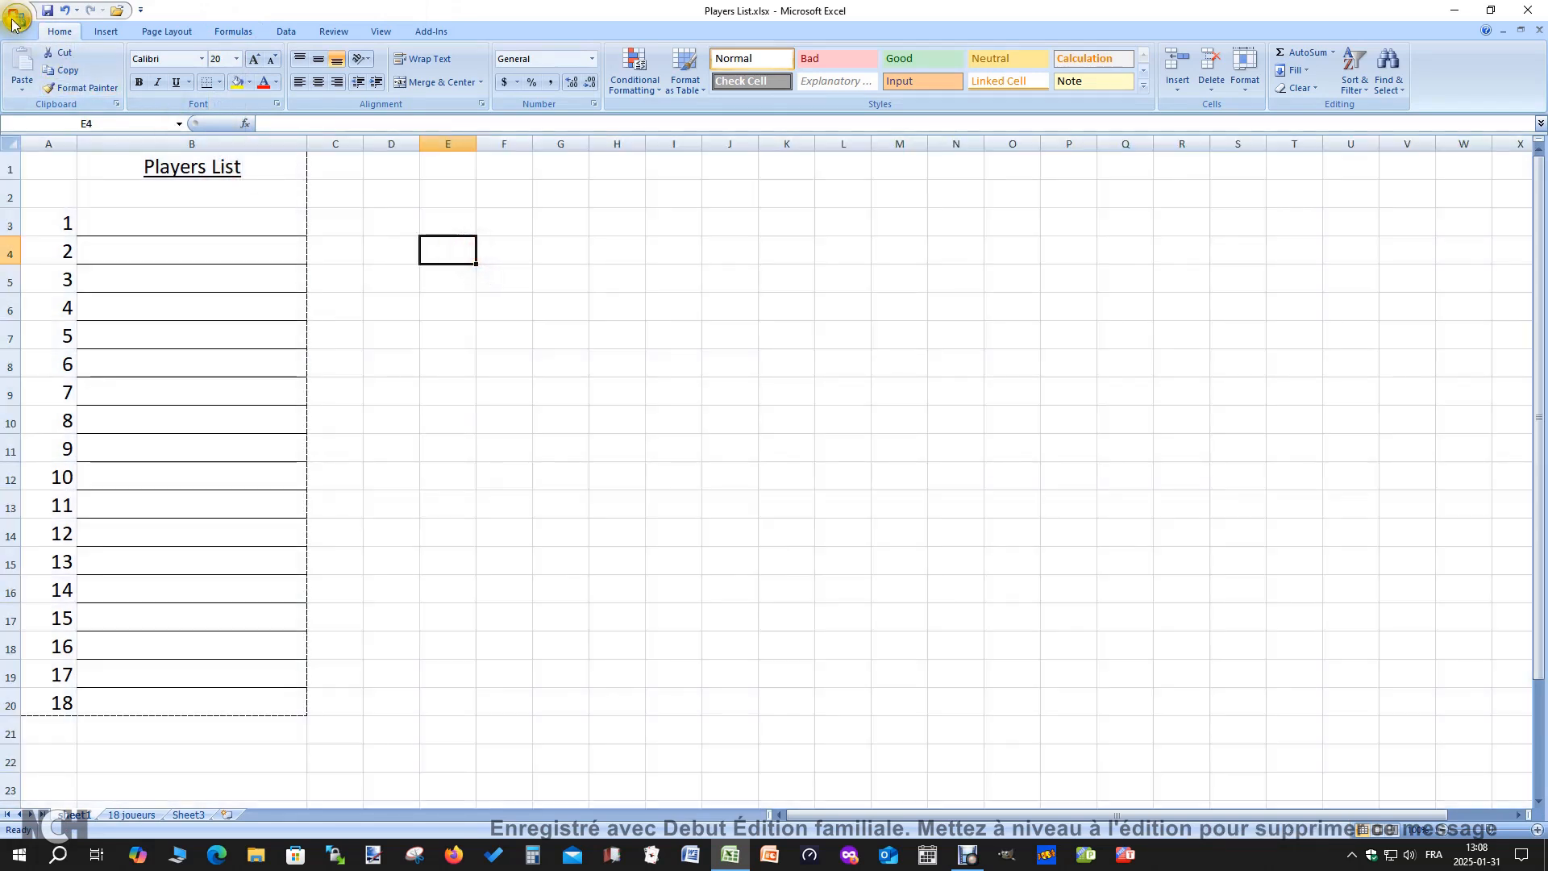
Examine the size and centering of the players list in the print preview, and return to the sheet
left_click(14, 22)
mouse_move(91, 198)
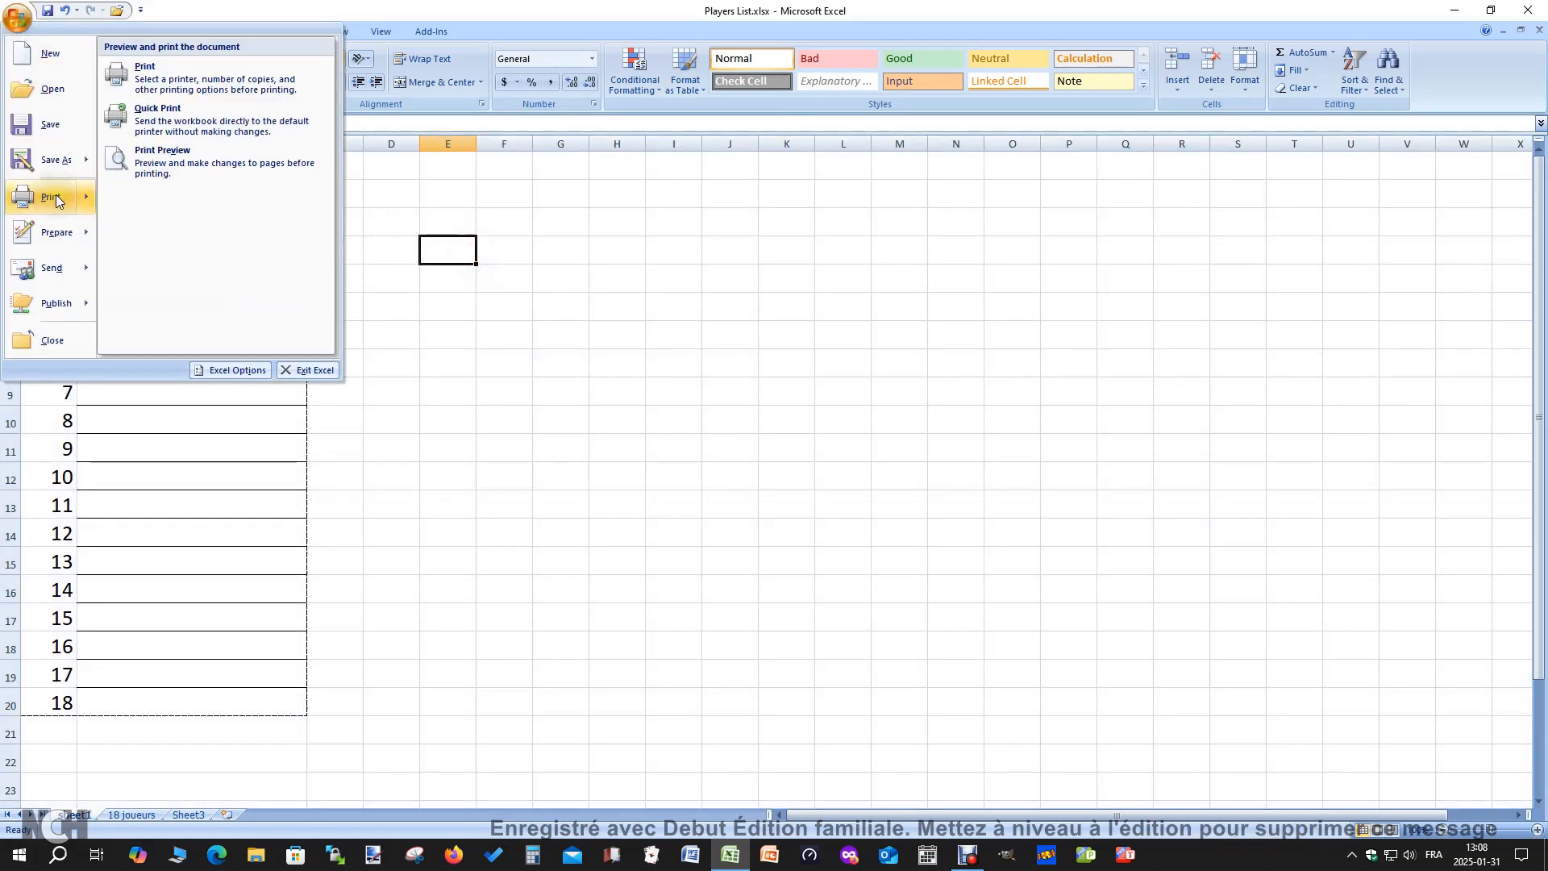
left_click(182, 171)
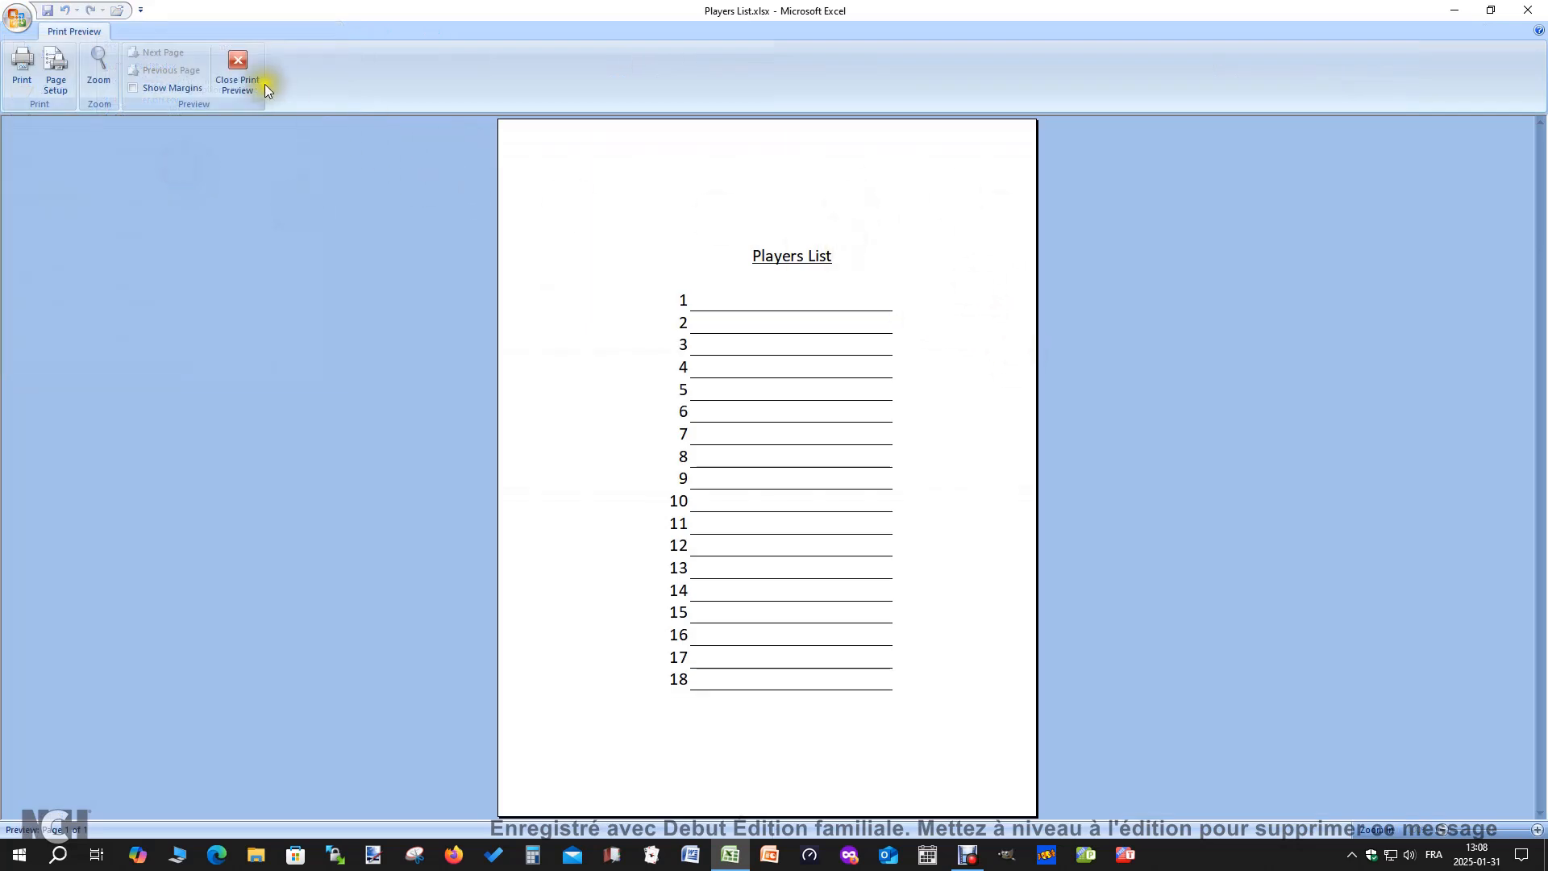
left_click(237, 77)
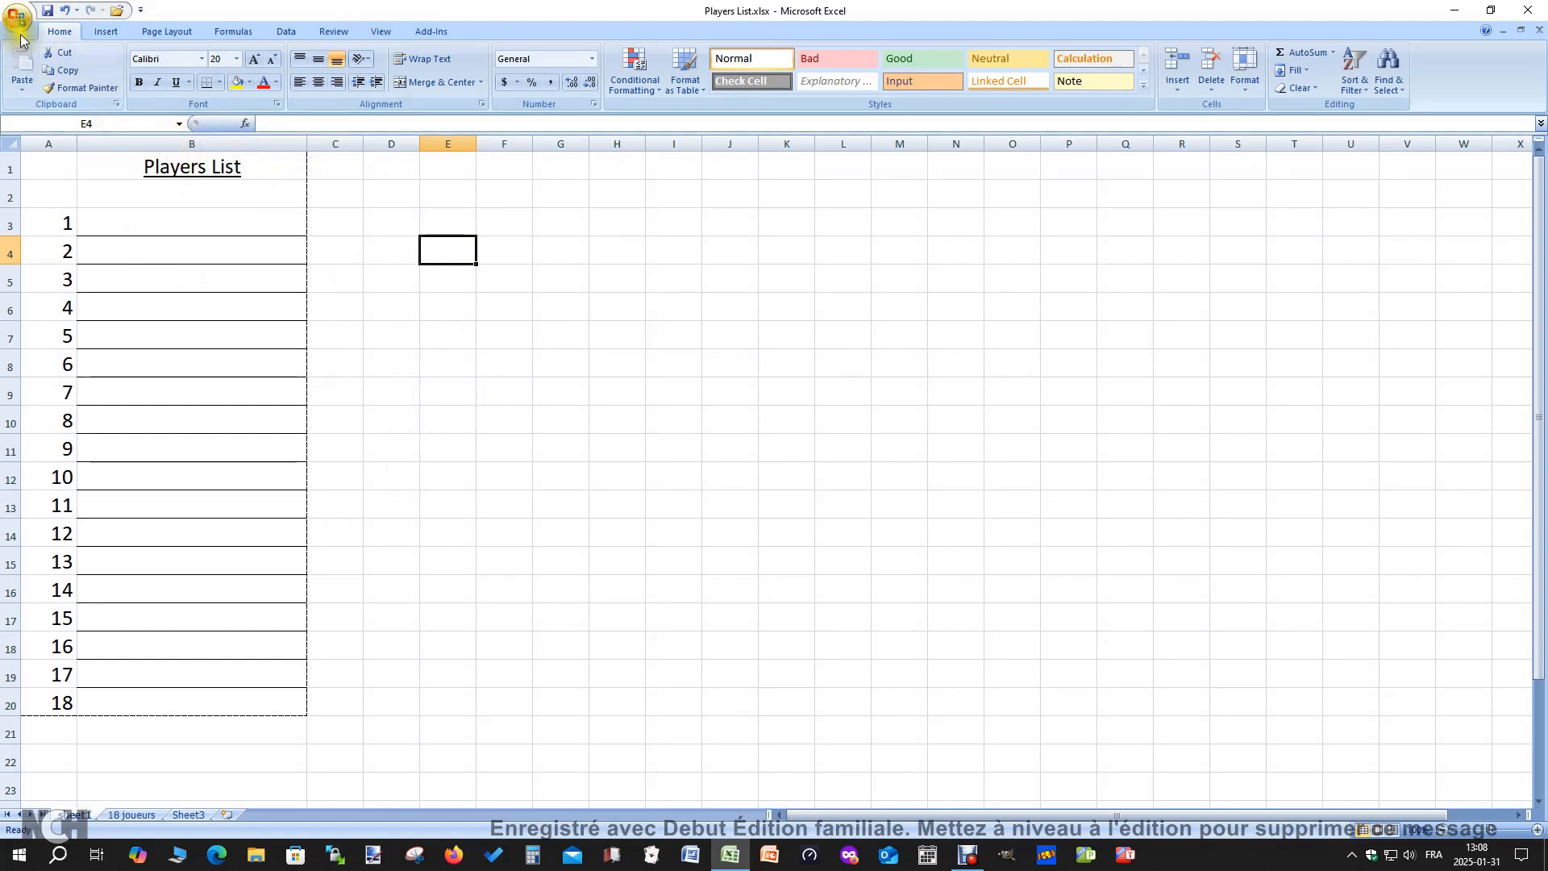
left_click(18, 18)
mouse_move(48, 197)
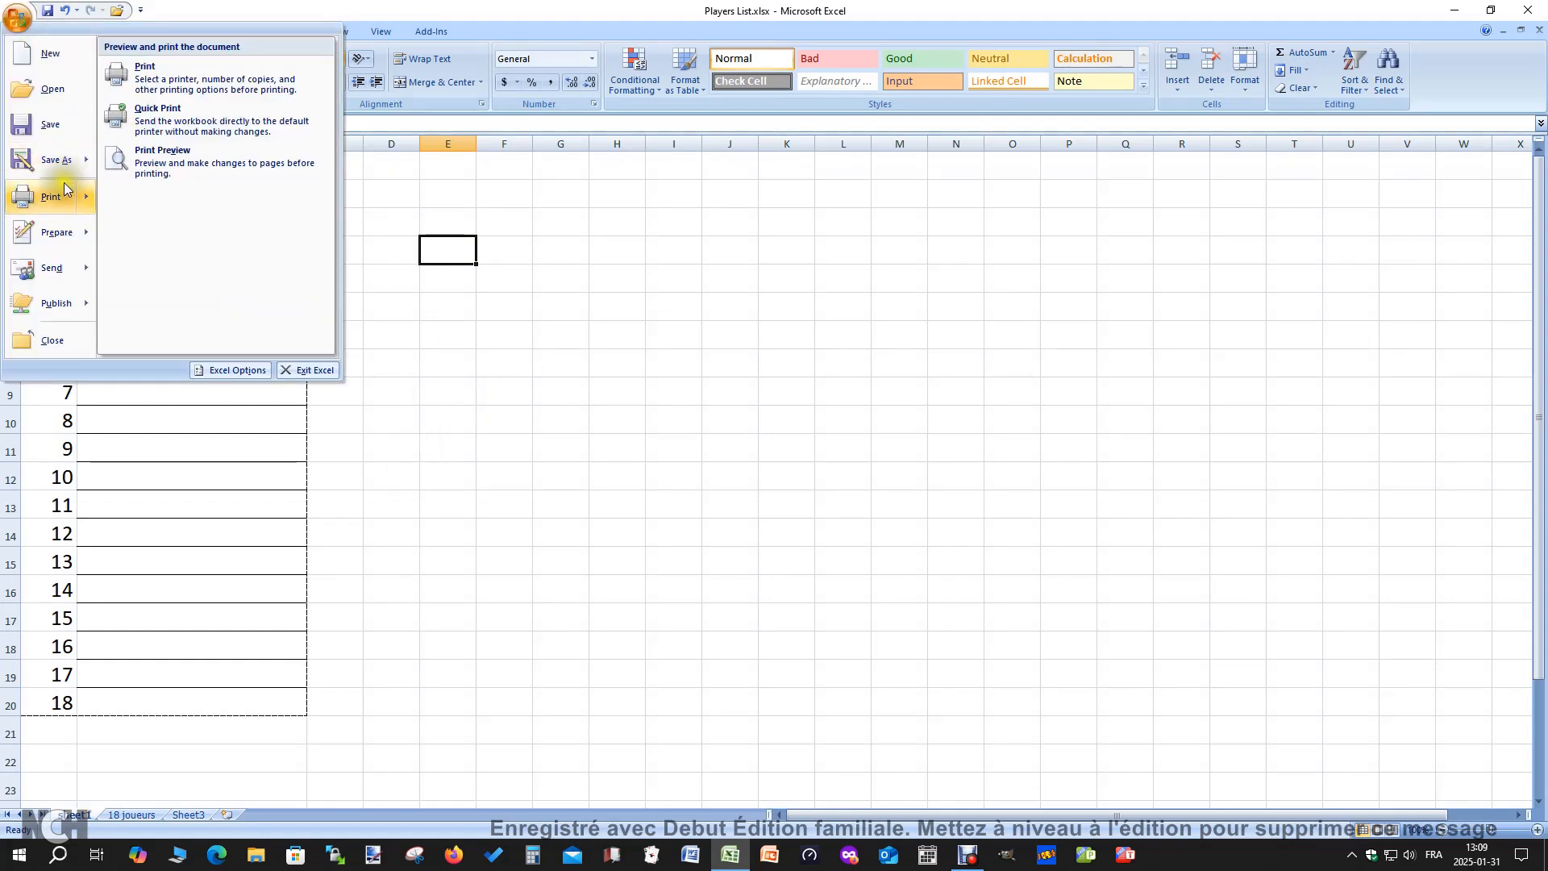
left_click(215, 165)
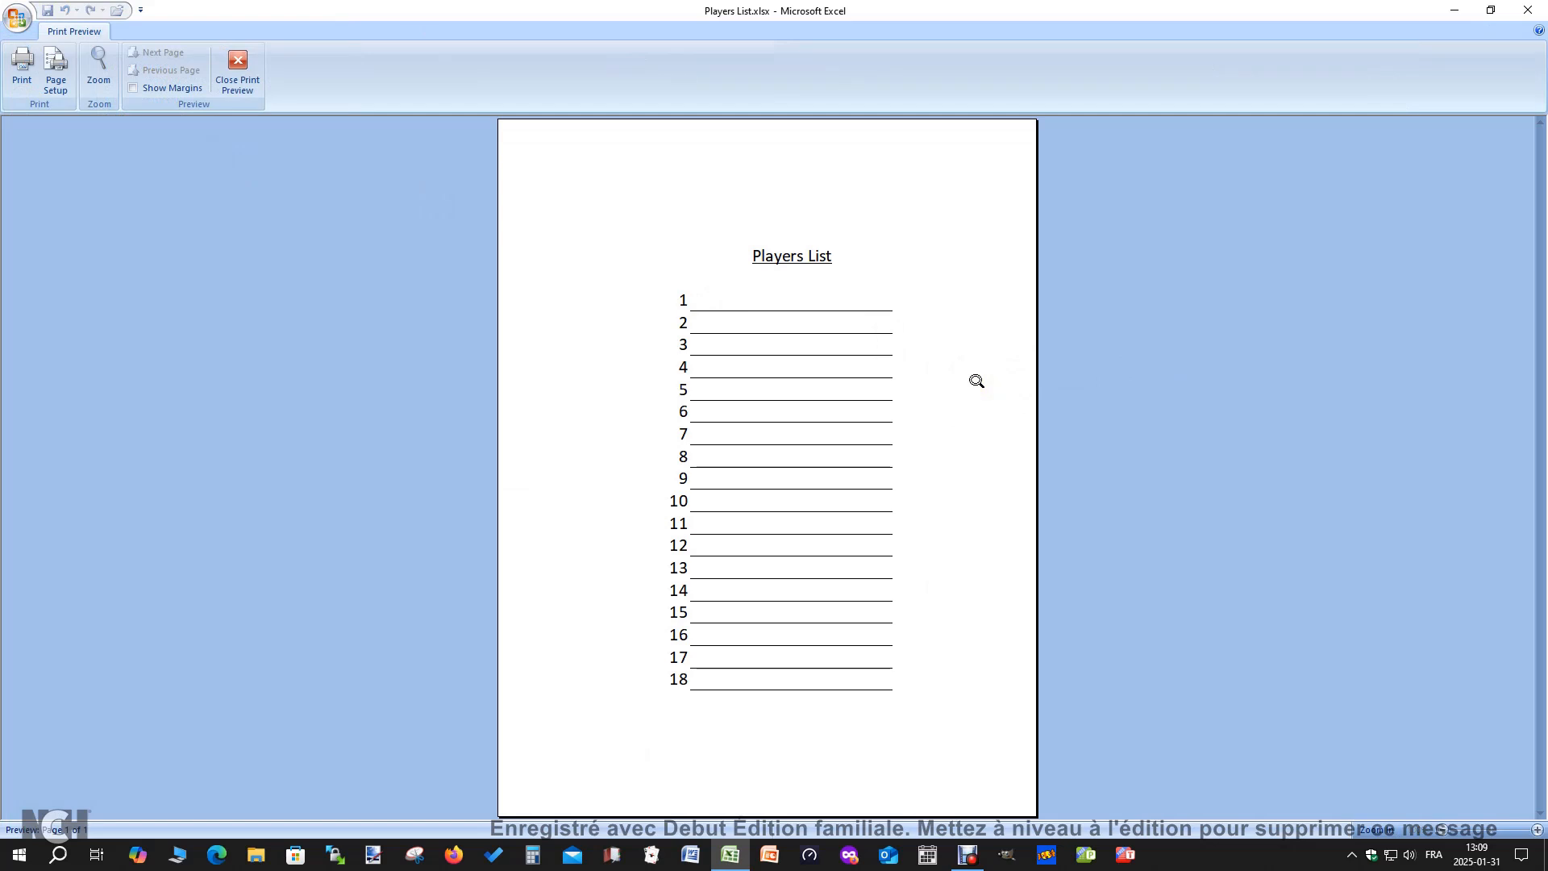
left_click(238, 71)
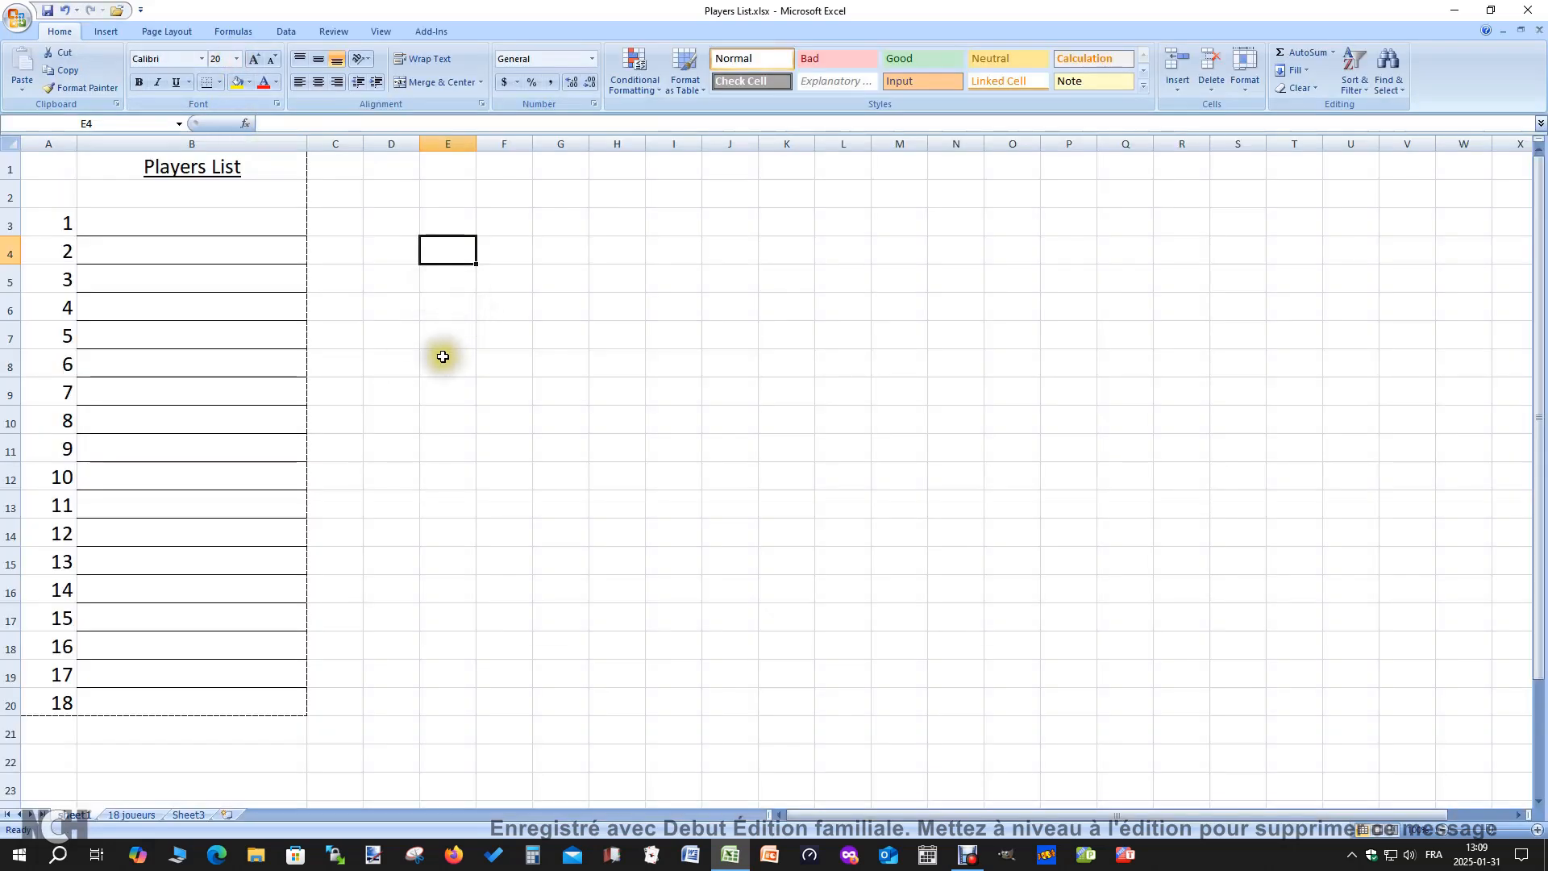
Enter a player's name on each of the first two lines of the list, in cells B3 and B4
left_click(398, 360)
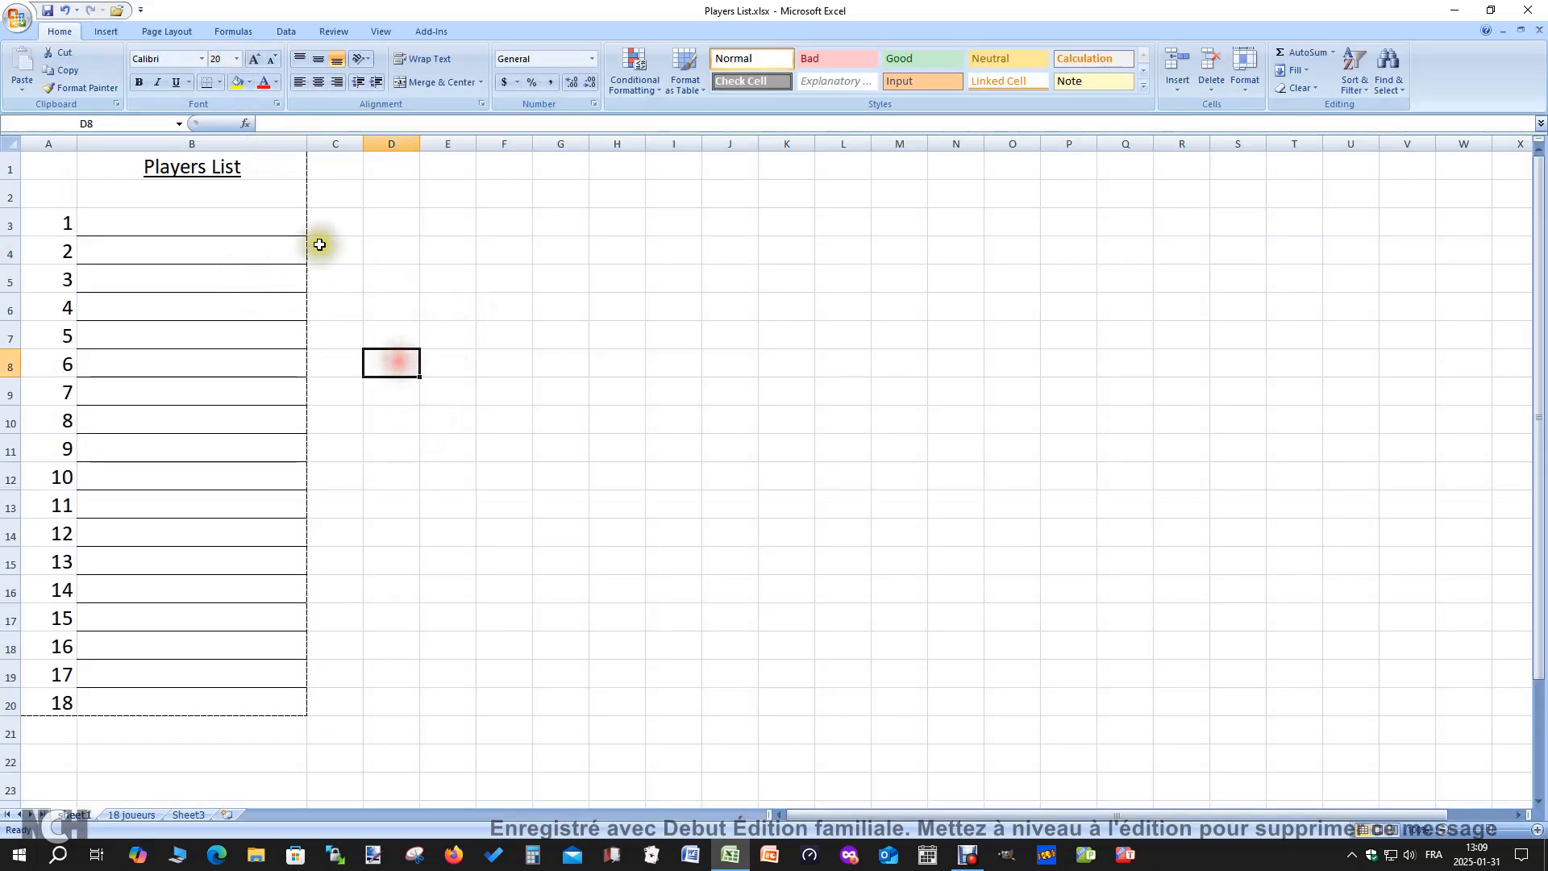
left_click(190, 229)
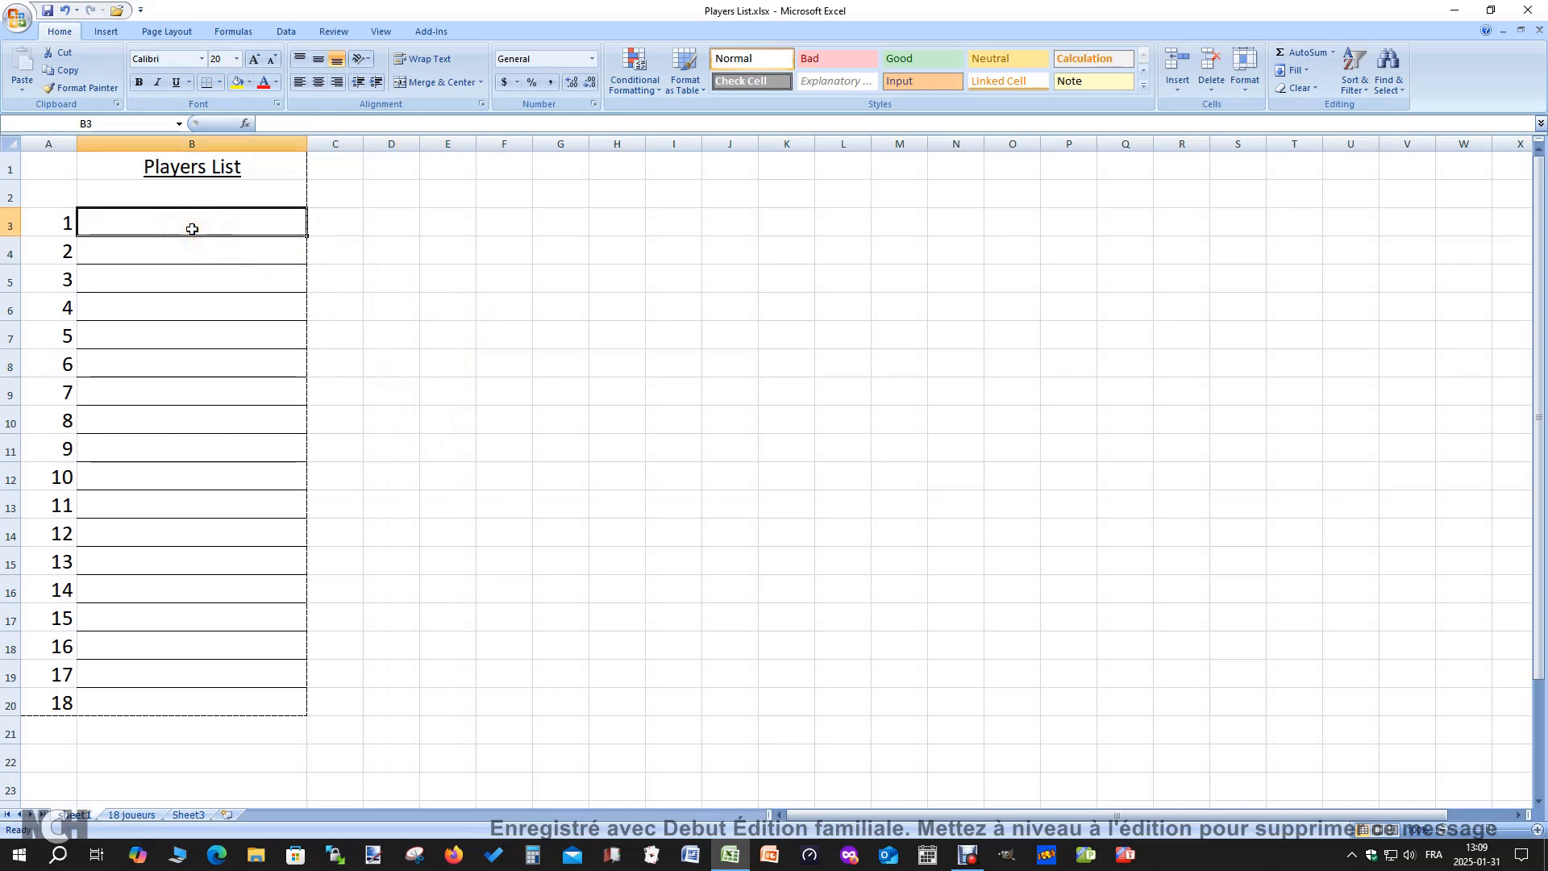
type("M.Richard")
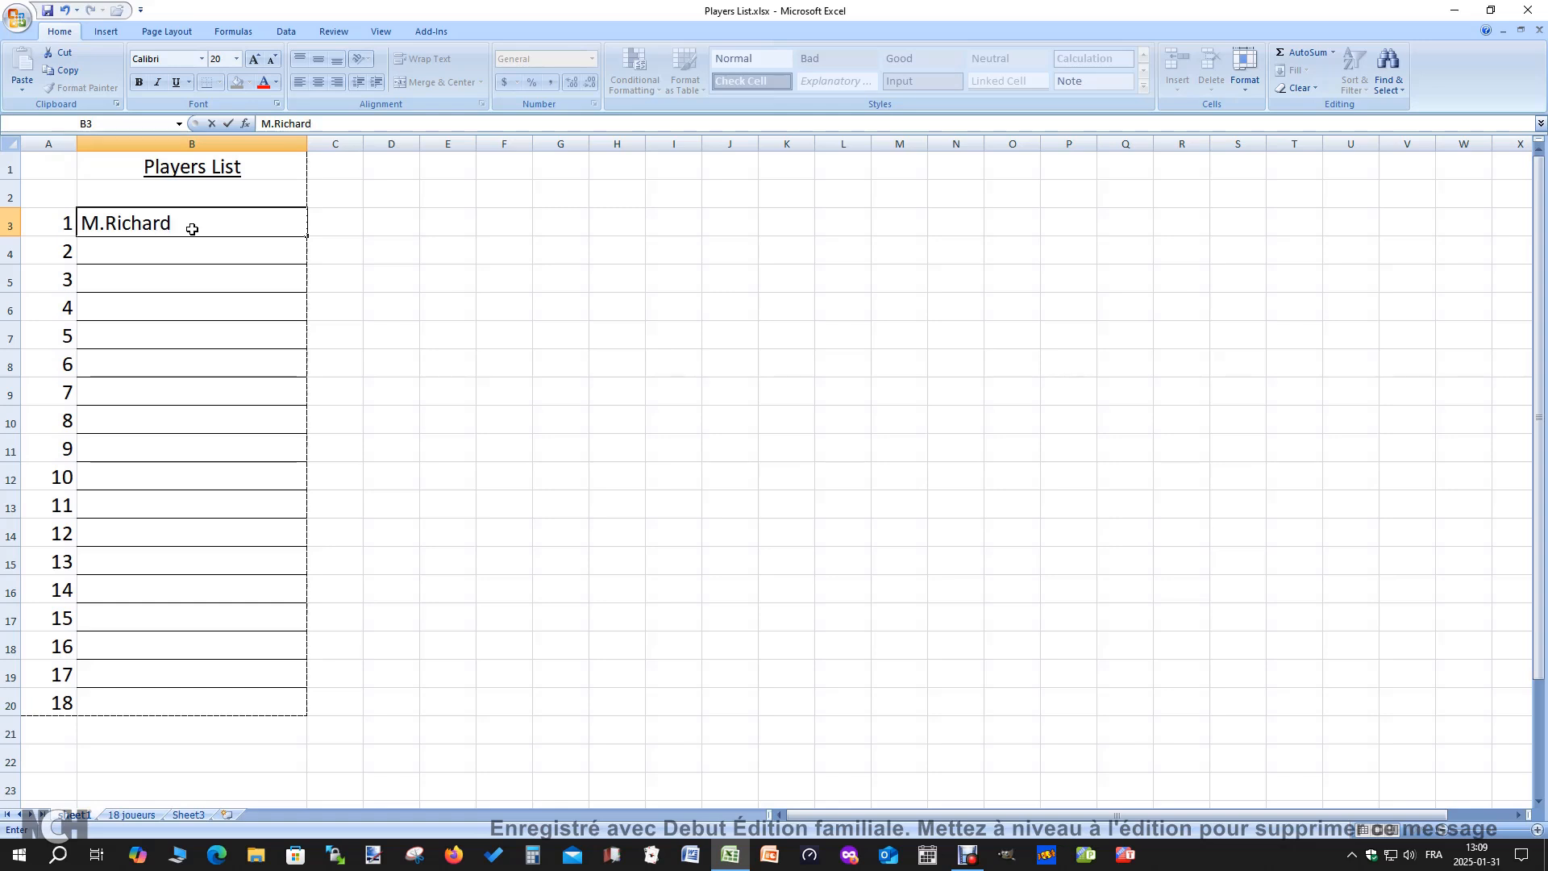
key("Return")
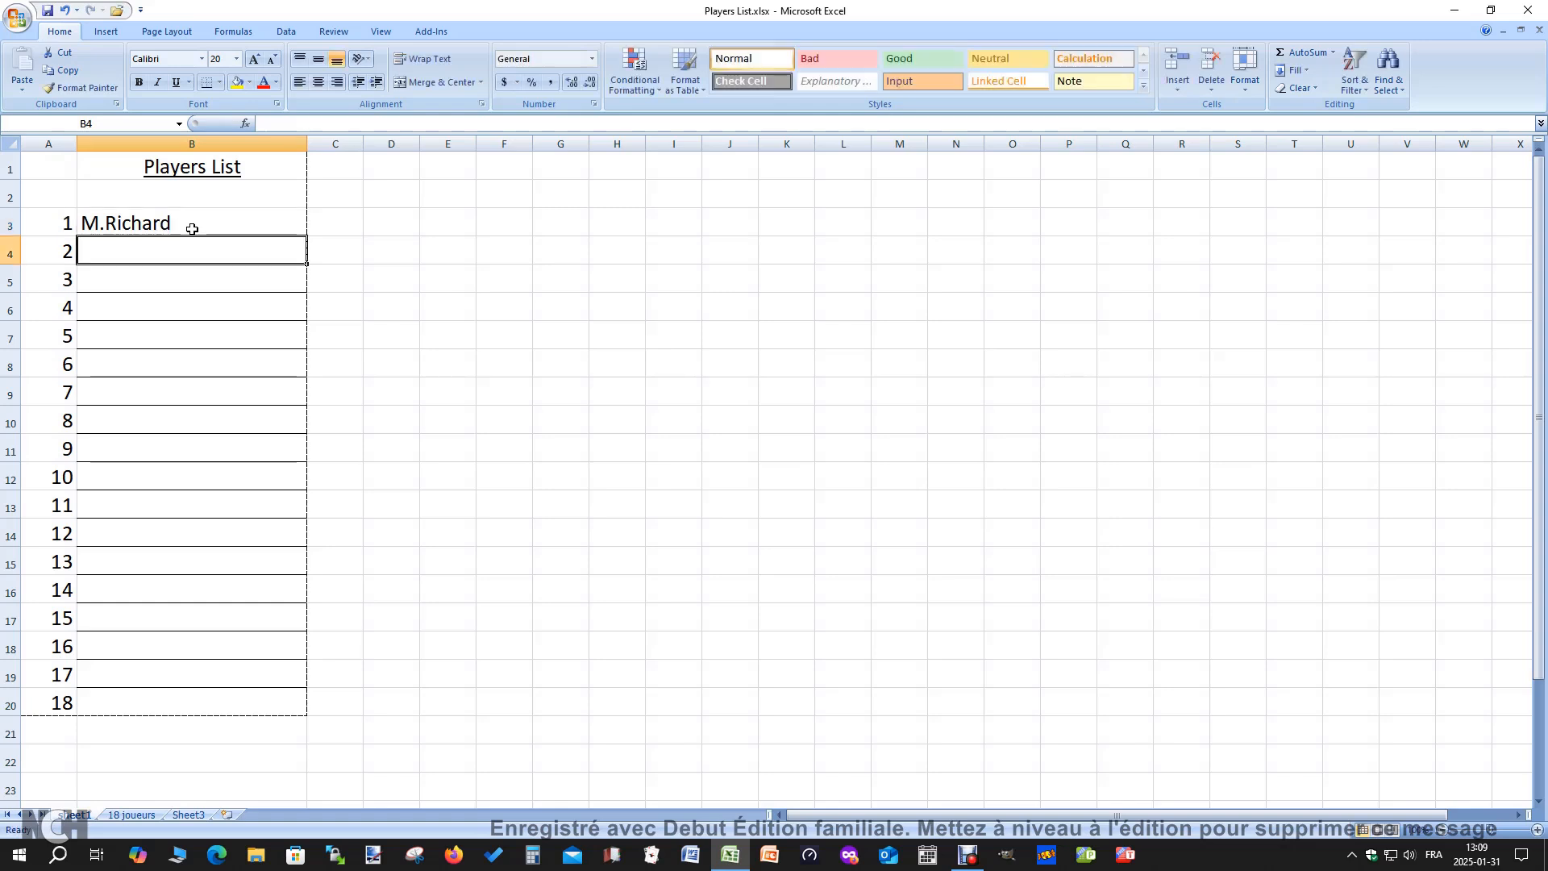
left_click(153, 255)
type("d")
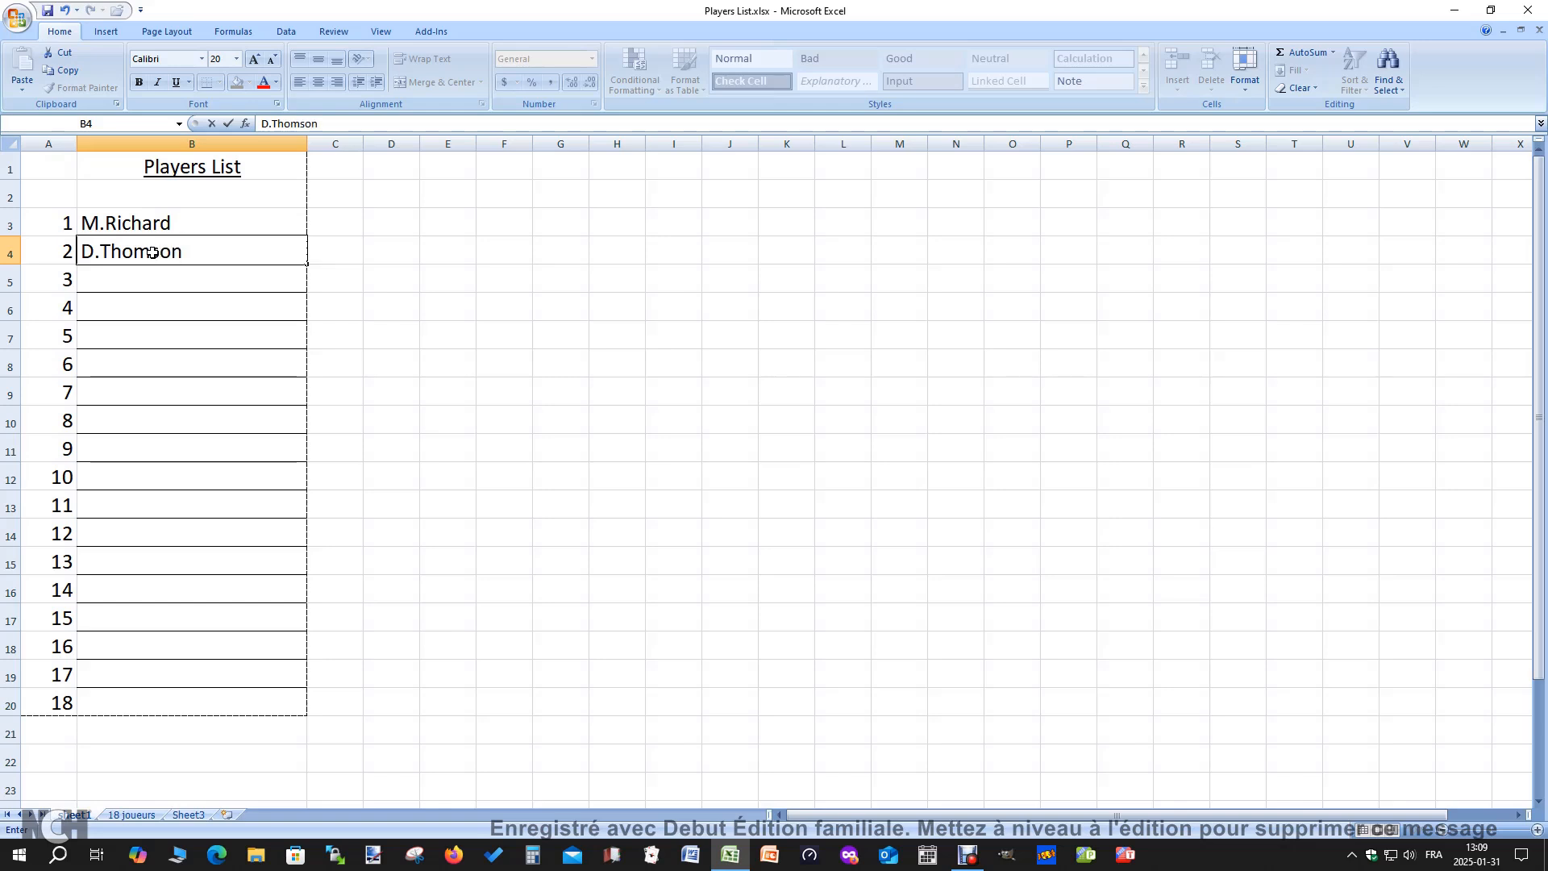
left_click(207, 284)
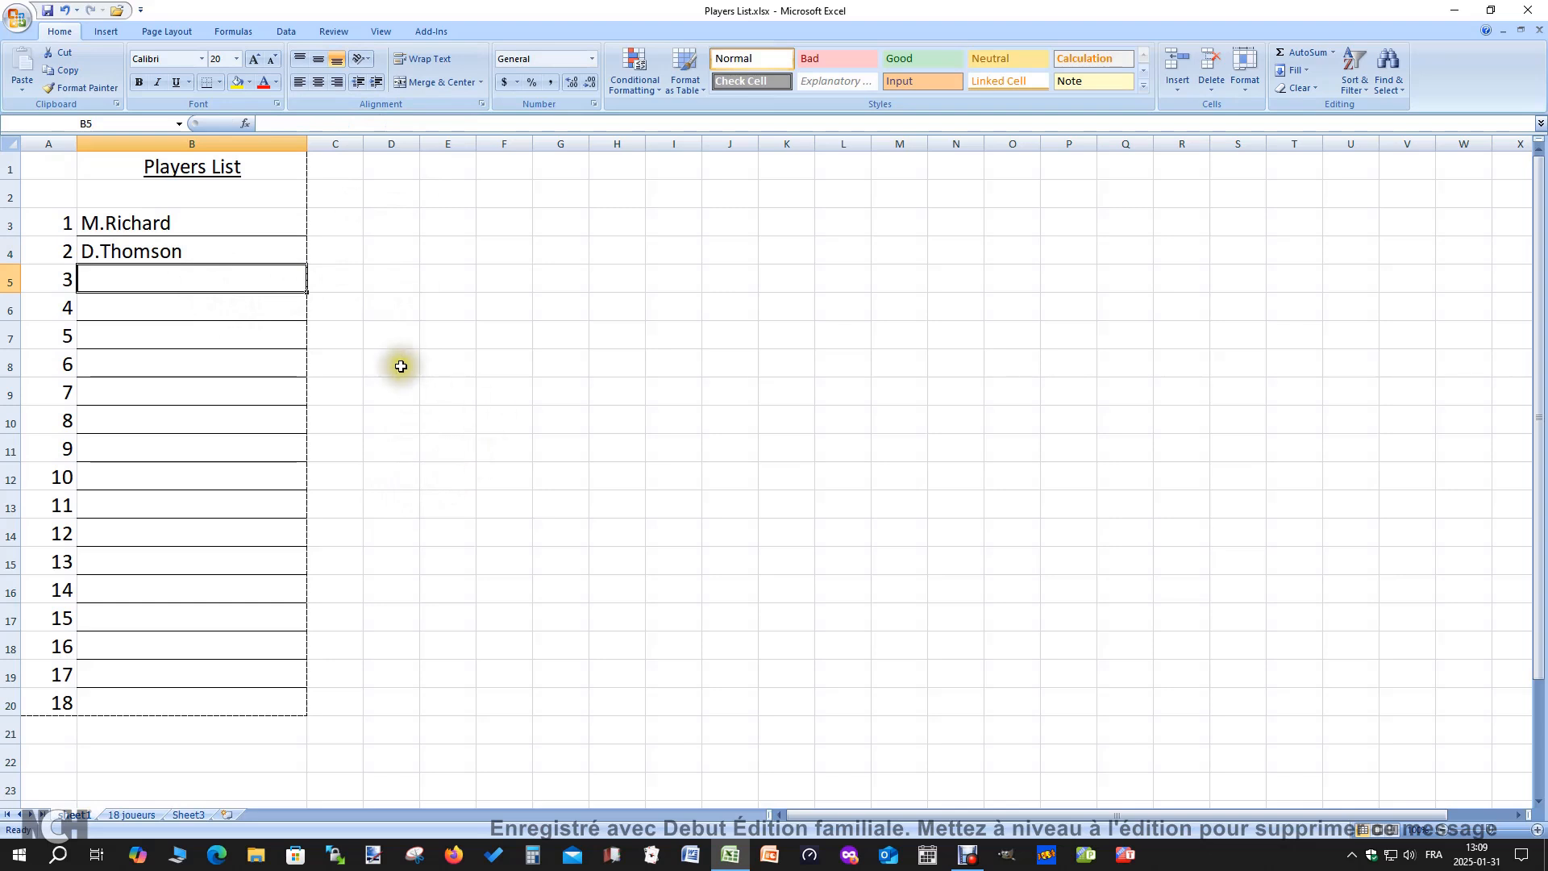
left_click(433, 436)
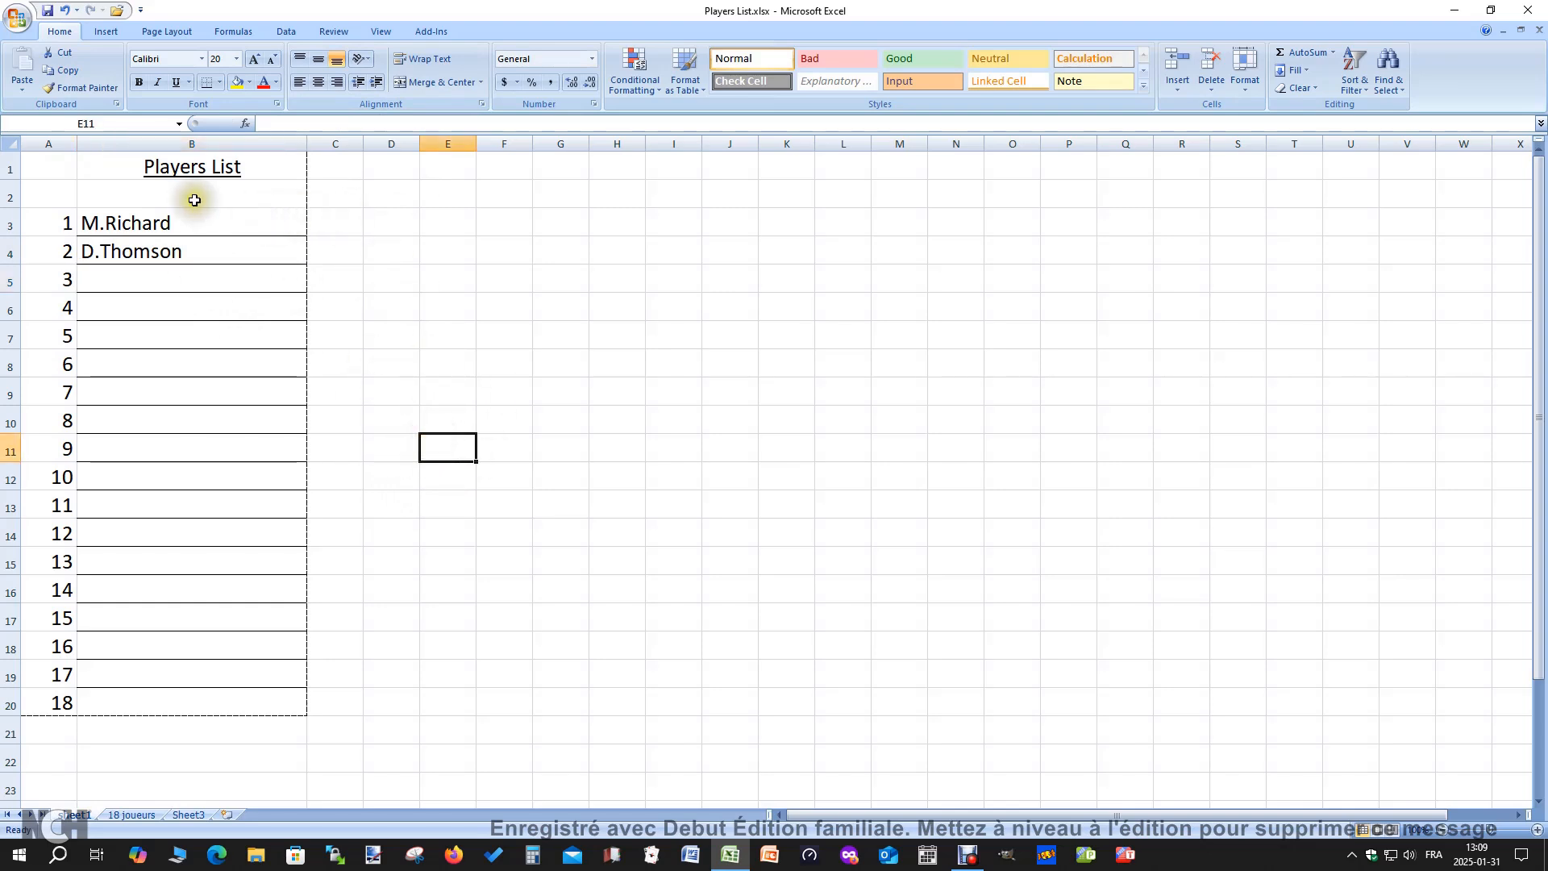
Center the contents of the name lines B3 through B20 horizontally
left_click_drag(179, 224, 180, 700)
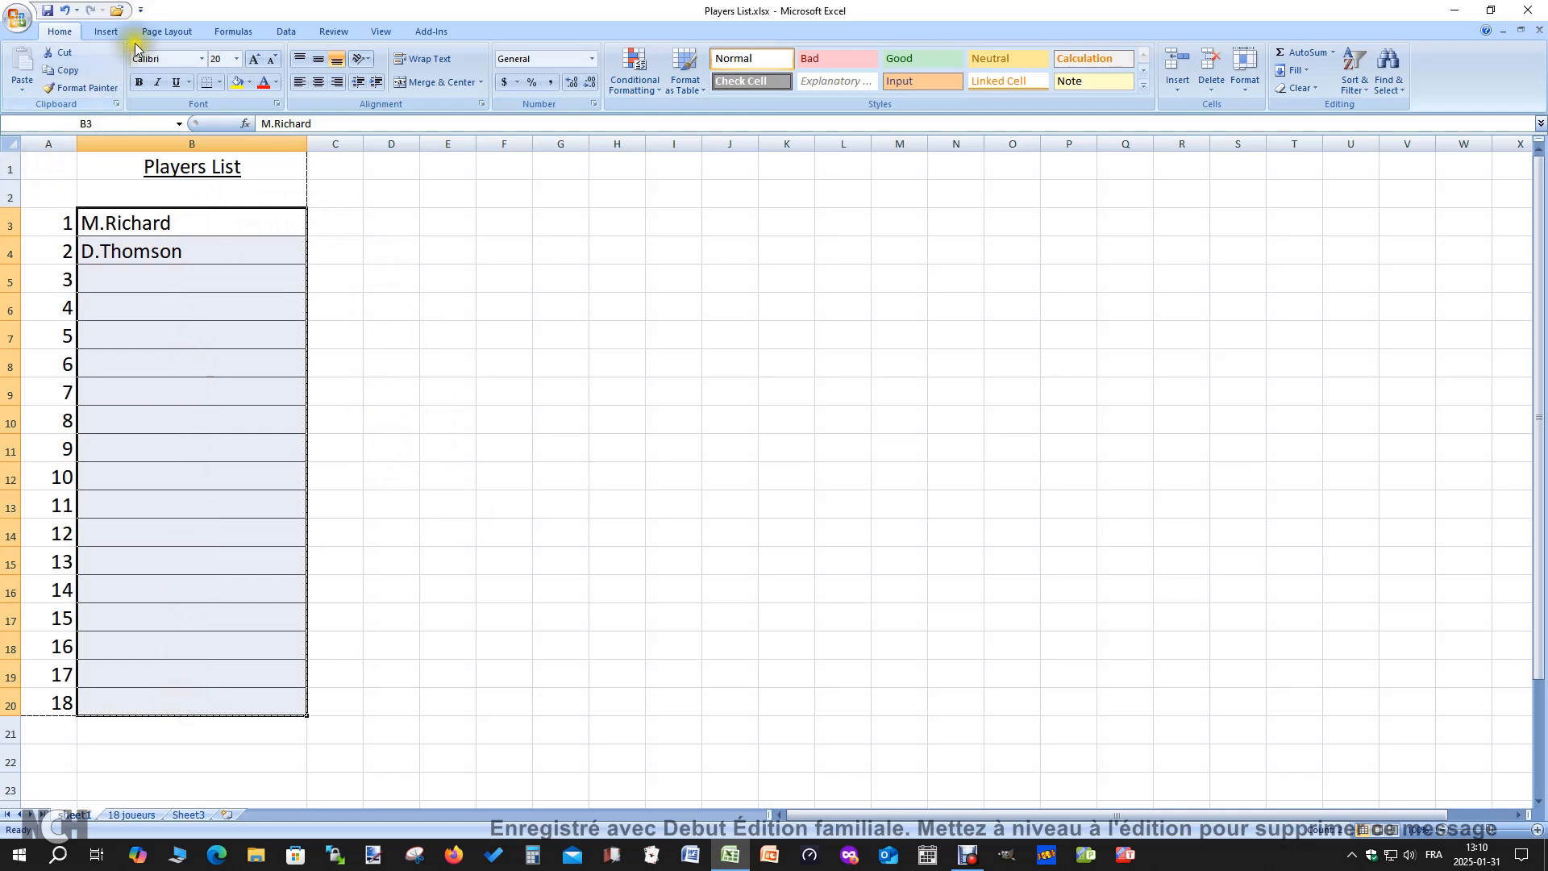
left_click(319, 84)
left_click(404, 367)
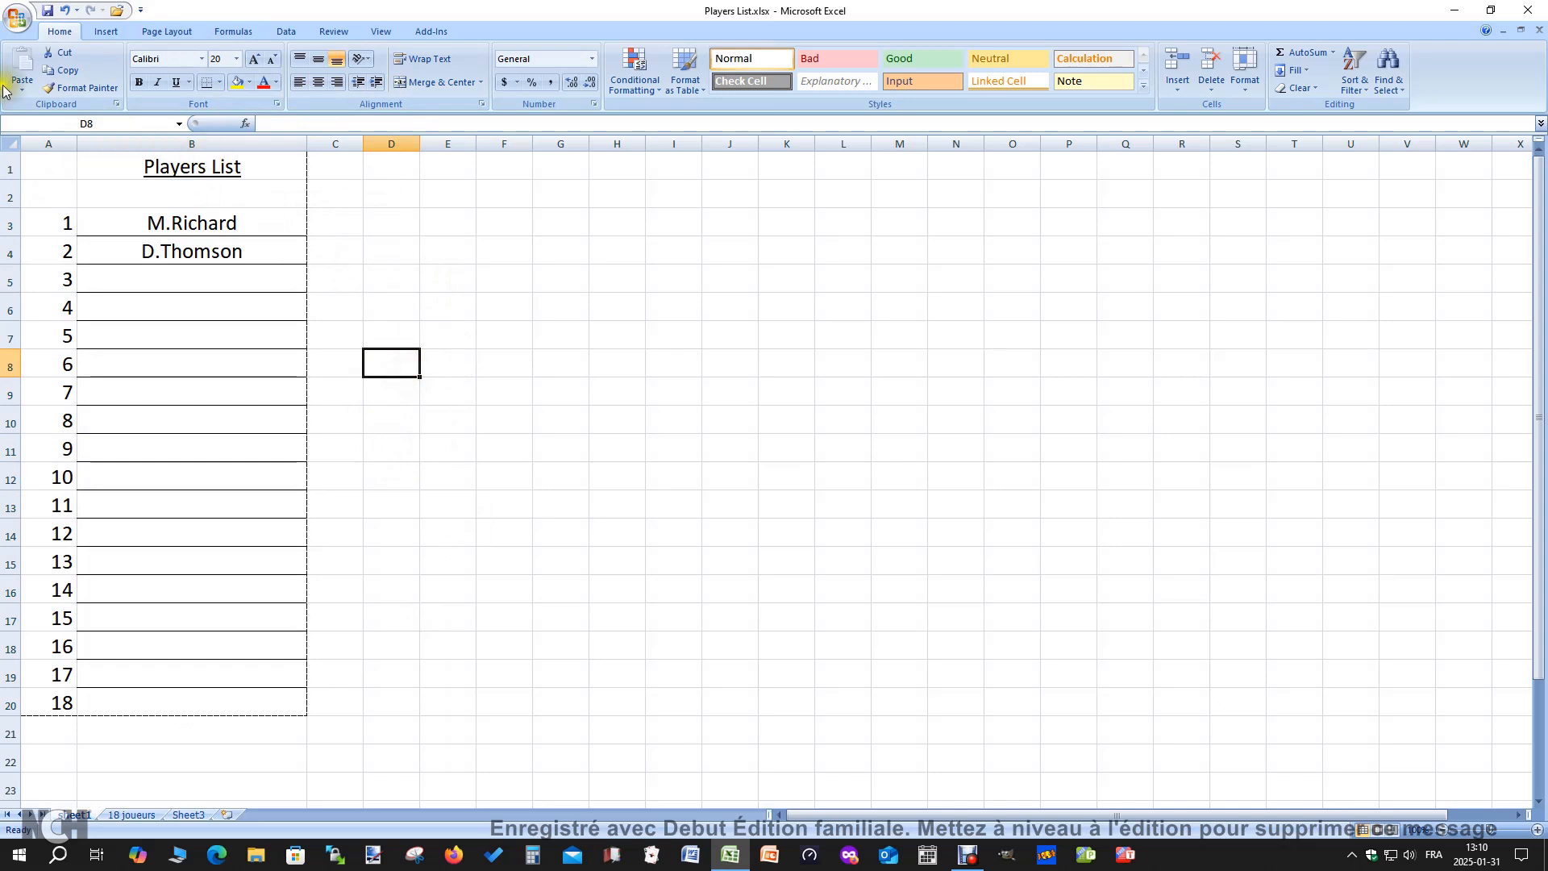
Check in the print preview how the centered names look on the page, and return to the sheet
left_click(18, 16)
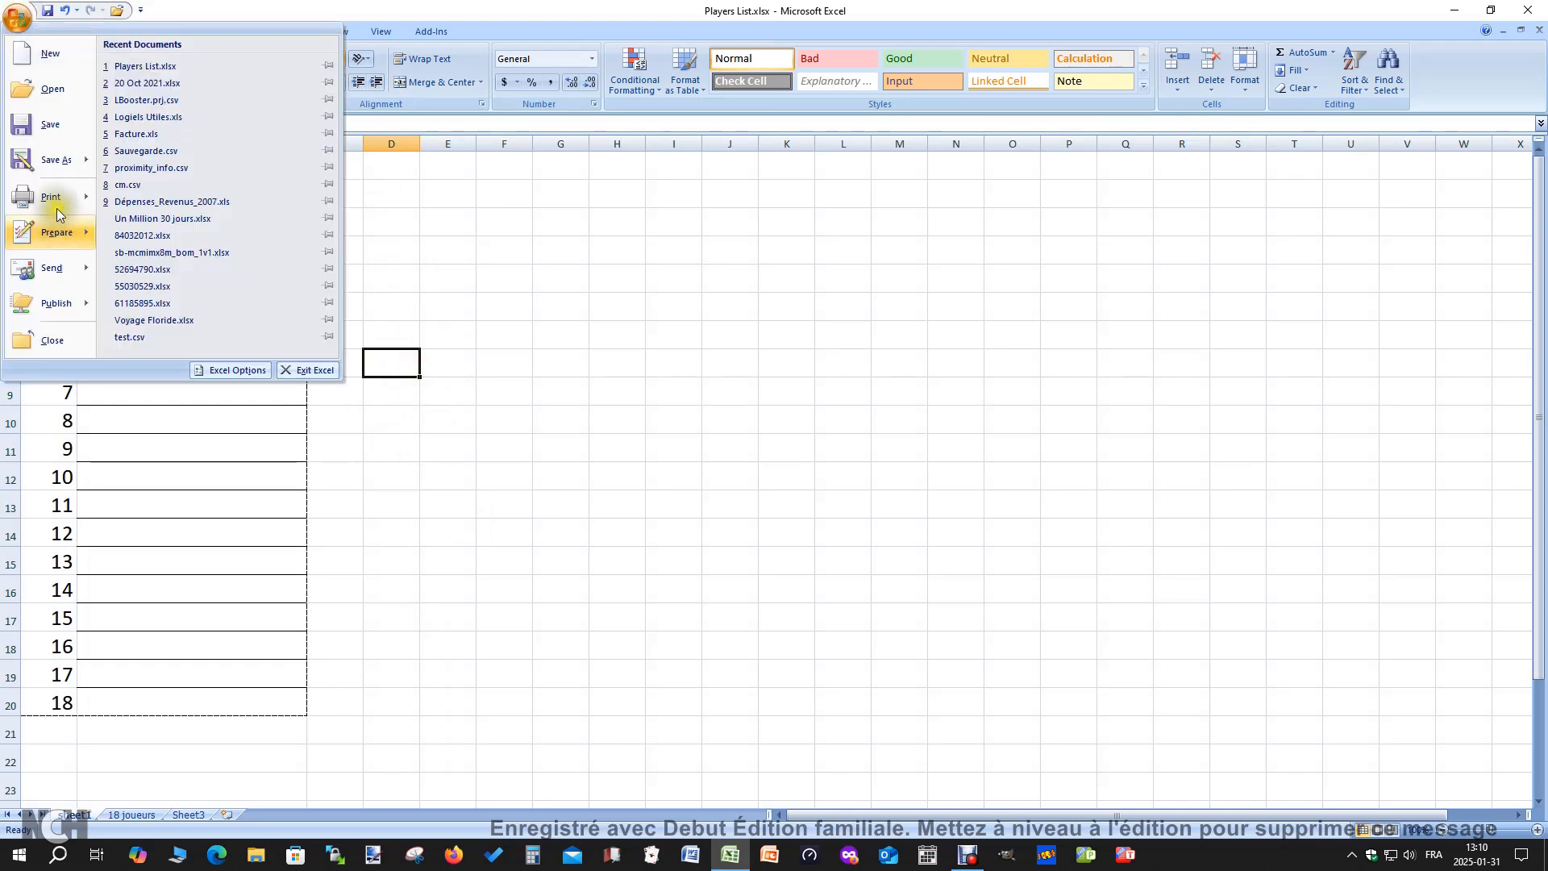
mouse_move(56, 207)
left_click(246, 159)
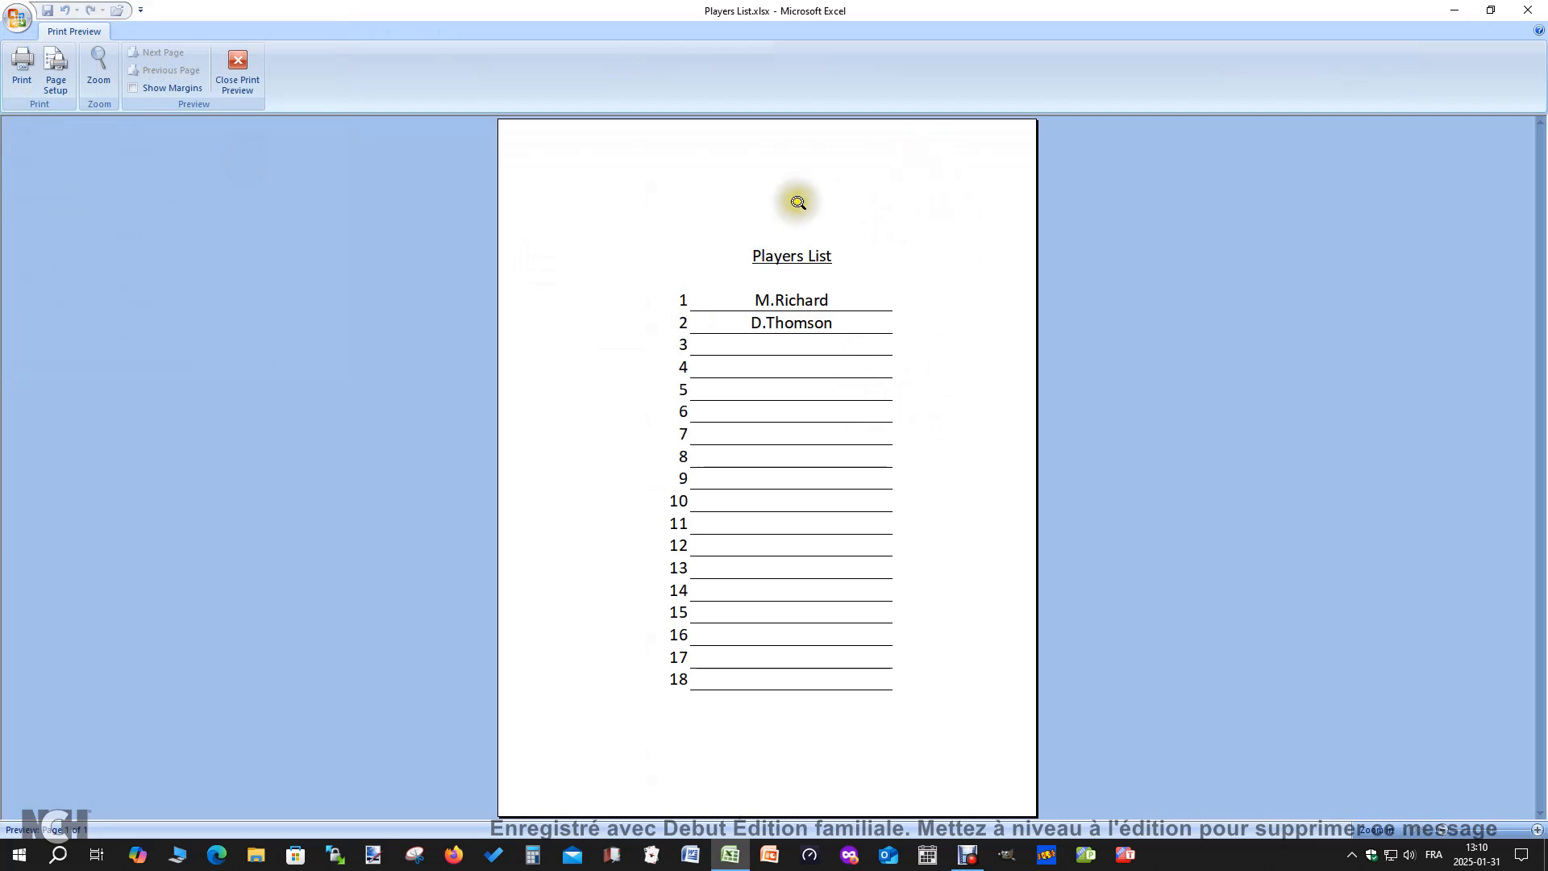
left_click(238, 69)
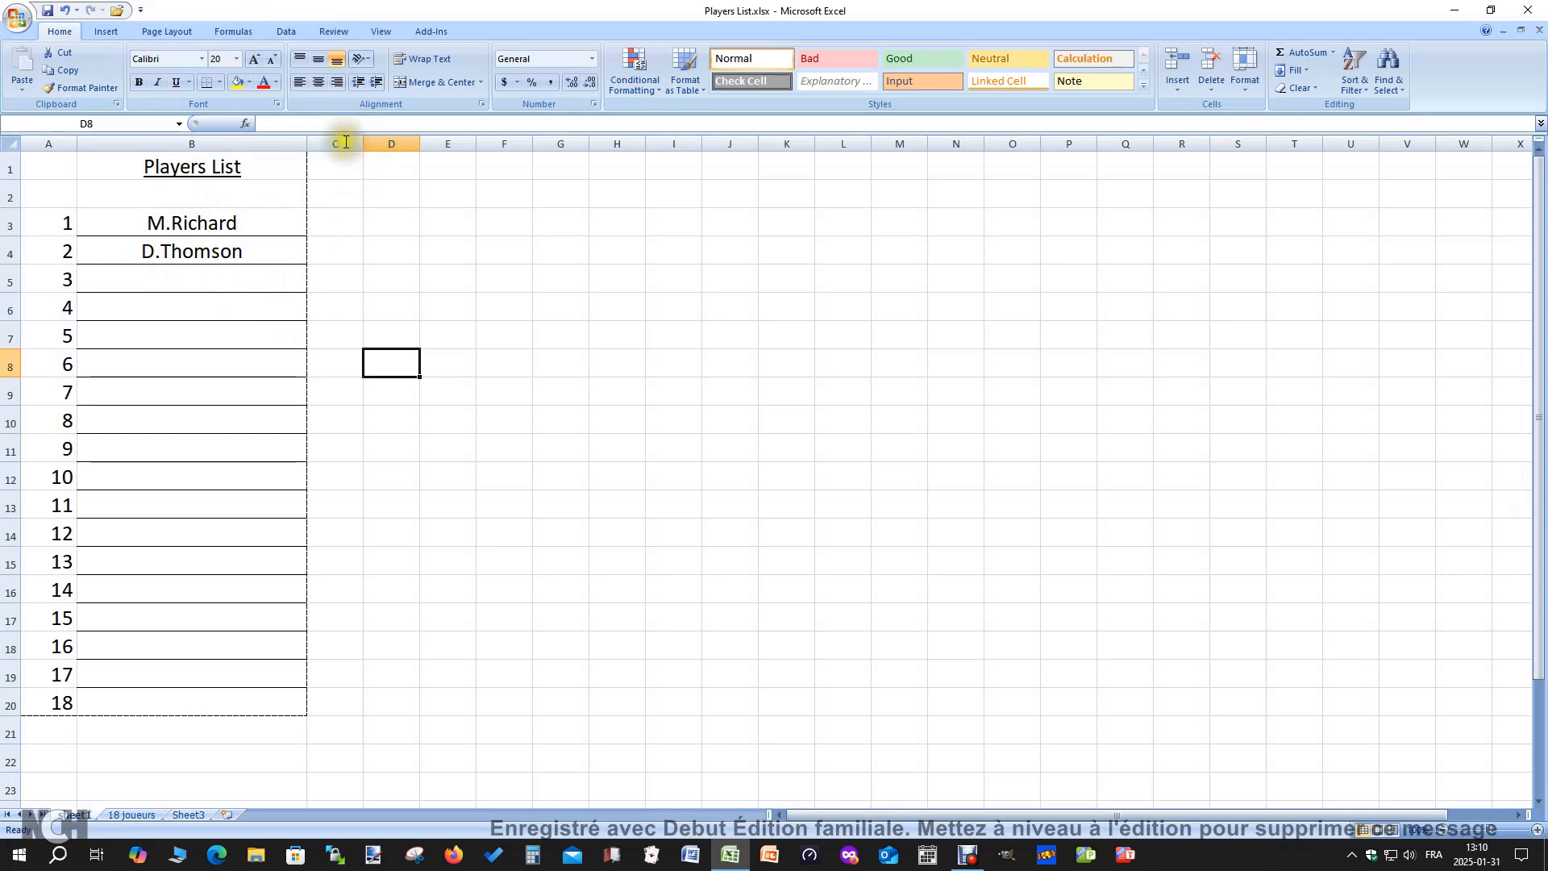
Widen the name column B to a width of about 42.29
left_click_drag(308, 140, 365, 141)
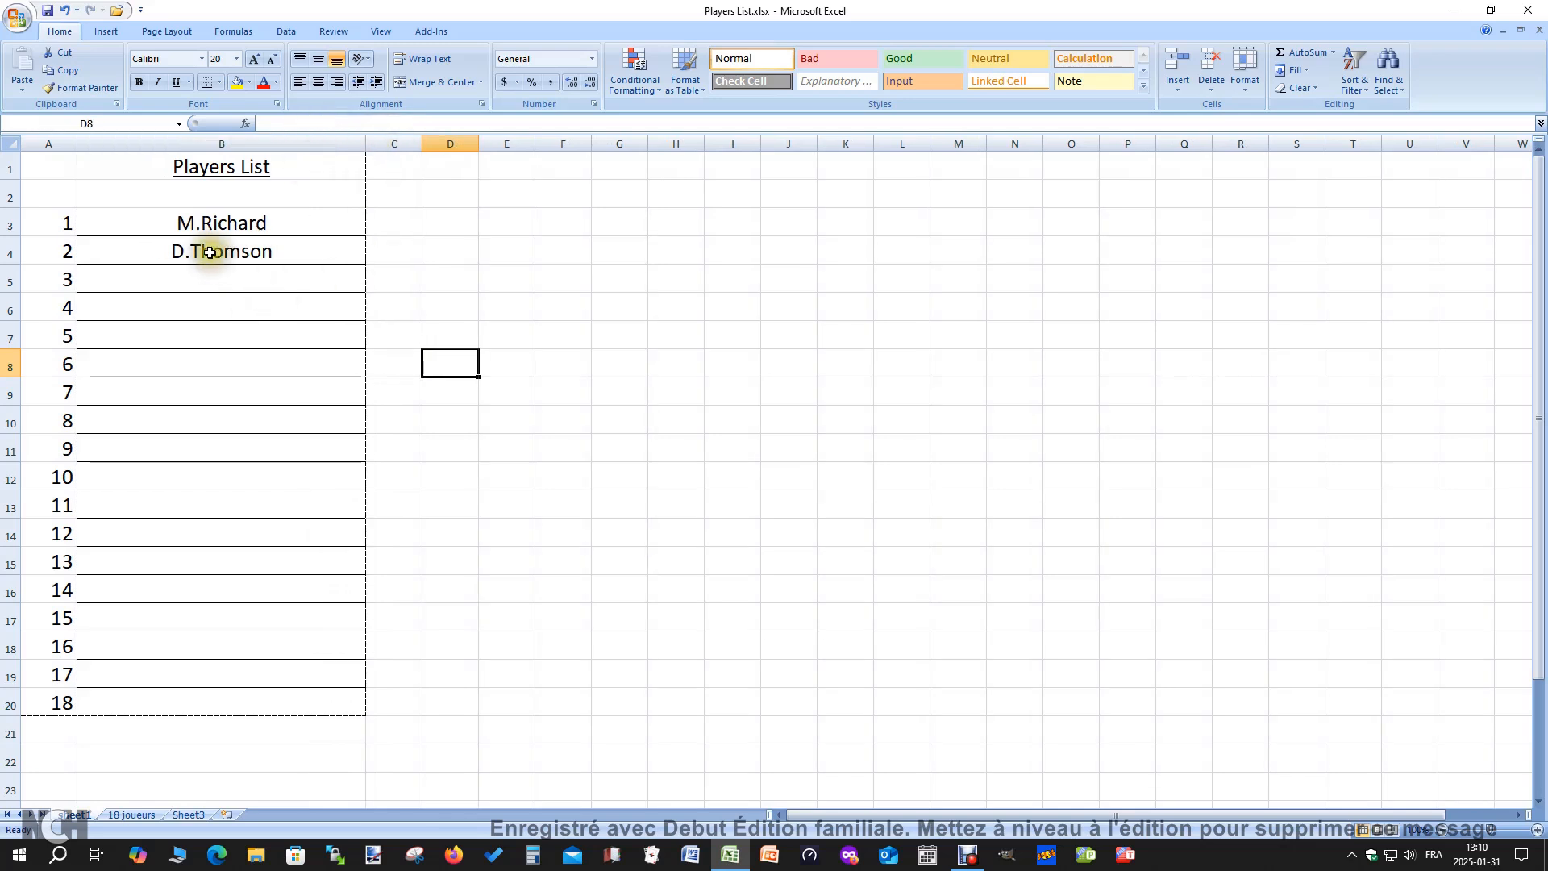
left_click_drag(367, 143, 319, 155)
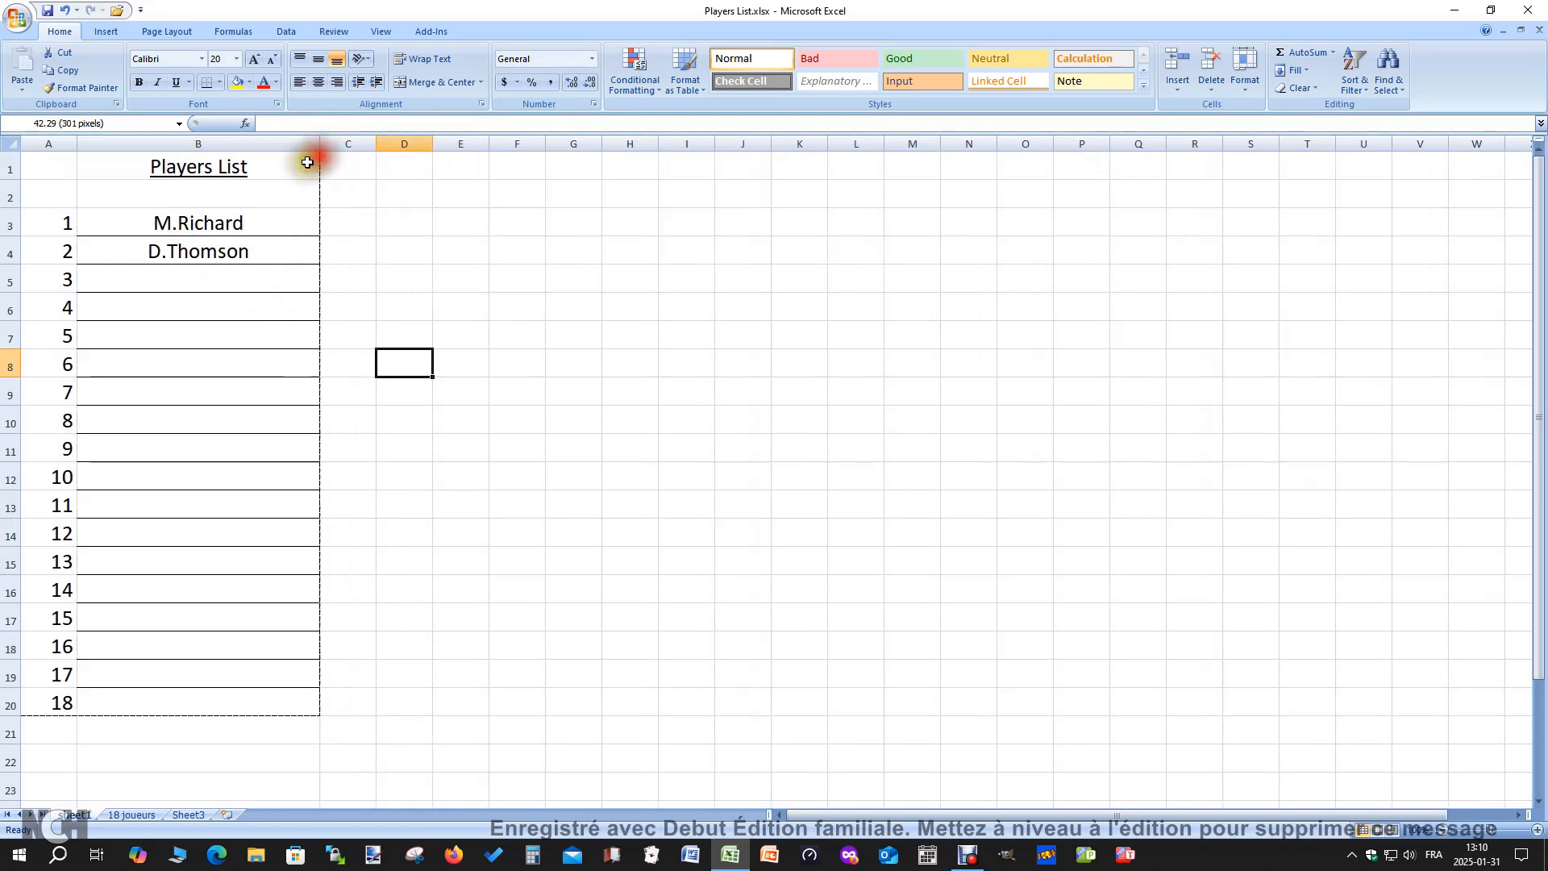
left_click(482, 560)
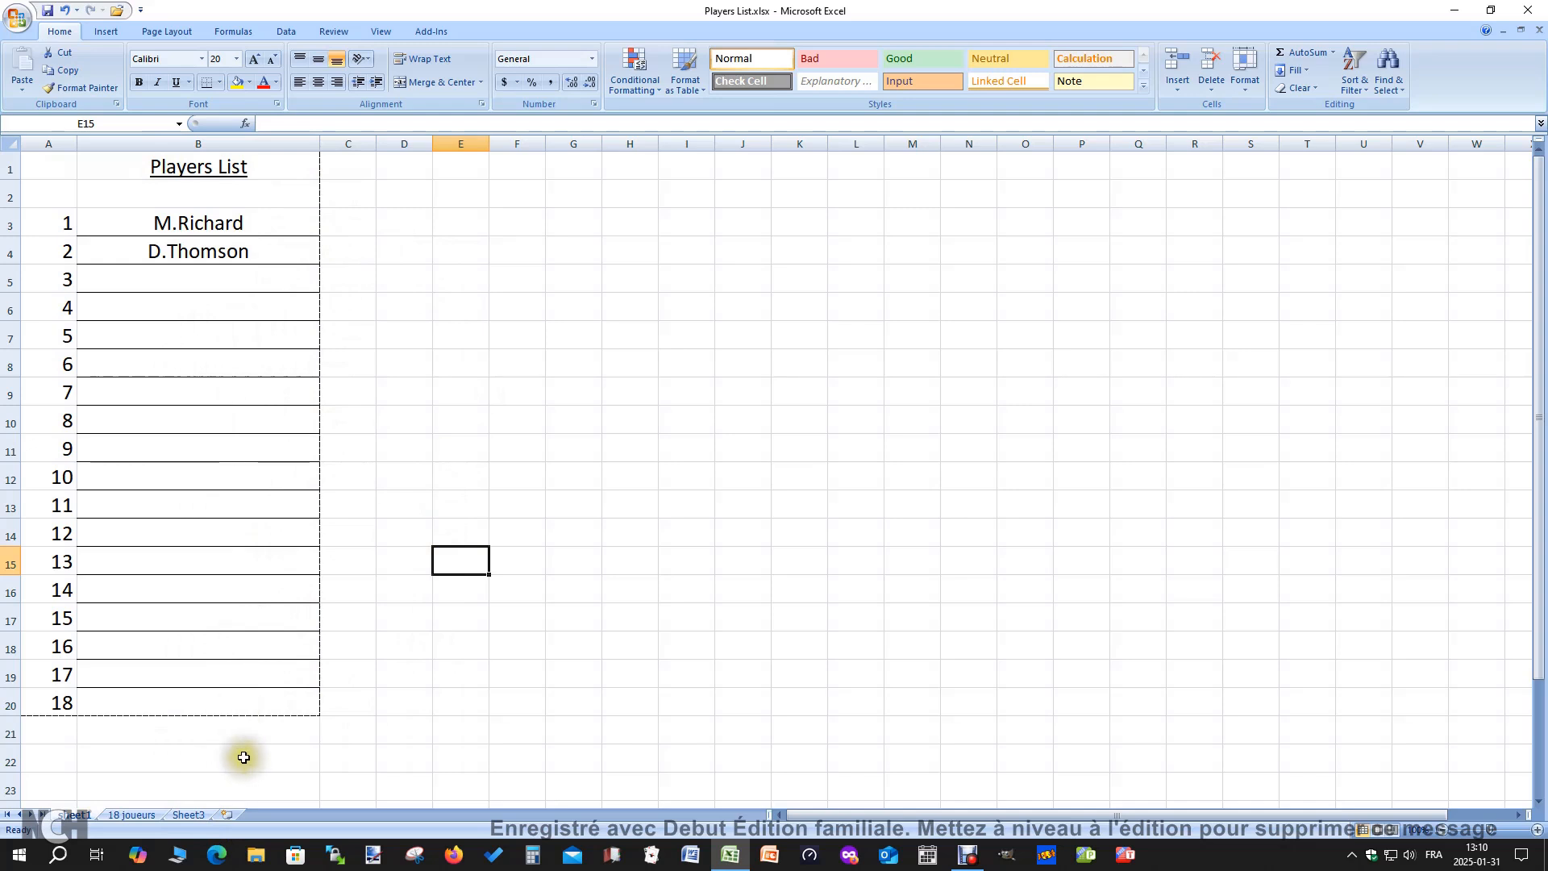
Switch to the 18 joueurs sheet and set the font size of all its cells to 20
left_click(133, 815)
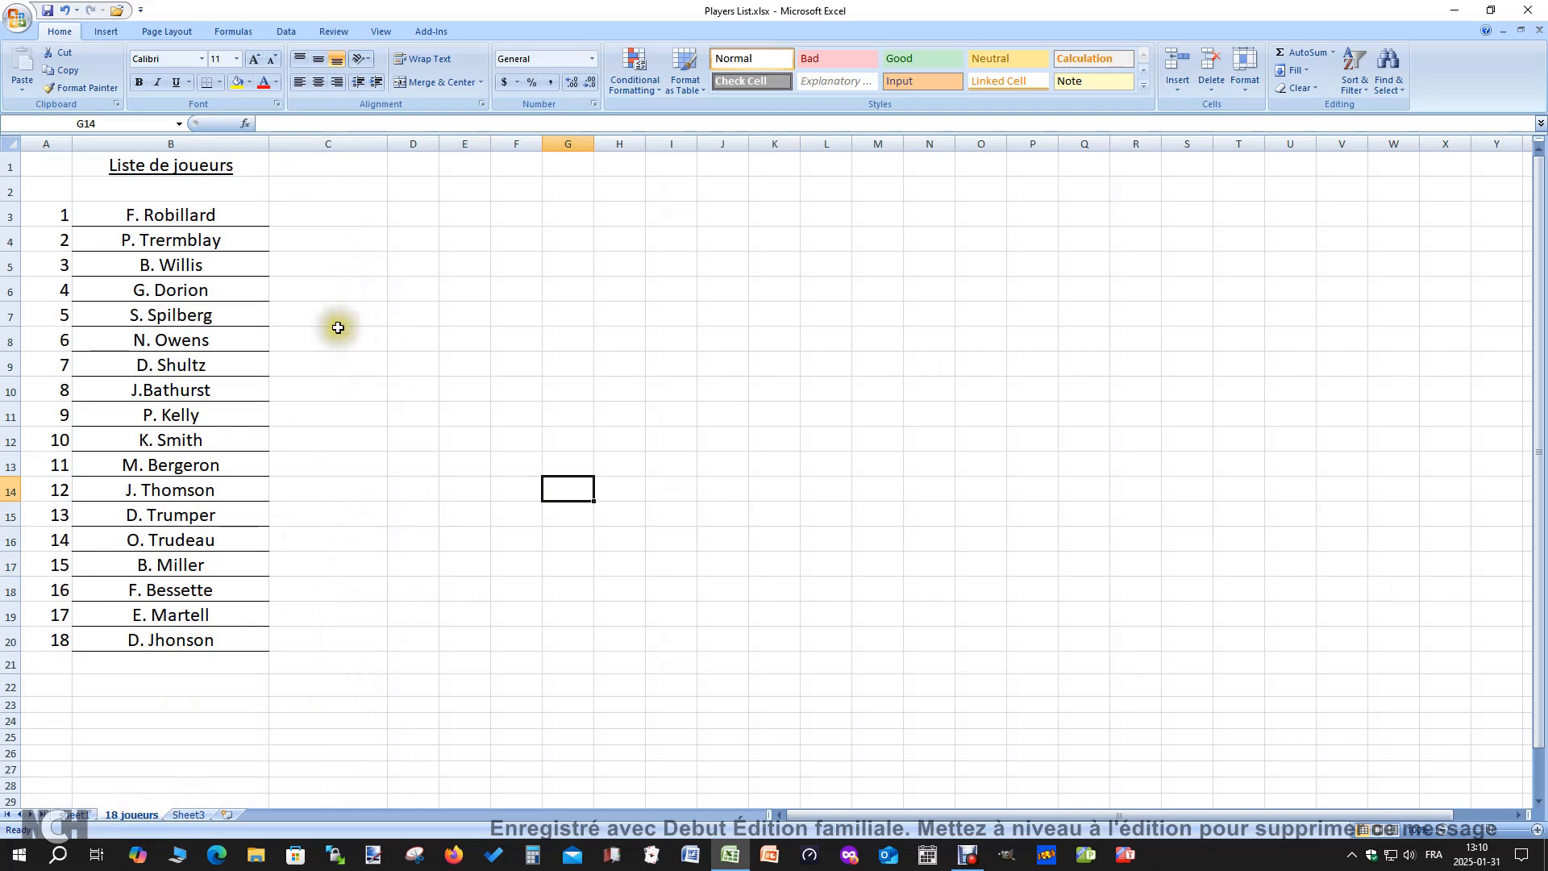
left_click(428, 418)
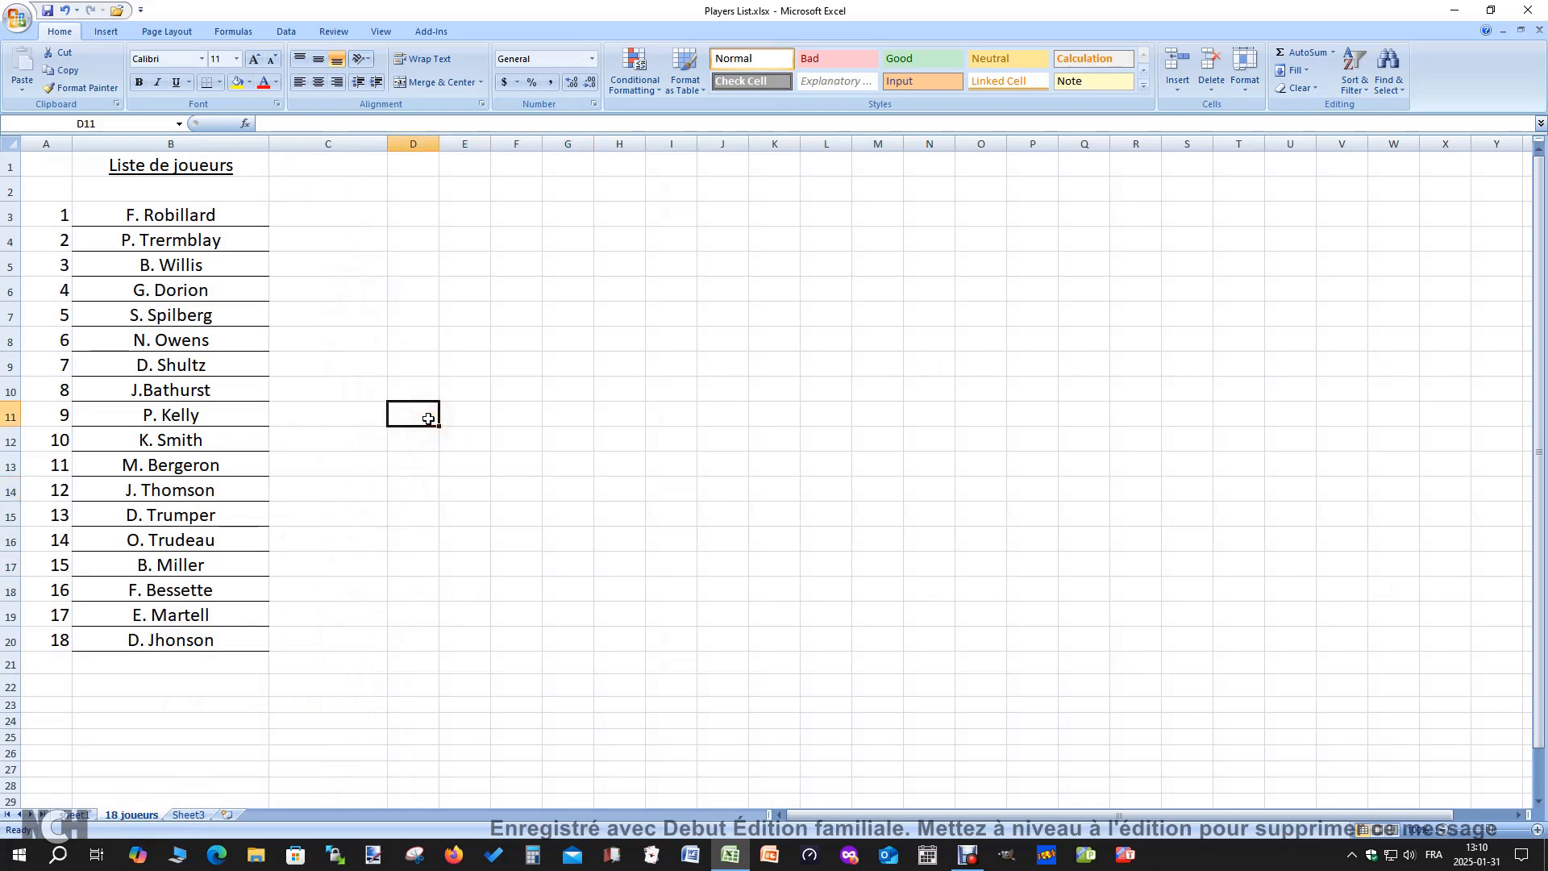
left_click(235, 60)
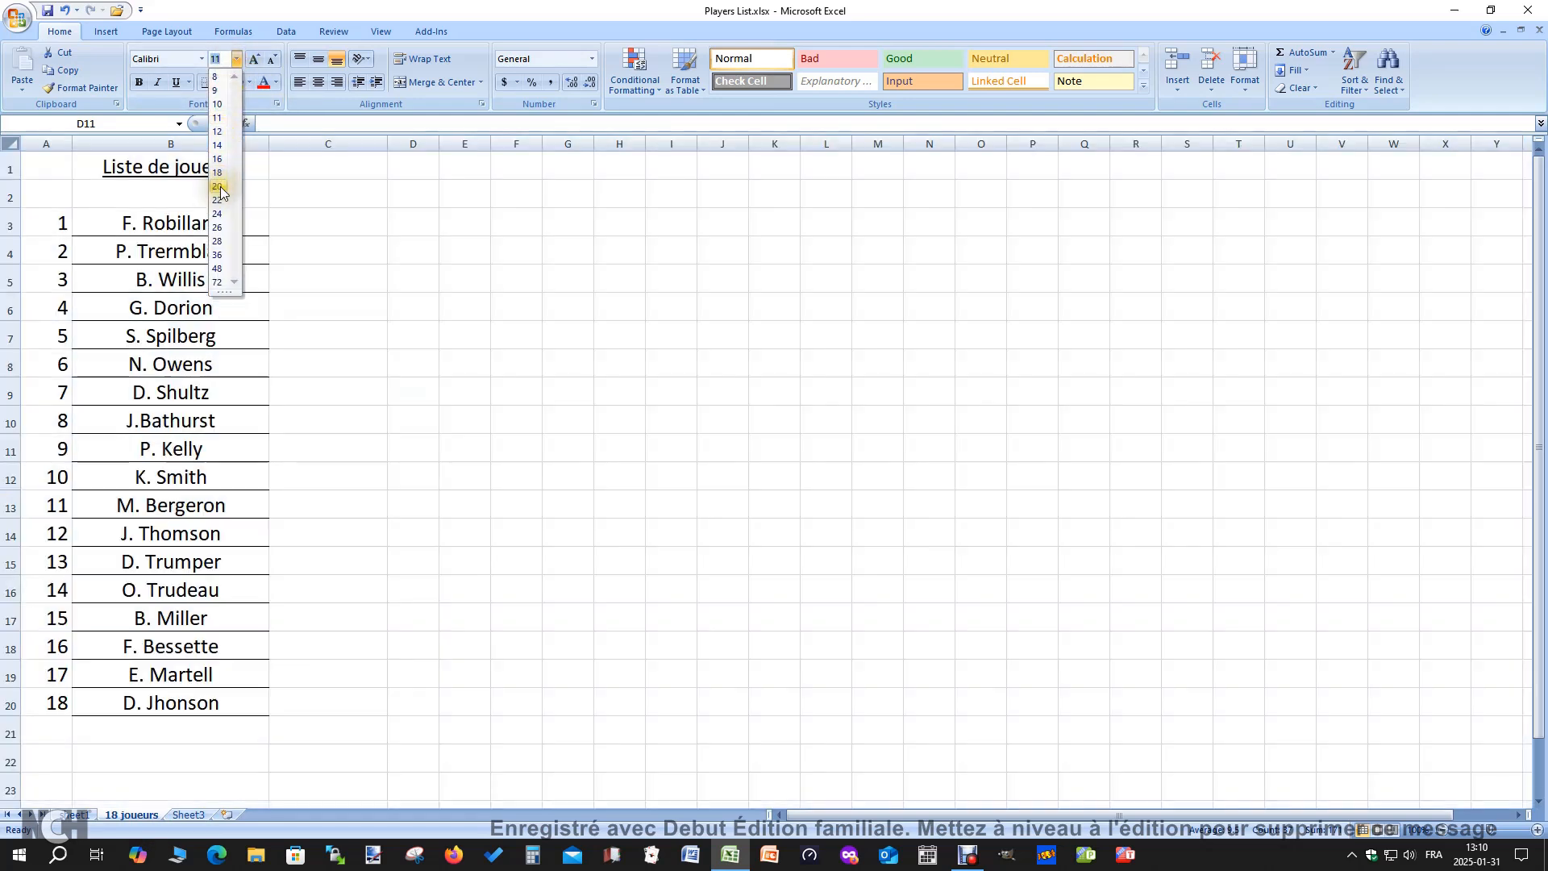
left_click(220, 188)
left_click(455, 415)
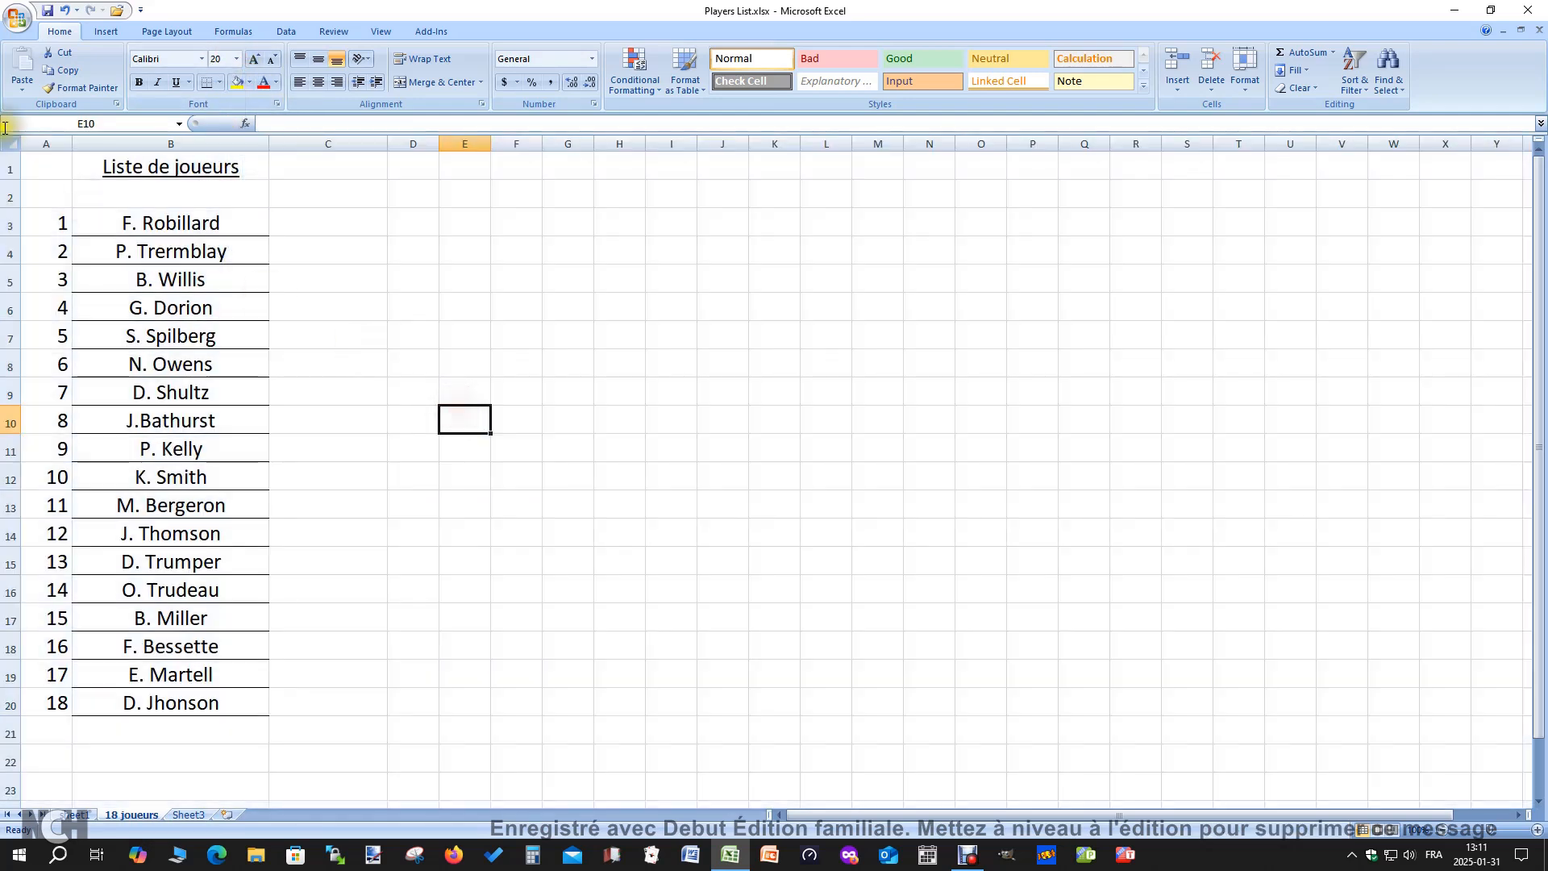
Check the filled 18-player list in the print preview, and return to the sheet
left_click(18, 17)
mouse_move(59, 196)
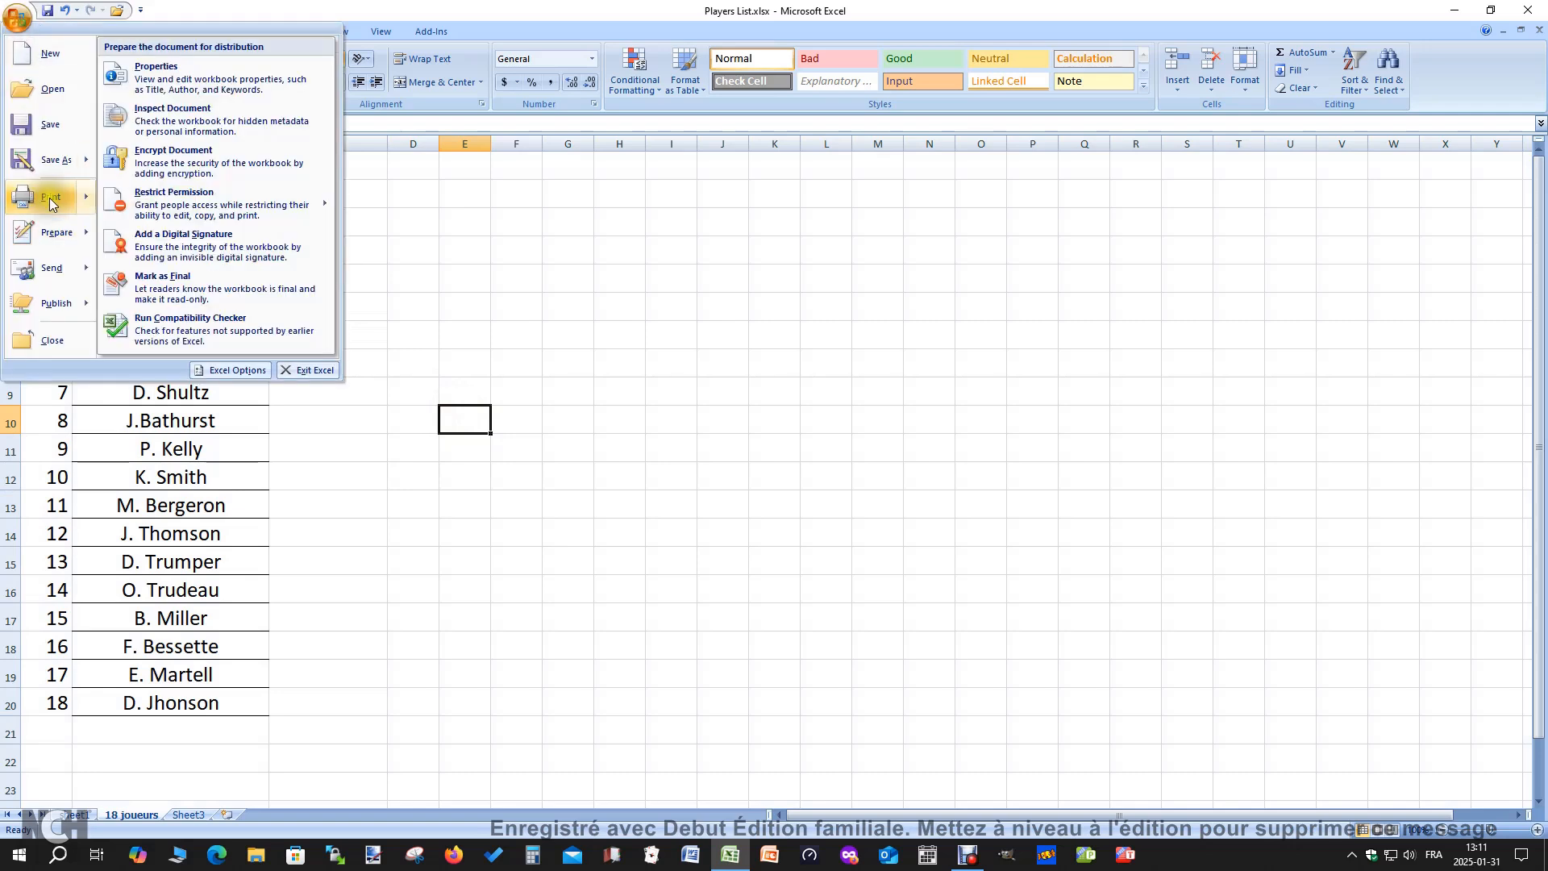
left_click(174, 156)
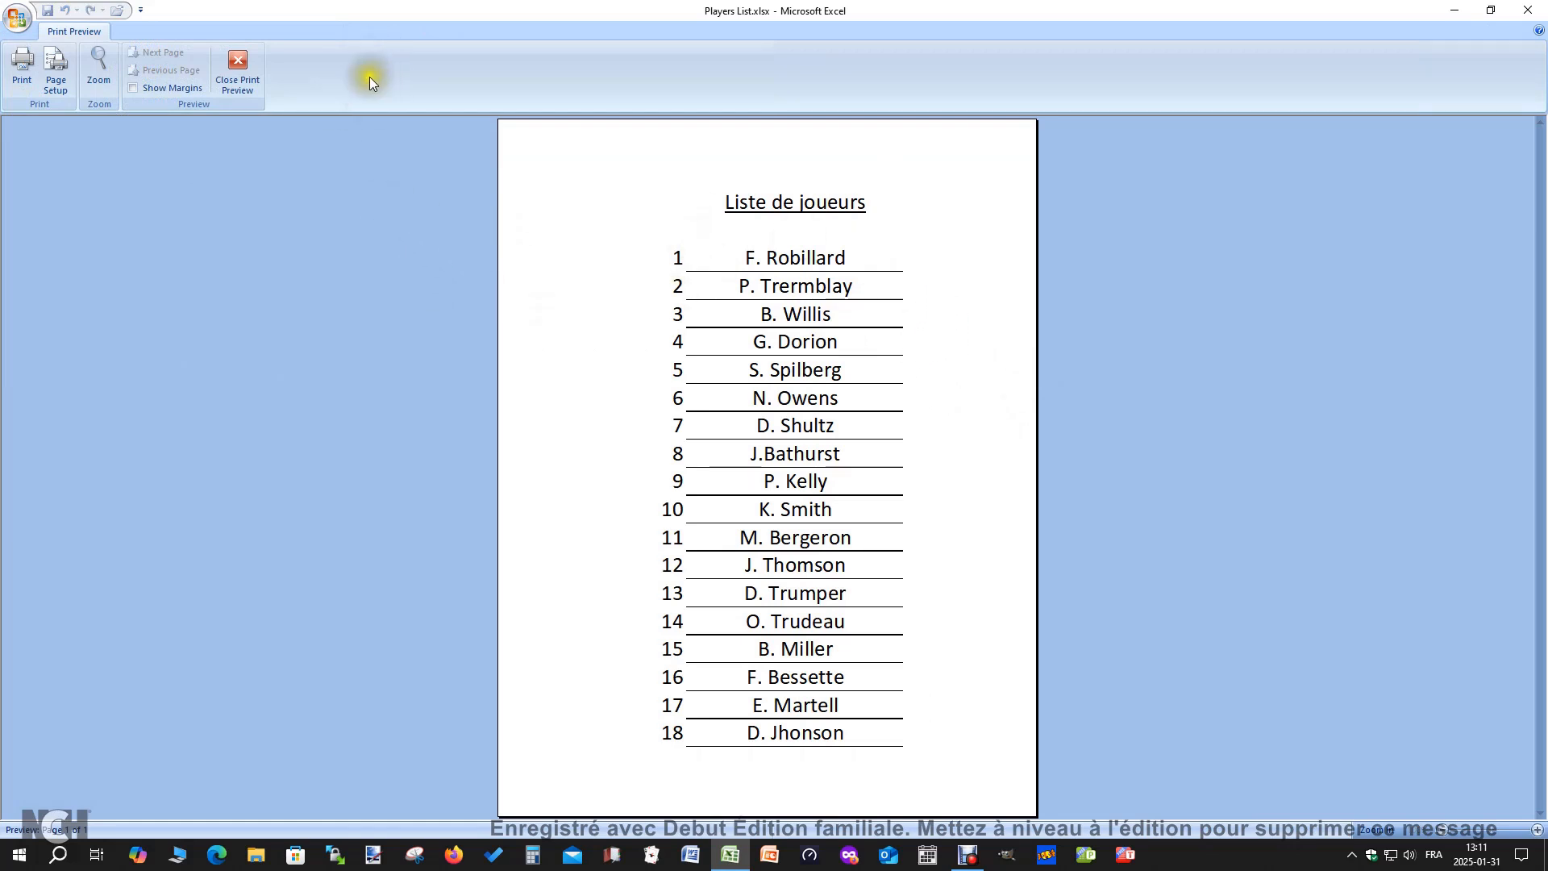
left_click(240, 61)
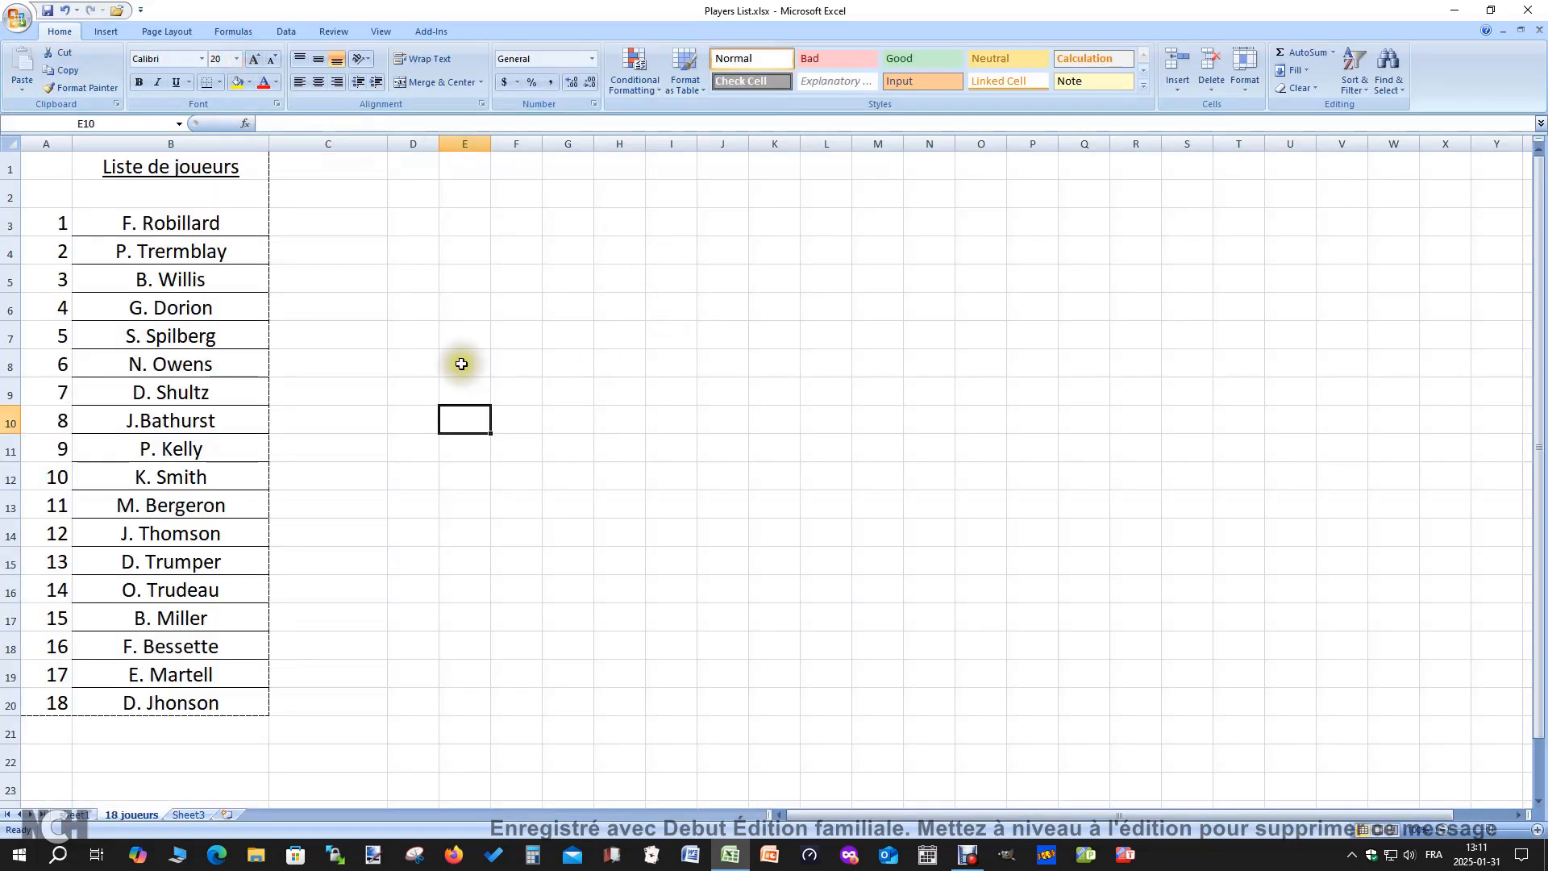
left_click(541, 553)
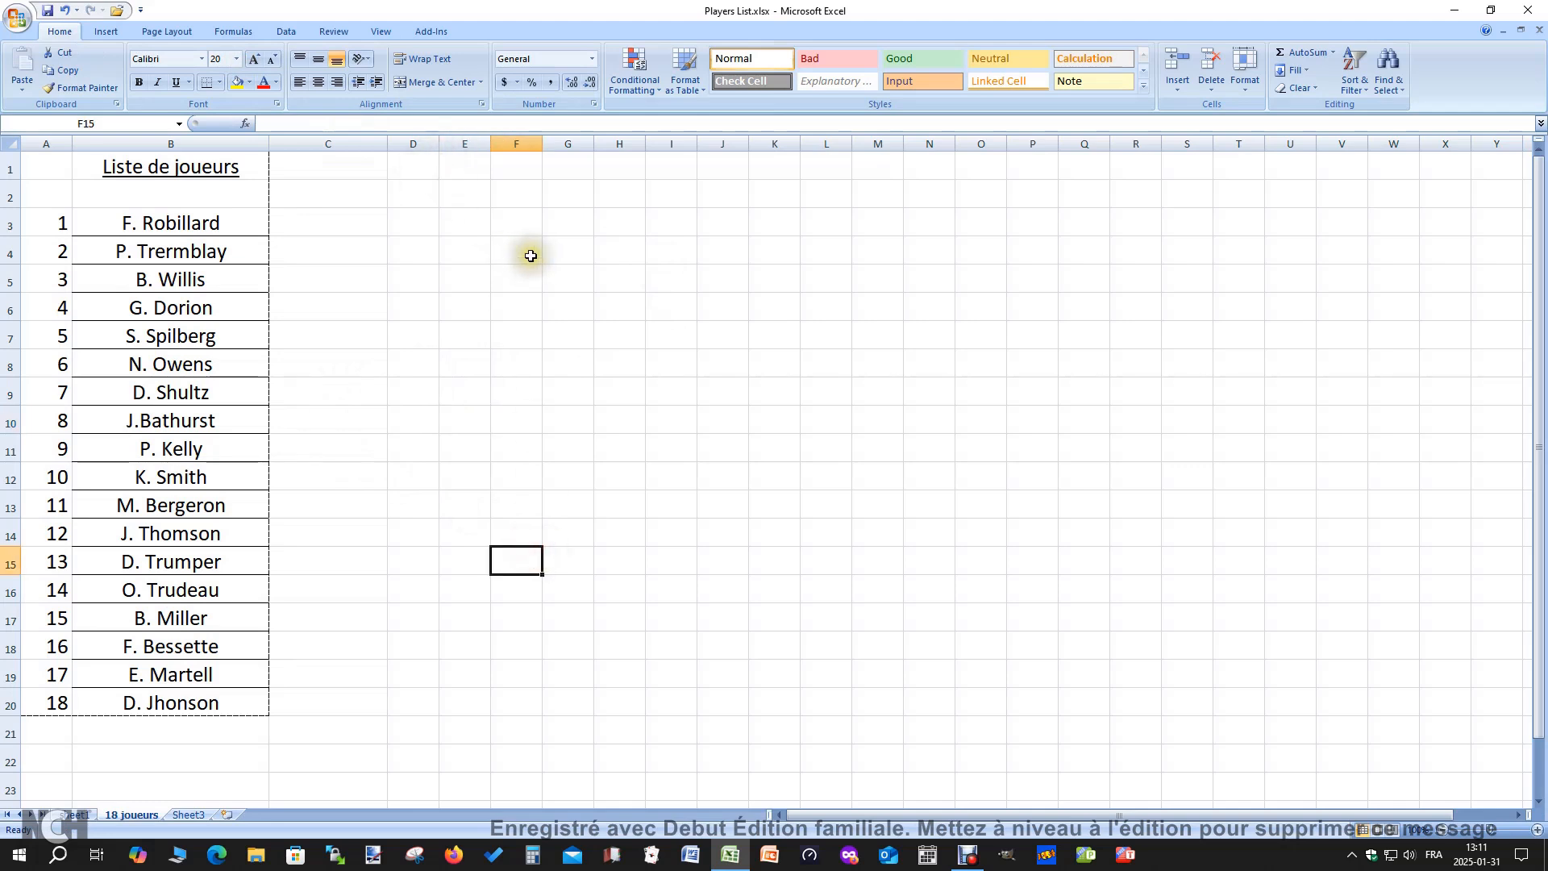
Enter the formula =rand() in cell C3, beside the first player's name
left_click(637, 388)
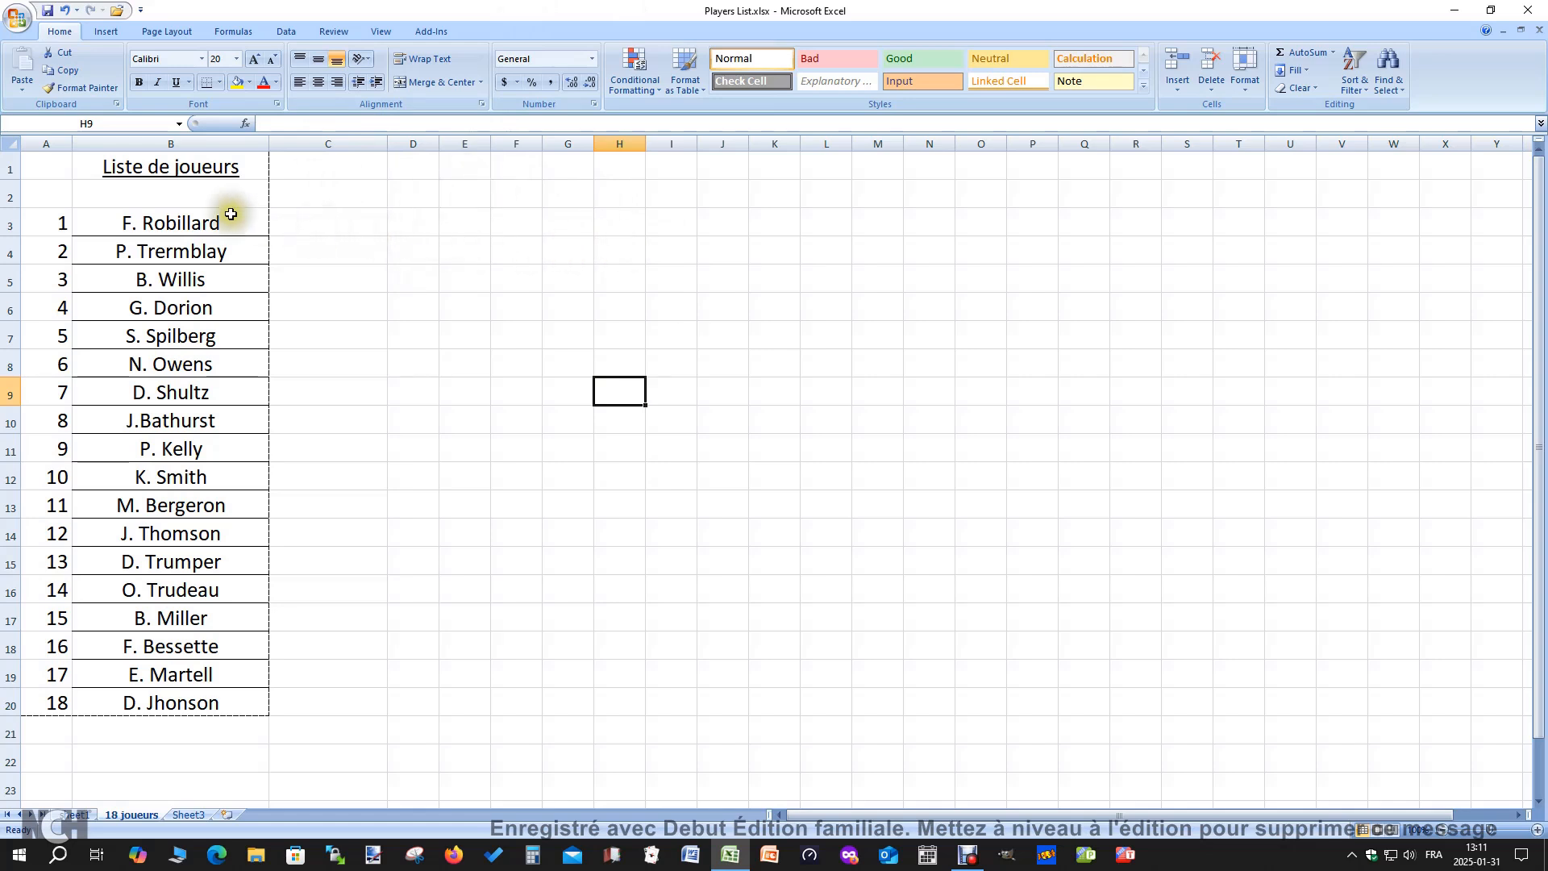
left_click(330, 229)
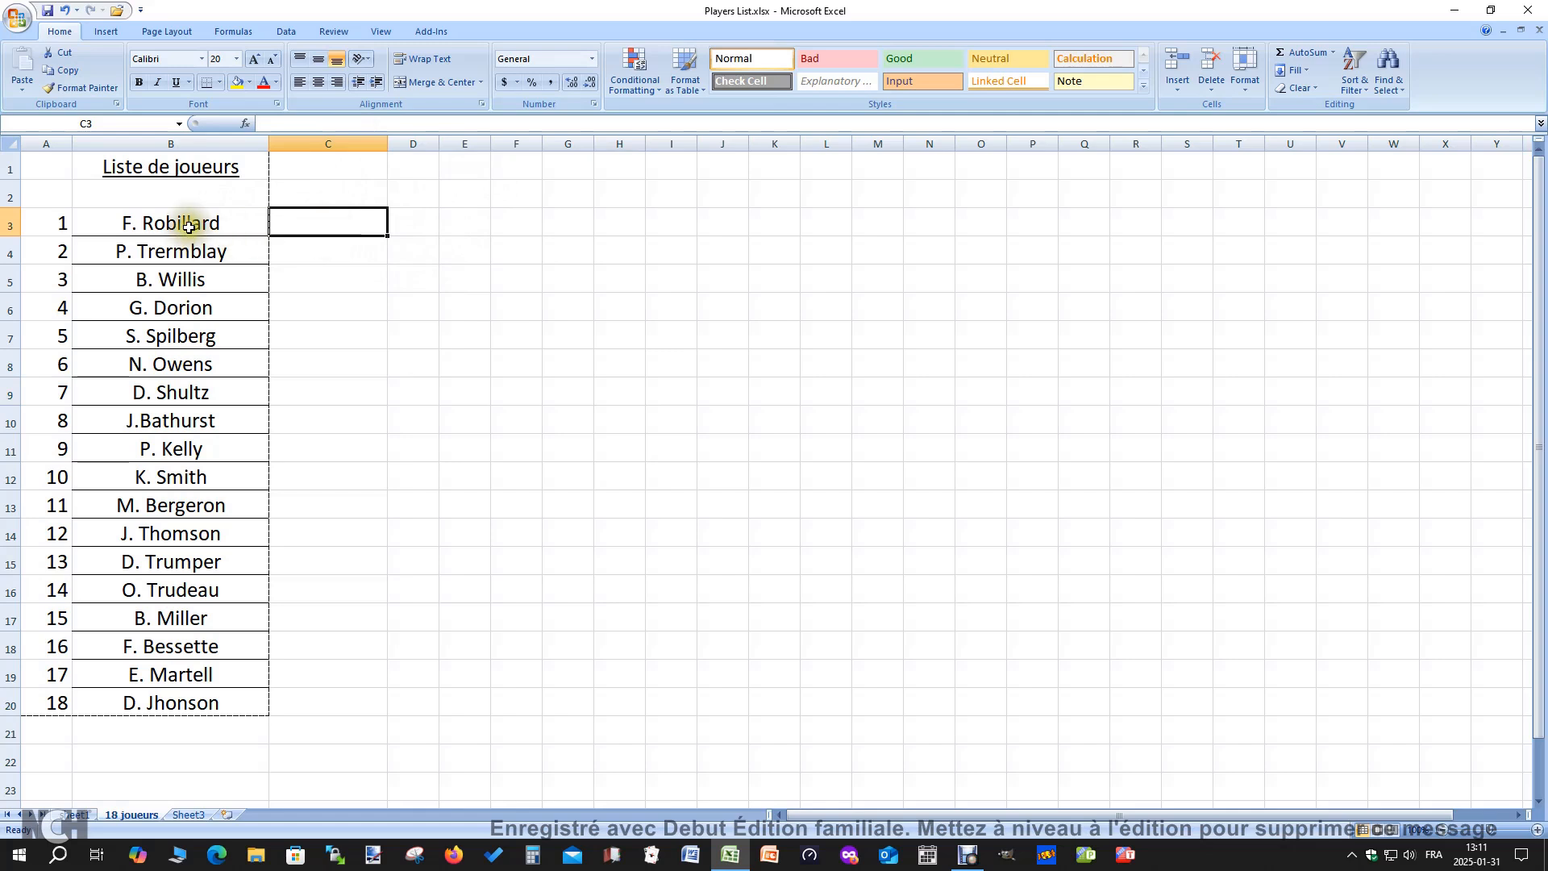
left_click(276, 125)
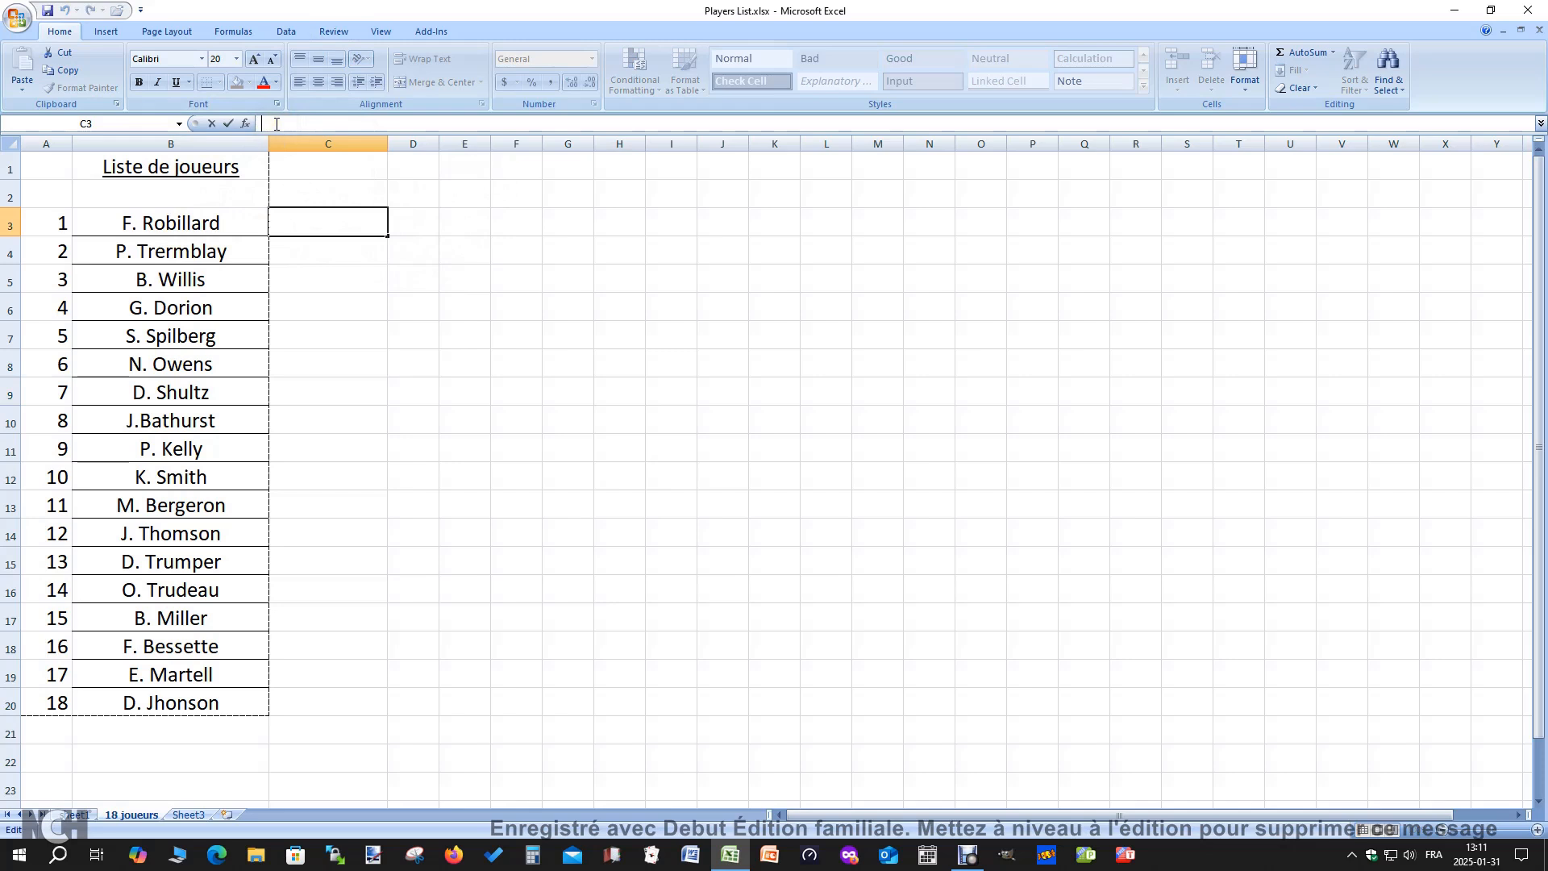
type("=rand")
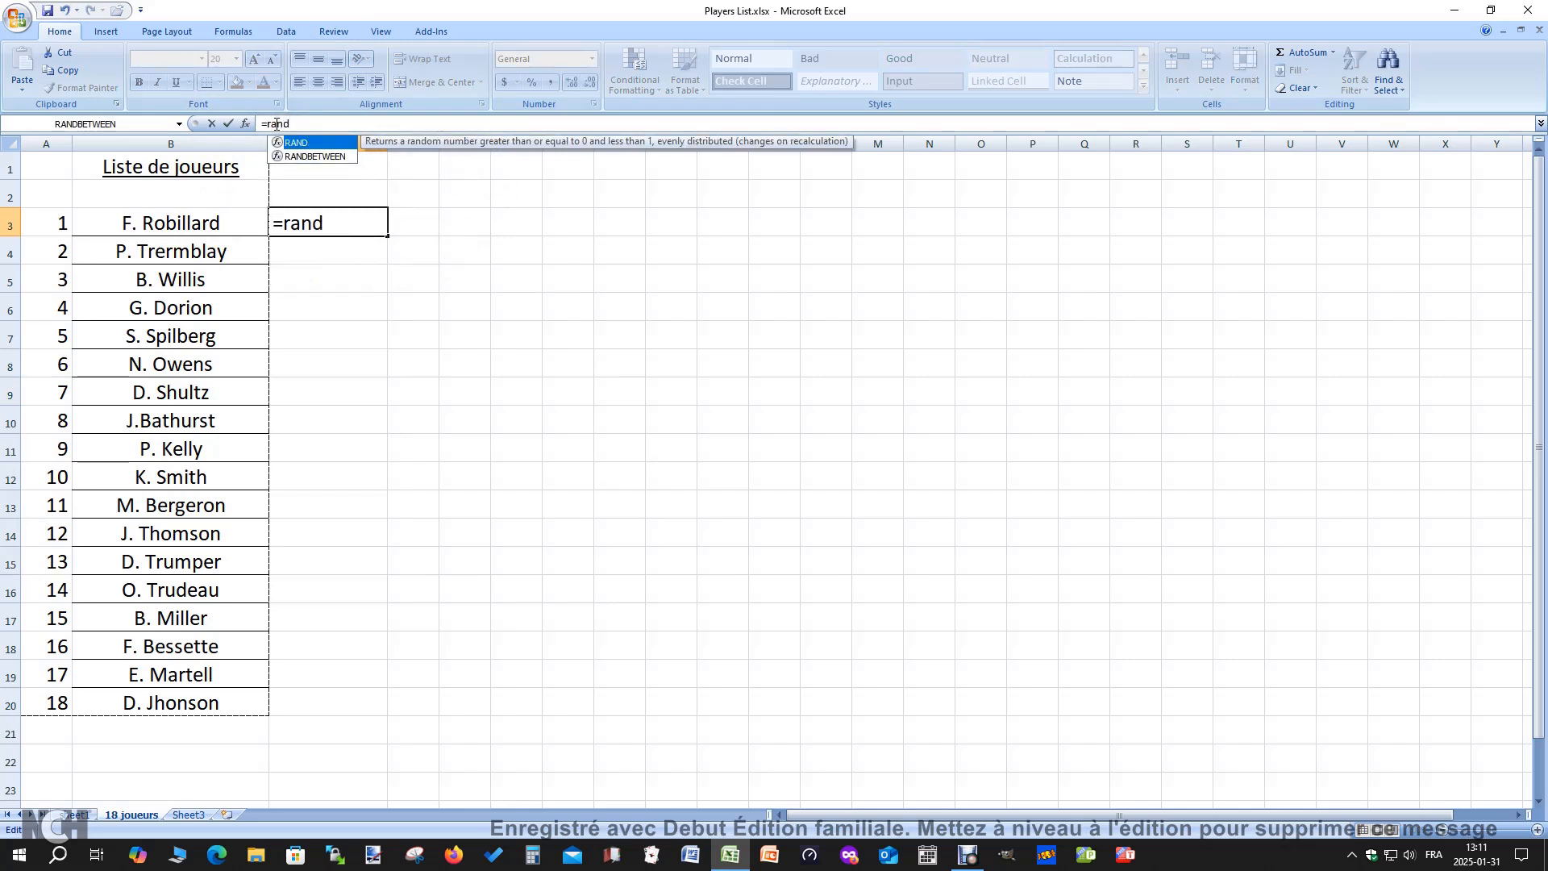
type("(")
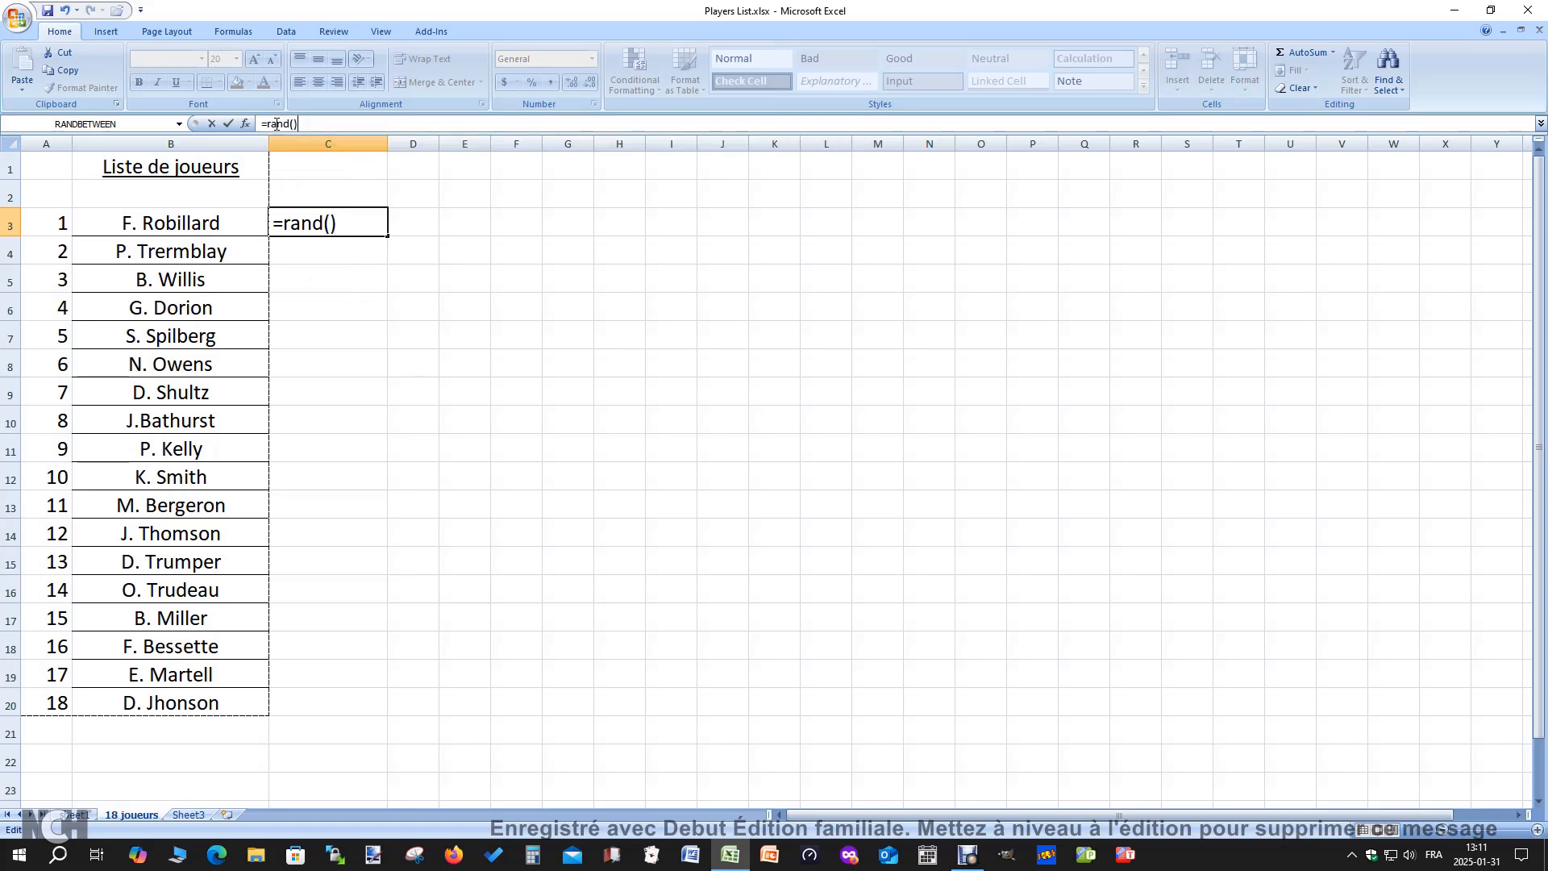
key("Return")
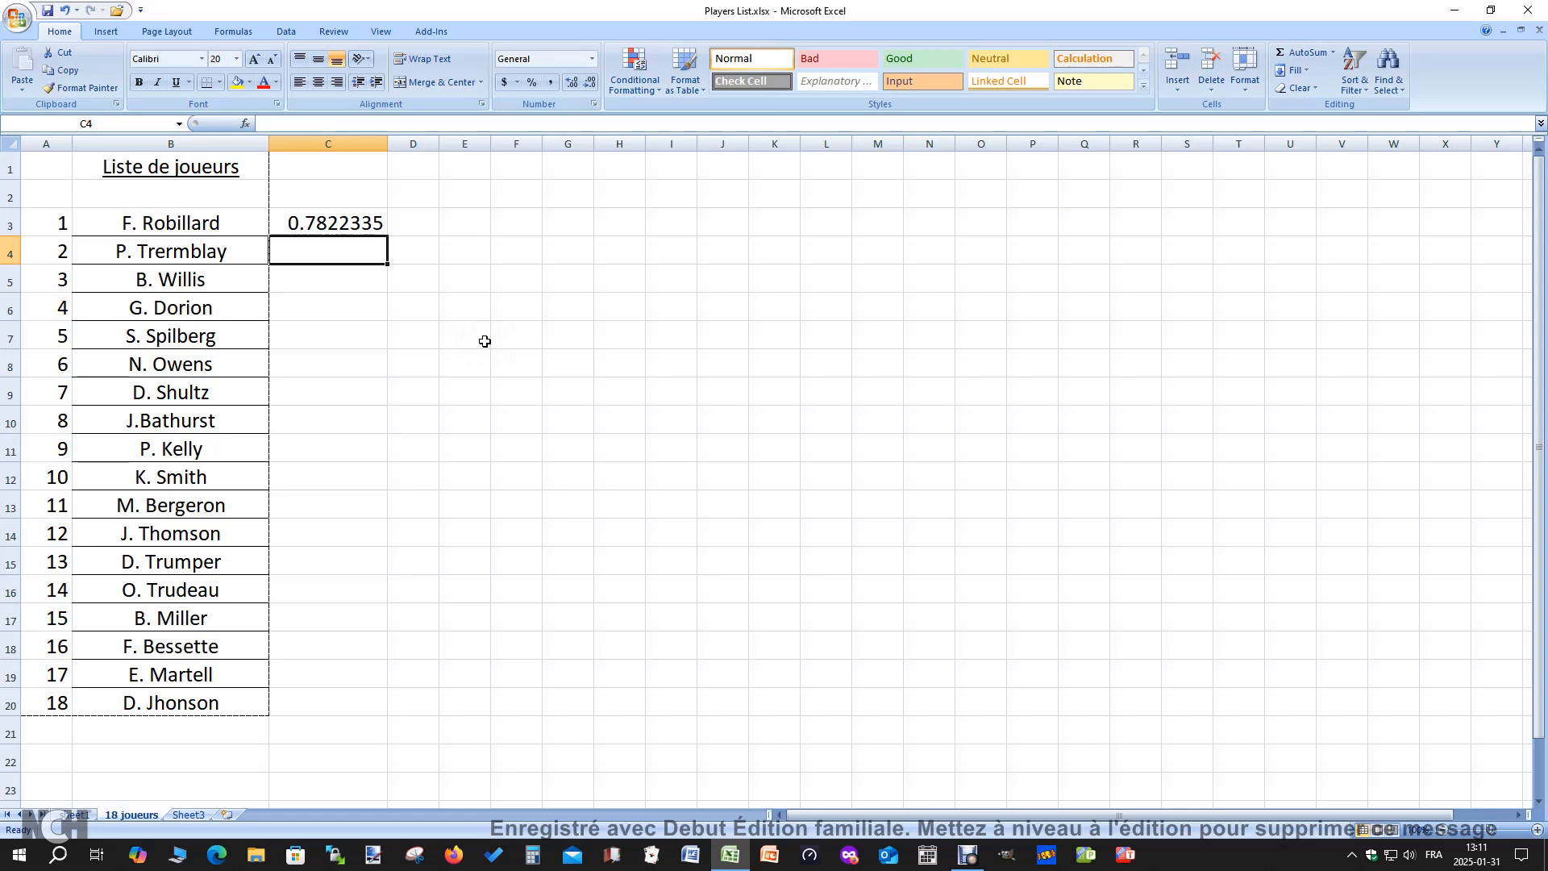
Fill the random number formula from C3 down to C20, beside all 18 players
left_click(346, 226)
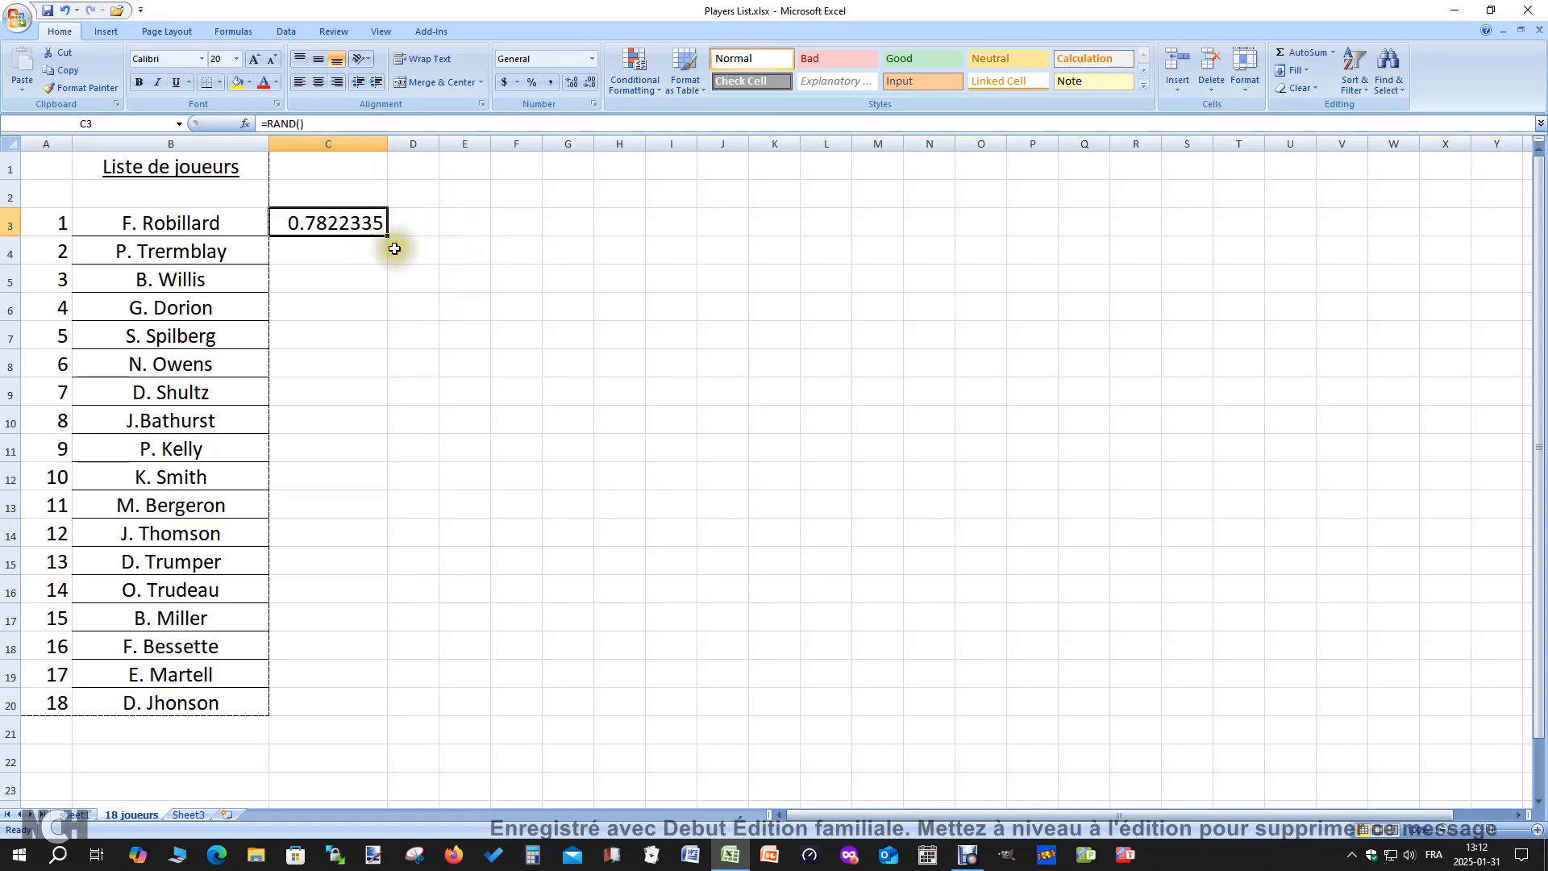
left_click_drag(387, 236, 355, 702)
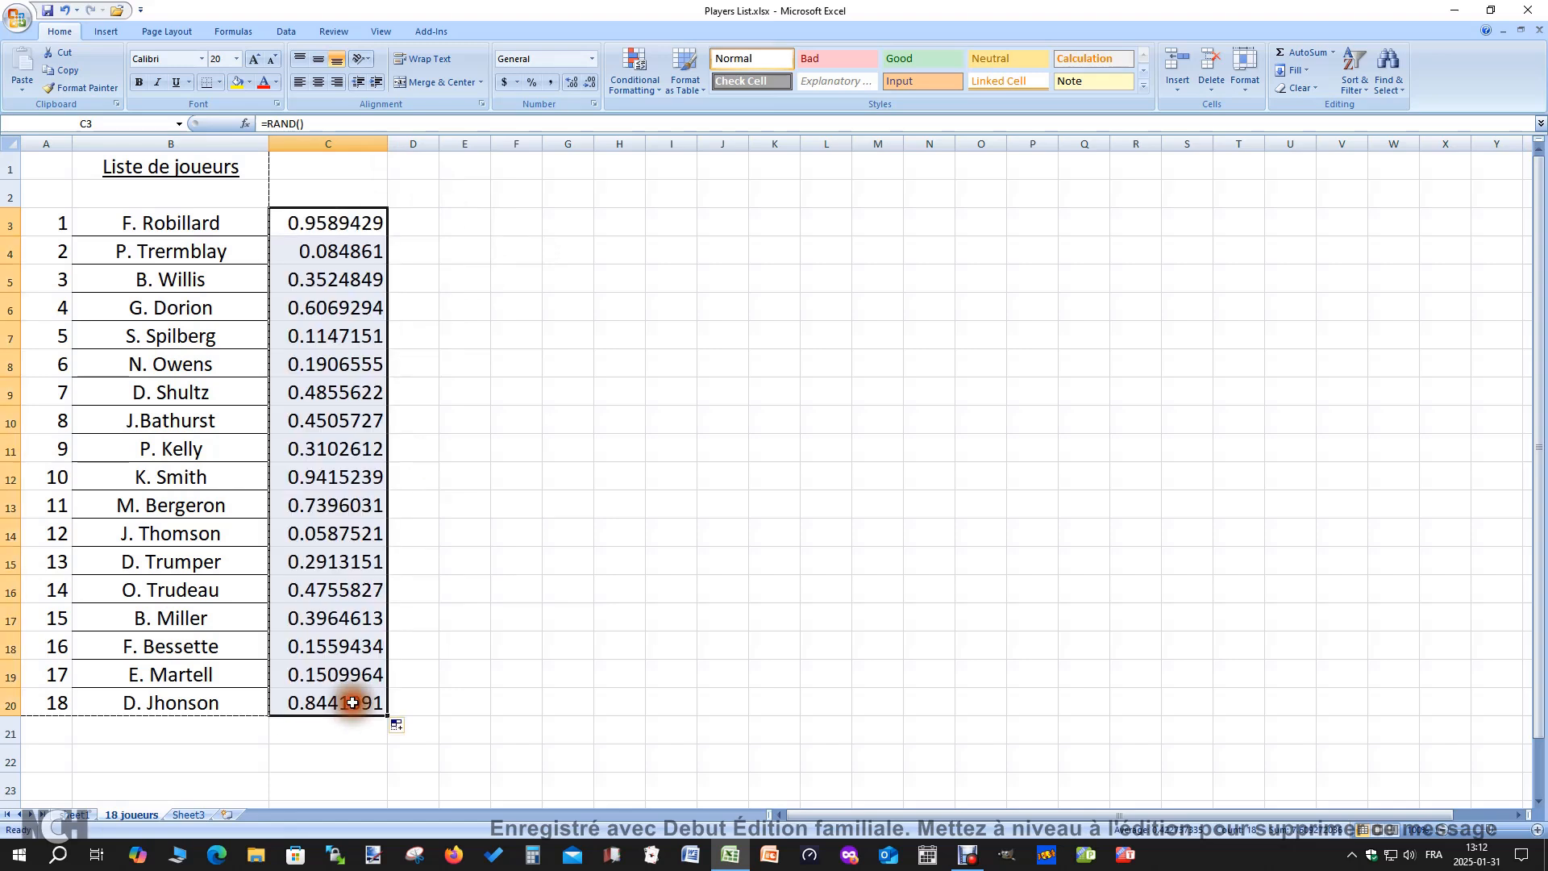
left_click(584, 625)
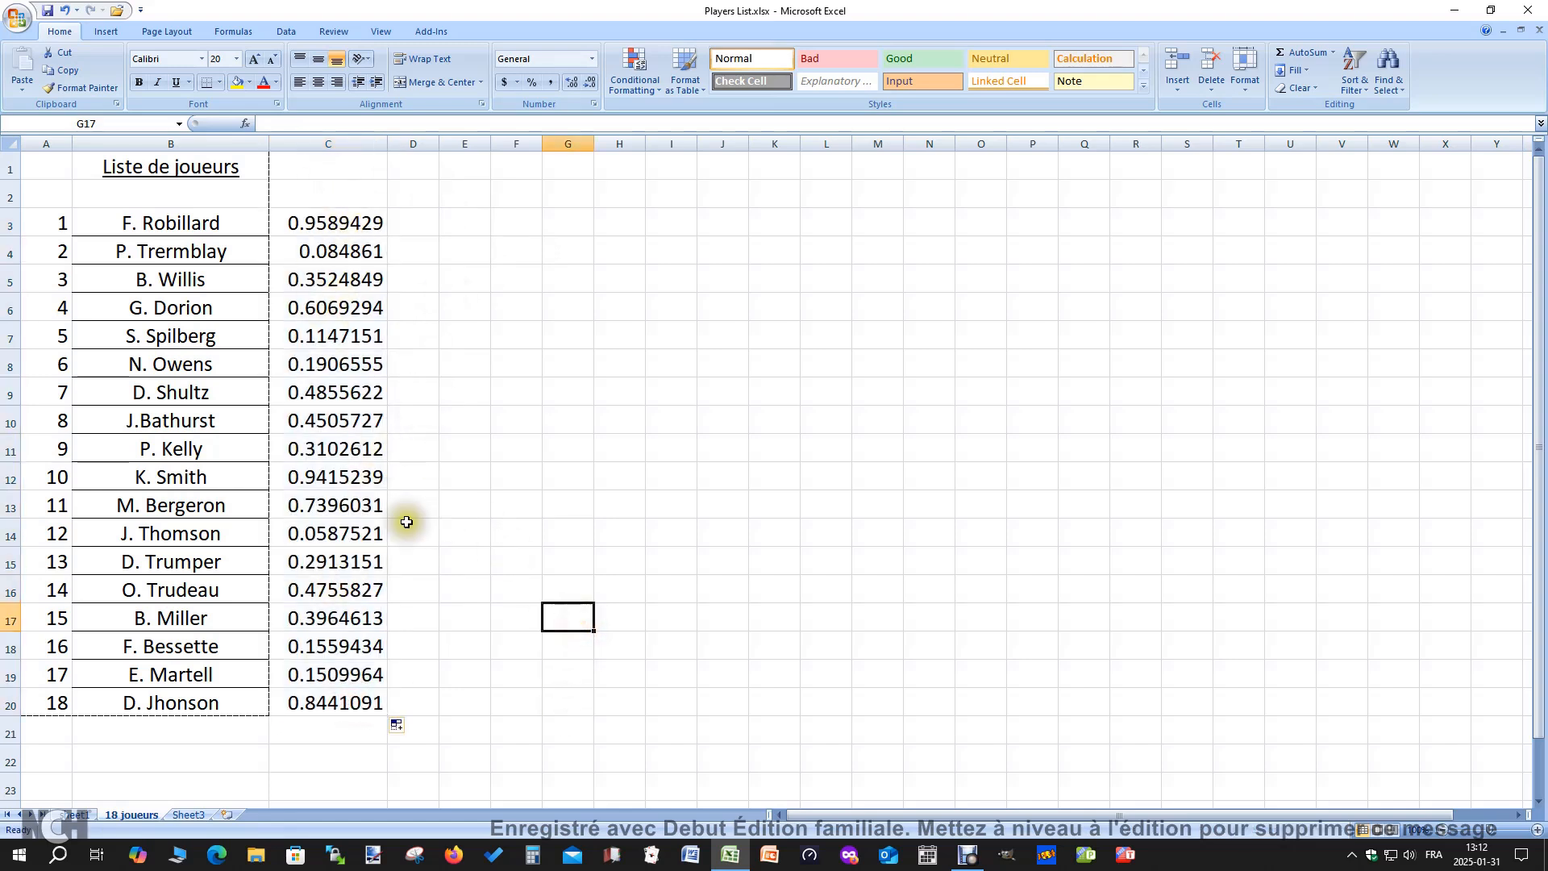
Inspect several of the filled cells in column C to review their random number formulas
left_click(331, 397)
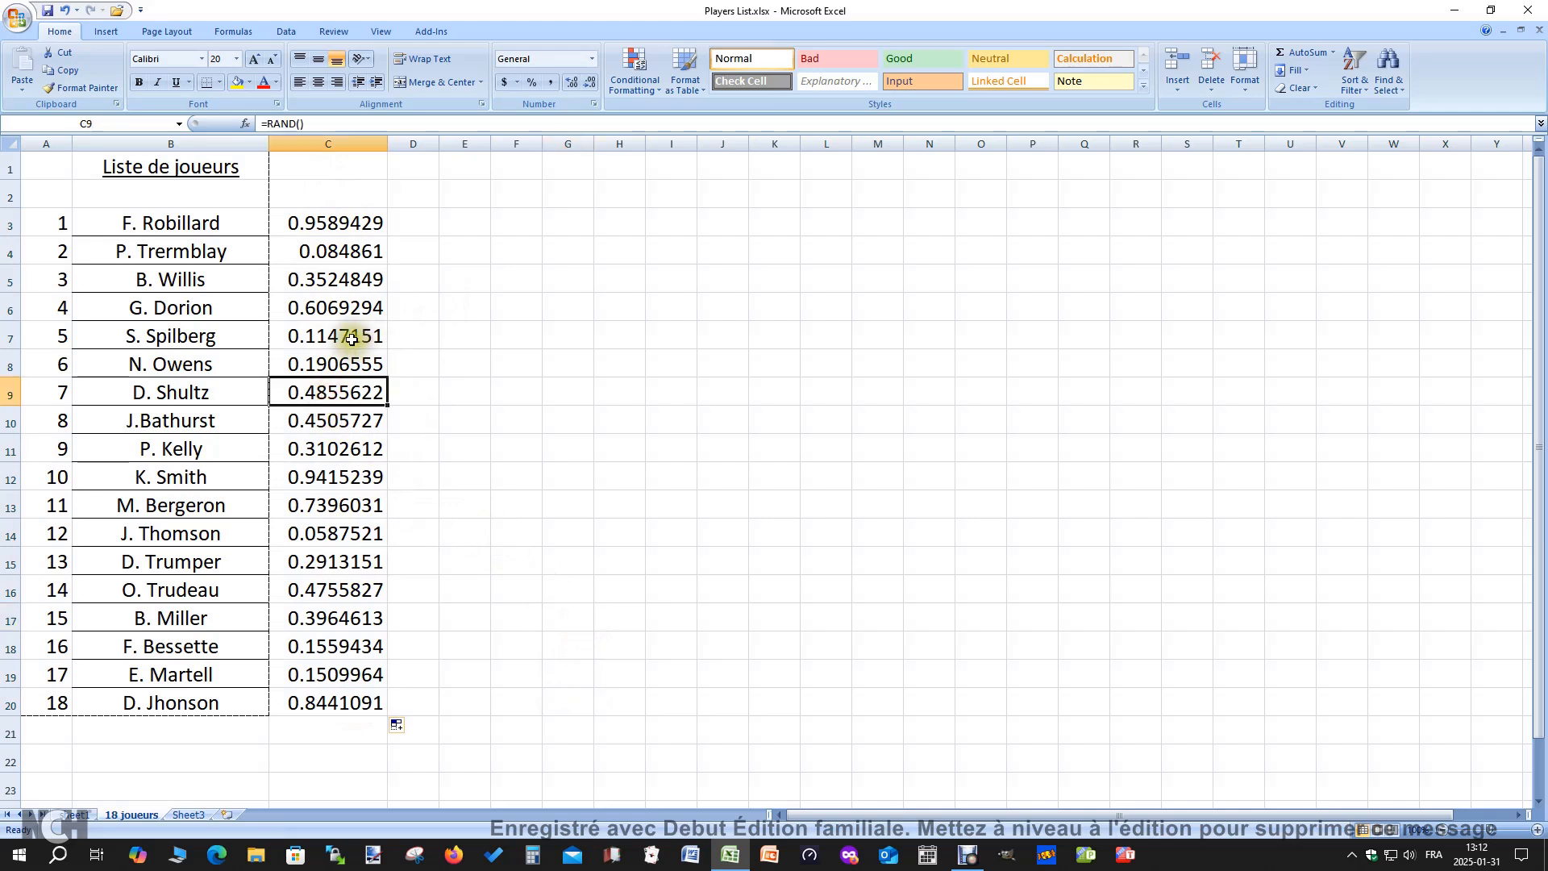
left_click(351, 339)
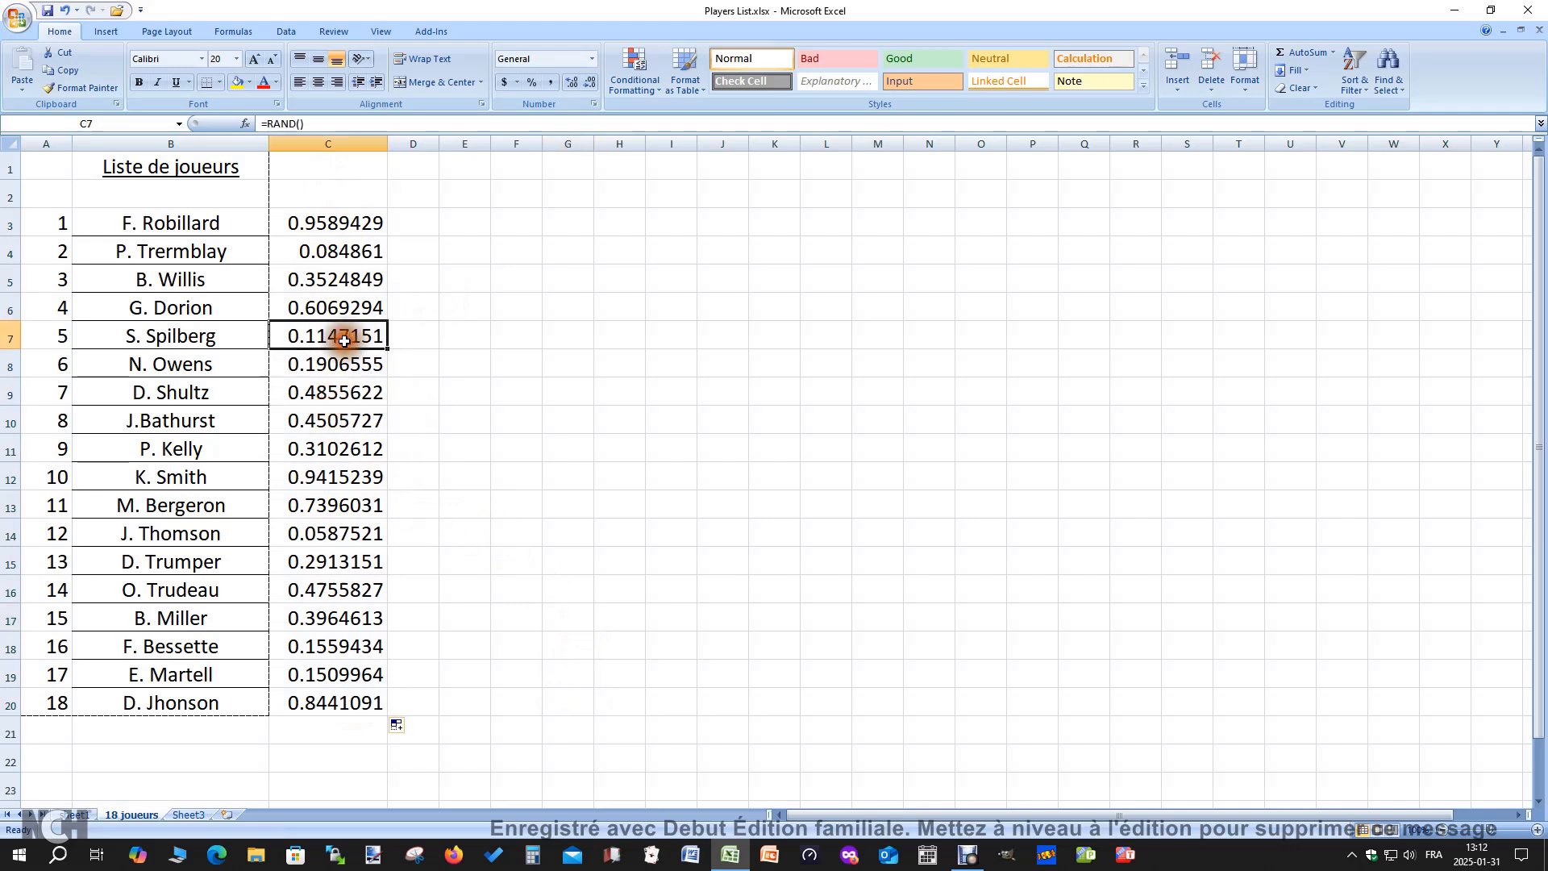
left_click(314, 424)
left_click(325, 488)
left_click(333, 528)
left_click(337, 562)
left_click(577, 524)
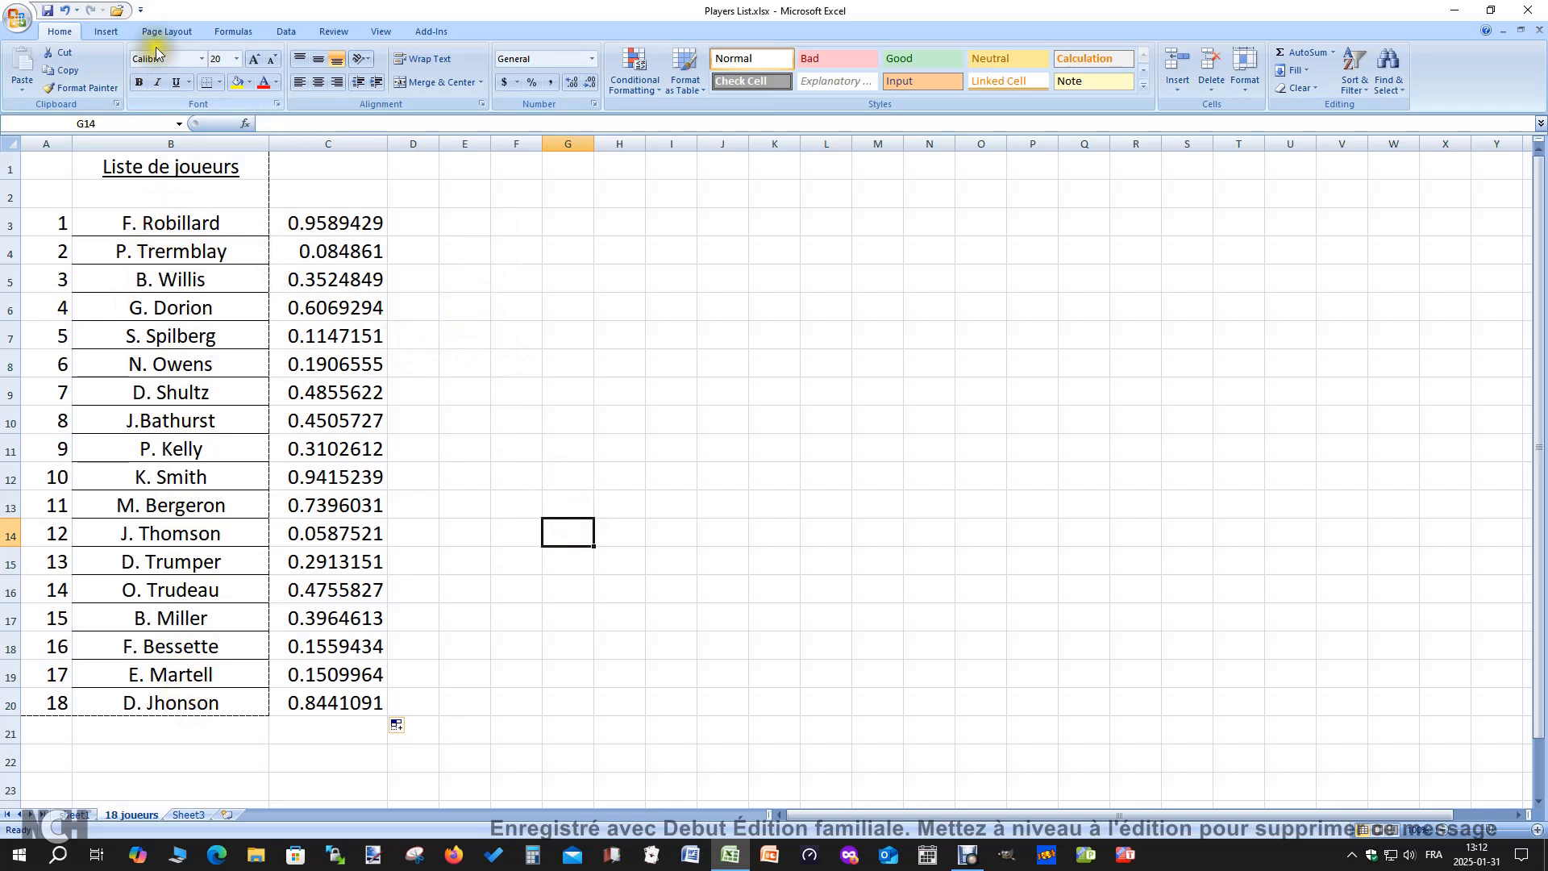
left_click(521, 289)
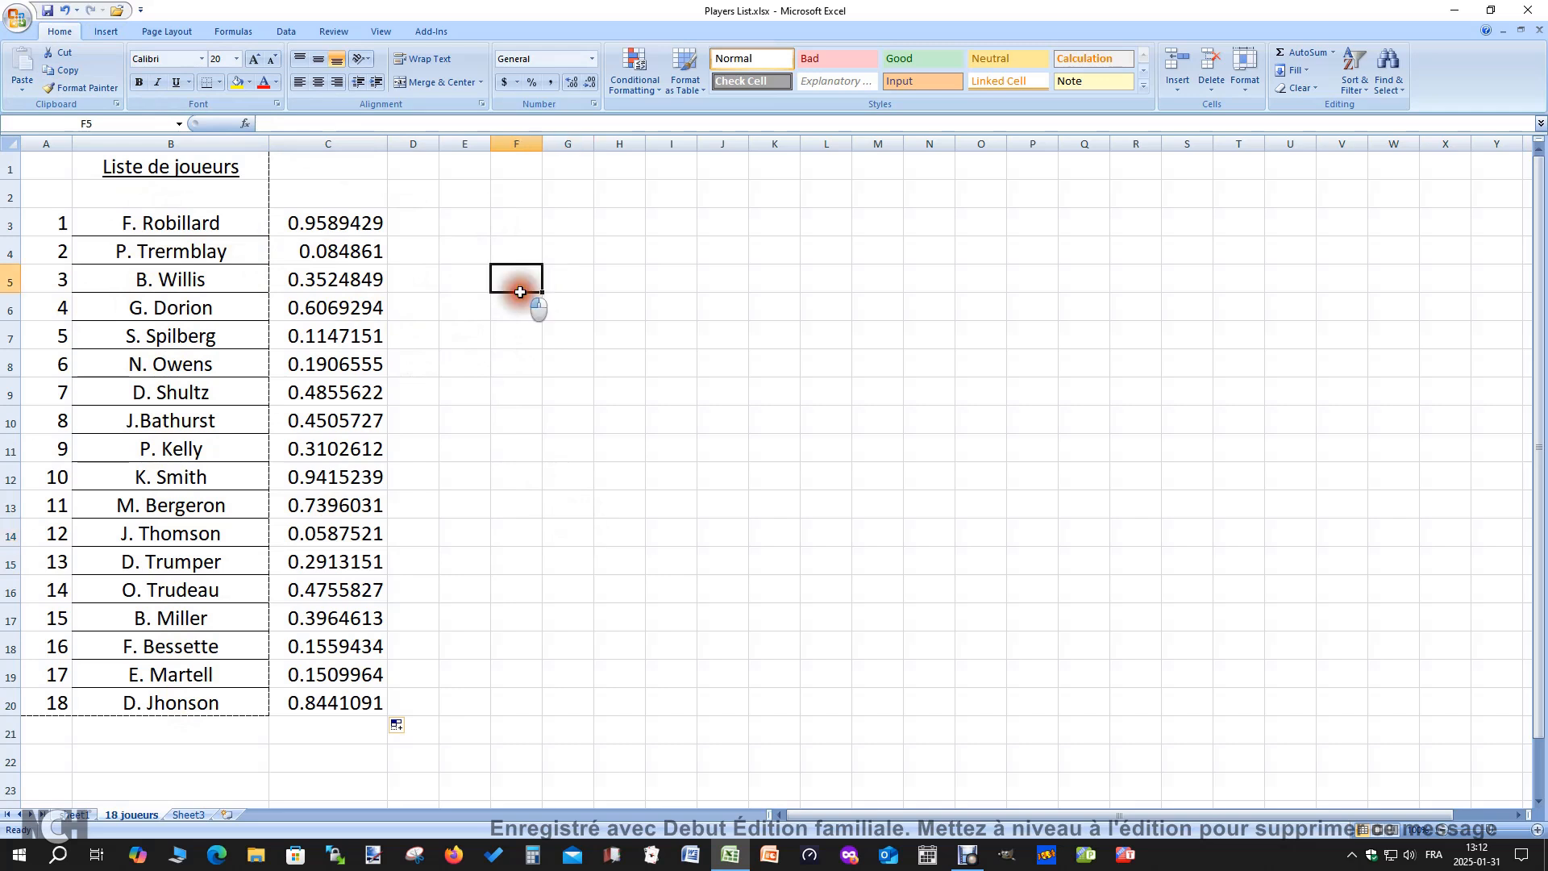
left_click_drag(193, 229, 331, 696)
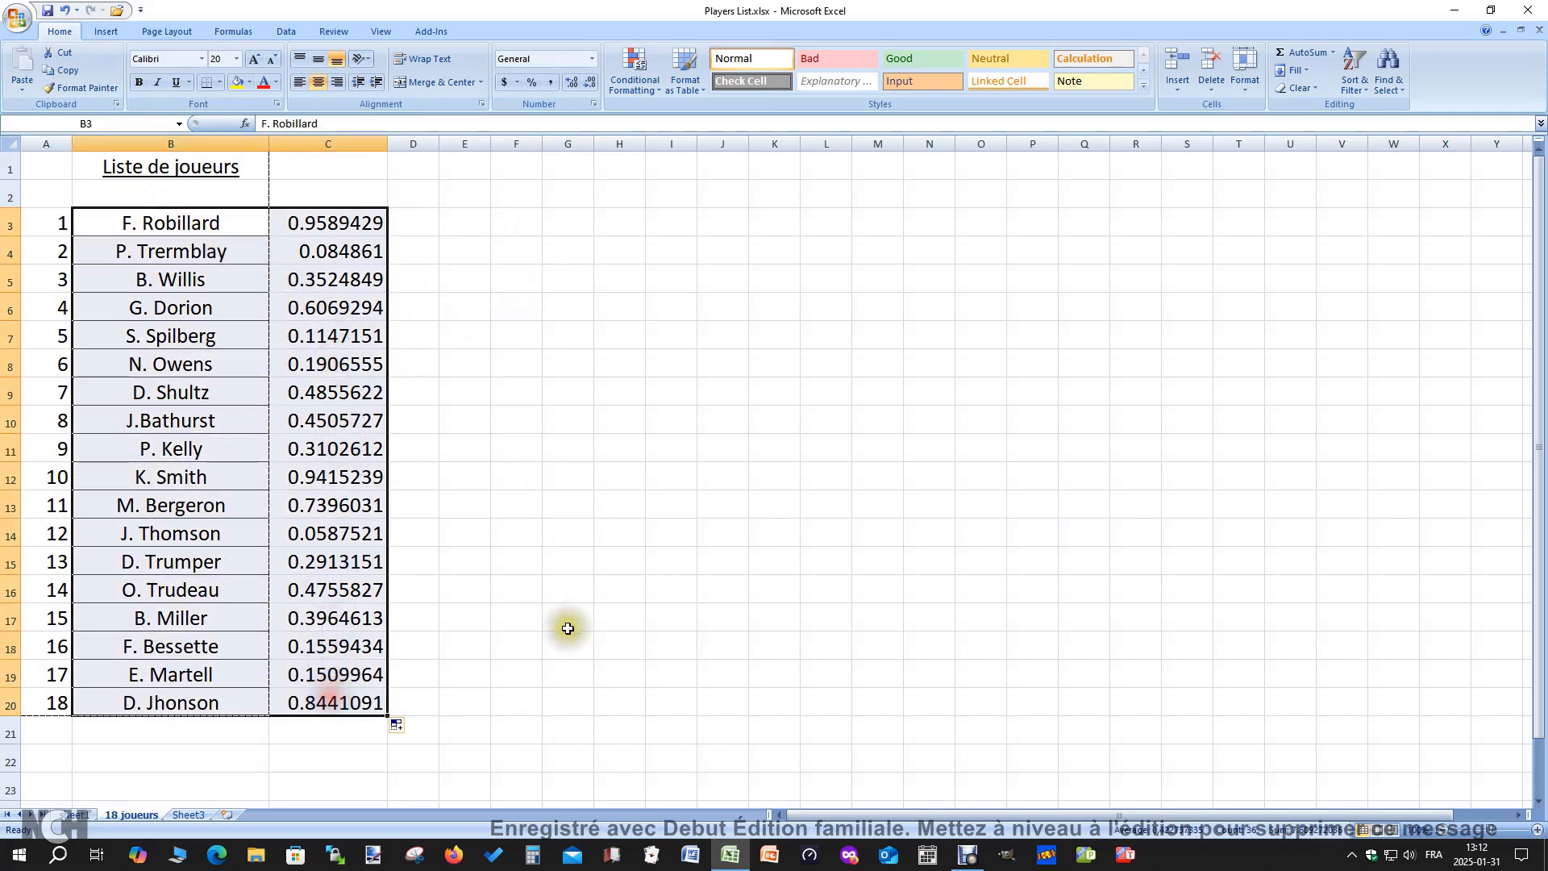
key("ctrl+d")
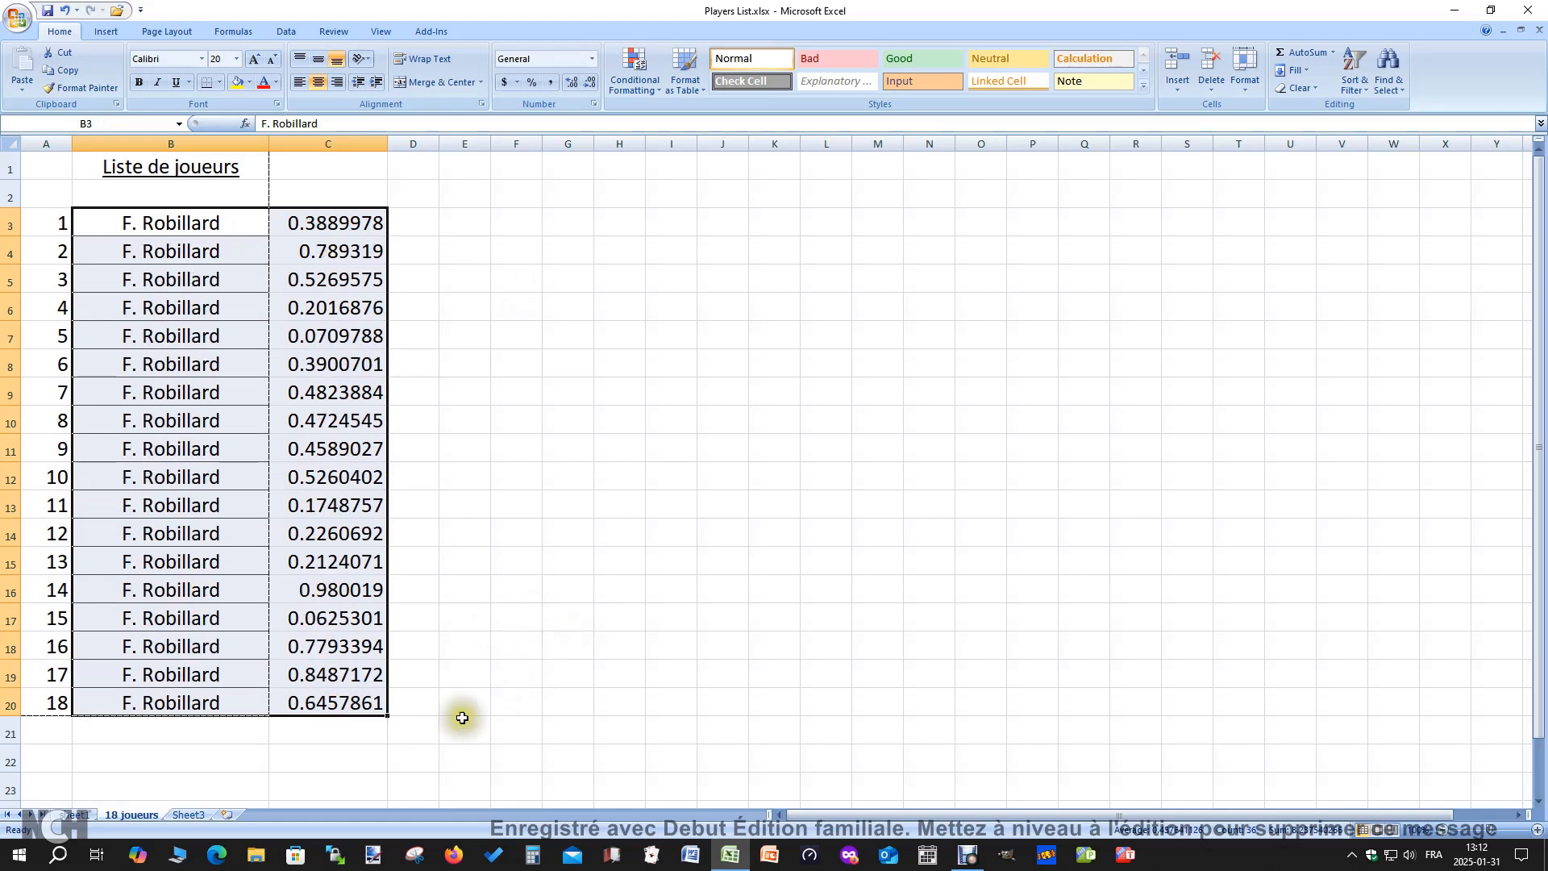
left_click(445, 700)
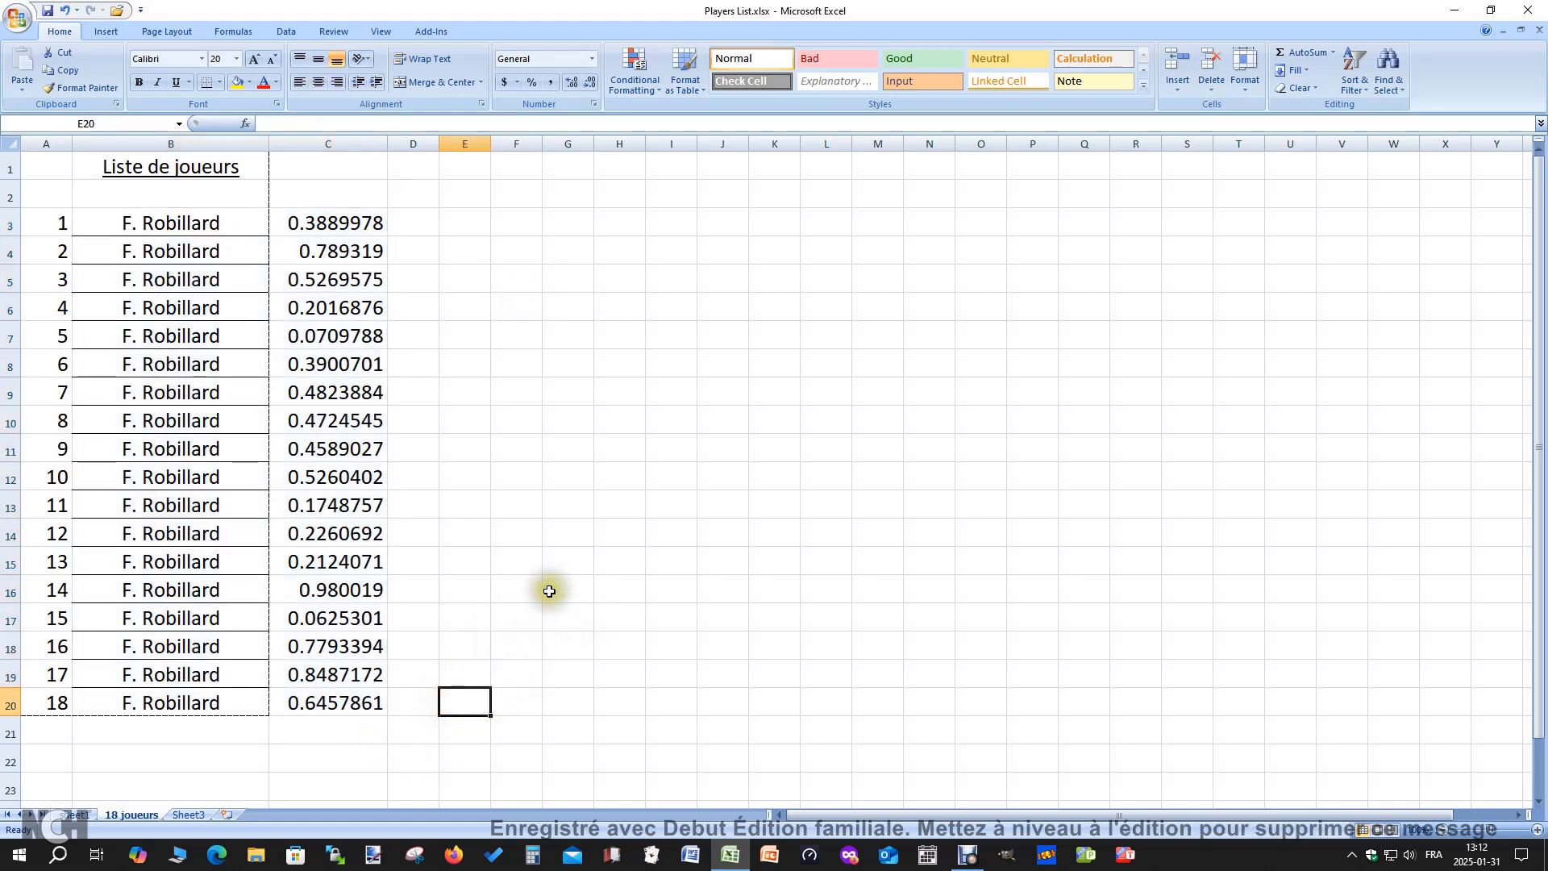
key("ctrl+z")
left_click(533, 456)
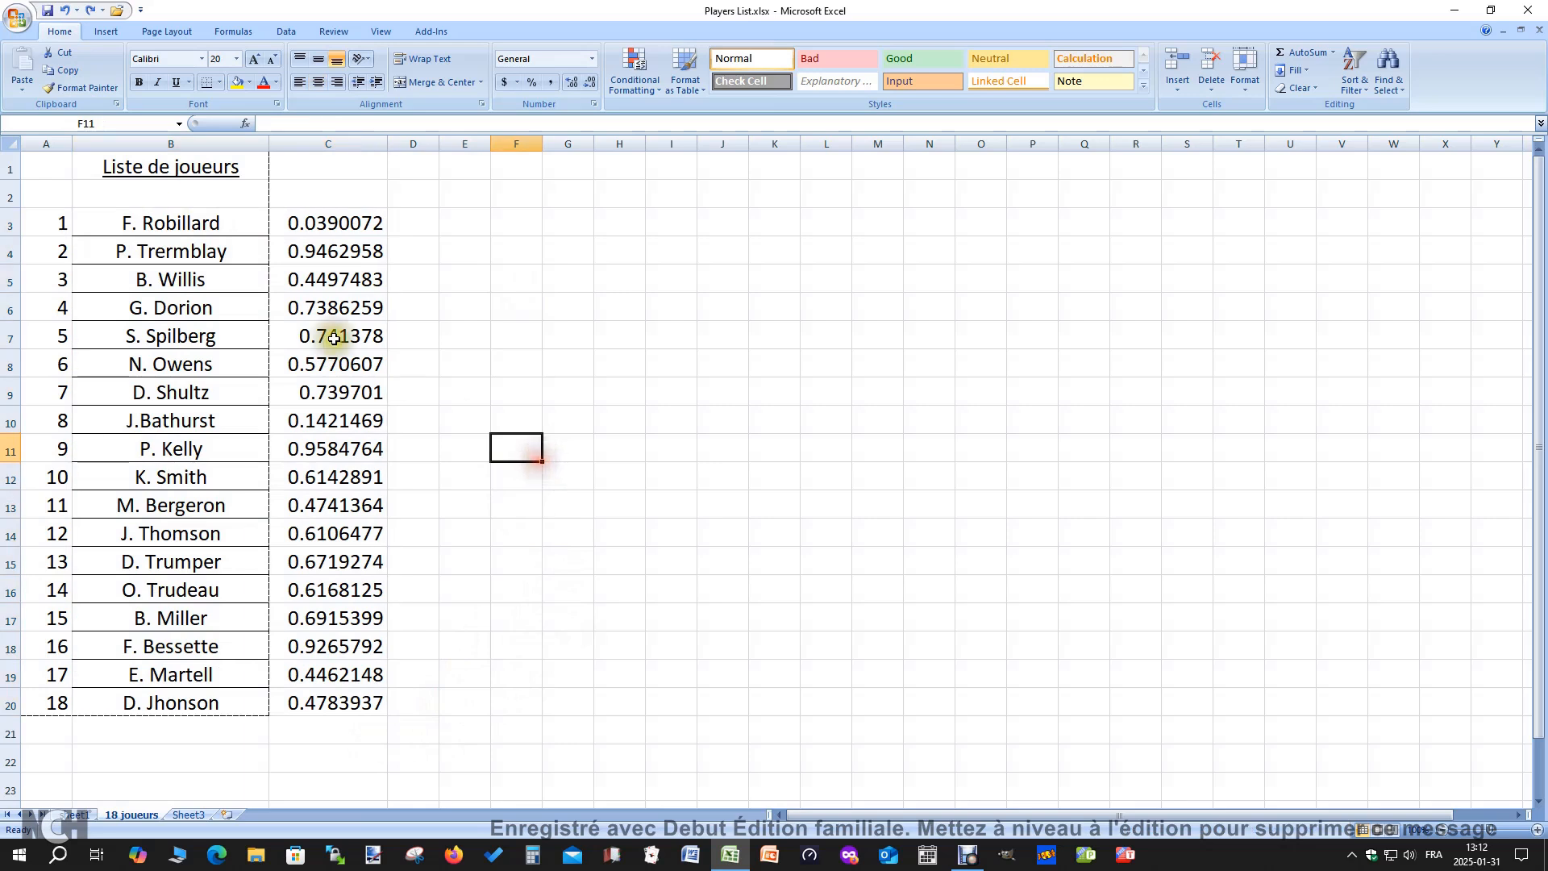
Sort the player names and random numbers in B3:C20 by the values in Column C, Smallest to Largest
left_click_drag(203, 232, 357, 699)
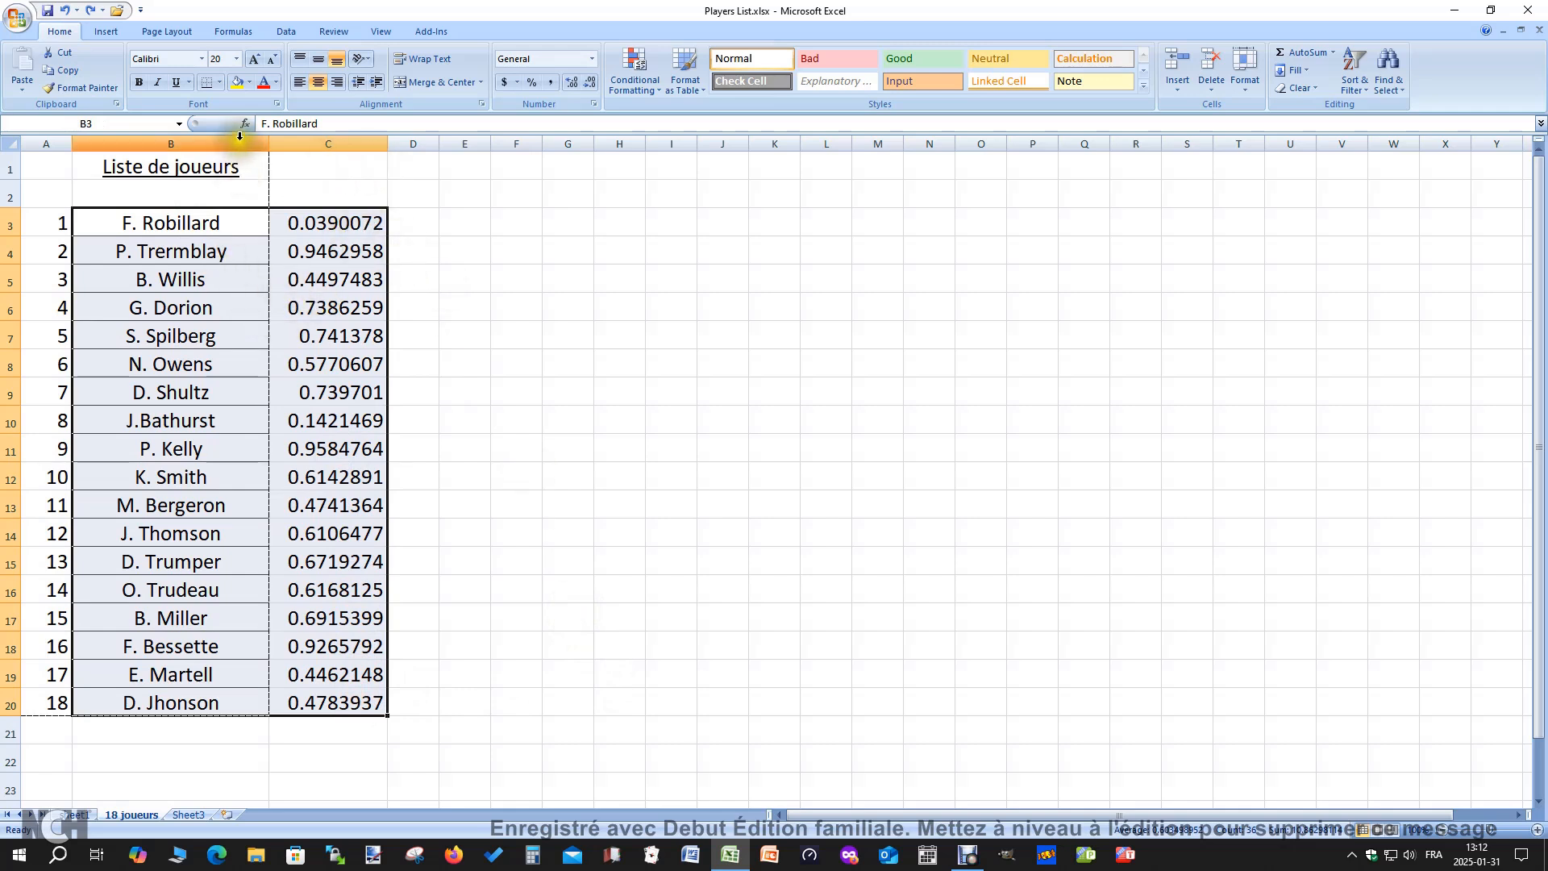
left_click(282, 35)
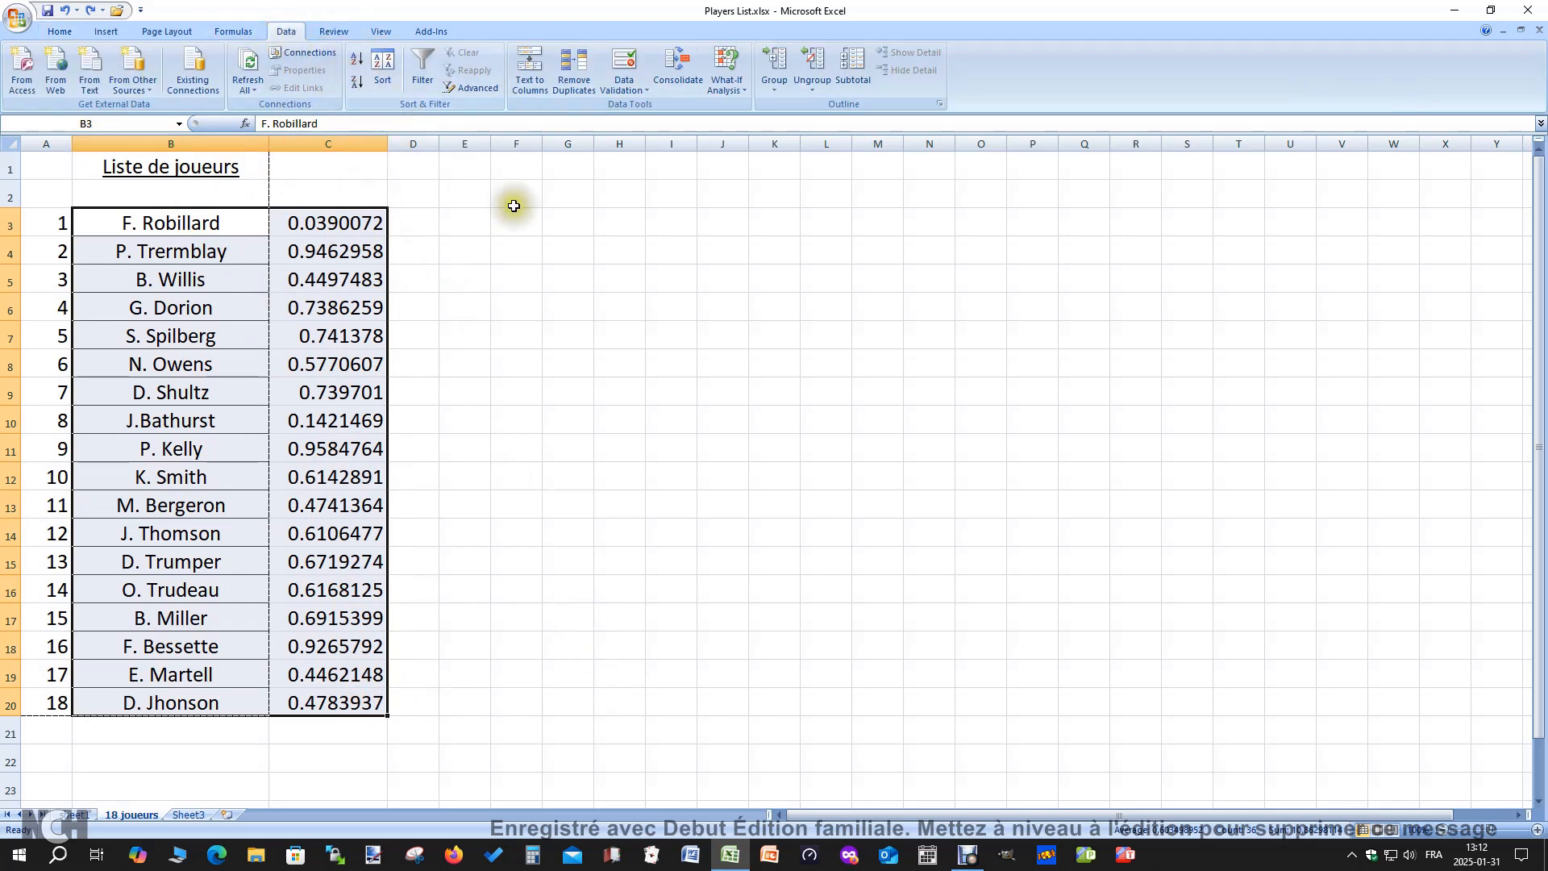
left_click(384, 69)
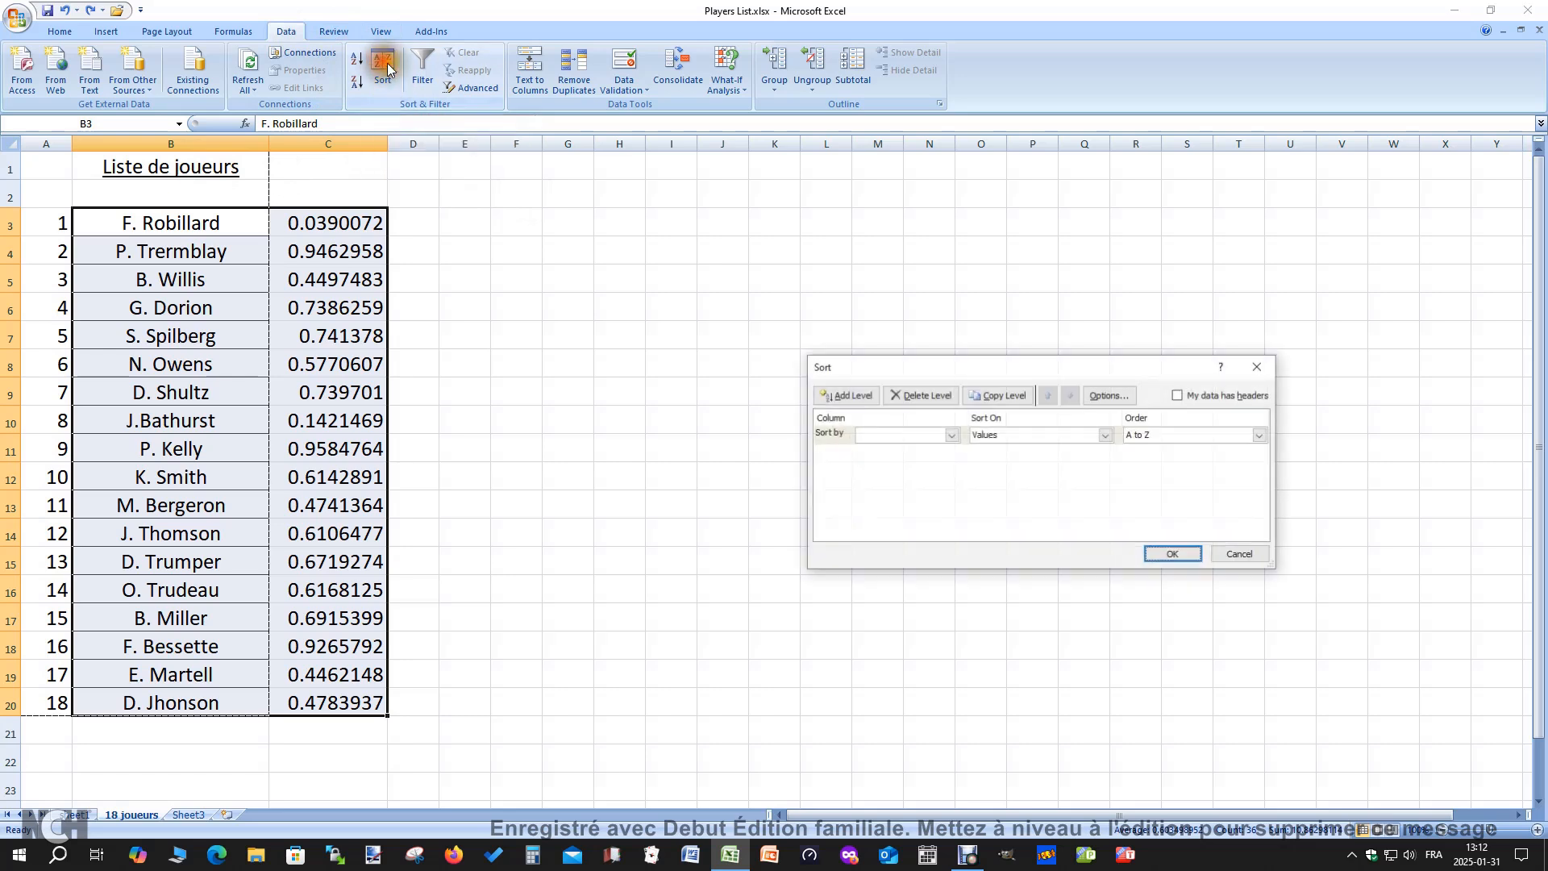
left_click_drag(985, 366, 908, 330)
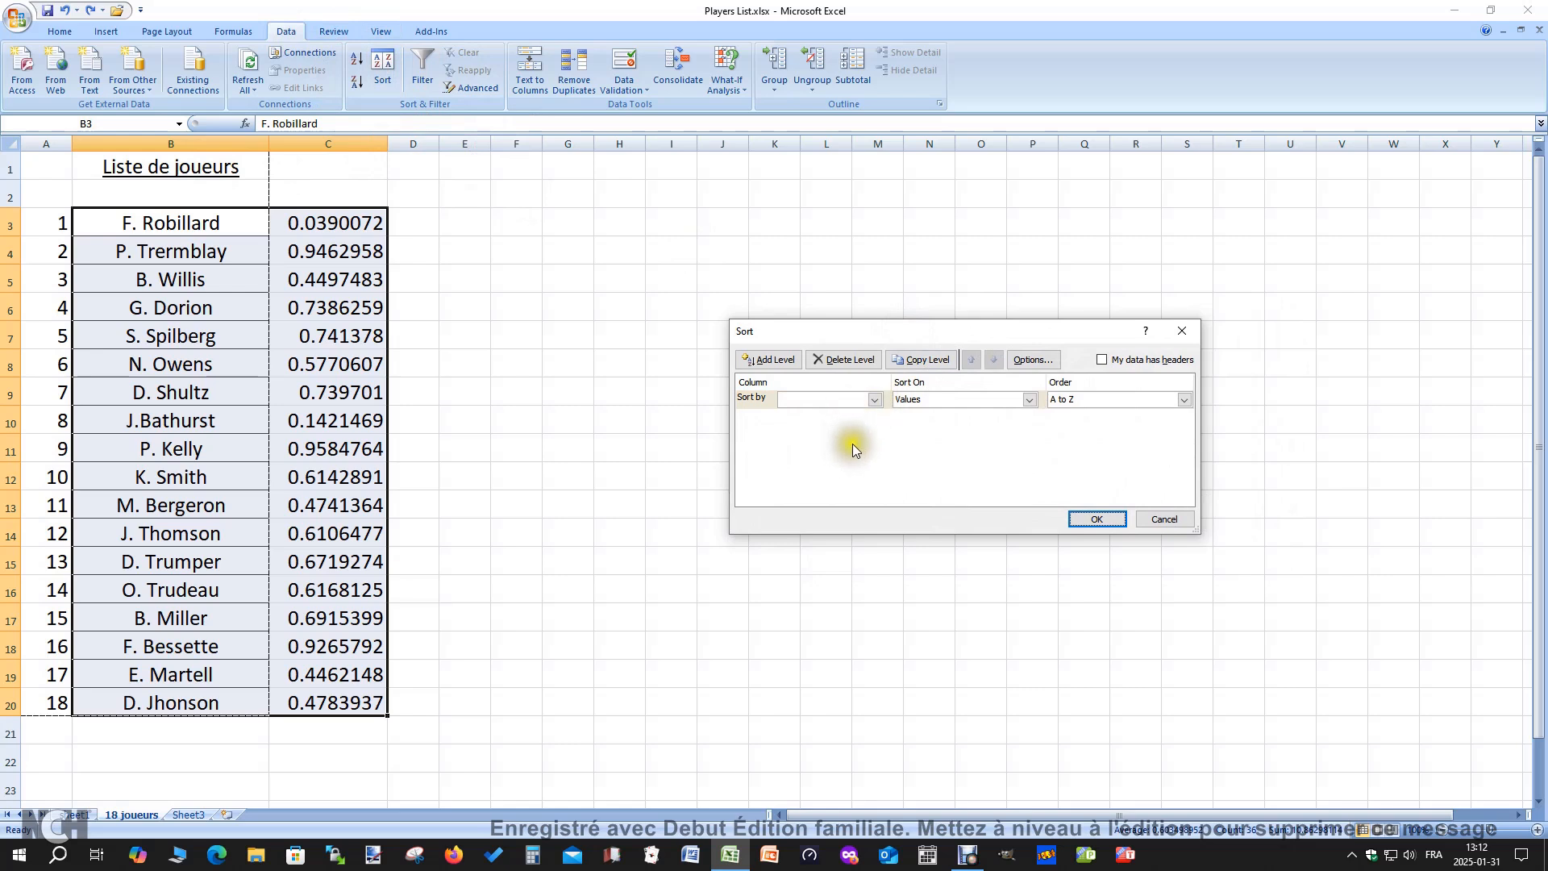
left_click(874, 400)
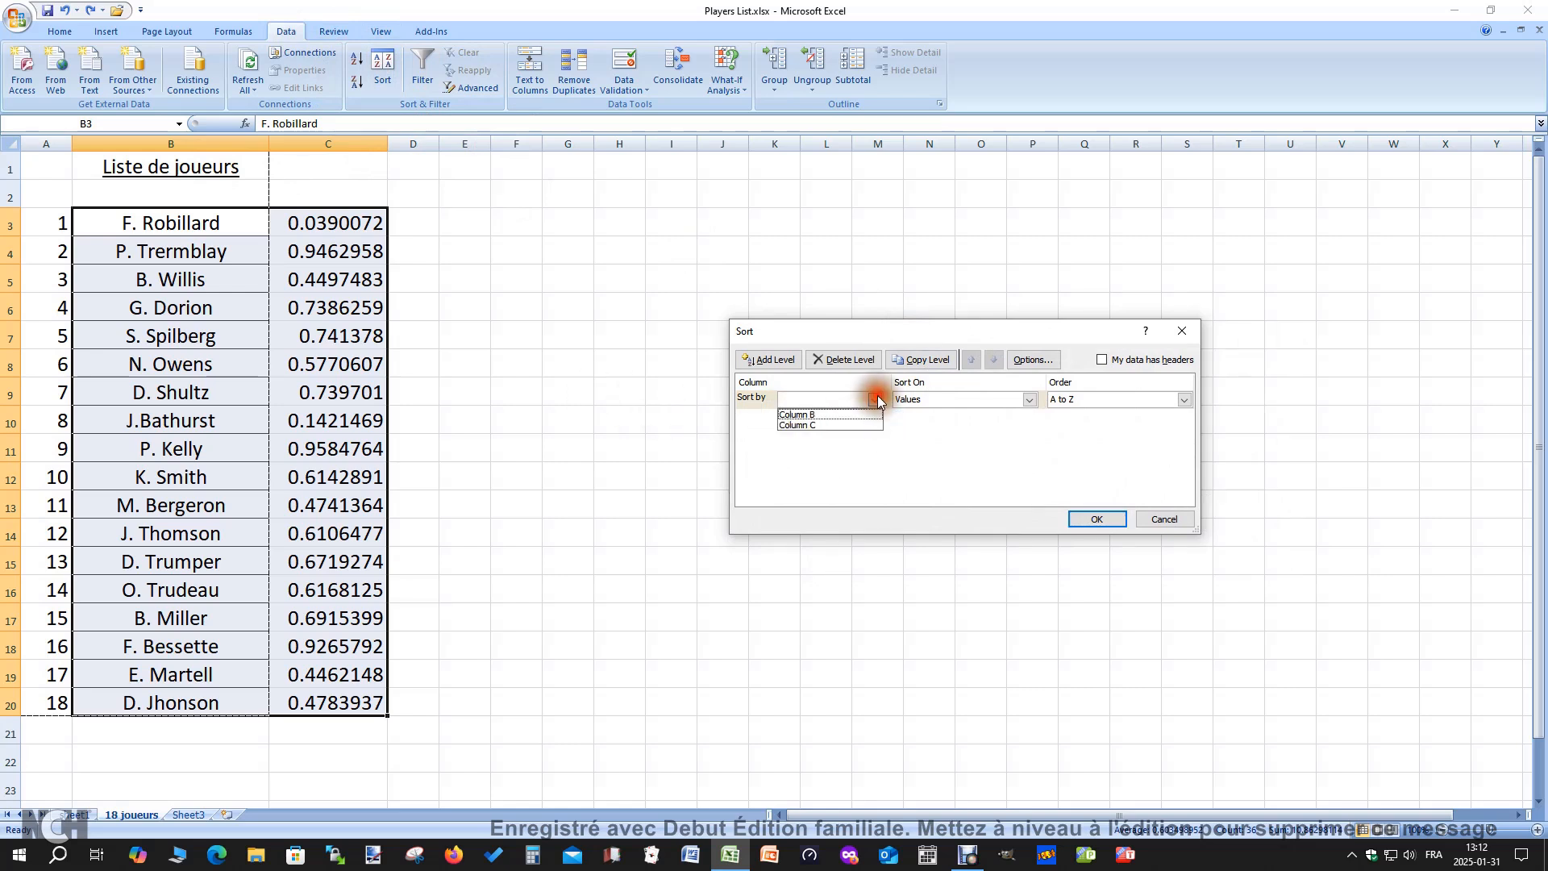
left_click(829, 426)
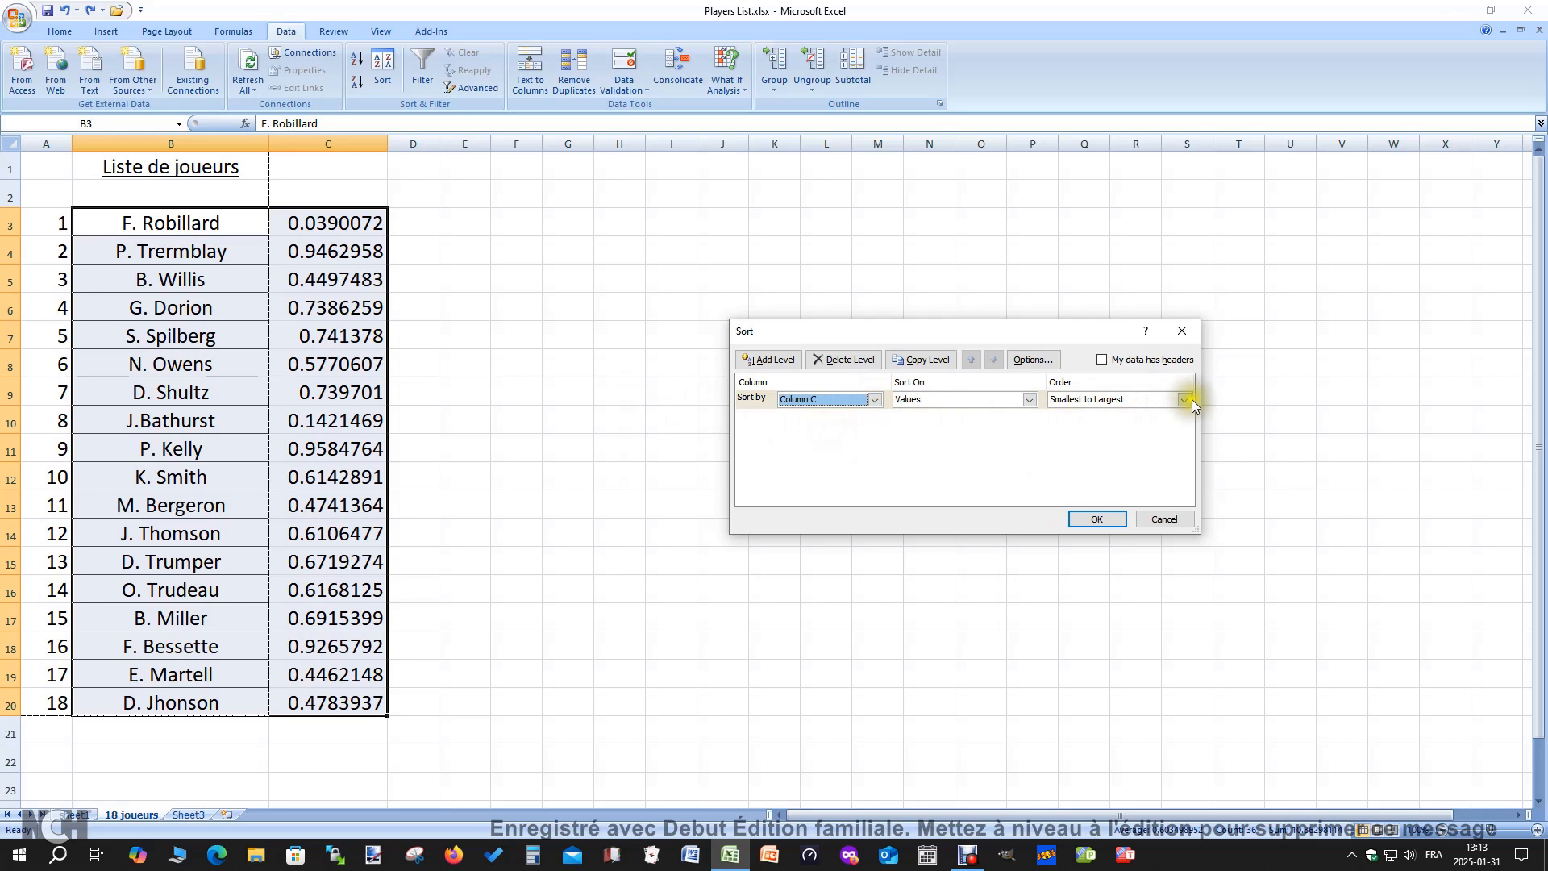
left_click(1102, 517)
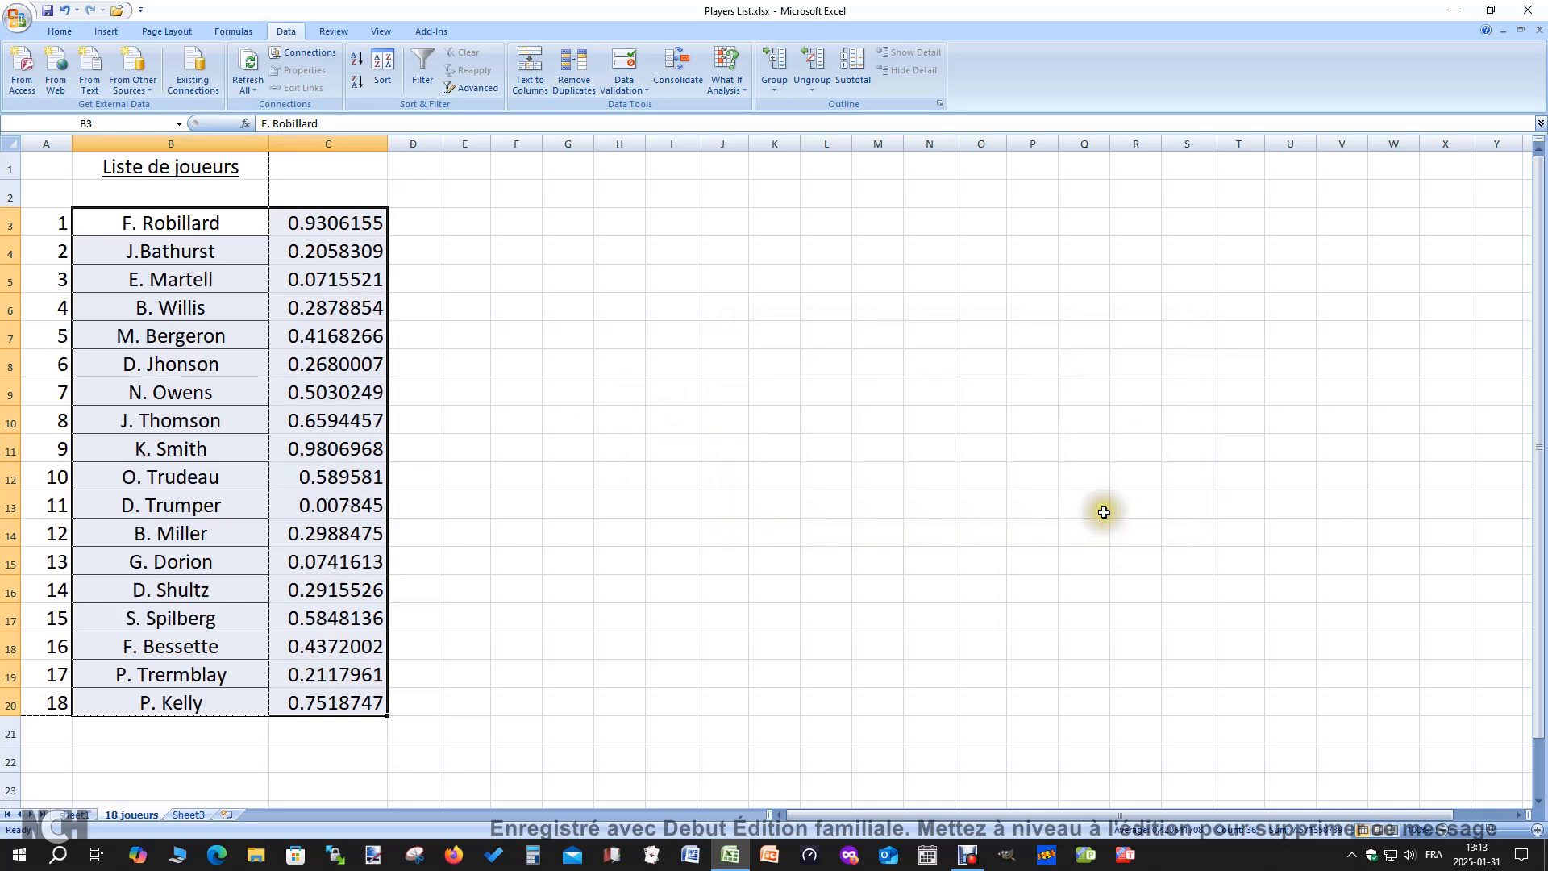
Reshuffle the players two more times by repeating the Column C sort from smallest to largest
left_click(380, 67)
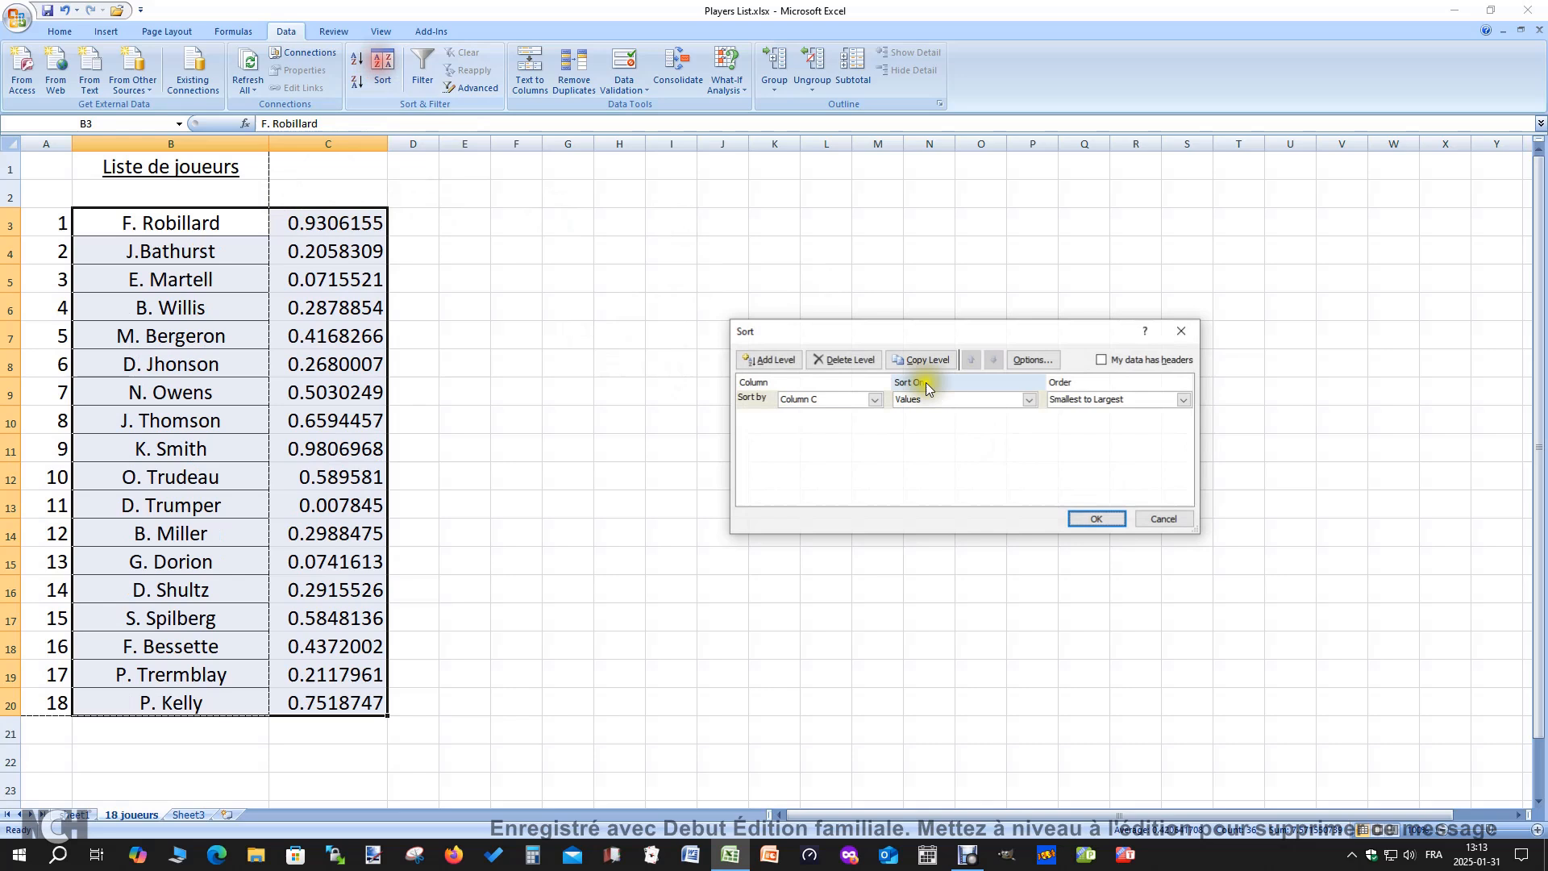
left_click(1098, 520)
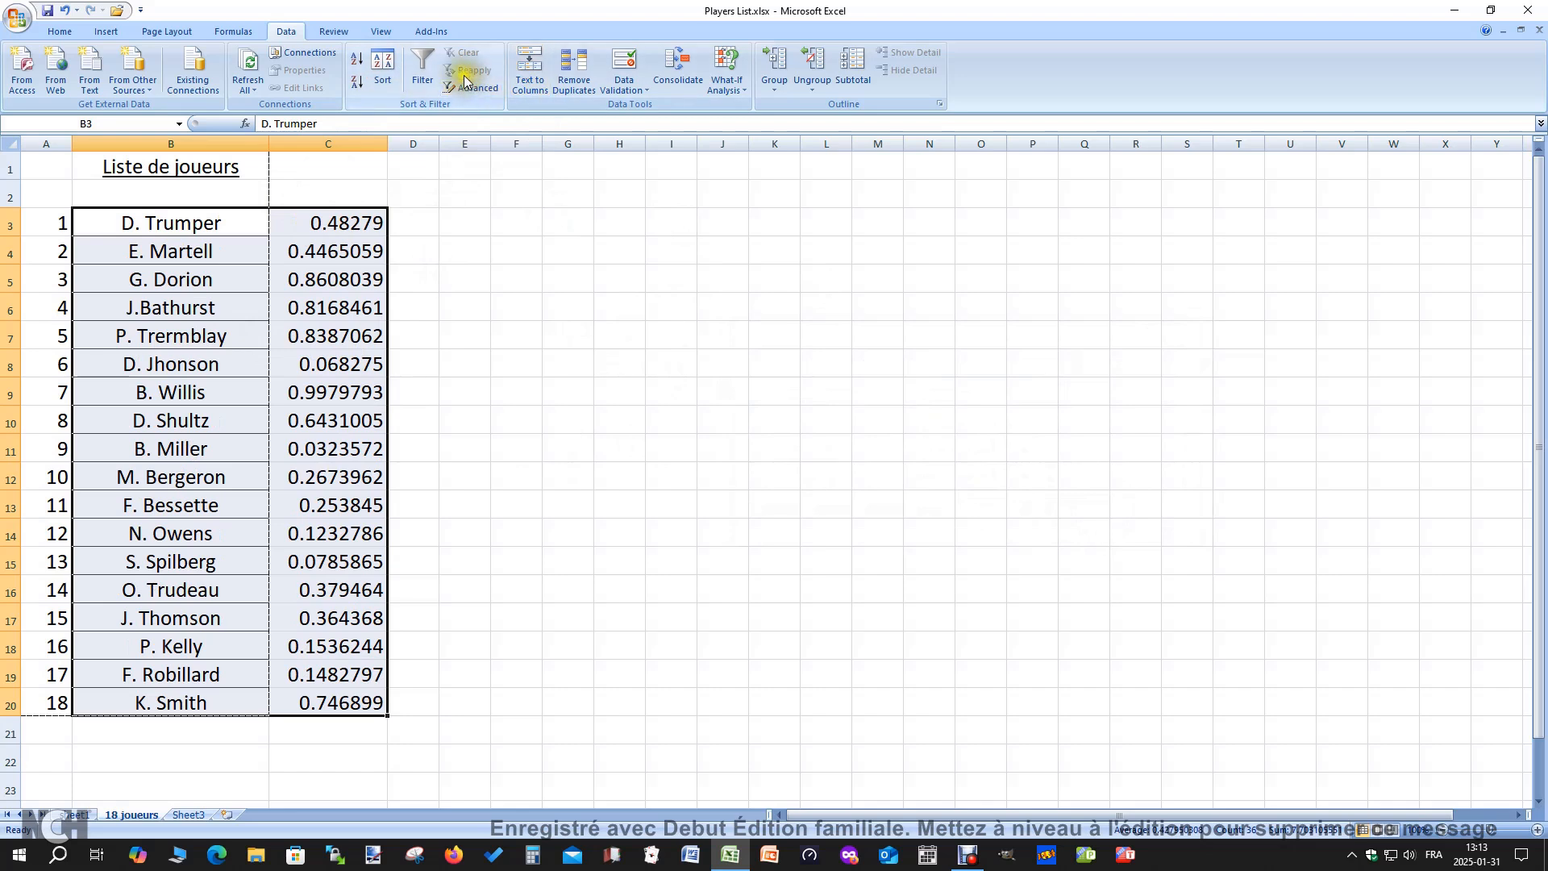
left_click(396, 73)
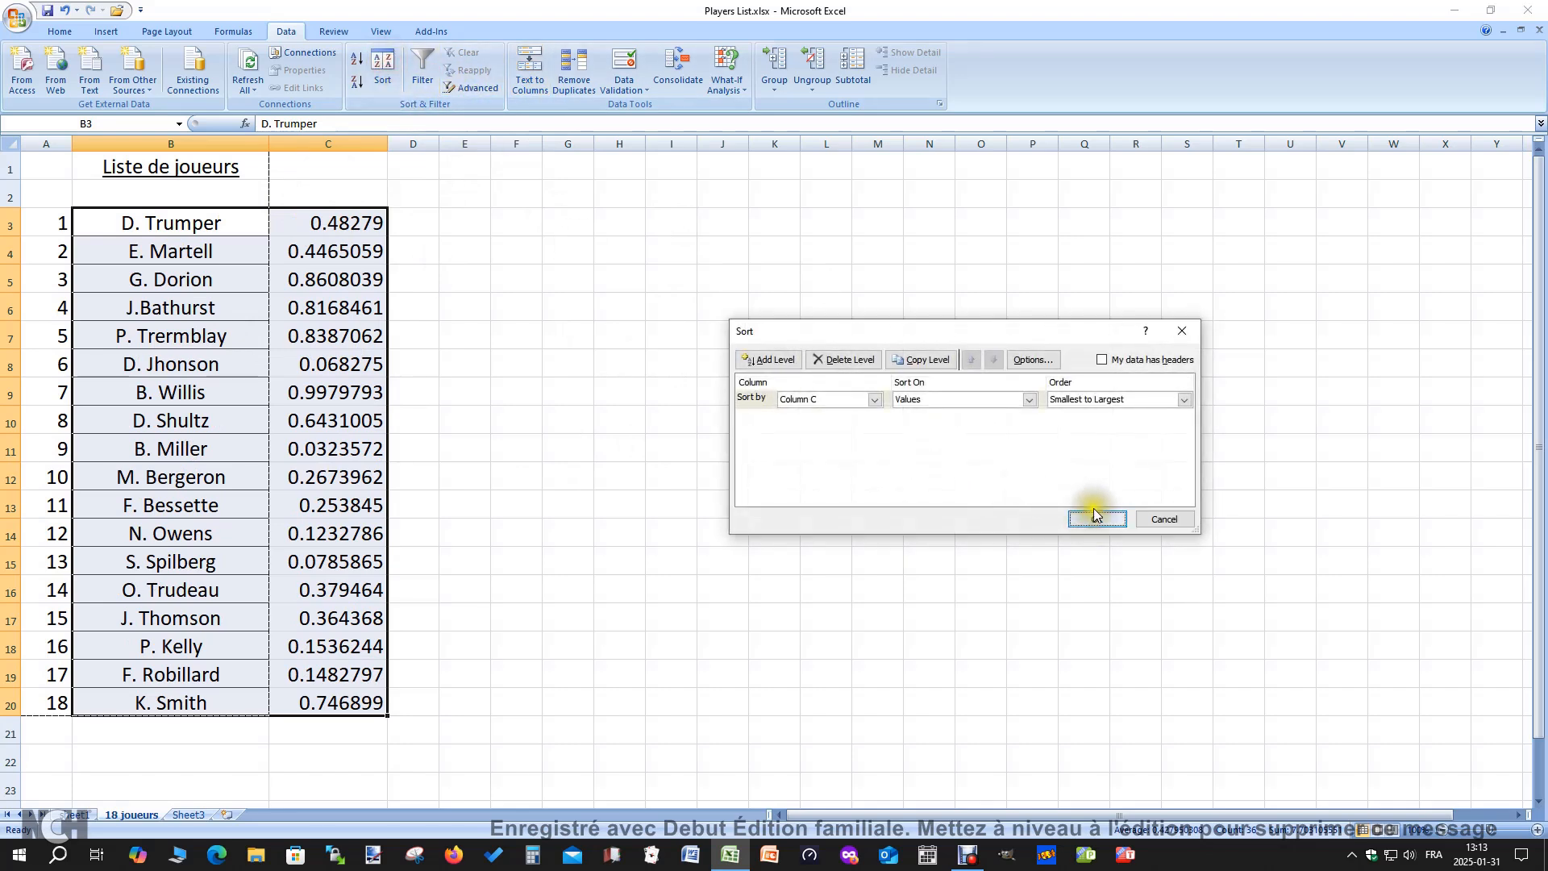
left_click(1098, 520)
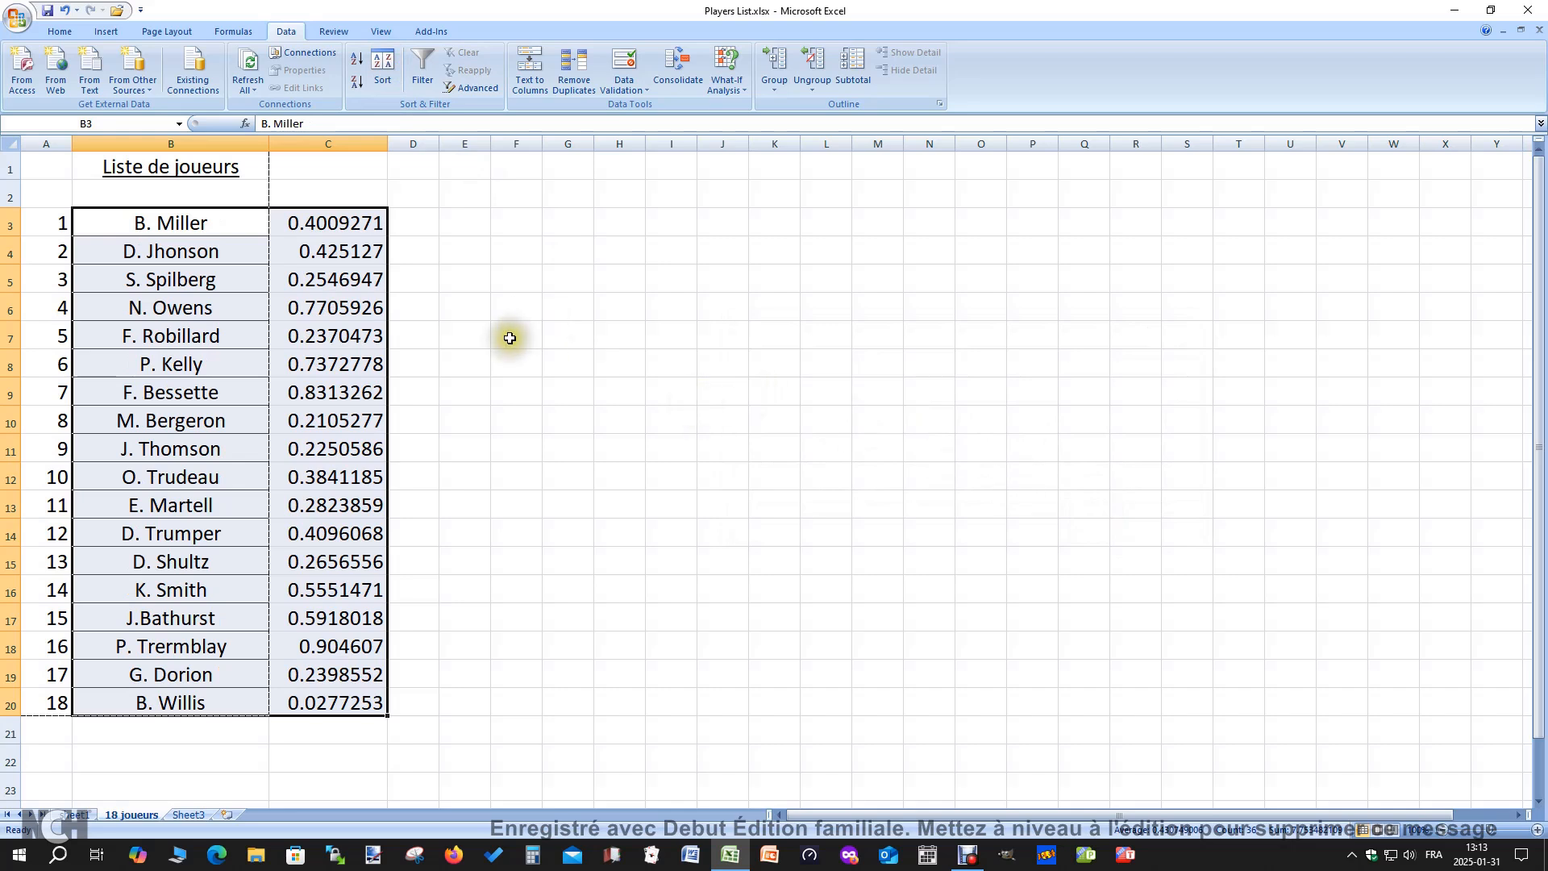
Inspect cells C3 and C5 of the shuffled list to review their random number formulas
left_click(470, 335)
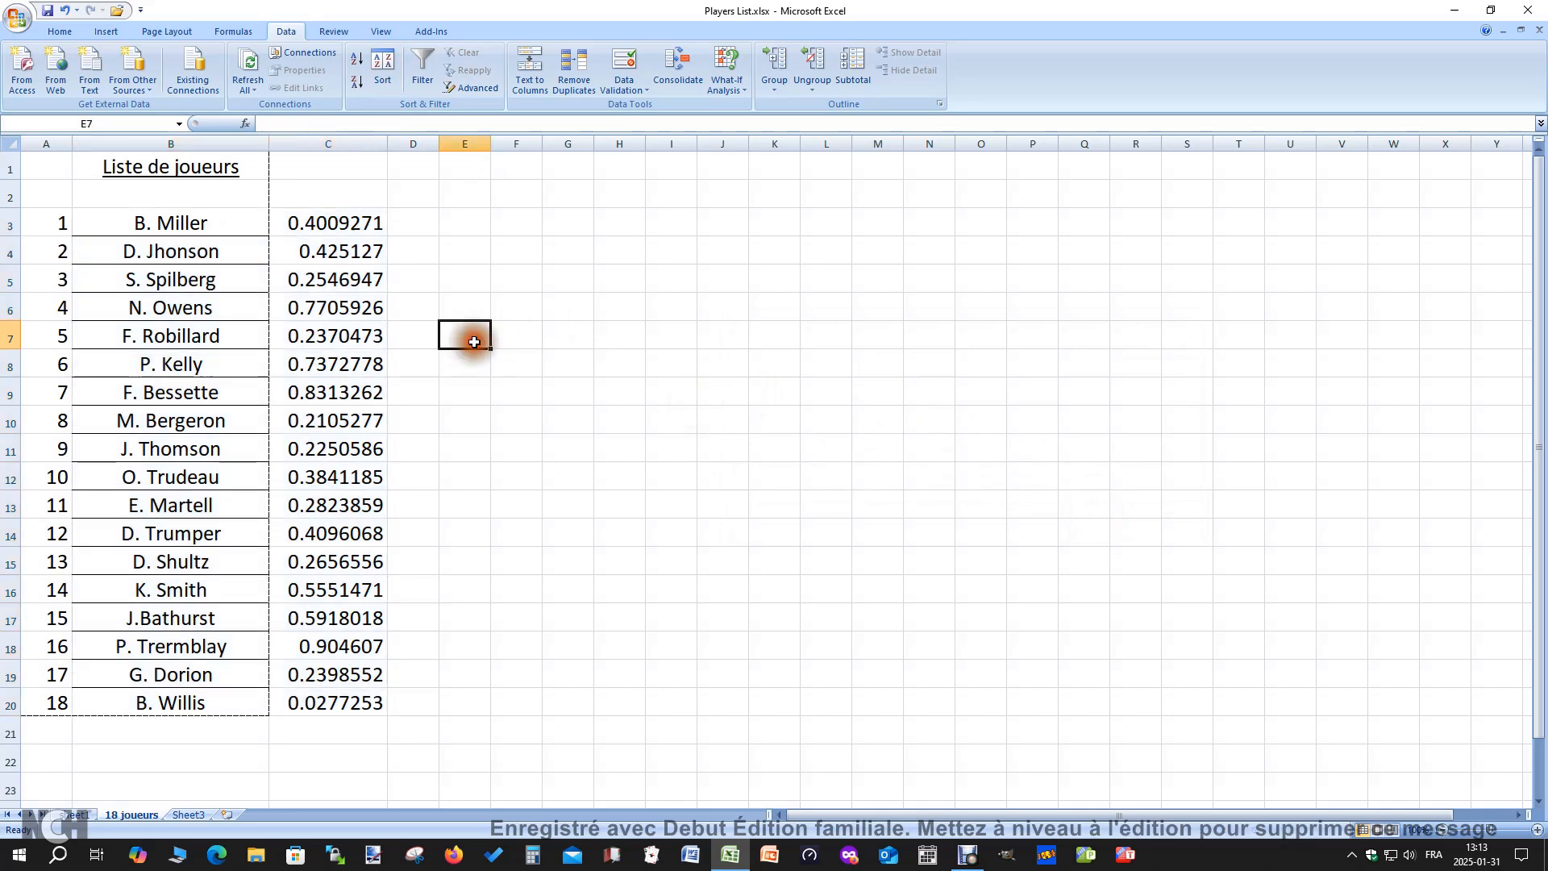
left_click(339, 229)
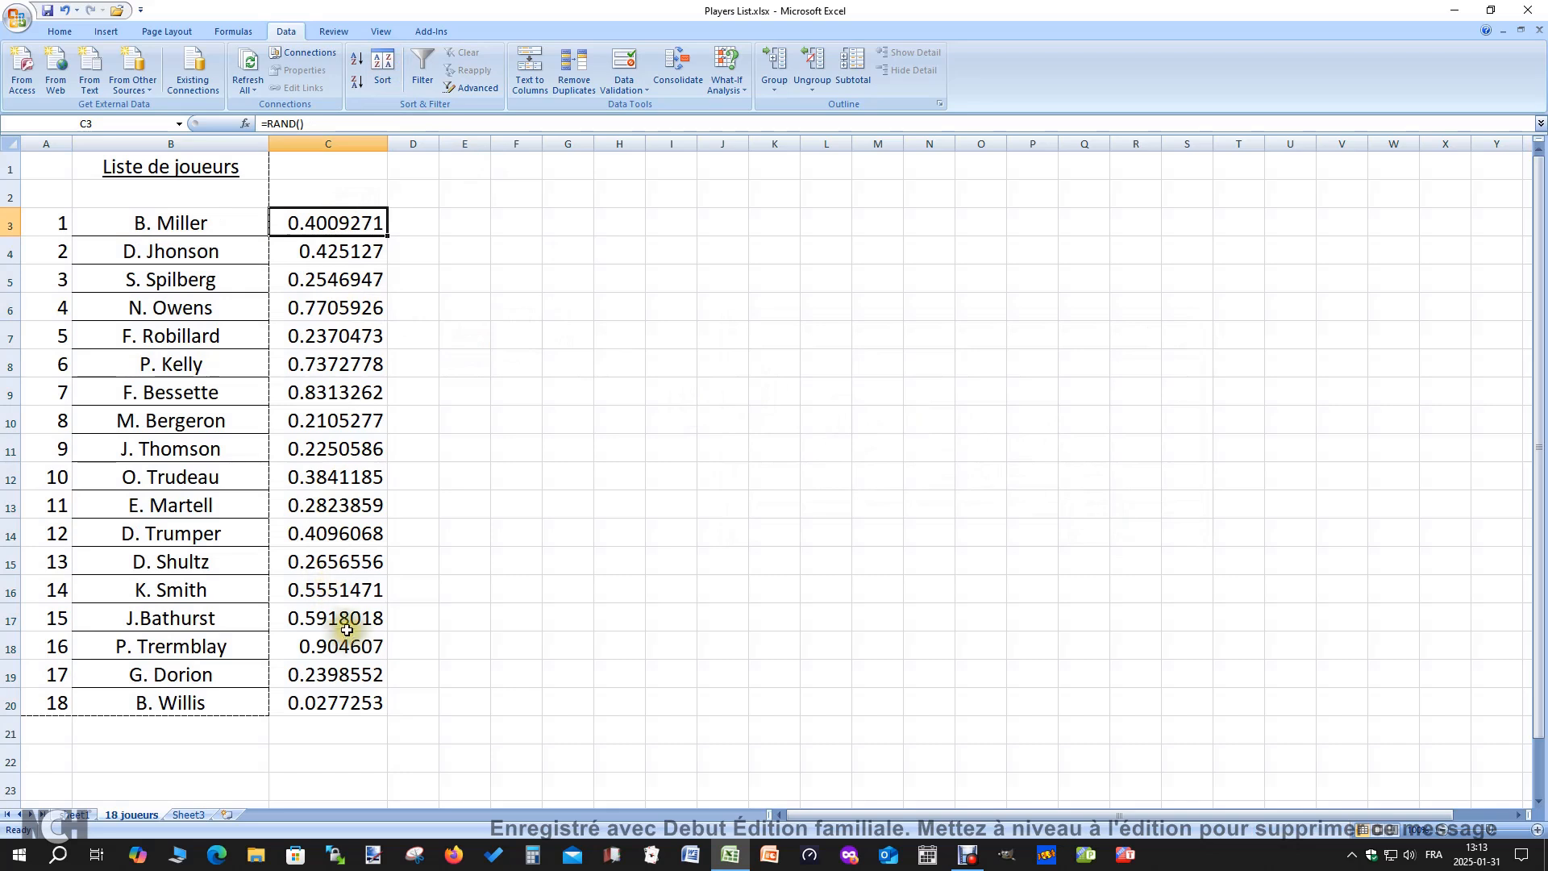
left_click(325, 279)
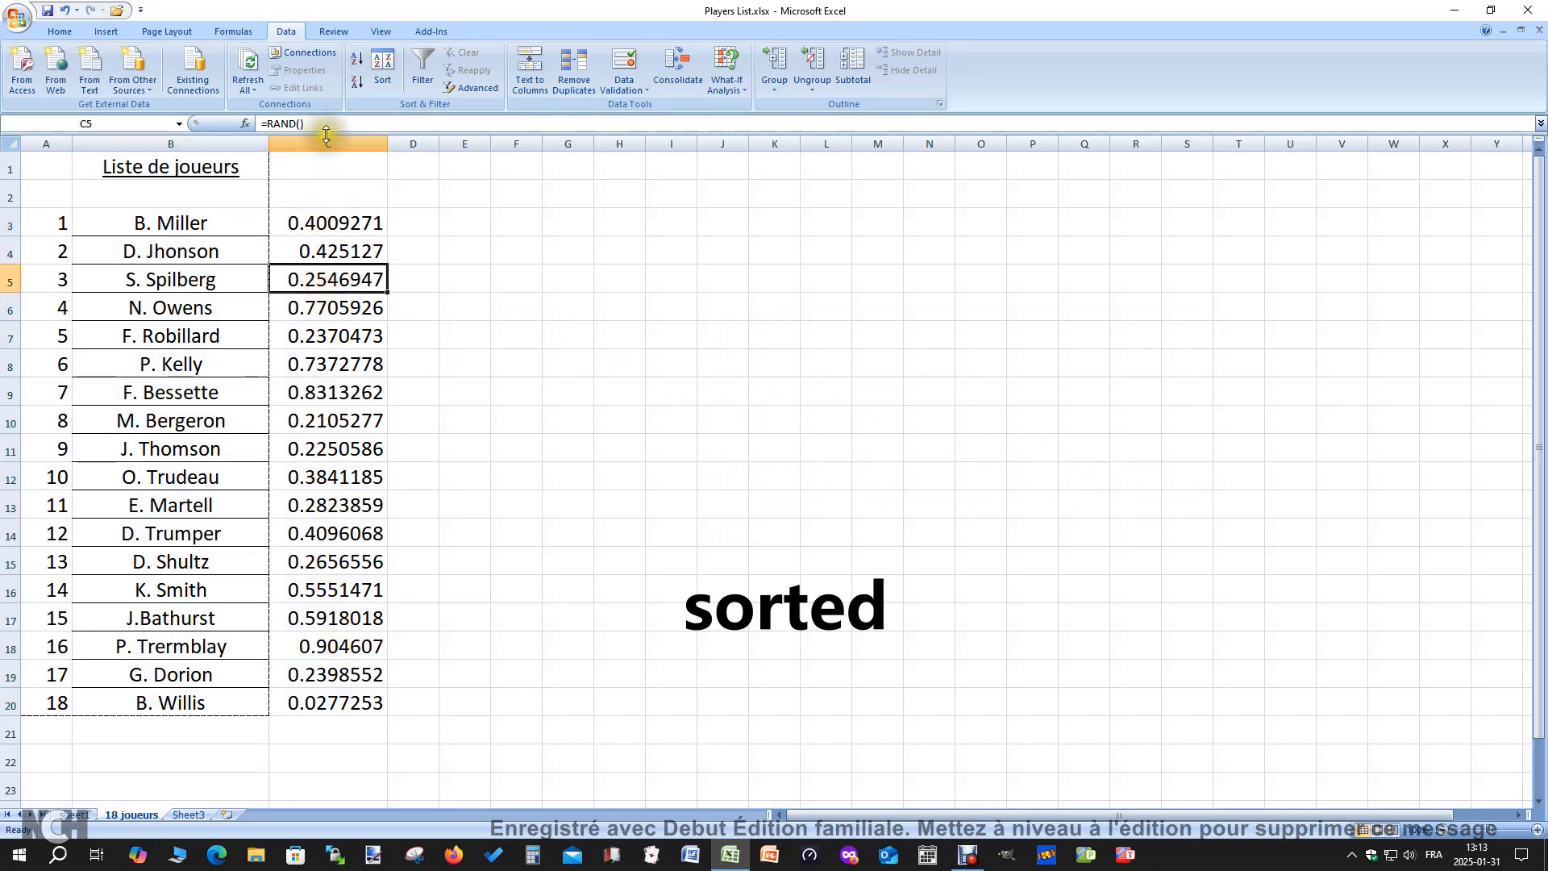
left_click(482, 309)
Sort the names and random numbers in B3:C20 by Column C values, with the order set to Largest to Smallest
left_click_drag(204, 222, 351, 696)
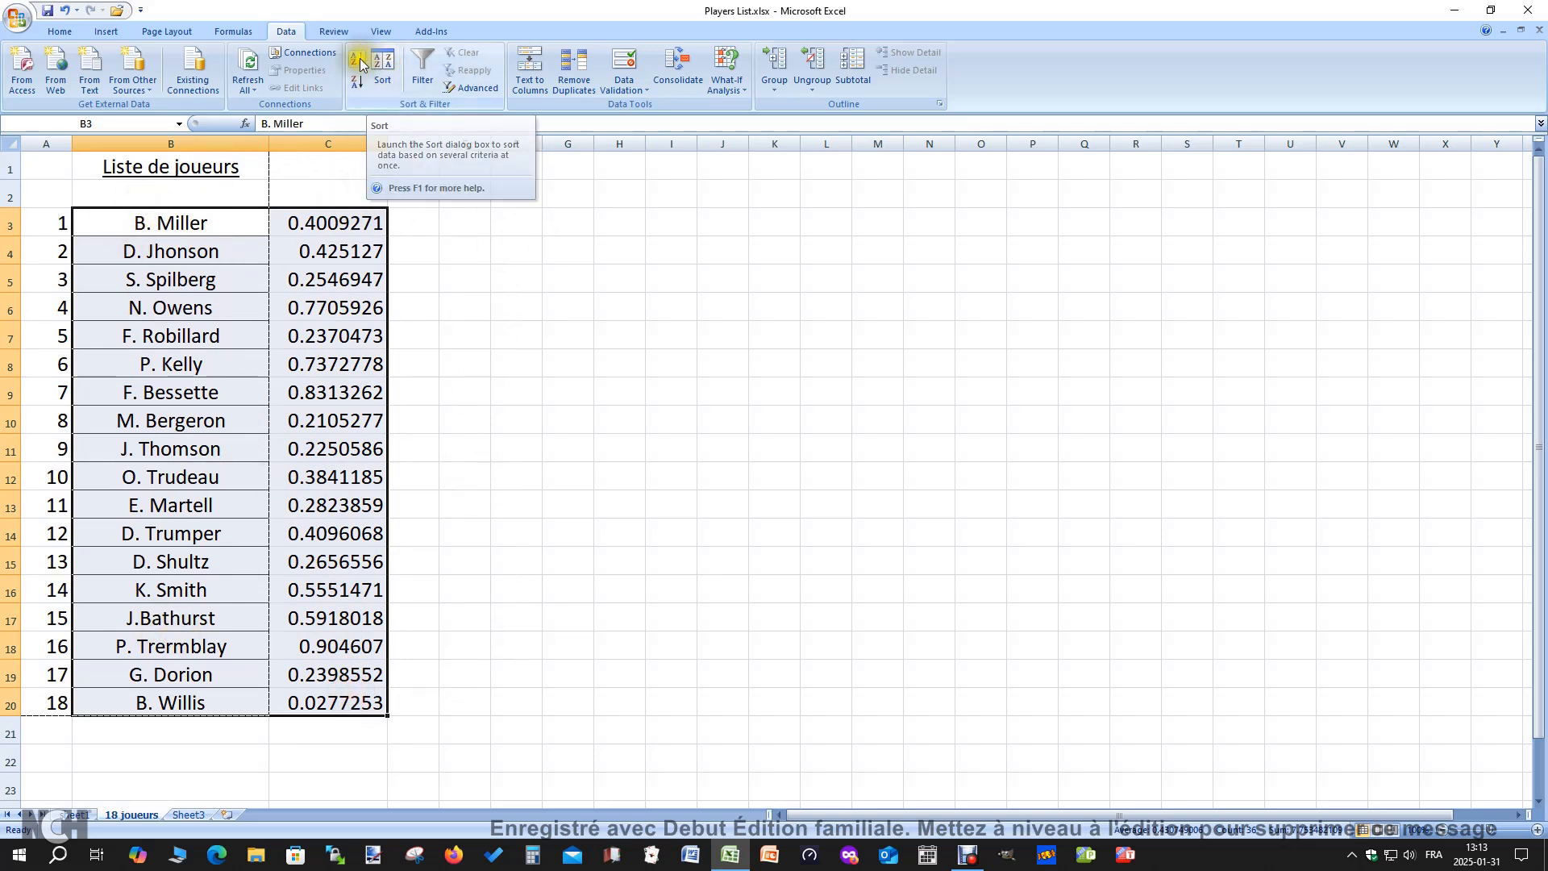
left_click(382, 70)
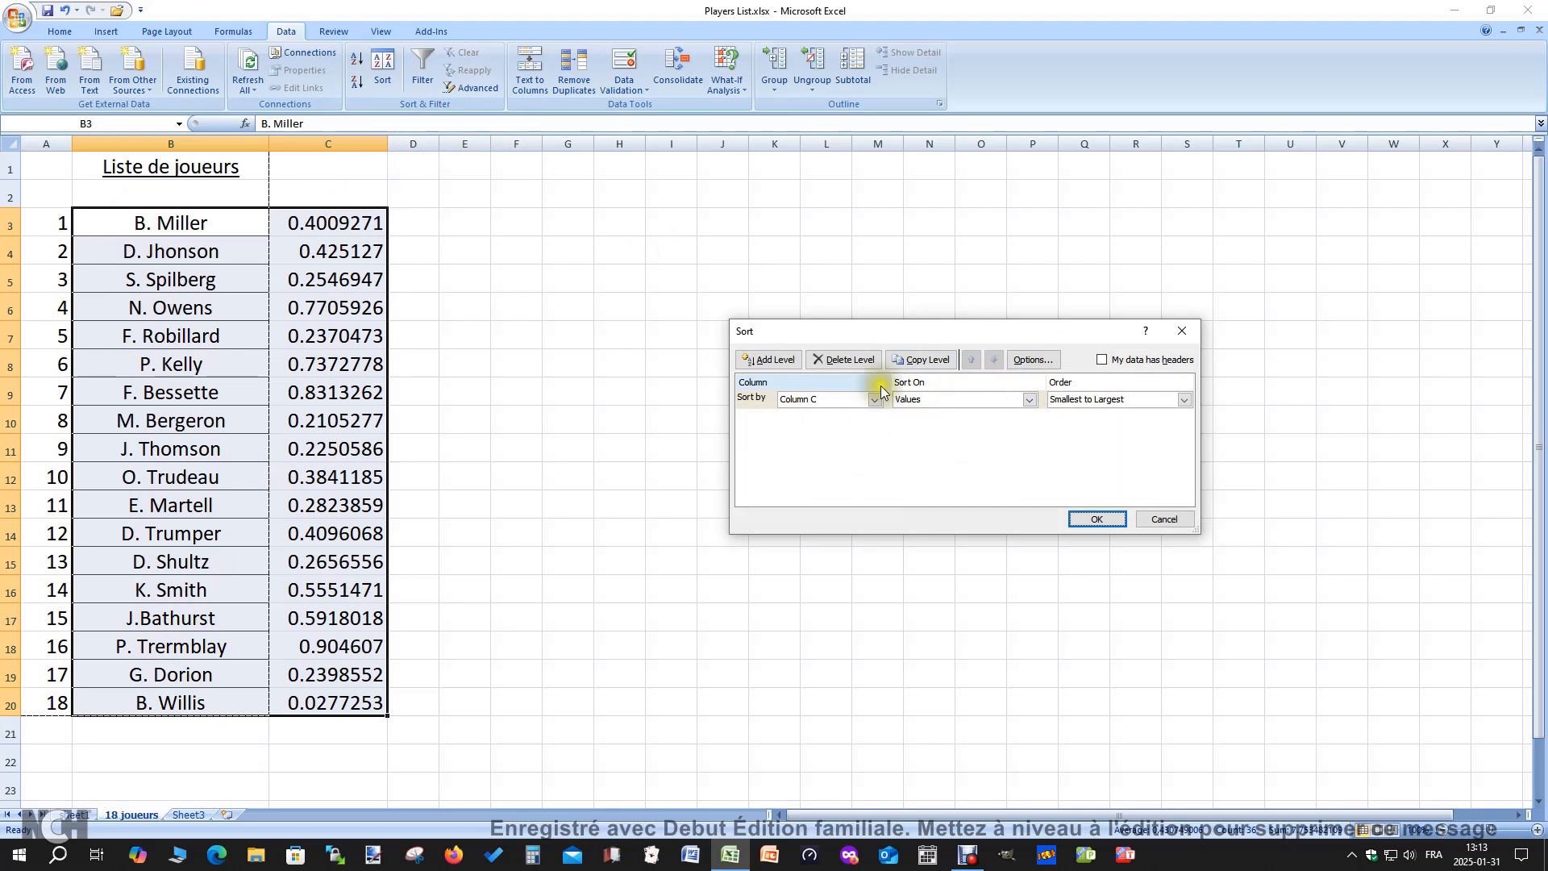
left_click_drag(929, 330, 916, 337)
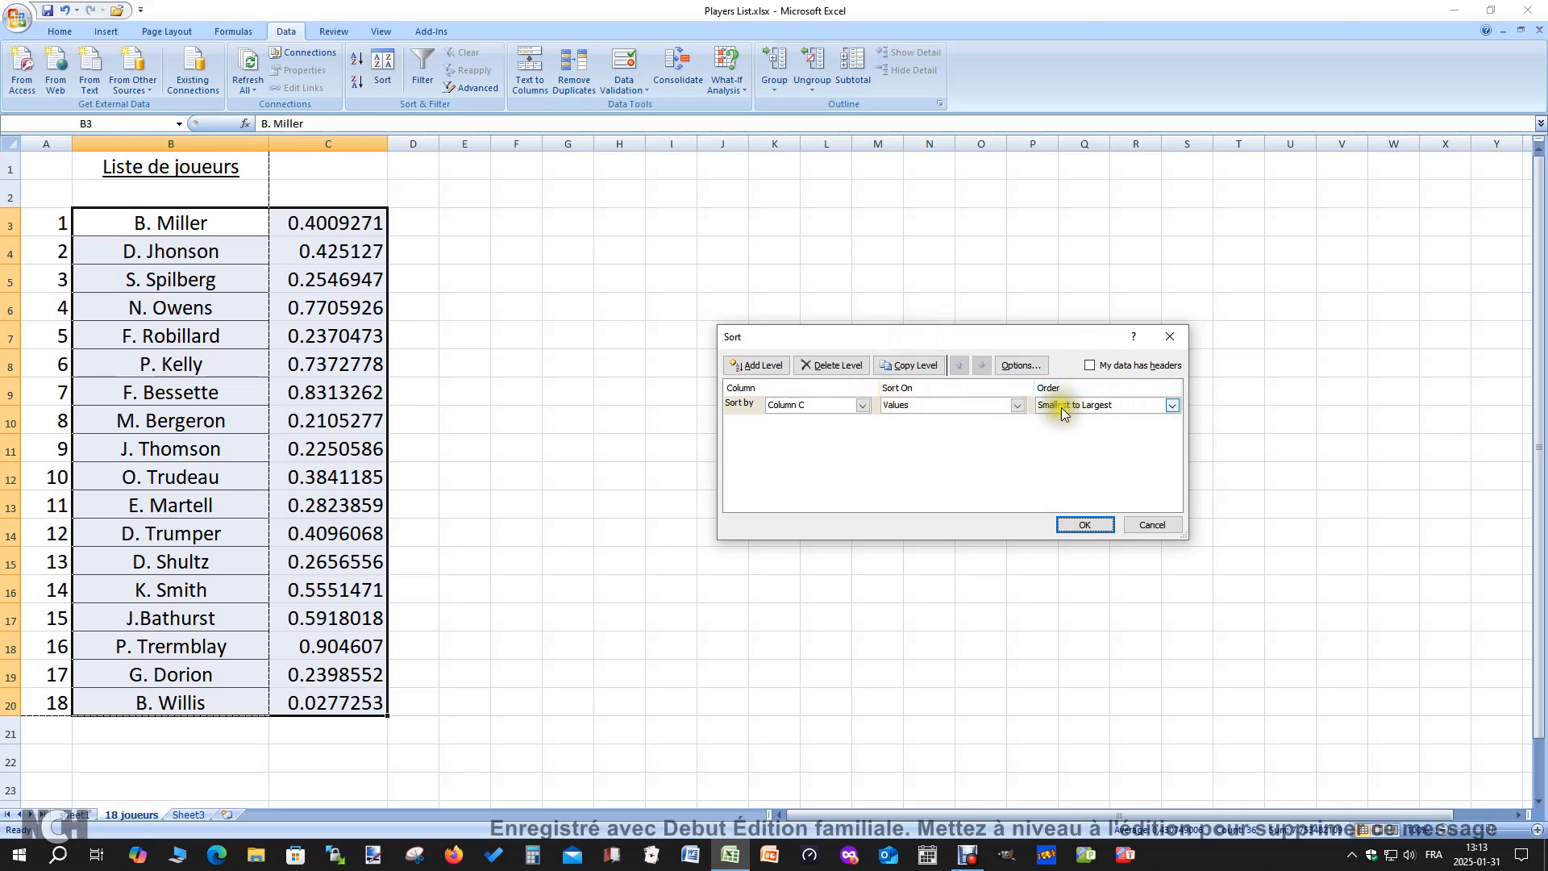
left_click(1173, 406)
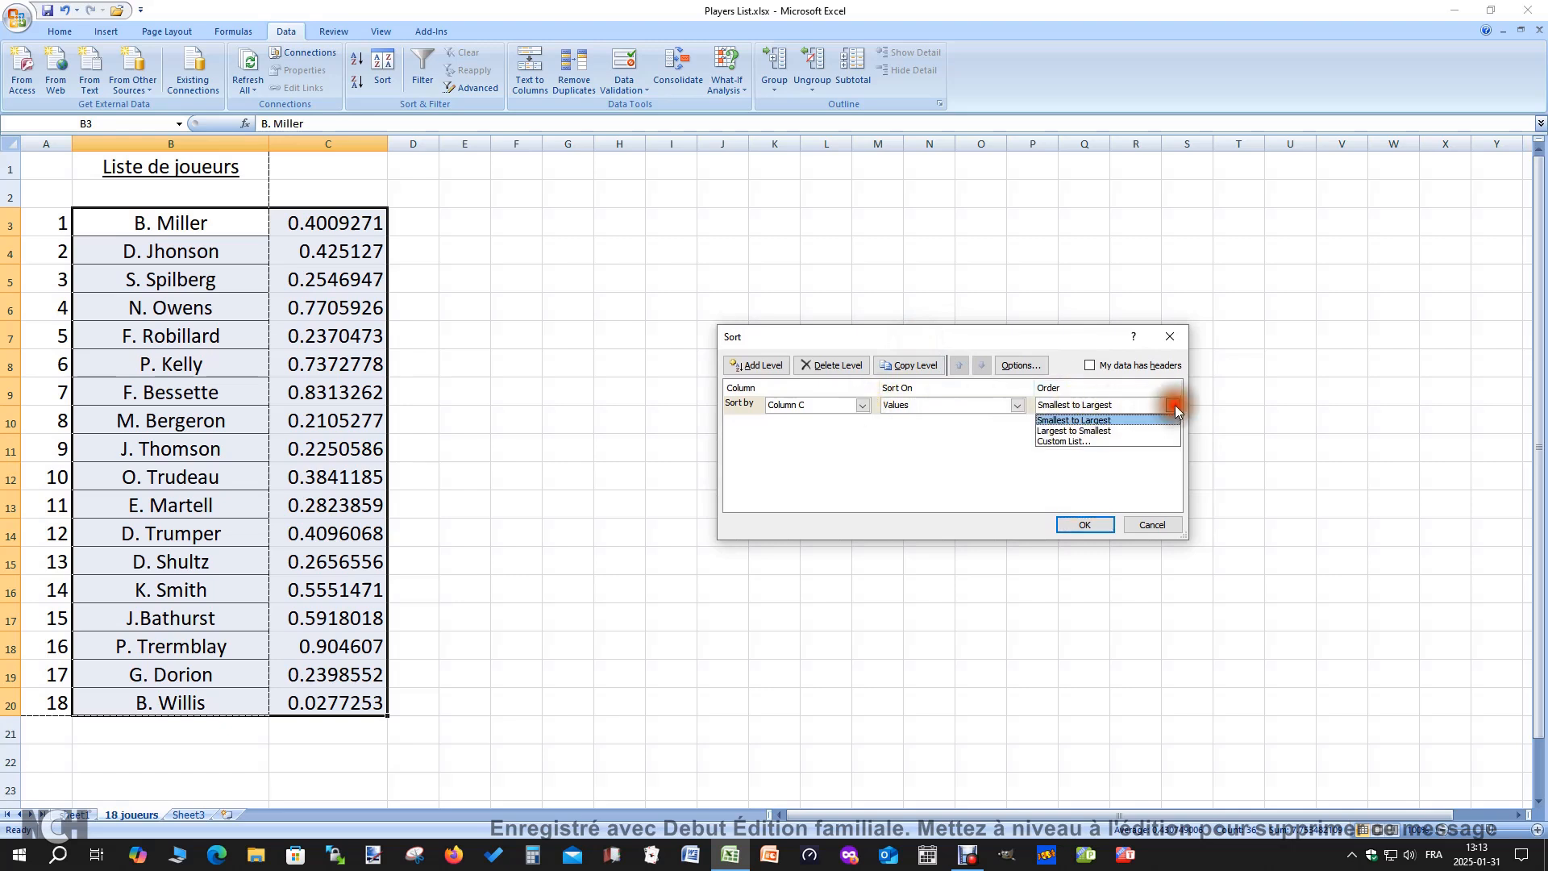
left_click(1110, 431)
left_click(1085, 525)
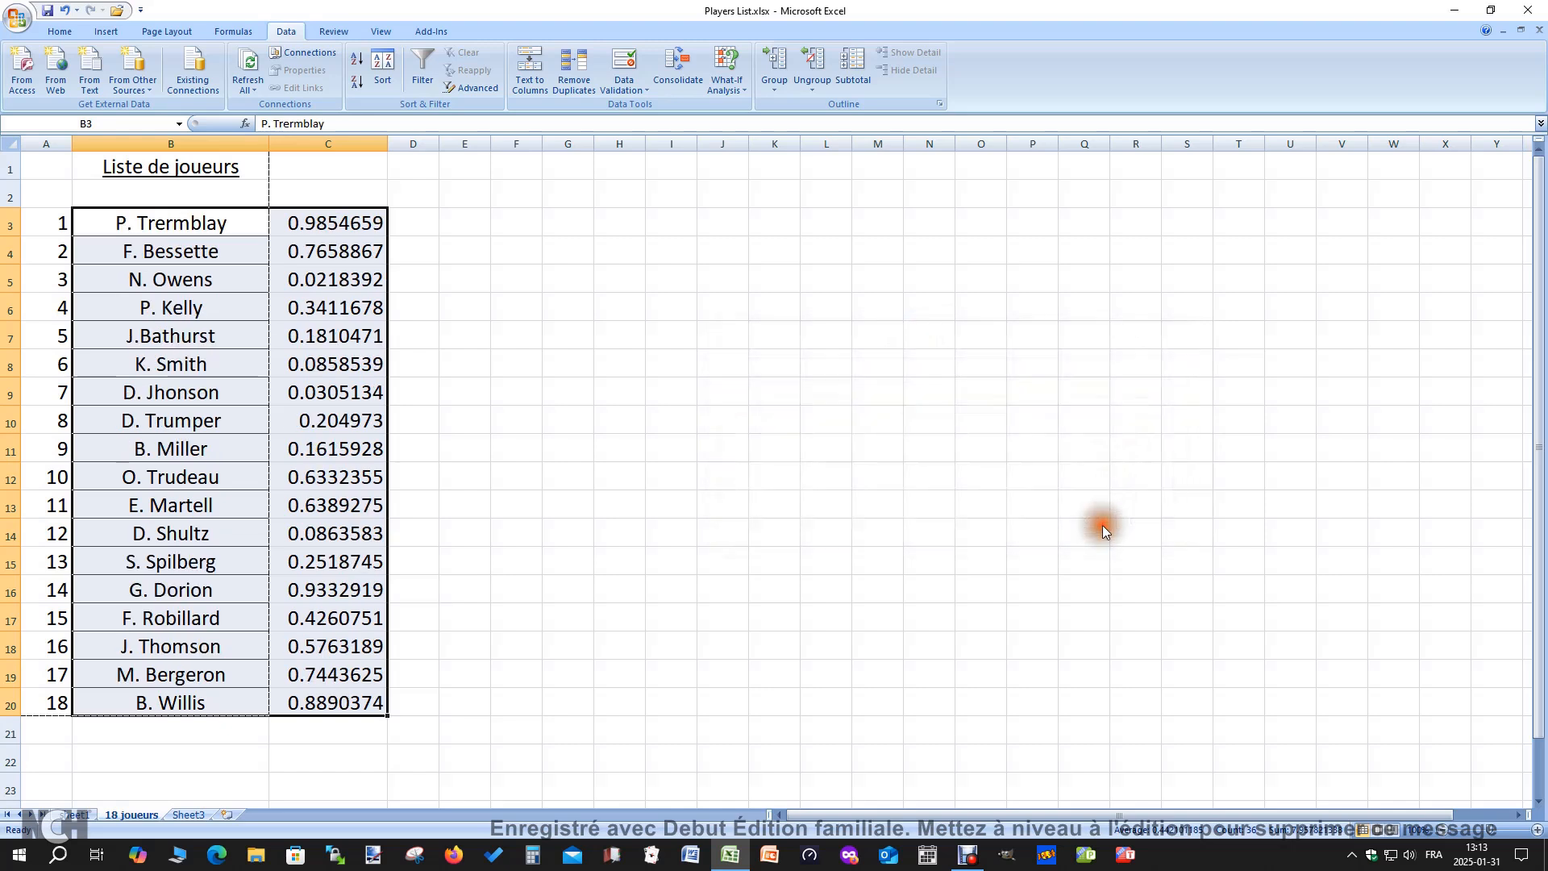
Reshuffle the player list once more with the Largest to Smallest sort on Column C, and deselect the range
left_click(382, 68)
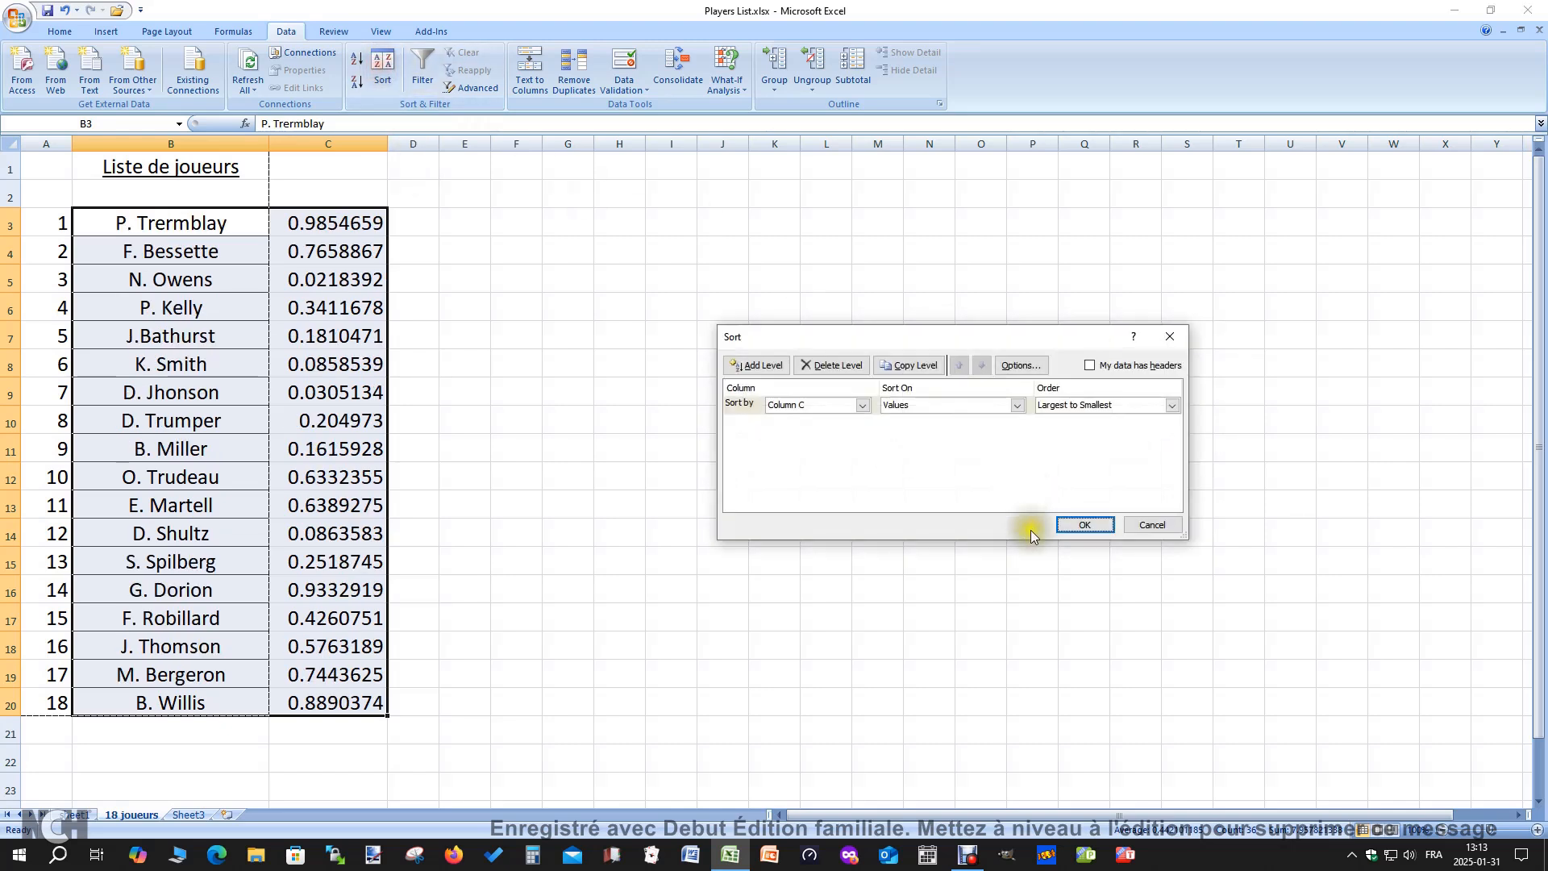
left_click(1086, 525)
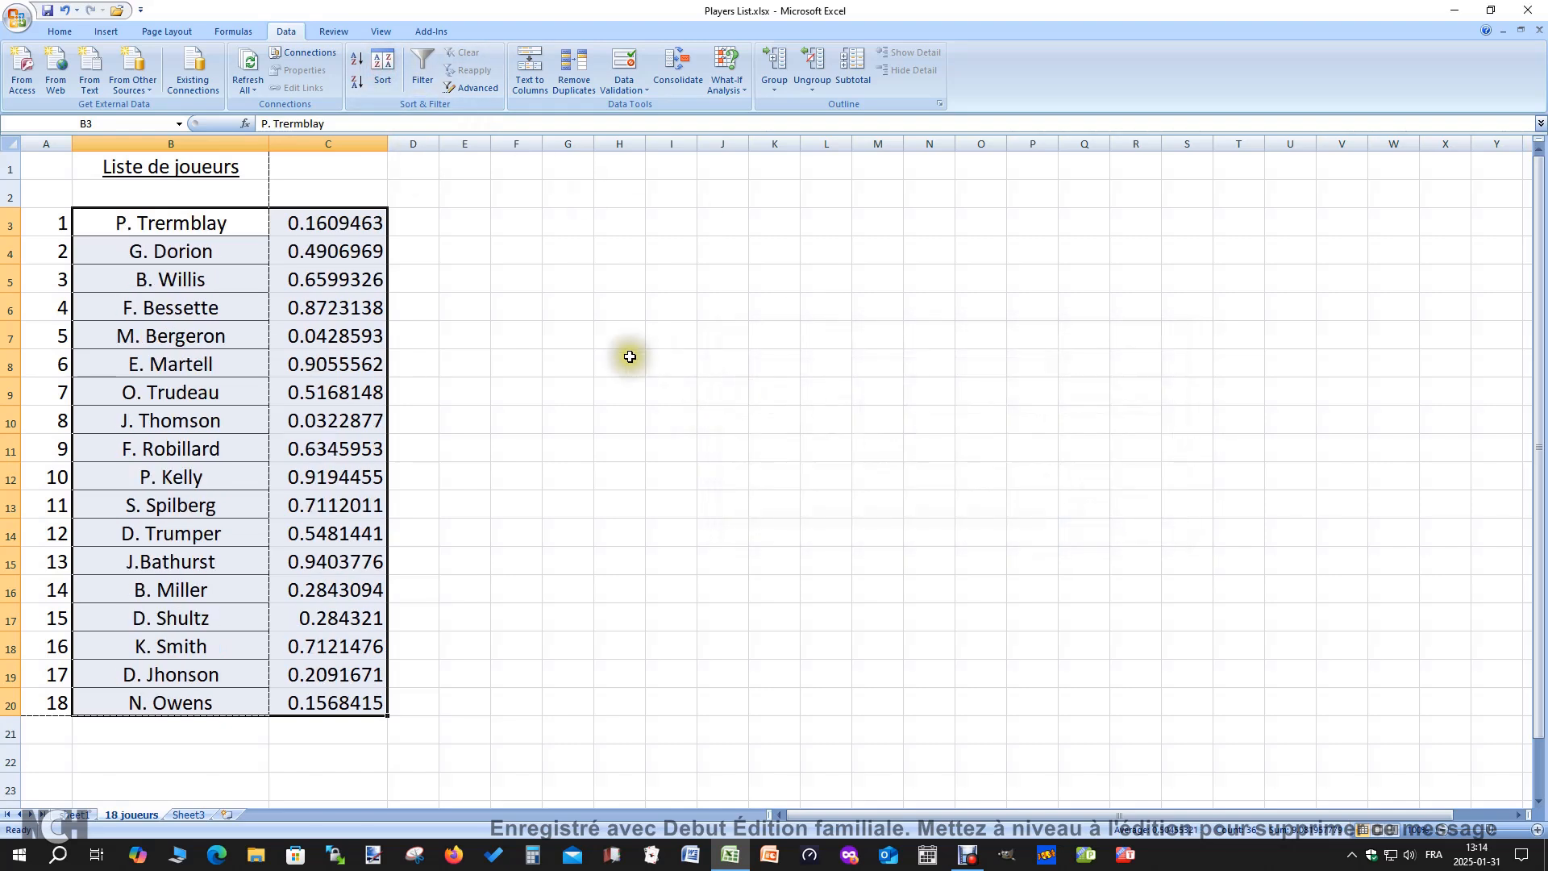
left_click(630, 356)
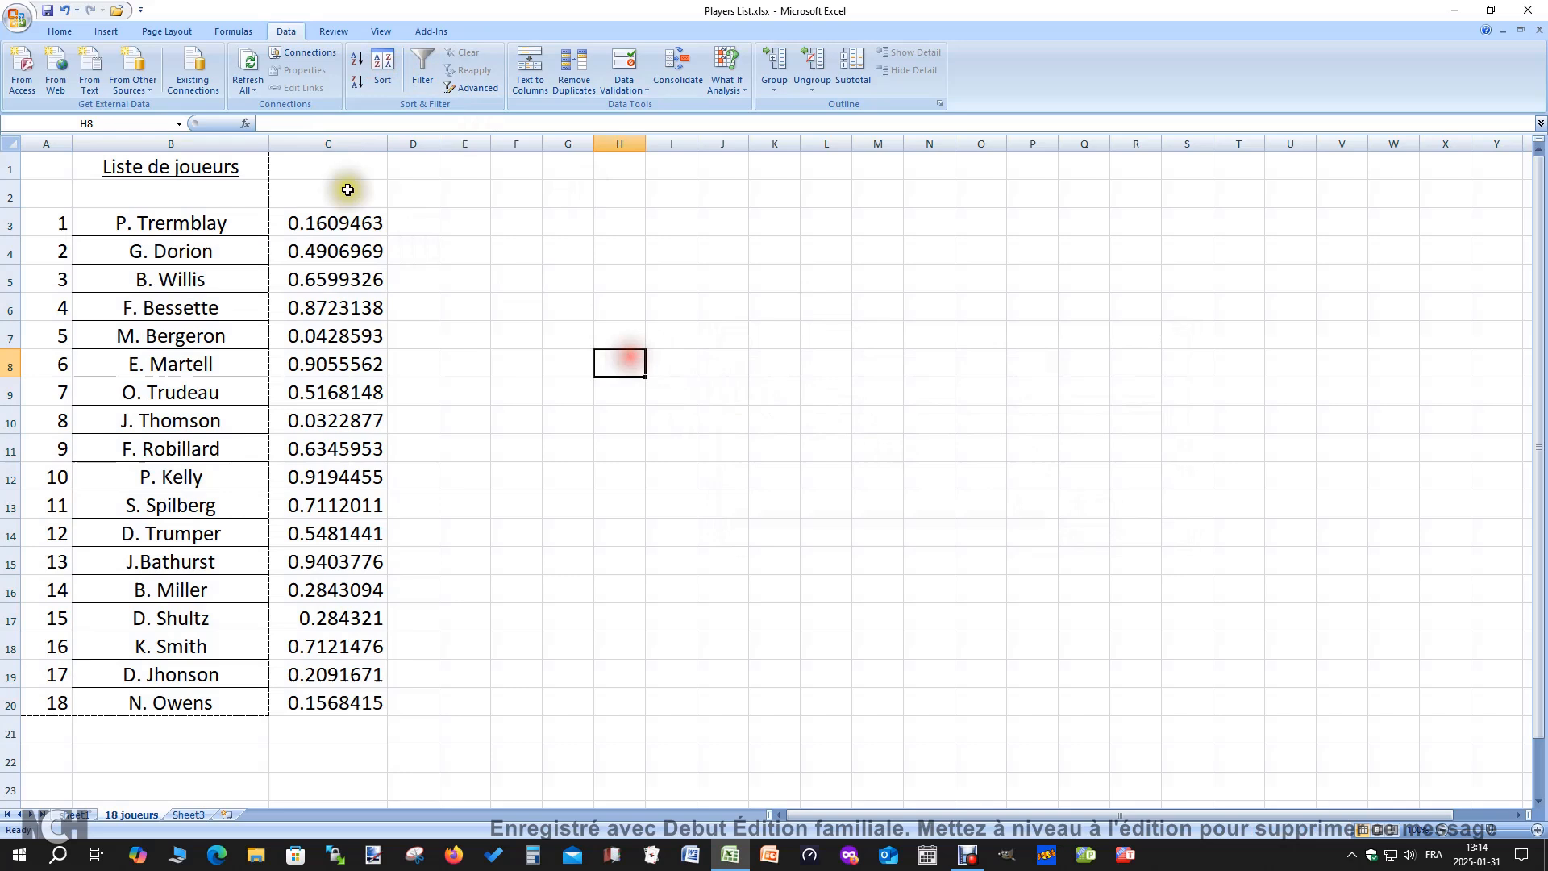
Open the print preview of the shuffled player list and check the page
left_click(14, 24)
mouse_move(47, 194)
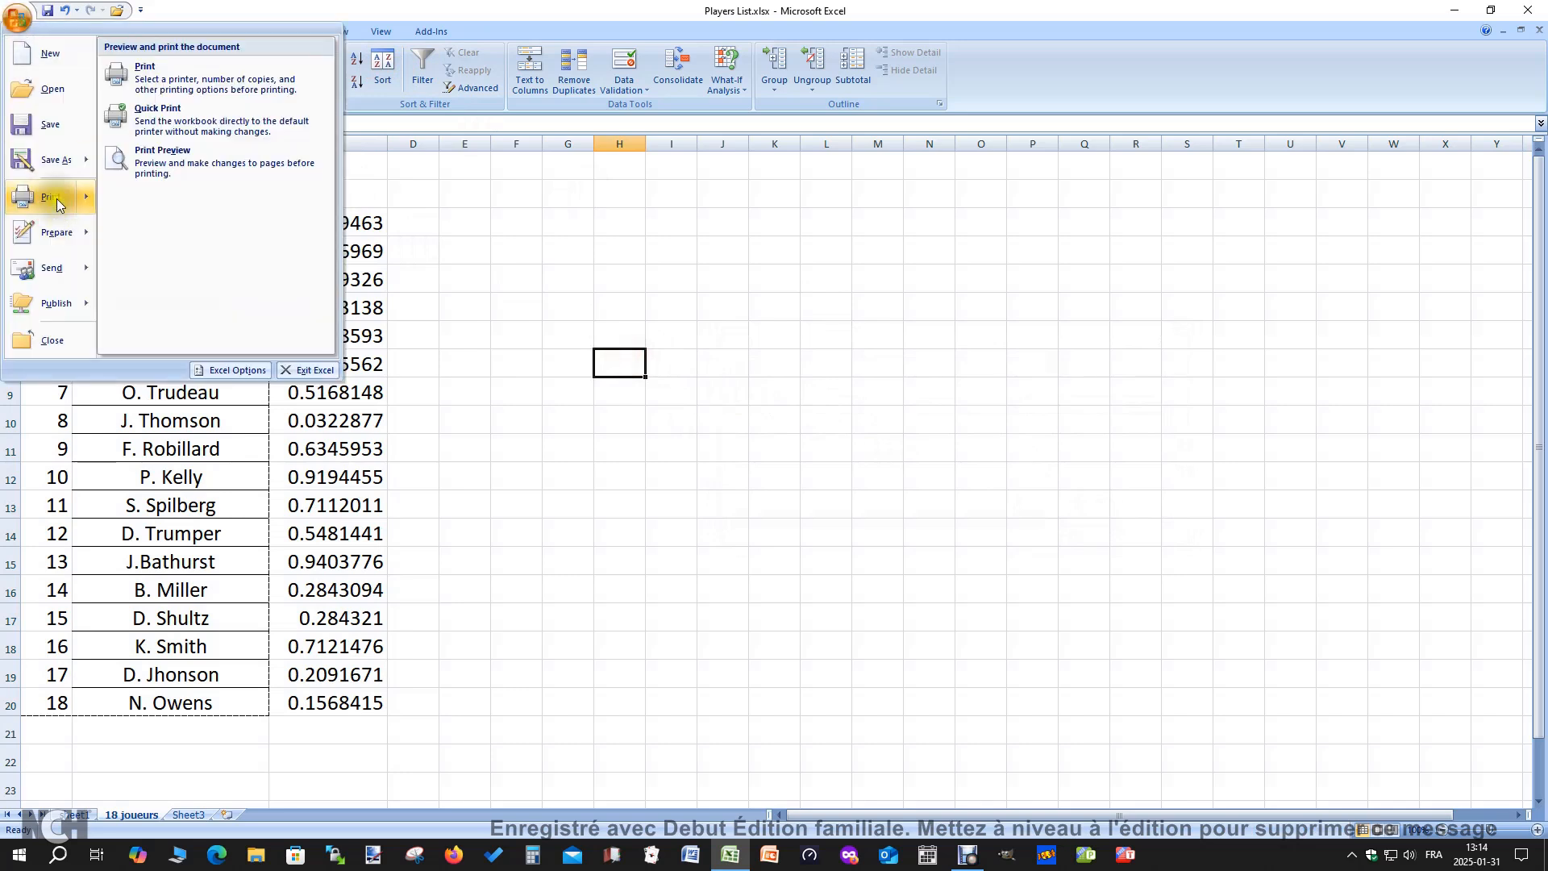
left_click(205, 154)
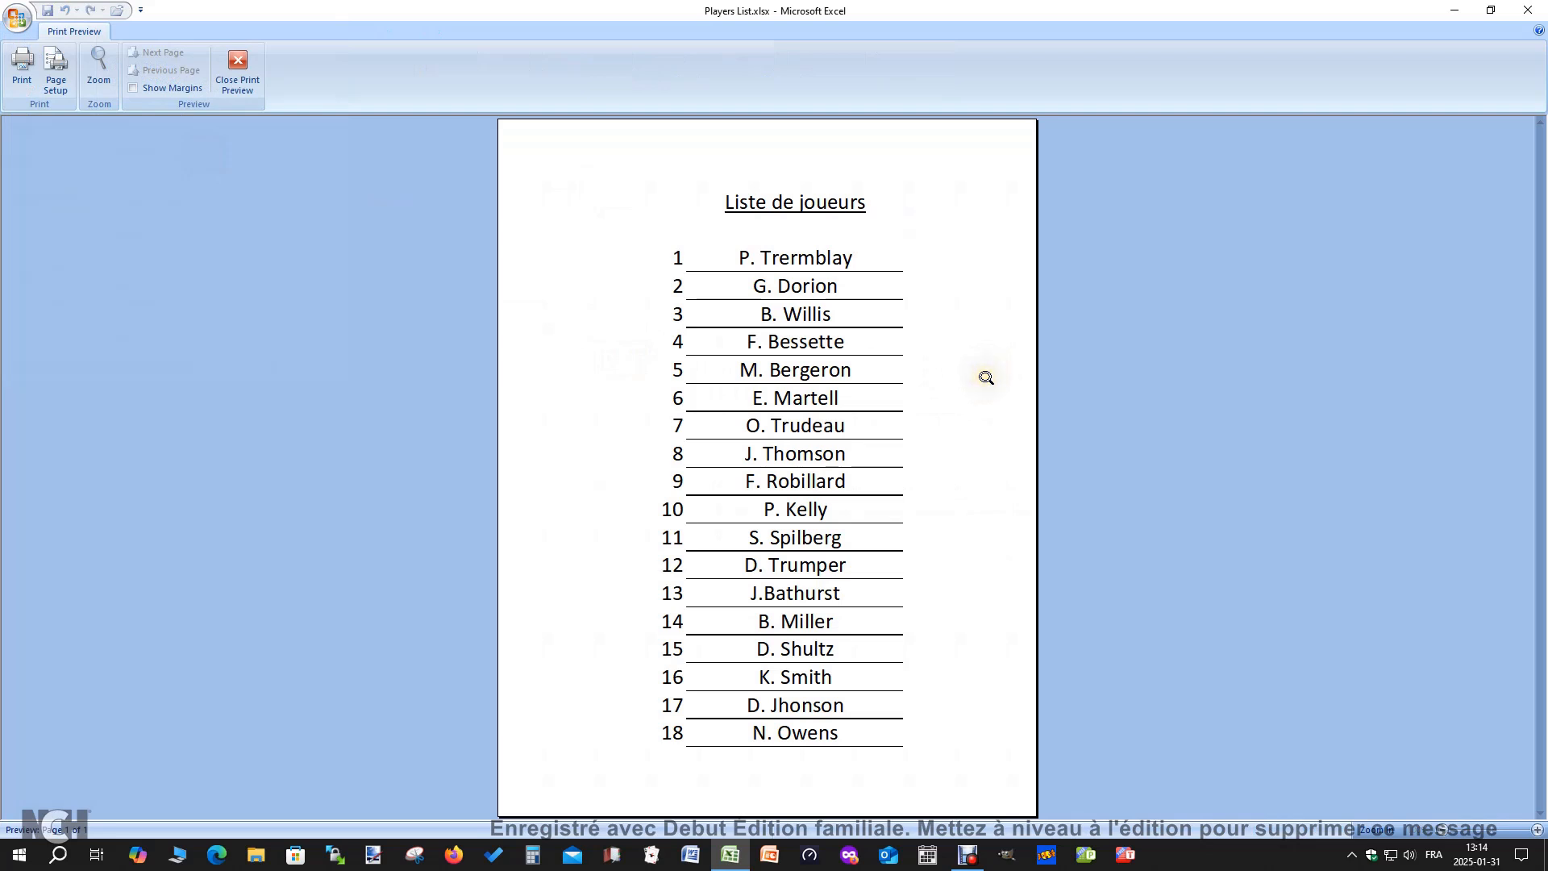
left_click(958, 204)
Review the page setup options for the player list and turn on gridline printing
left_click(55, 80)
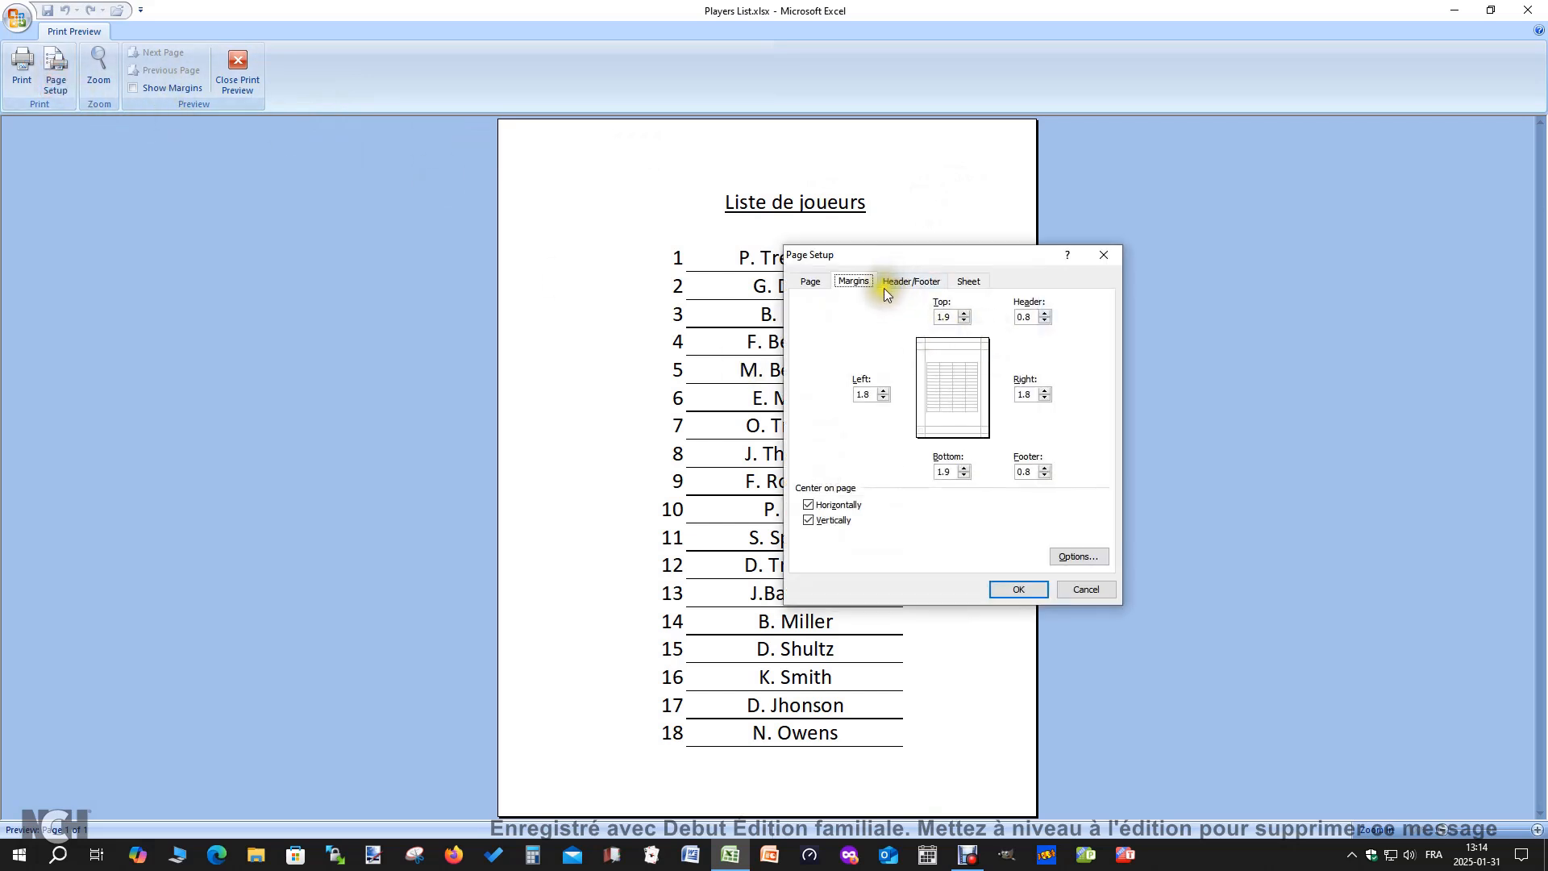
left_click(882, 286)
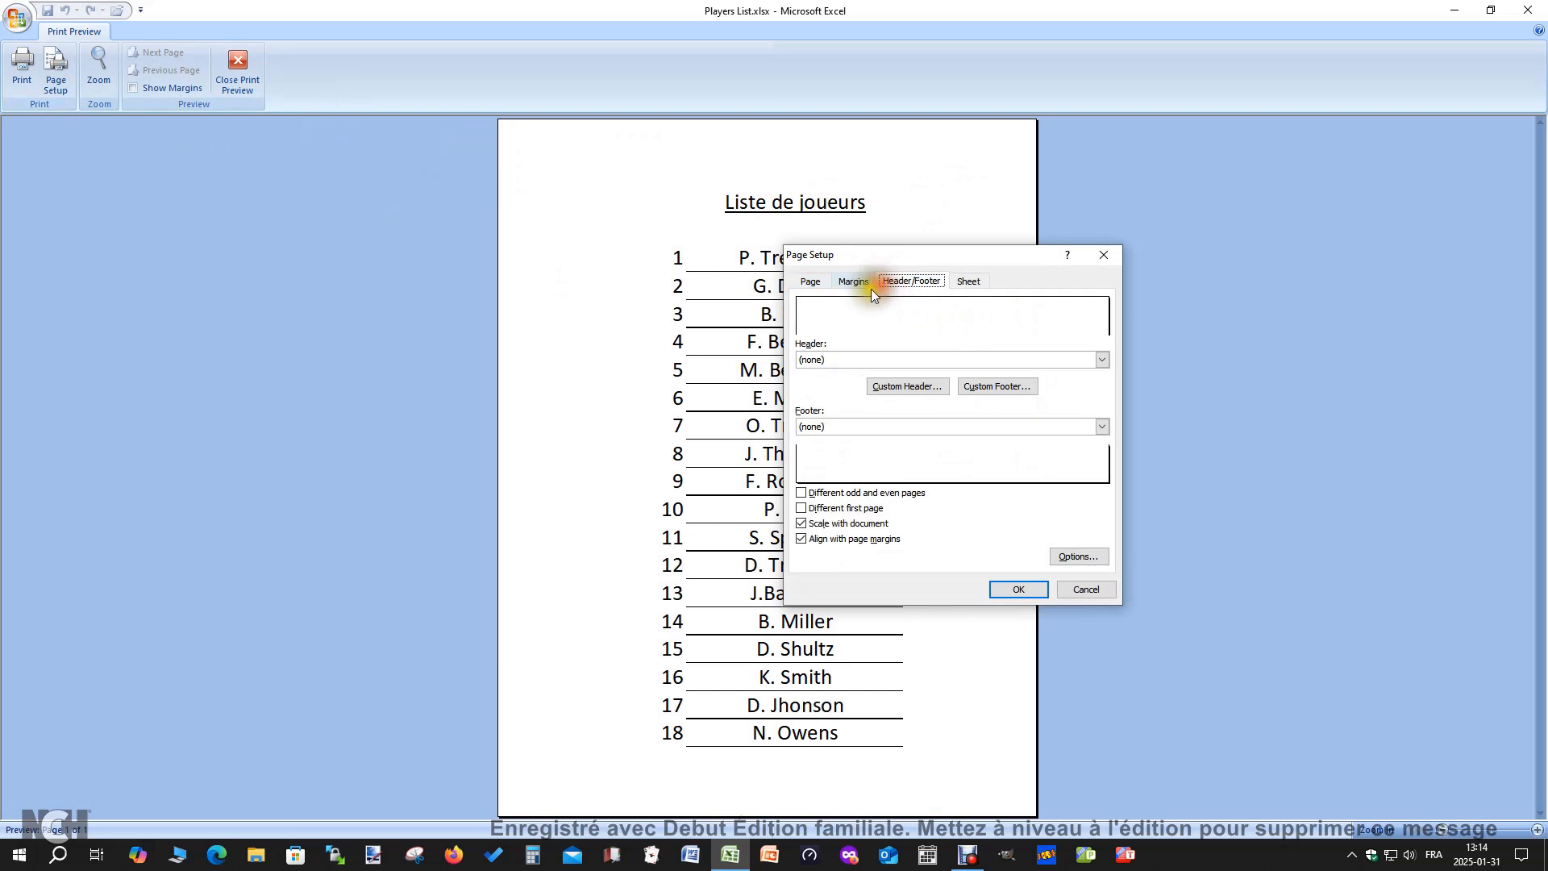
left_click(812, 282)
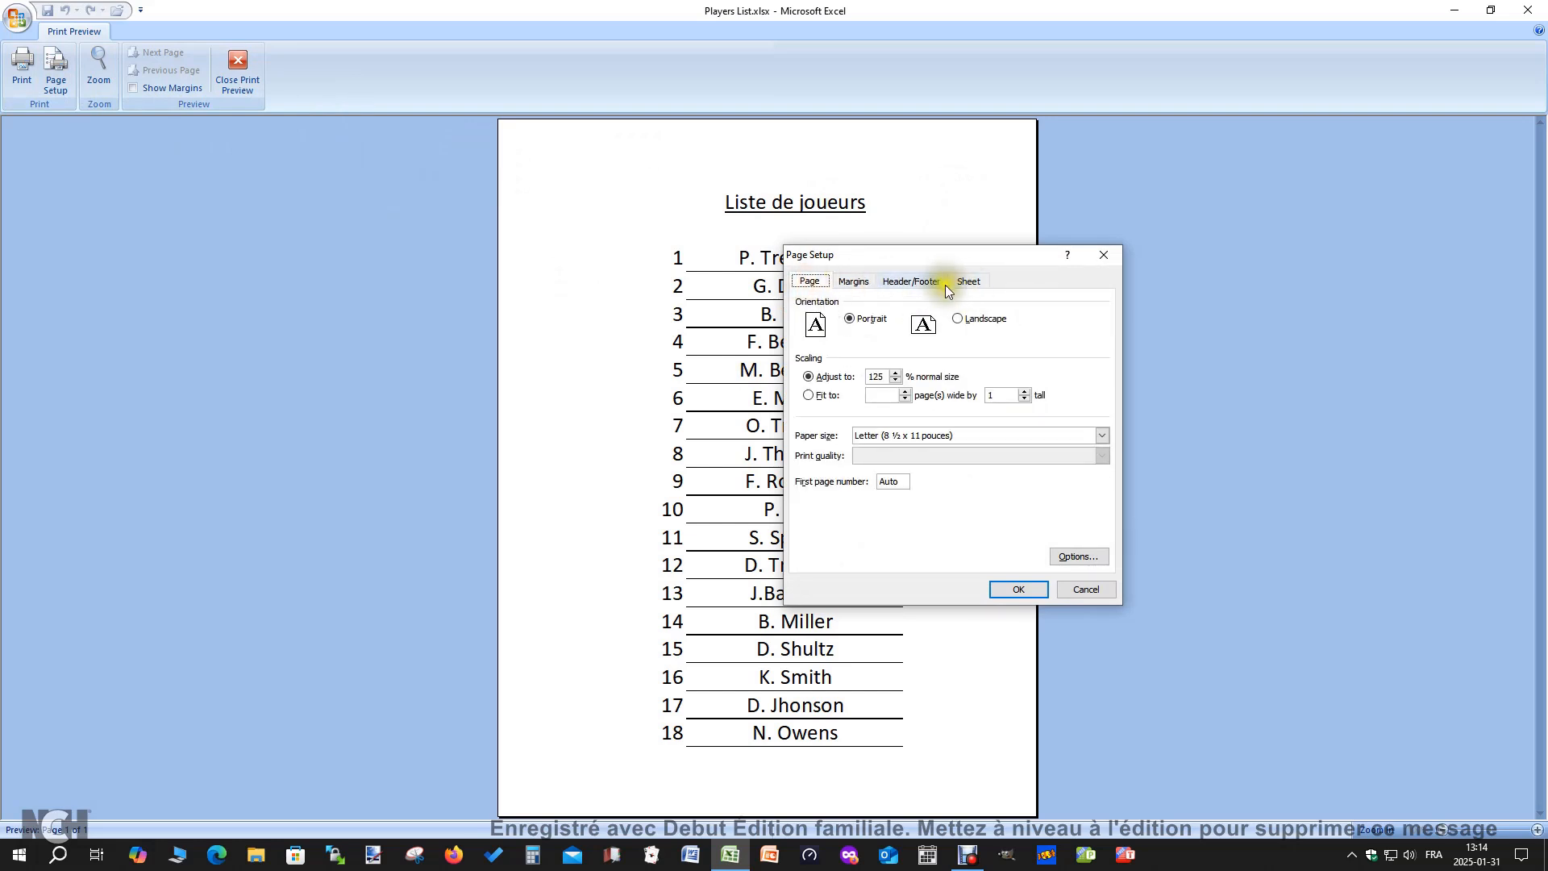
left_click(914, 283)
left_click(965, 282)
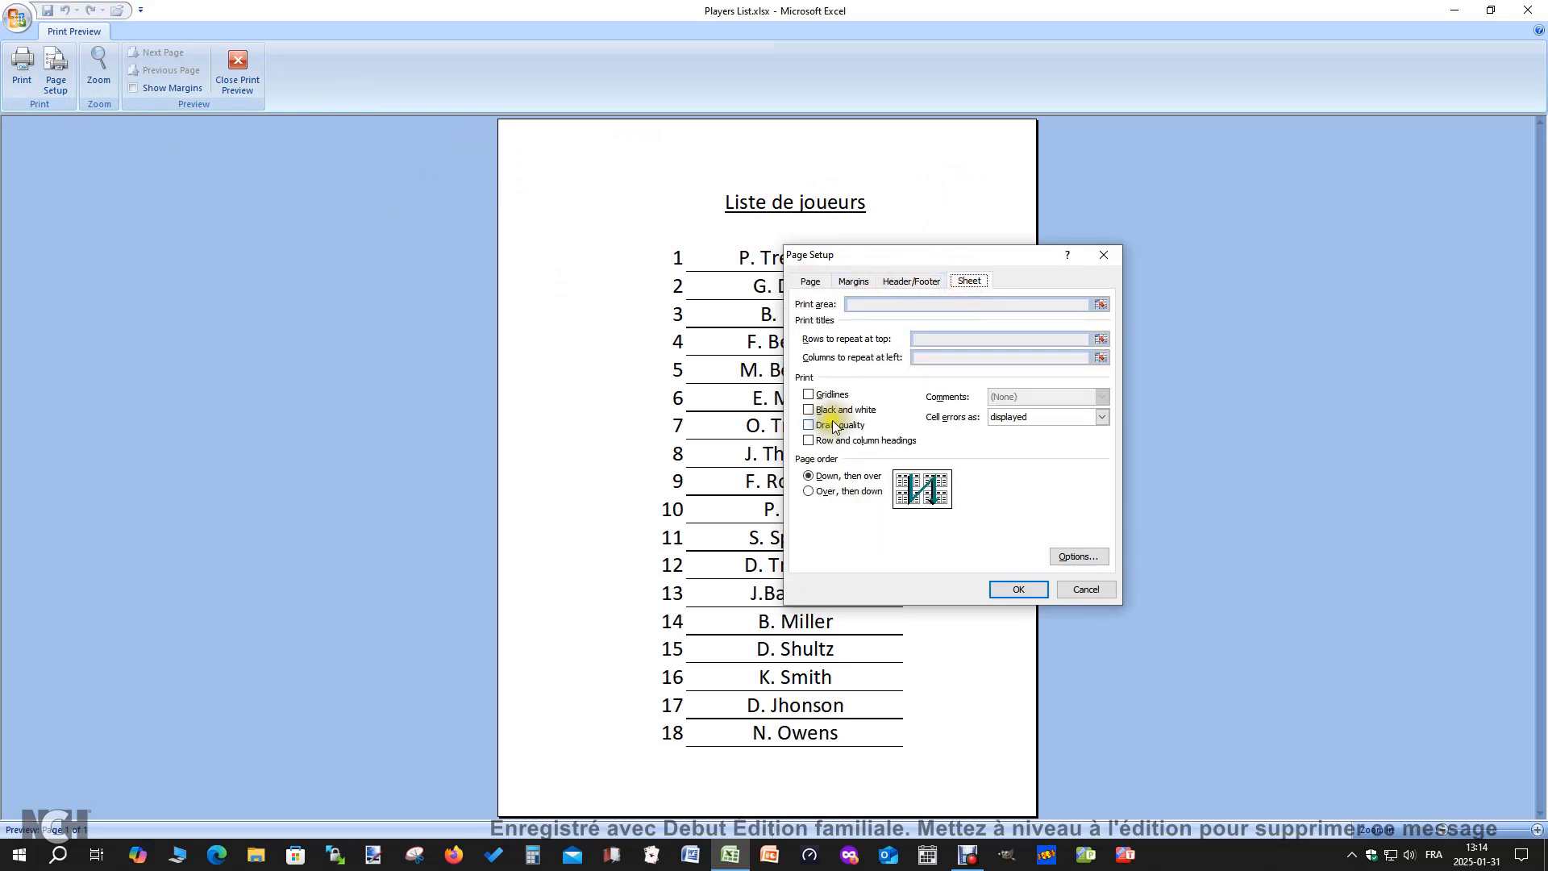
left_click(808, 395)
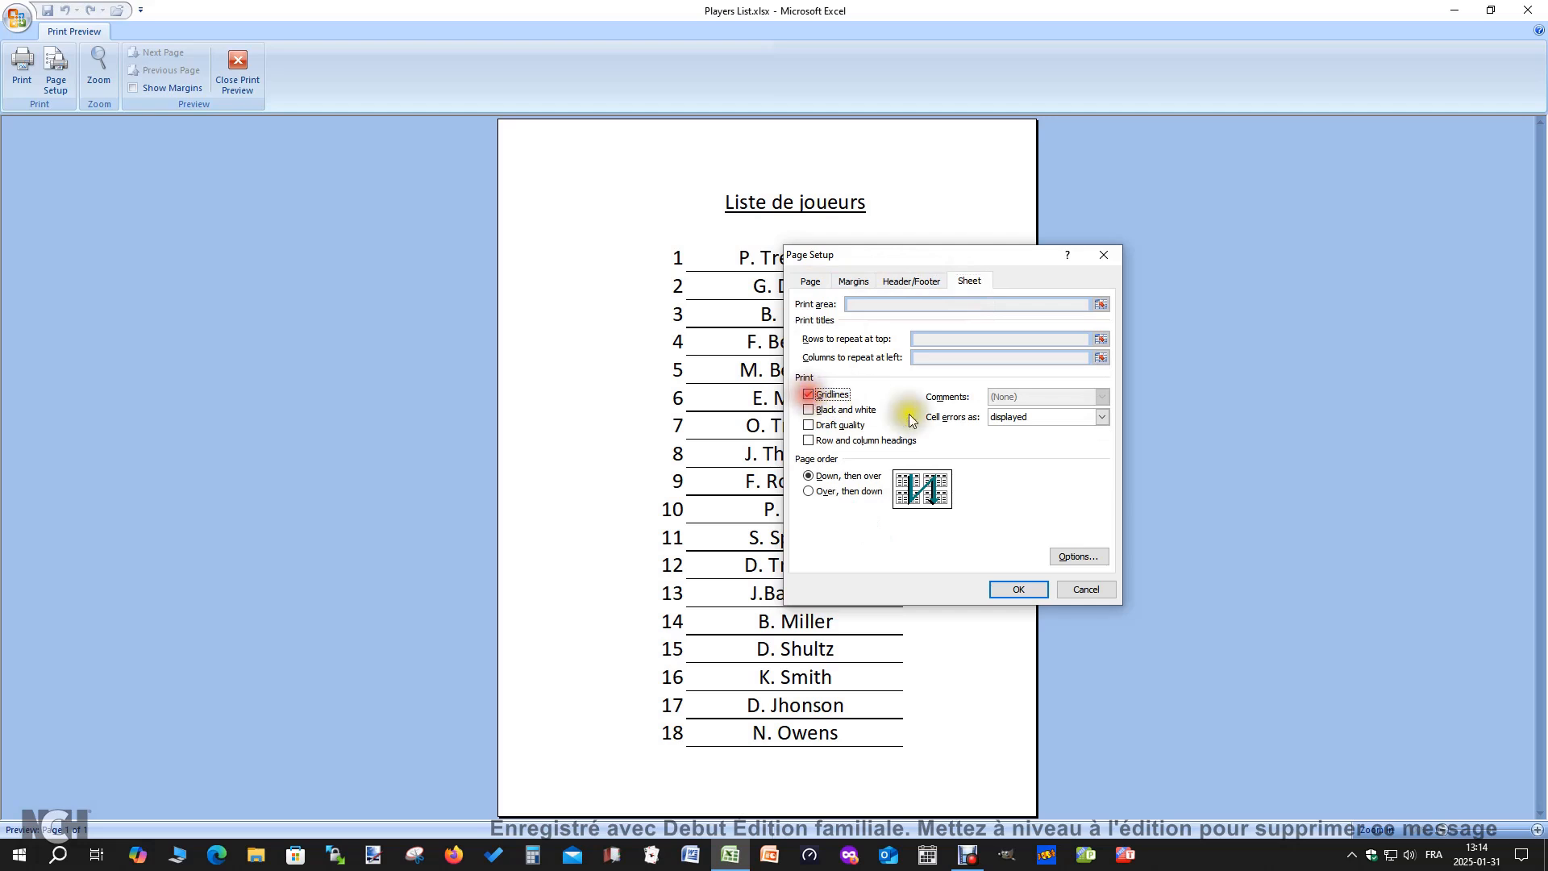
left_click(1019, 591)
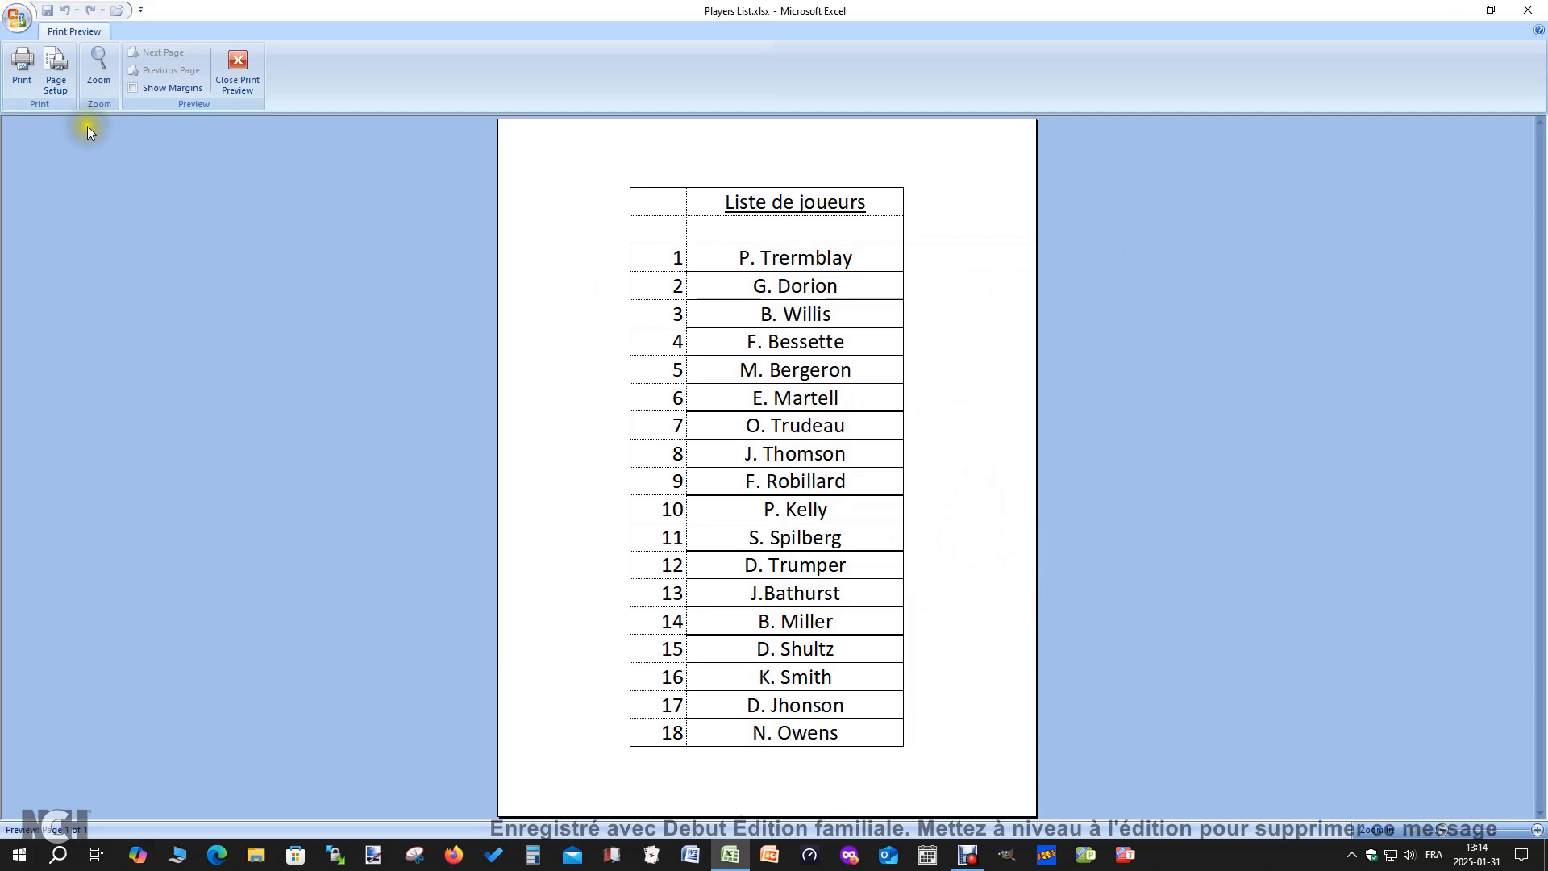
Turn off gridline printing in the page setup of the player list
left_click(53, 74)
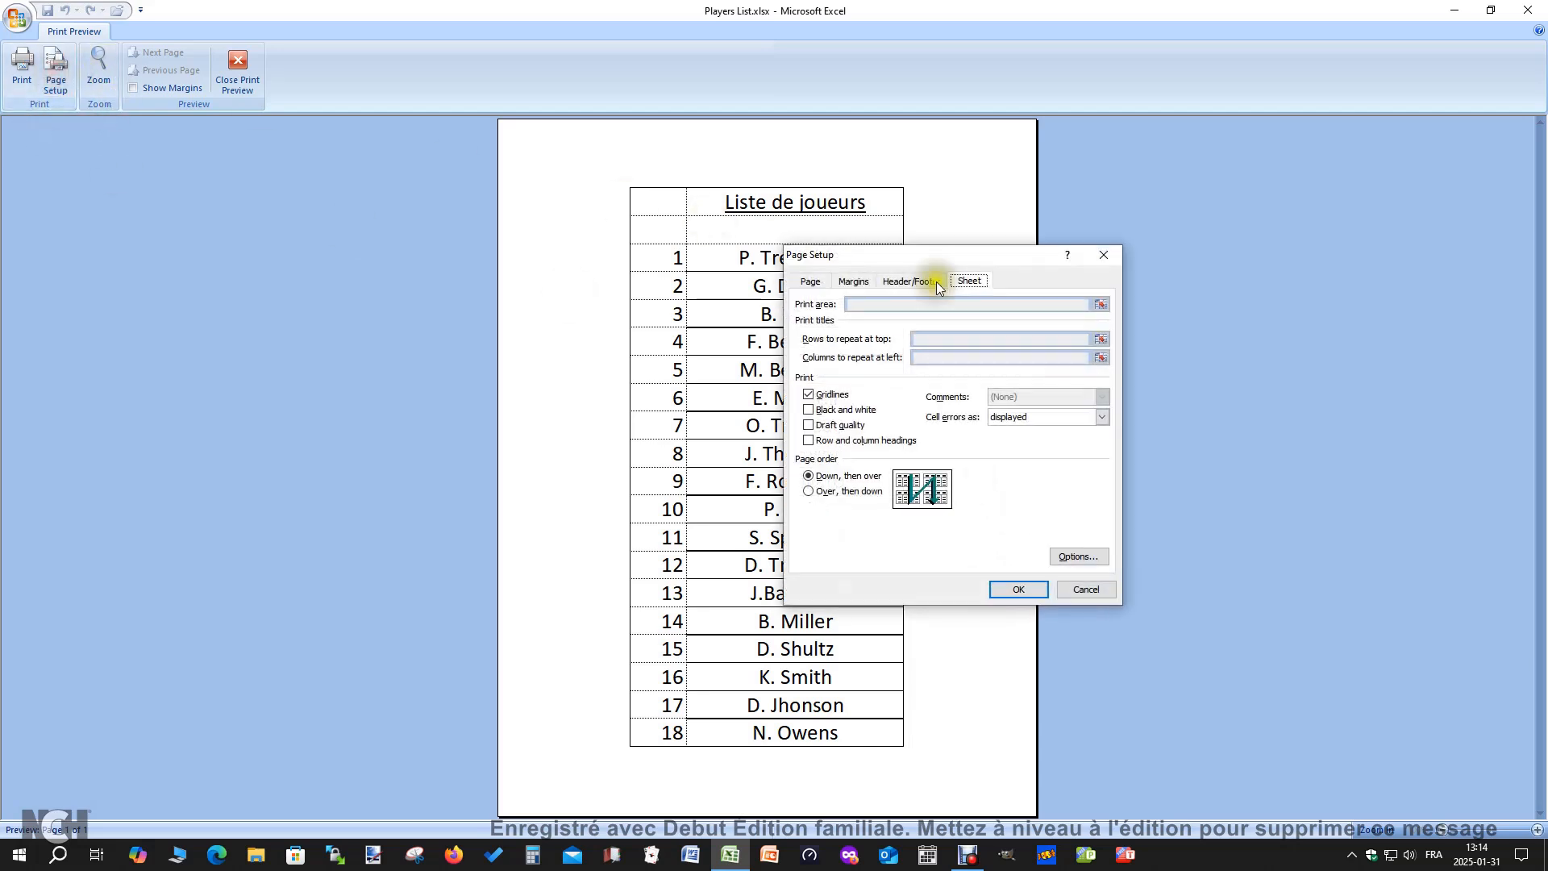
left_click(835, 395)
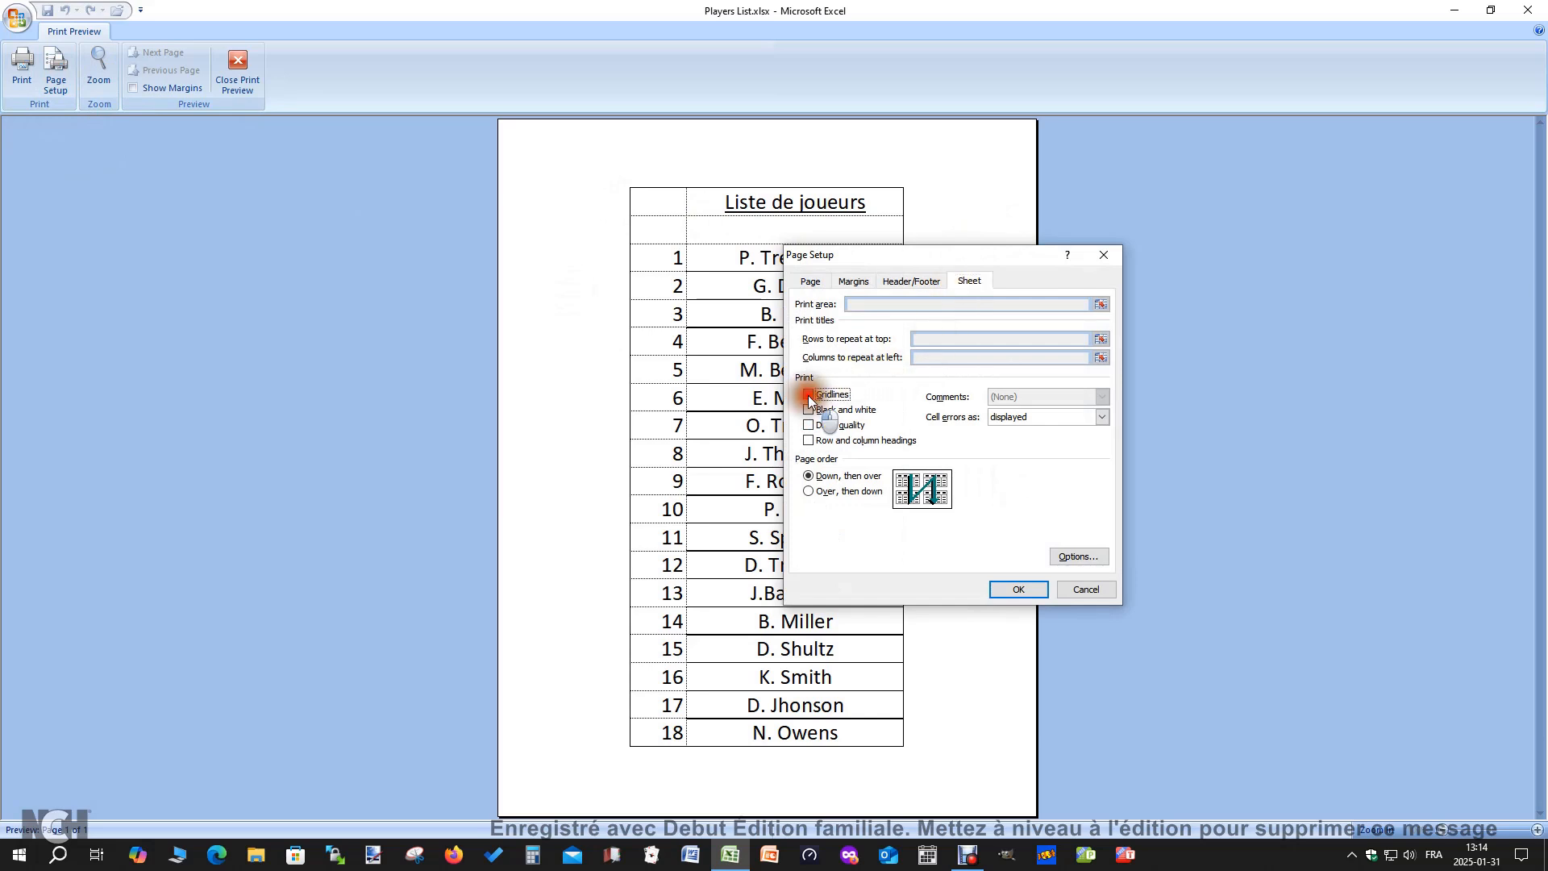
left_click(1022, 589)
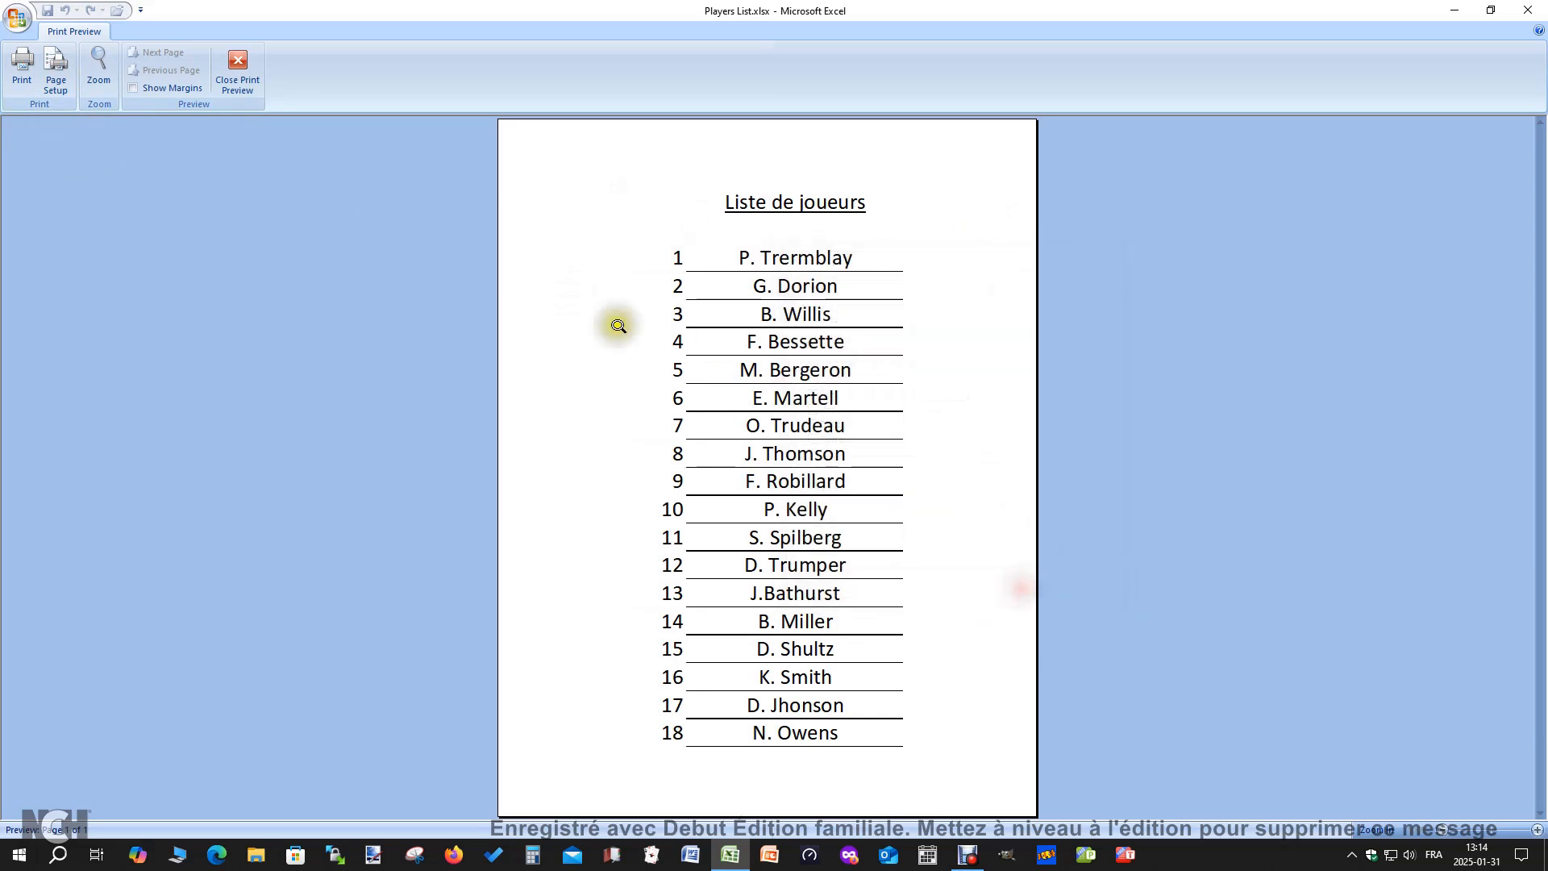
Close the print preview and reshuffle B3:C20 twice by Column C values, Largest to Smallest, and deselect the range
left_click(237, 66)
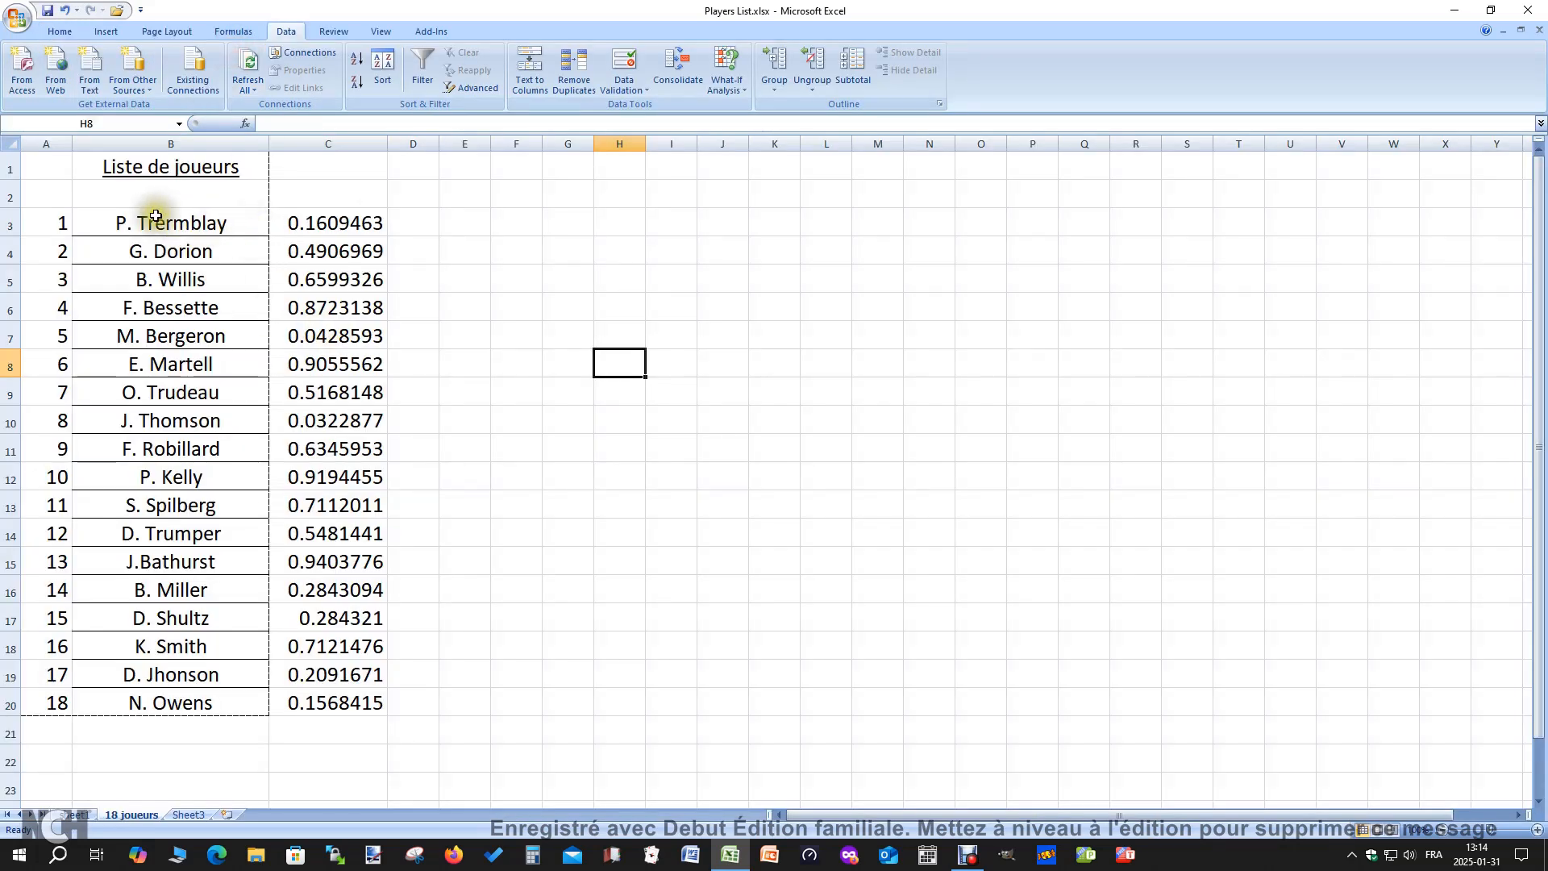
left_click_drag(162, 229, 315, 688)
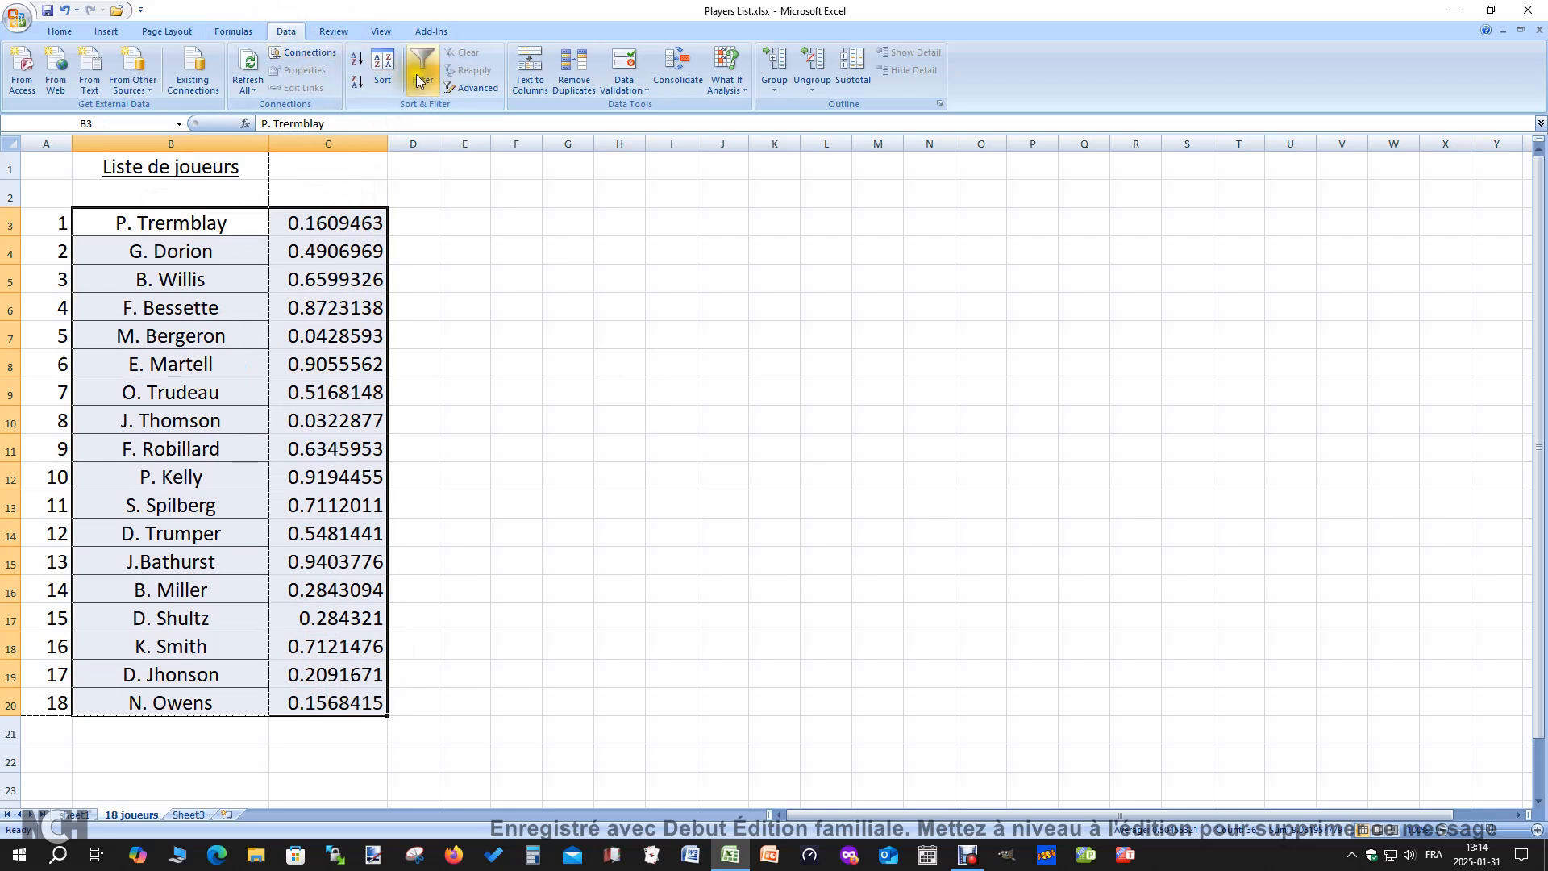
left_click(382, 68)
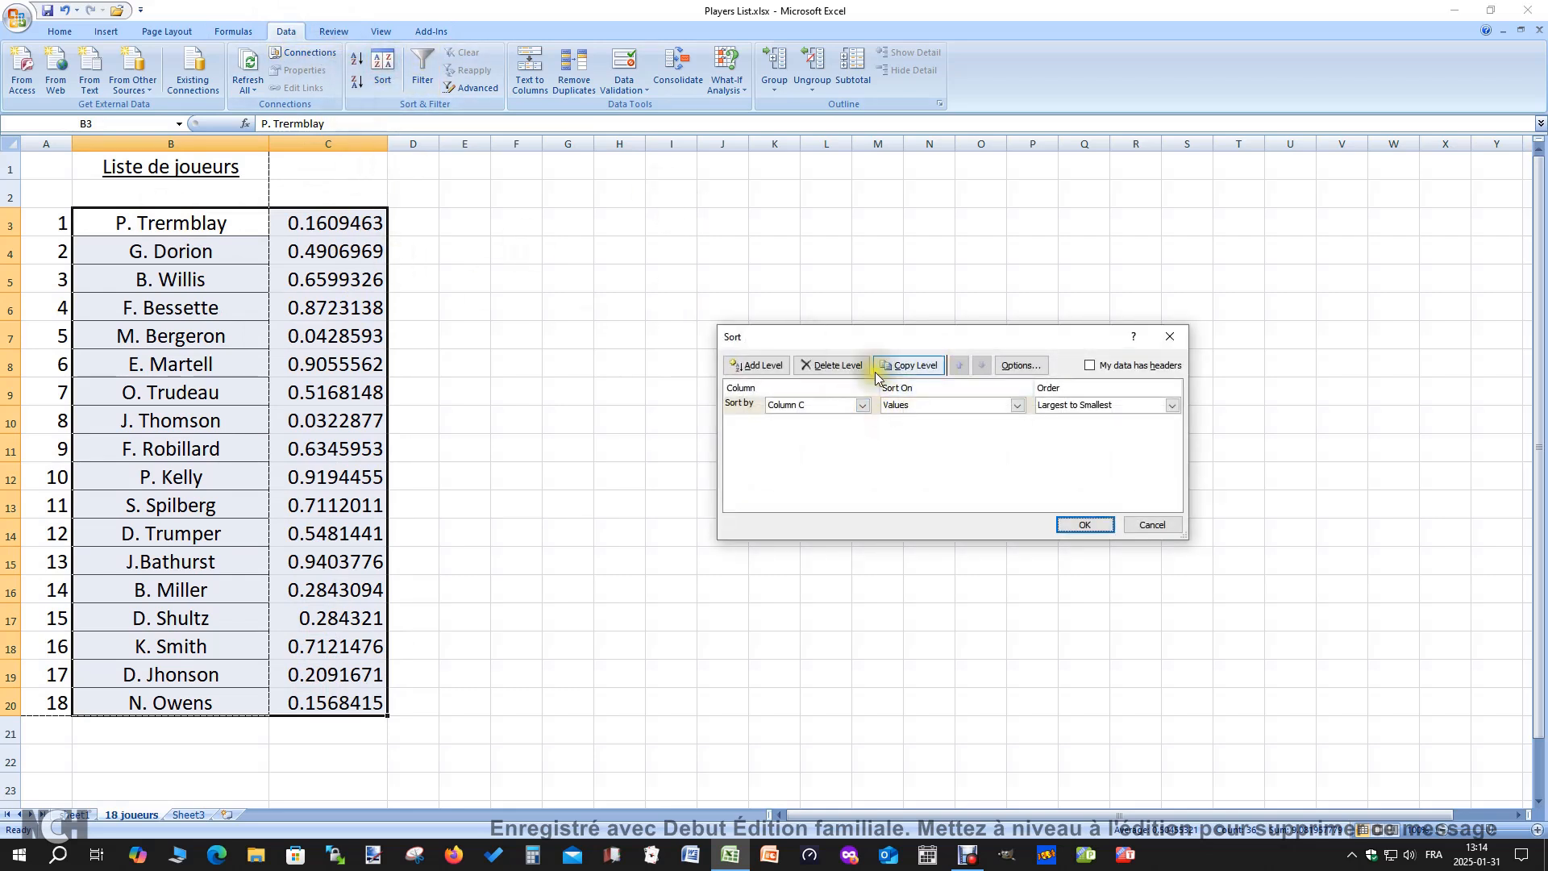
left_click(1085, 525)
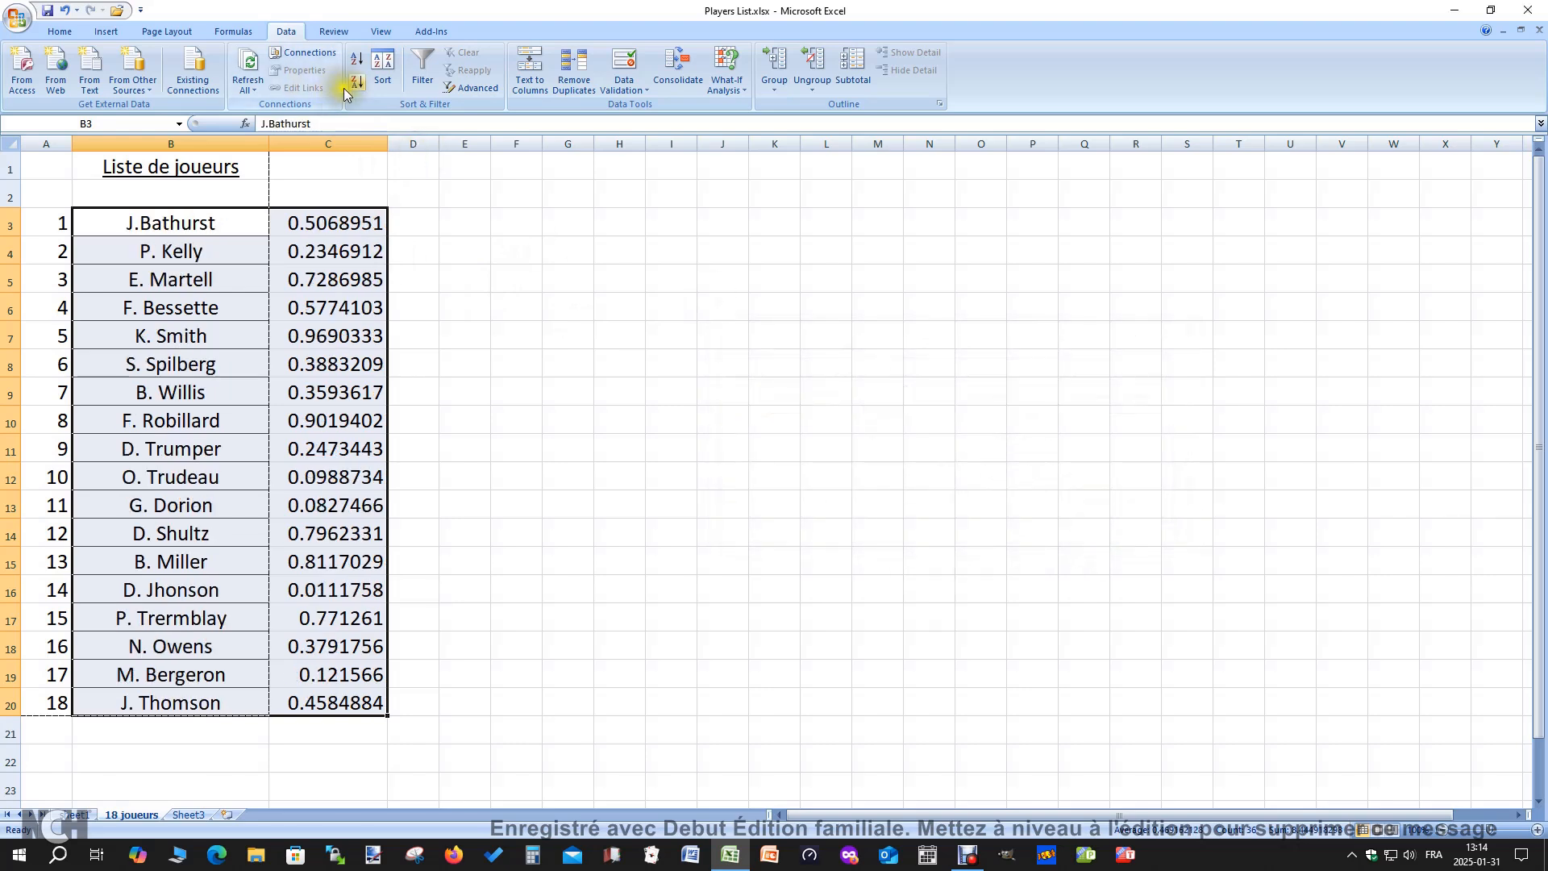
left_click(384, 71)
left_click(1086, 525)
left_click(735, 448)
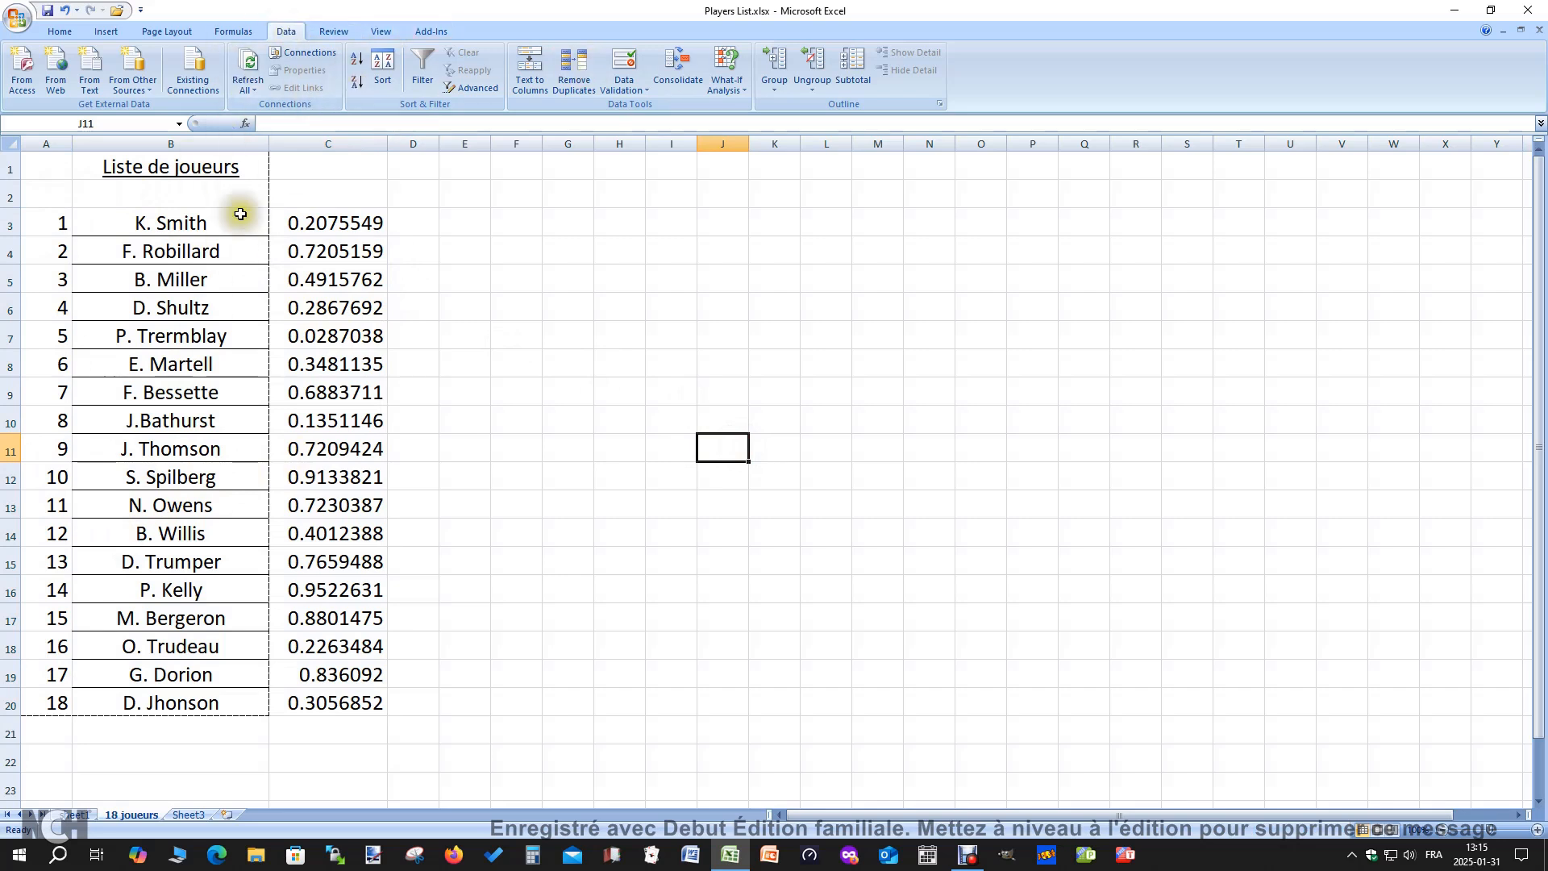
Check the reshuffled player list in the print preview and return to the worksheet
left_click(14, 21)
mouse_move(50, 197)
left_click(173, 161)
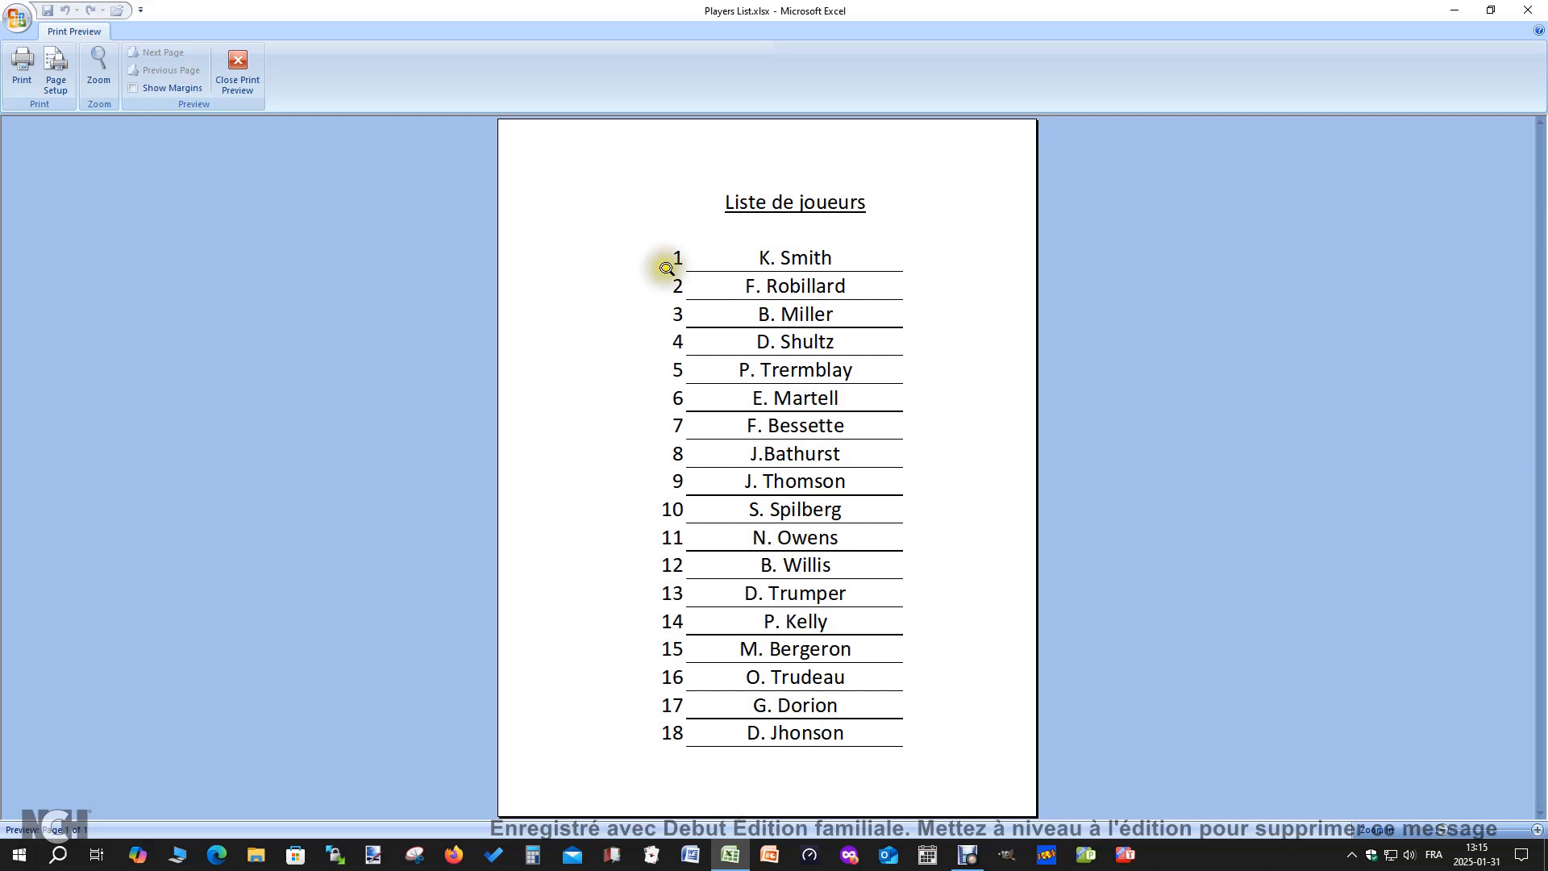
left_click(239, 71)
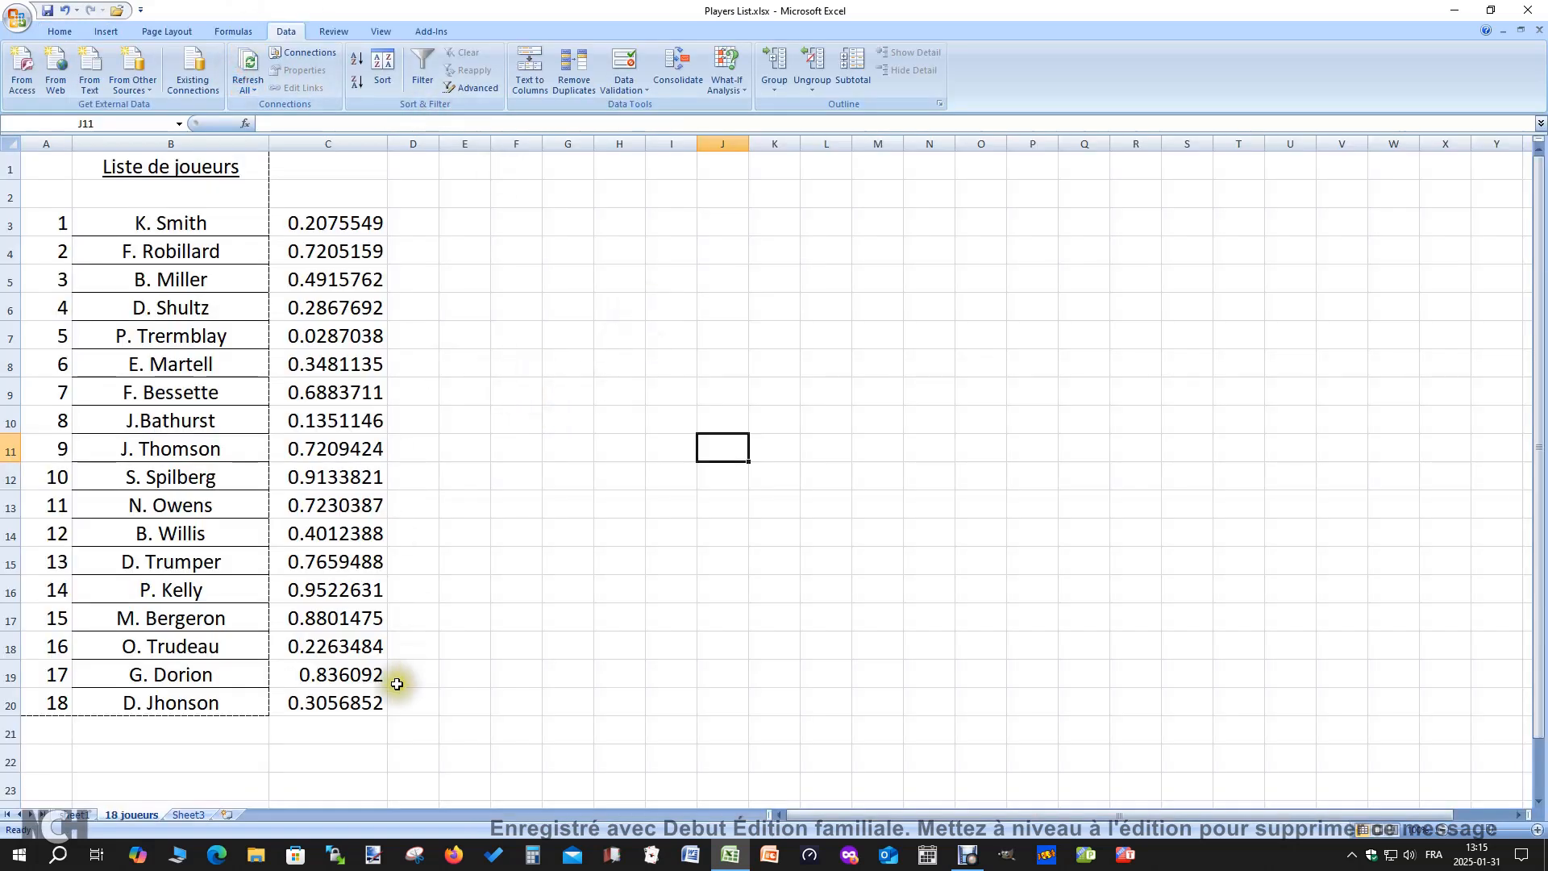
Open the name of the 18 joueurs sheet for editing and leave it without entering a new name
left_click(75, 814)
left_click(145, 816)
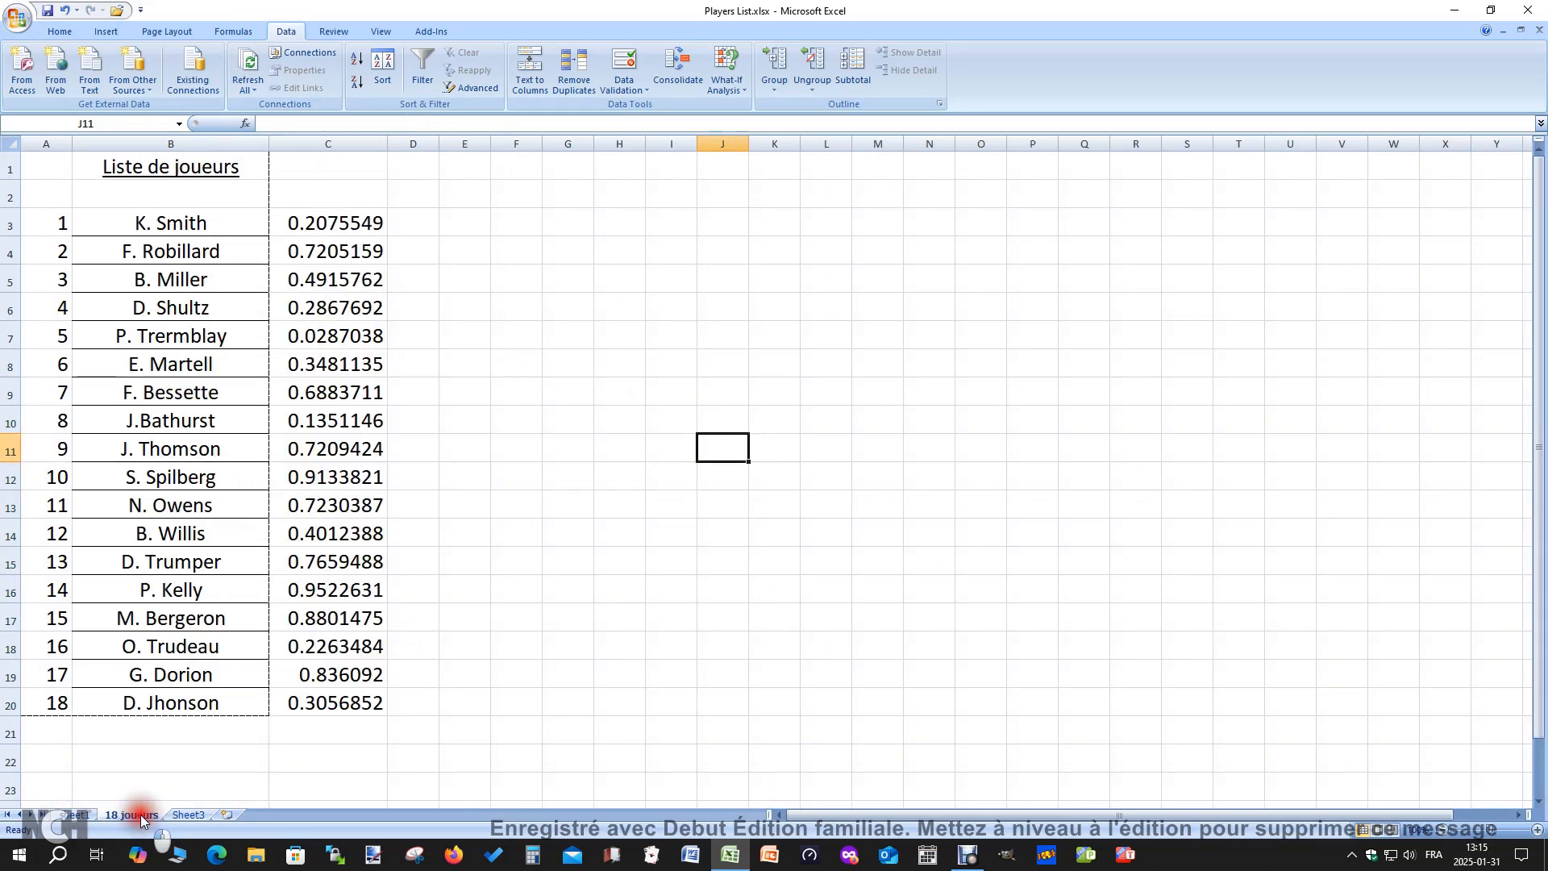
double_click(143, 814)
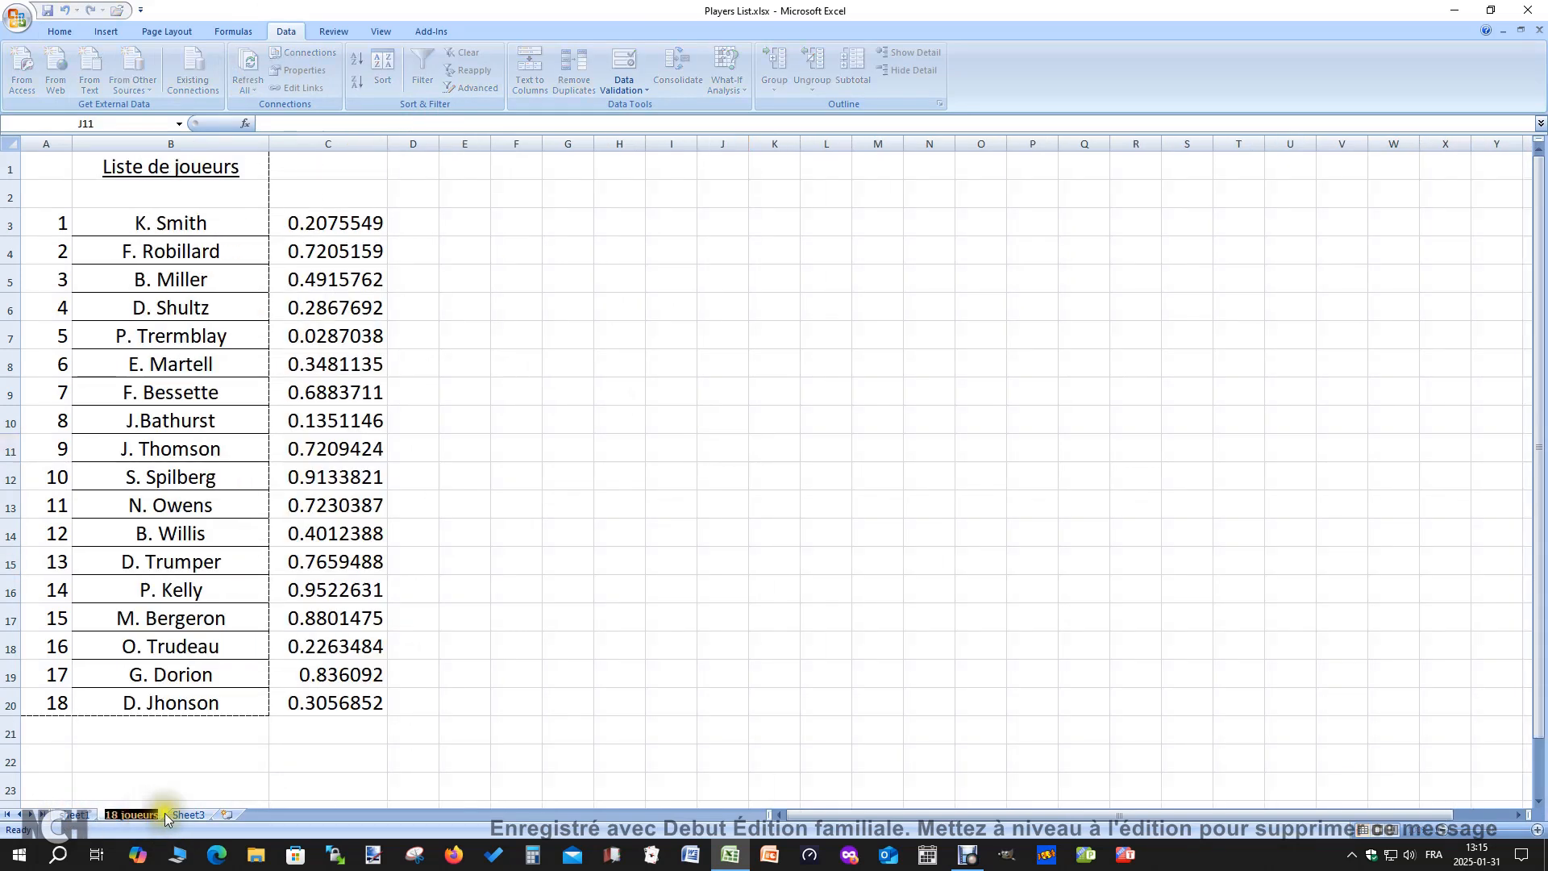
left_click(293, 787)
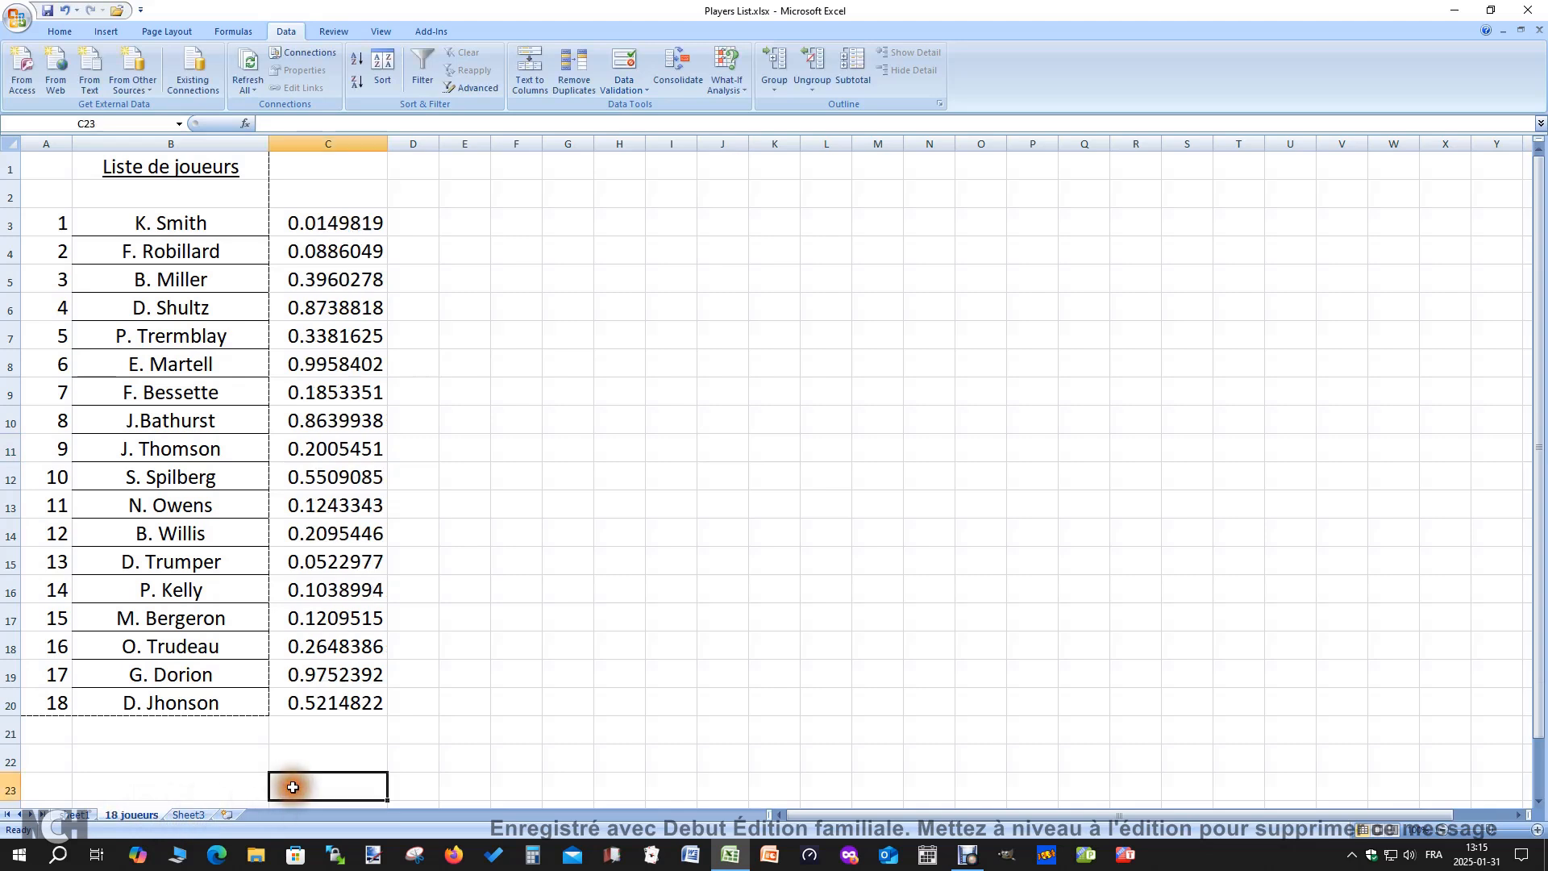
View Sheet3 and the Players List on Sheet1, and return to an empty cell on the 18 joueurs sheet
left_click(194, 818)
left_click(140, 816)
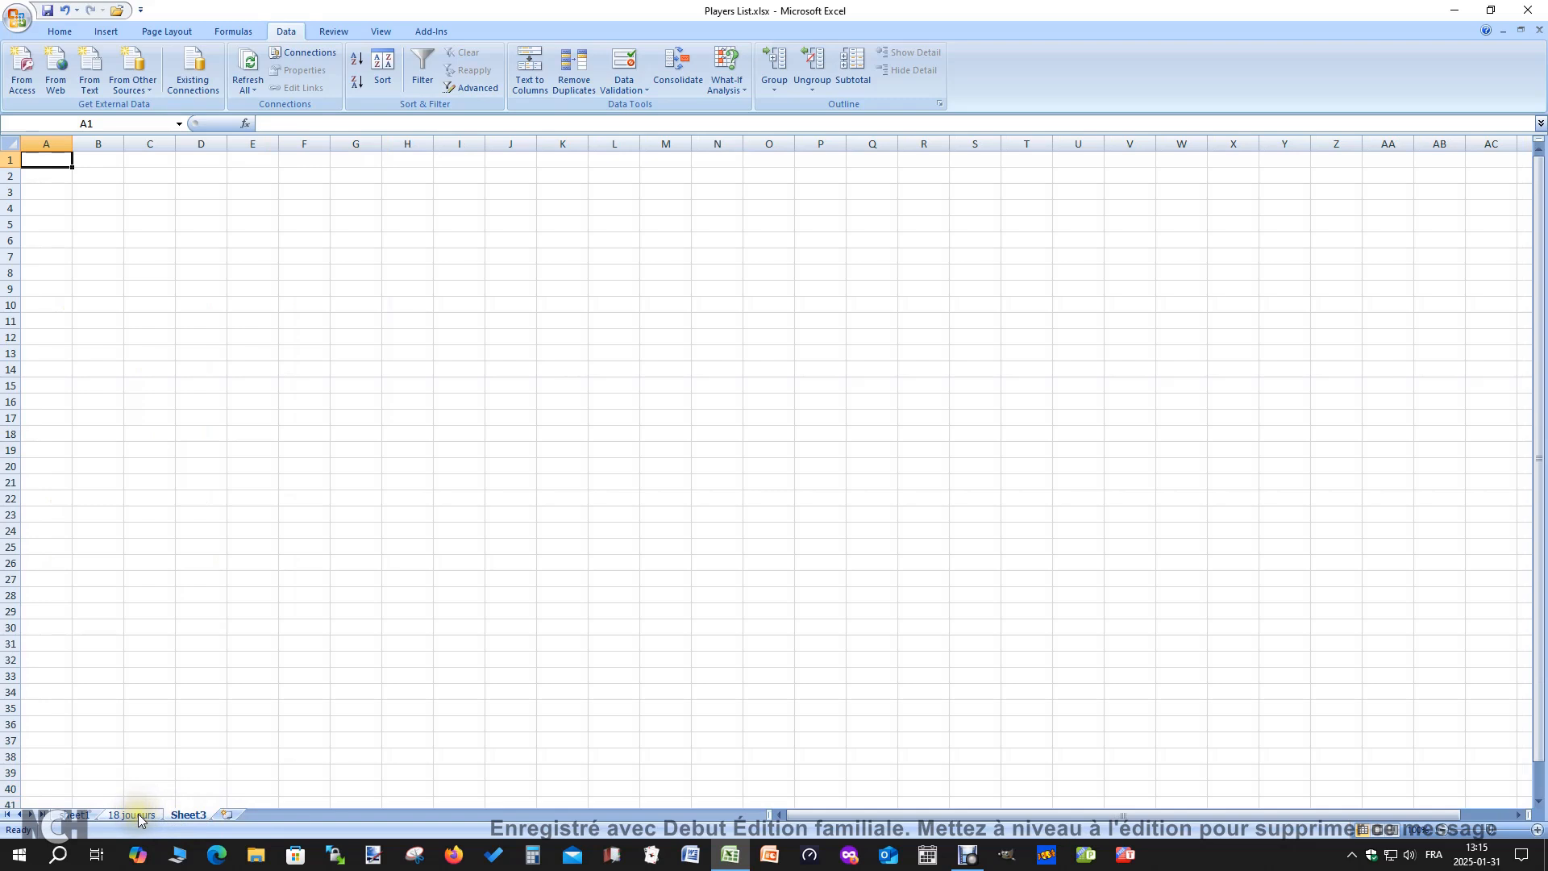
left_click(84, 817)
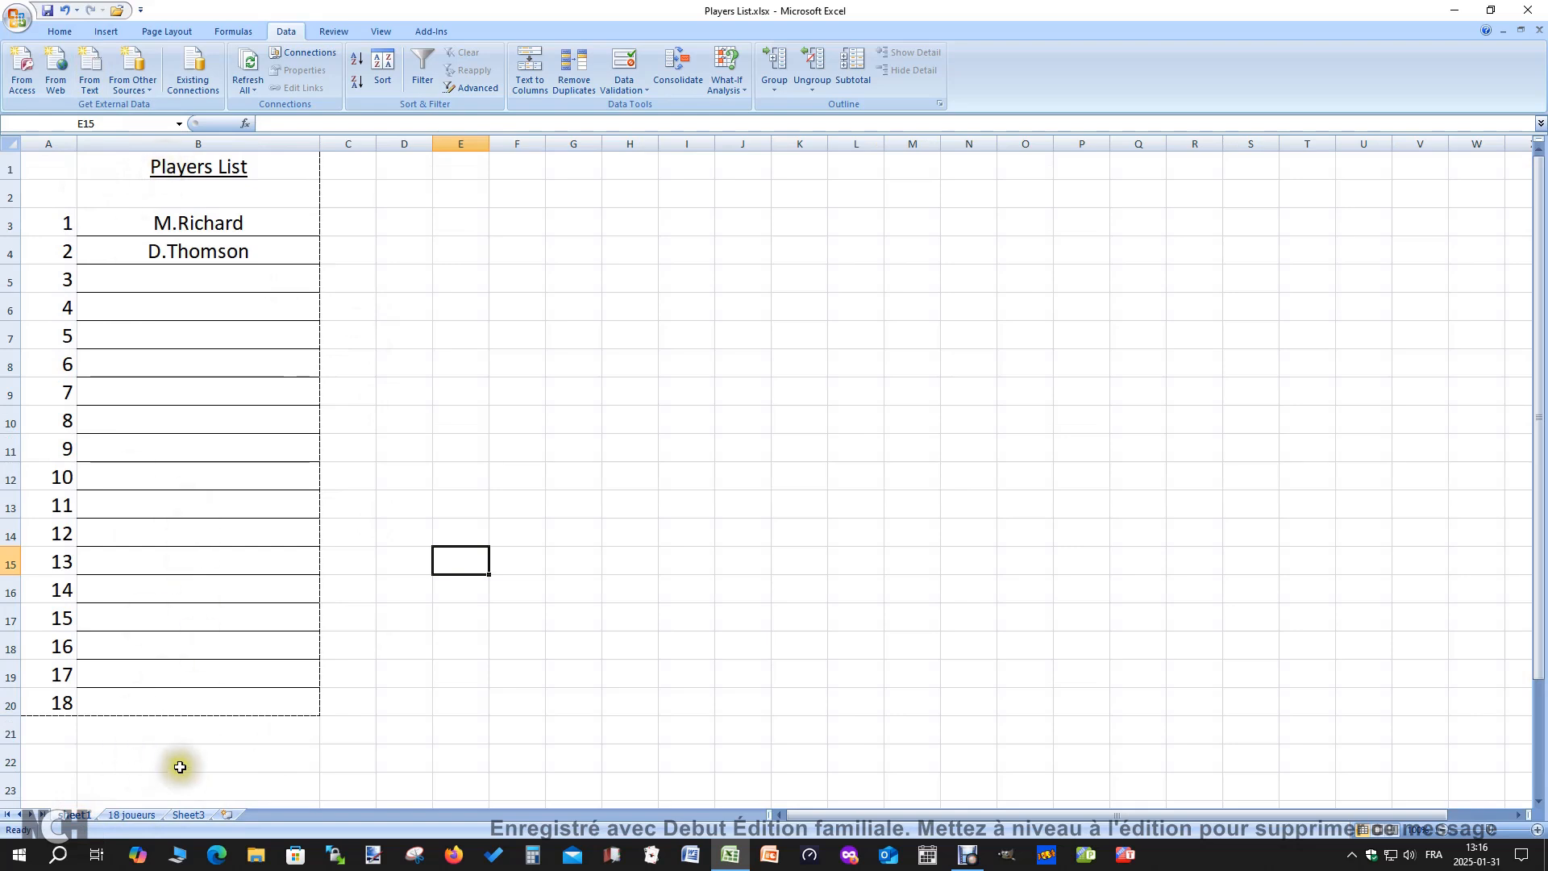
left_click(145, 818)
left_click(556, 476)
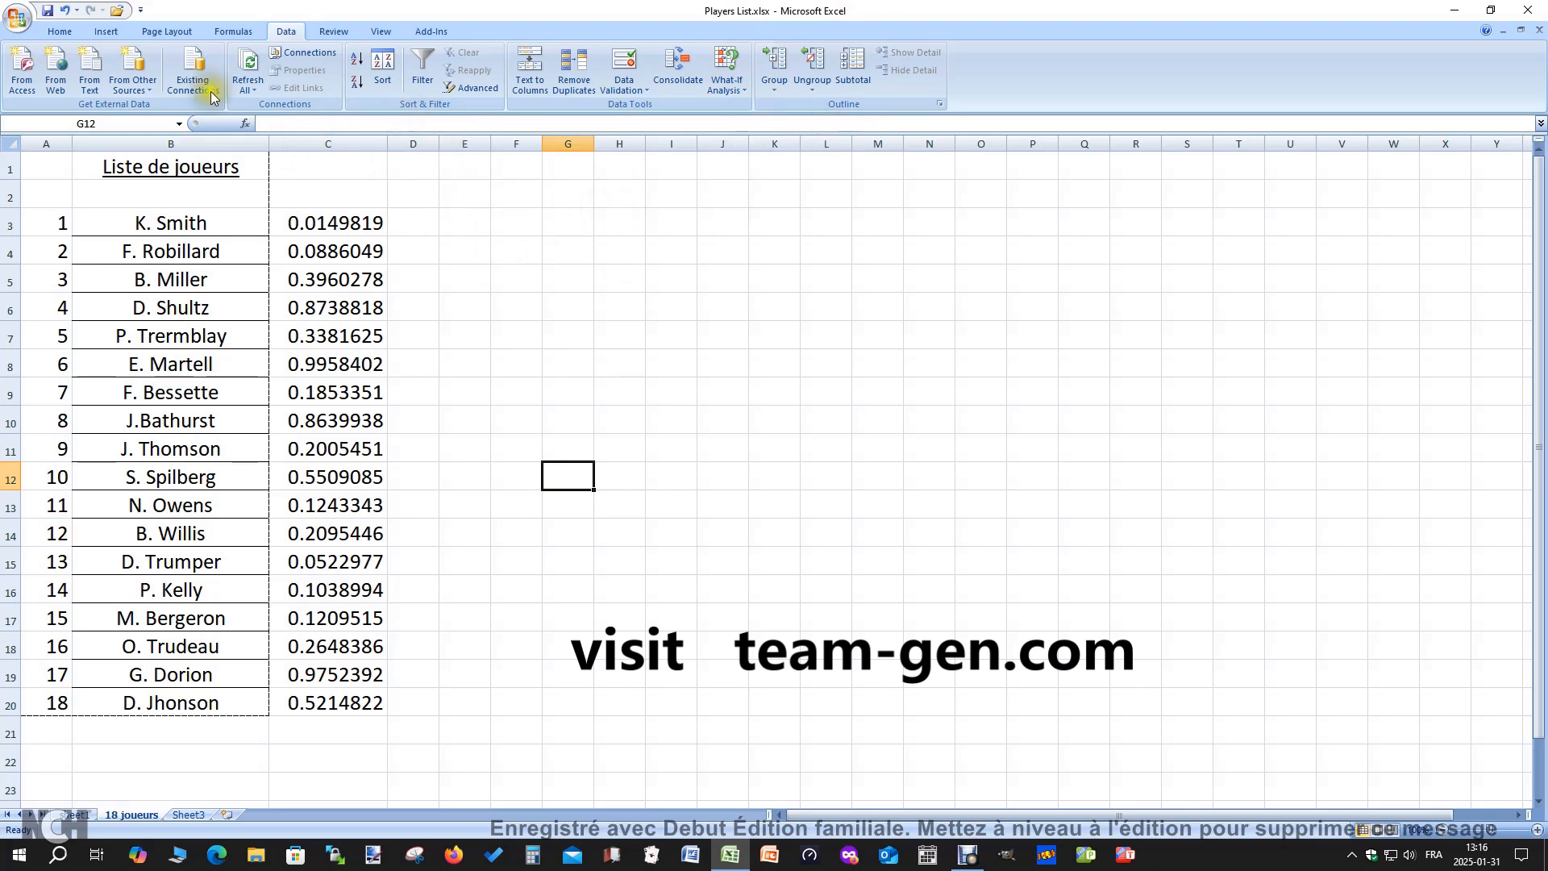
Shuffle the names in B3:C20 repeatedly by sorting on Column C values from Largest to Smallest
left_click_drag(160, 221, 336, 698)
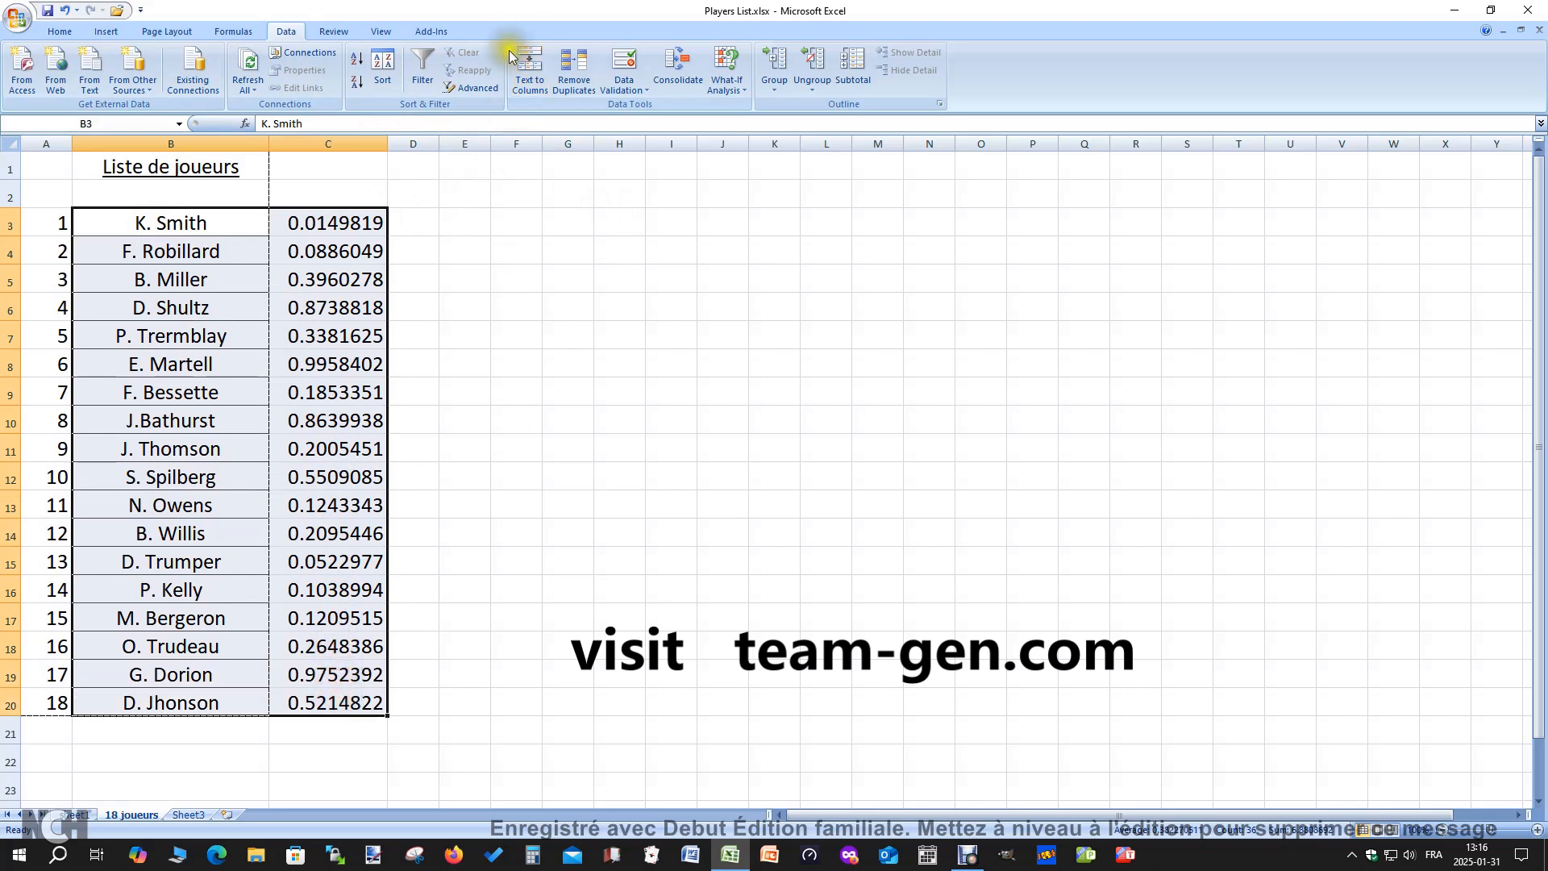
left_click(382, 64)
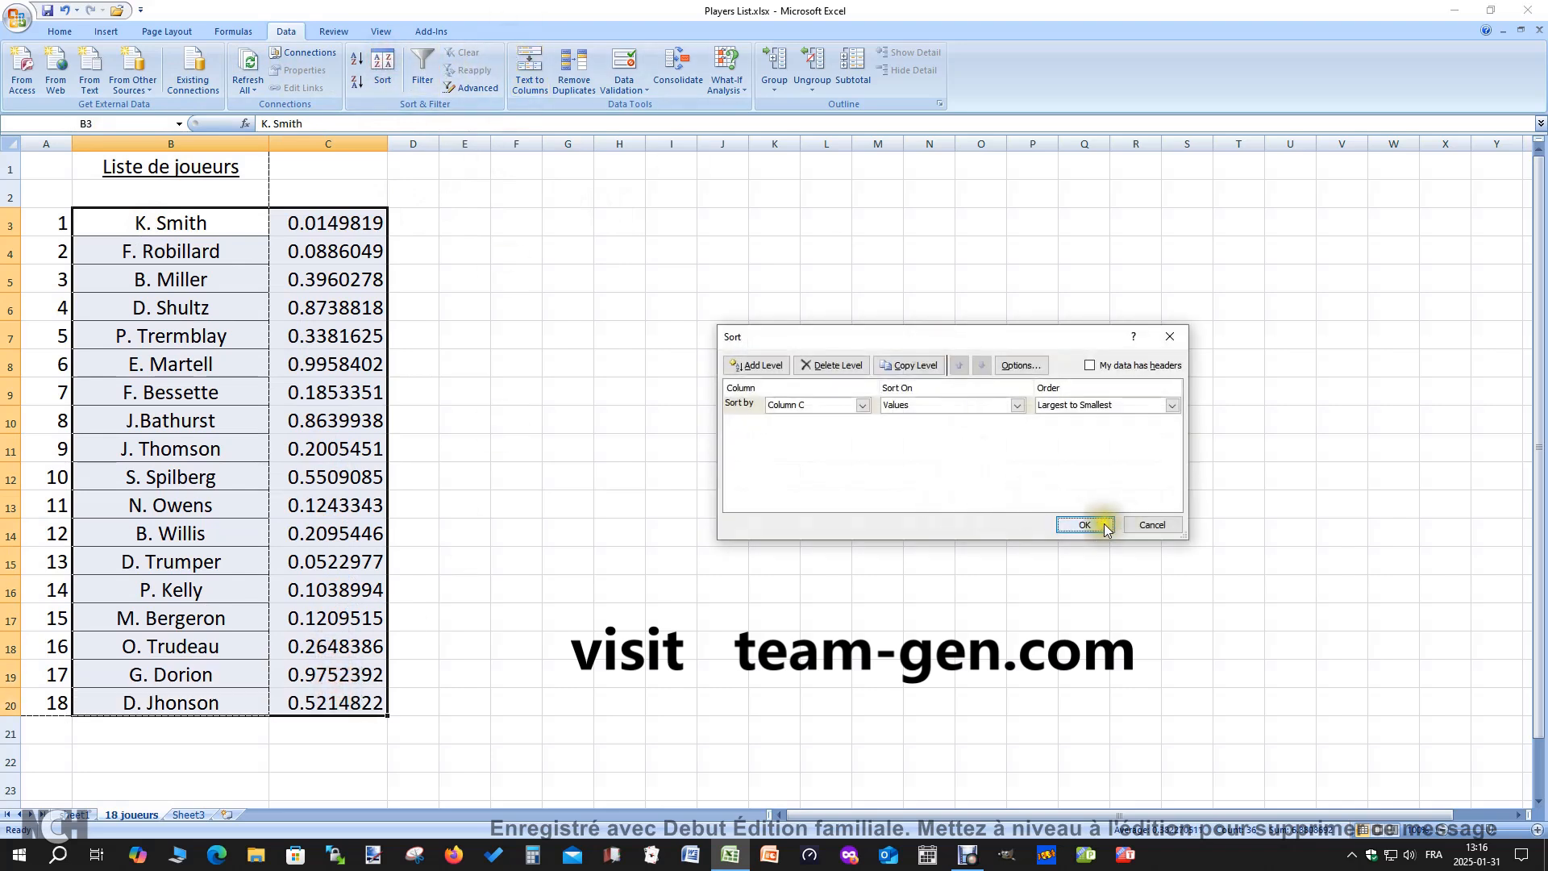
left_click(1085, 525)
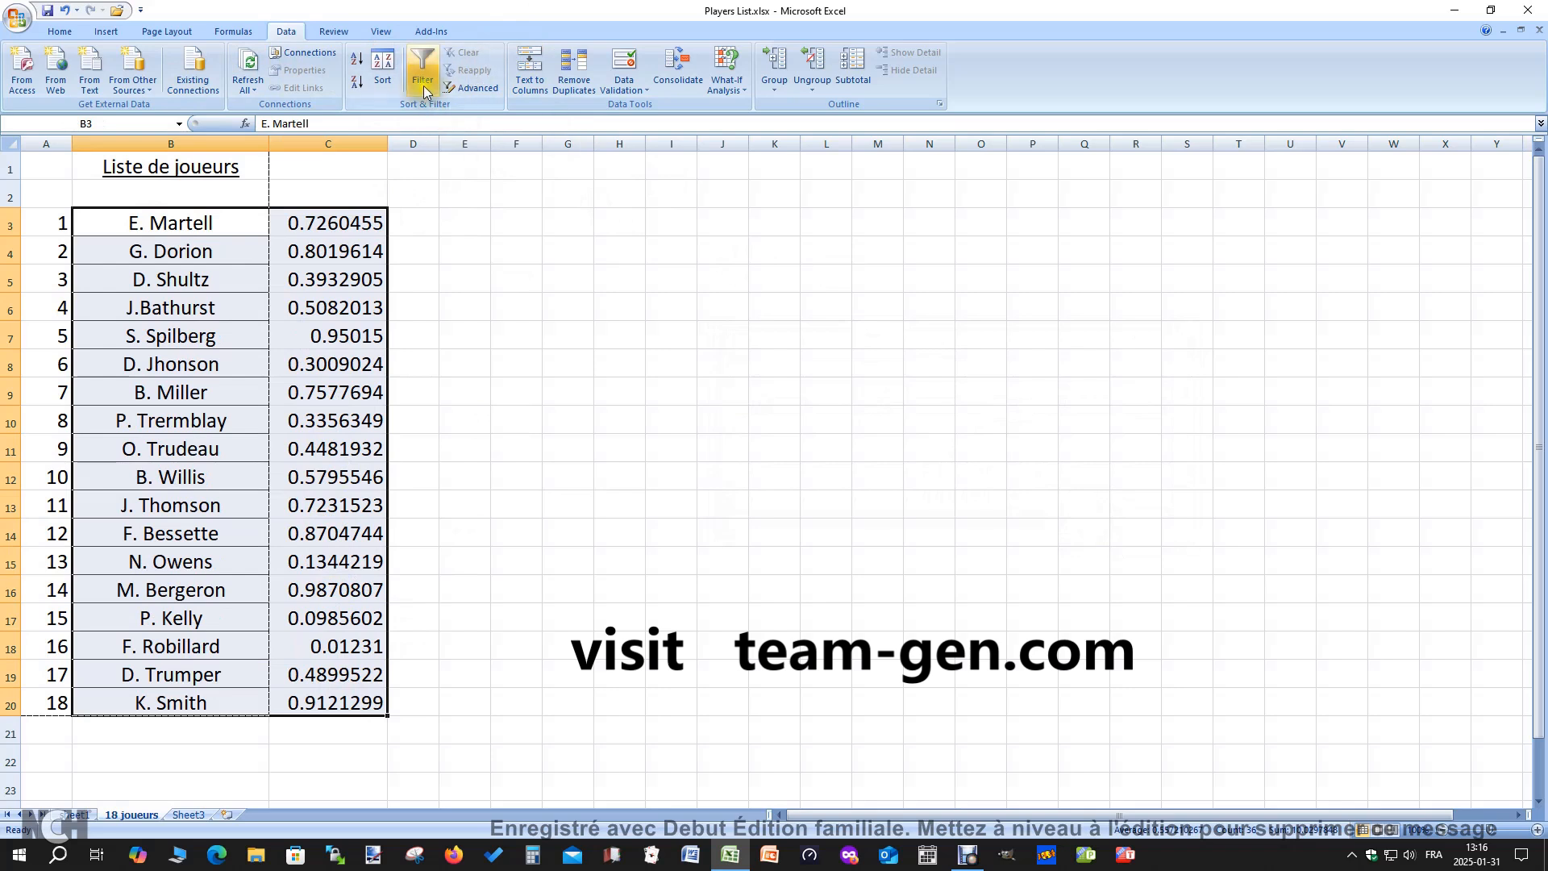
left_click(383, 65)
left_click(1085, 525)
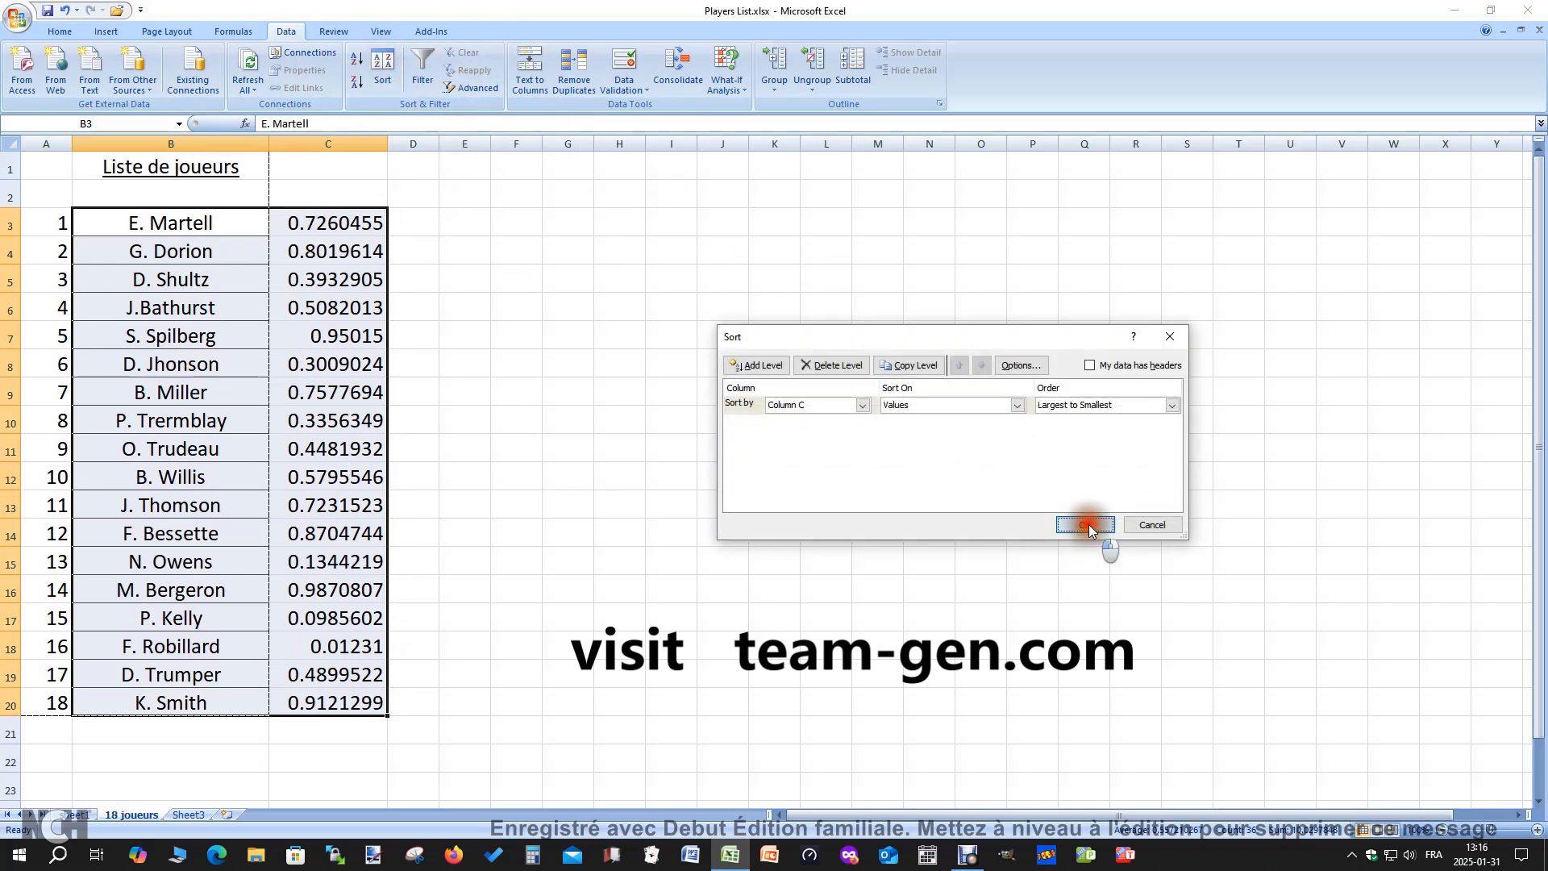
left_click(382, 64)
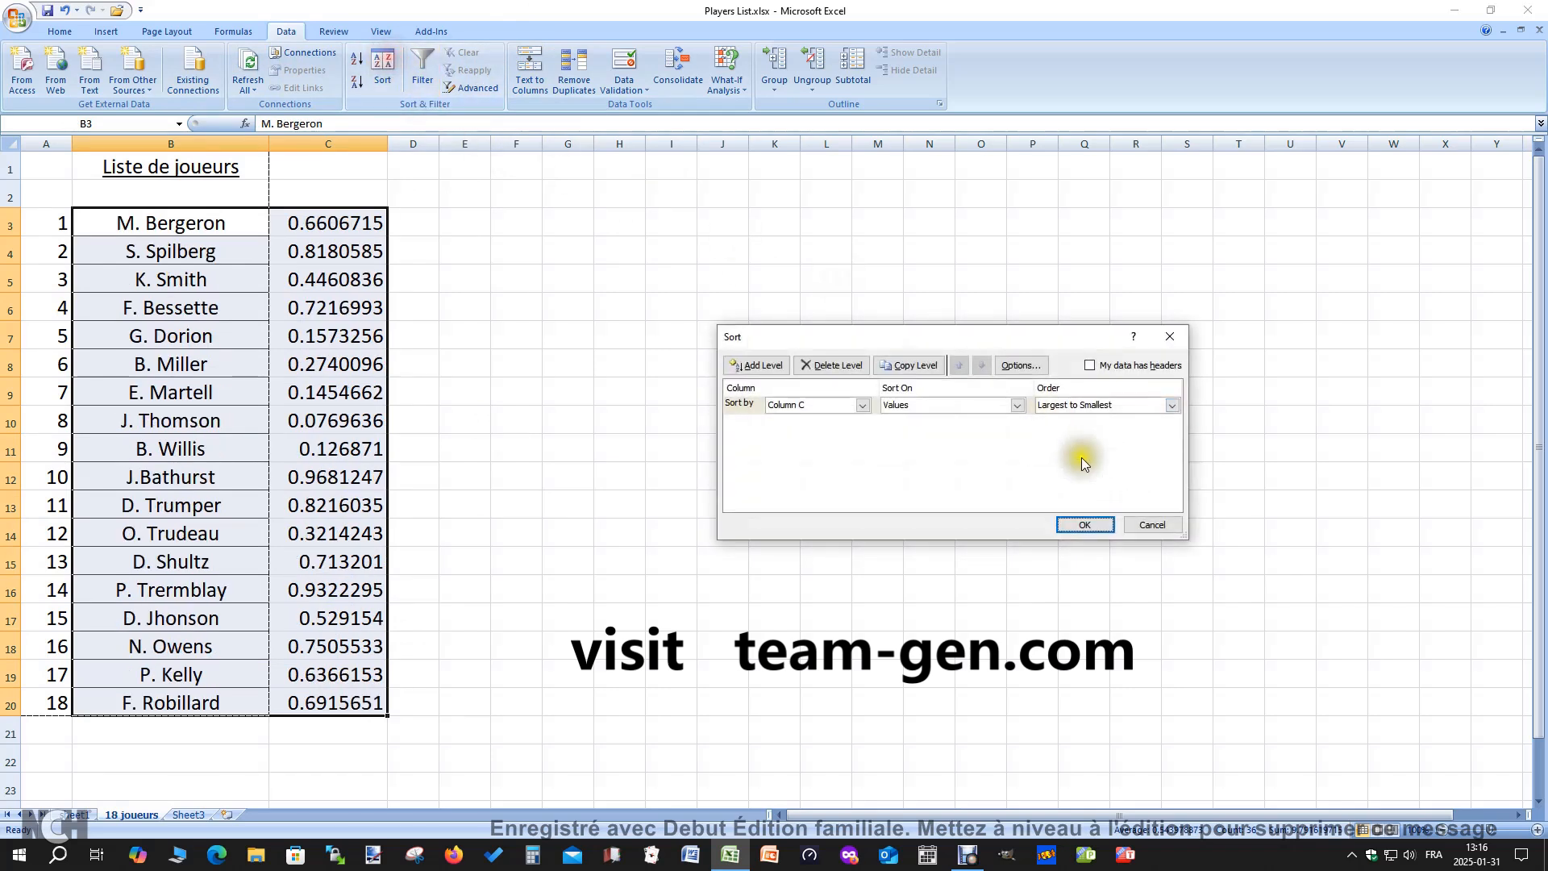